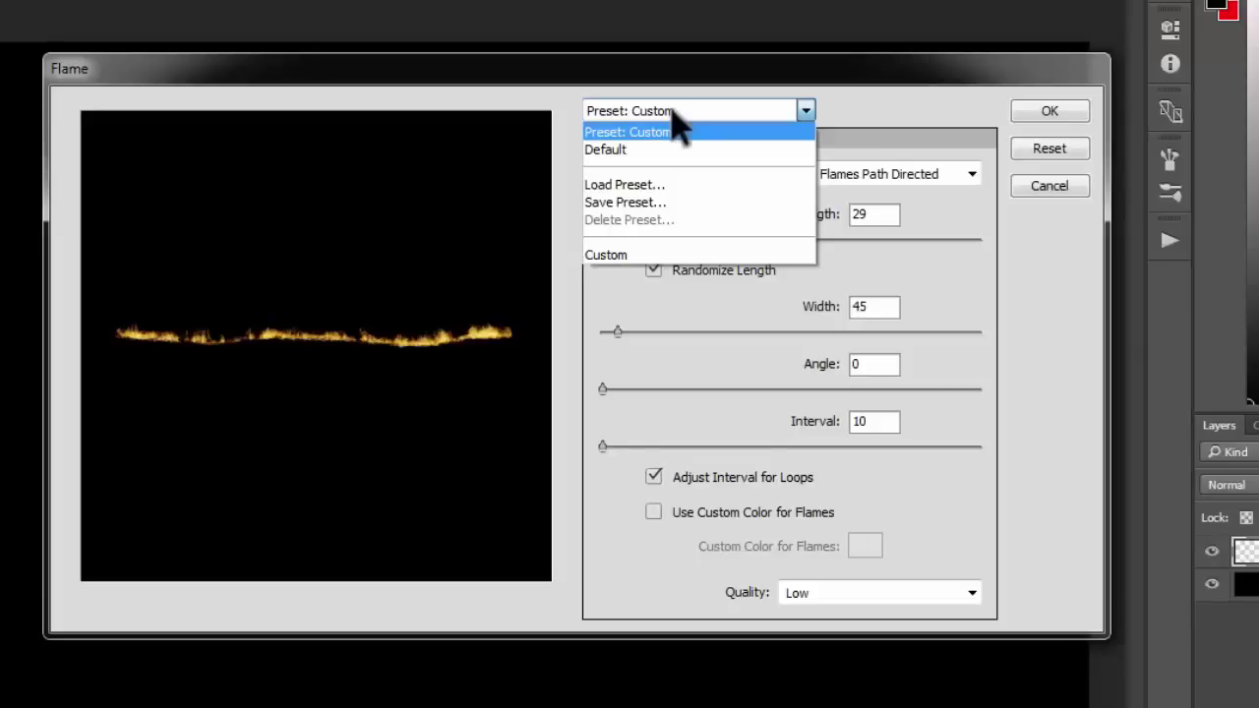
# Step: Load the Default preset for the flame and look through its advanced settings before returning to the basic ones
pyautogui.click(673, 110)
pyautogui.click(673, 110)
pyautogui.click(610, 149)
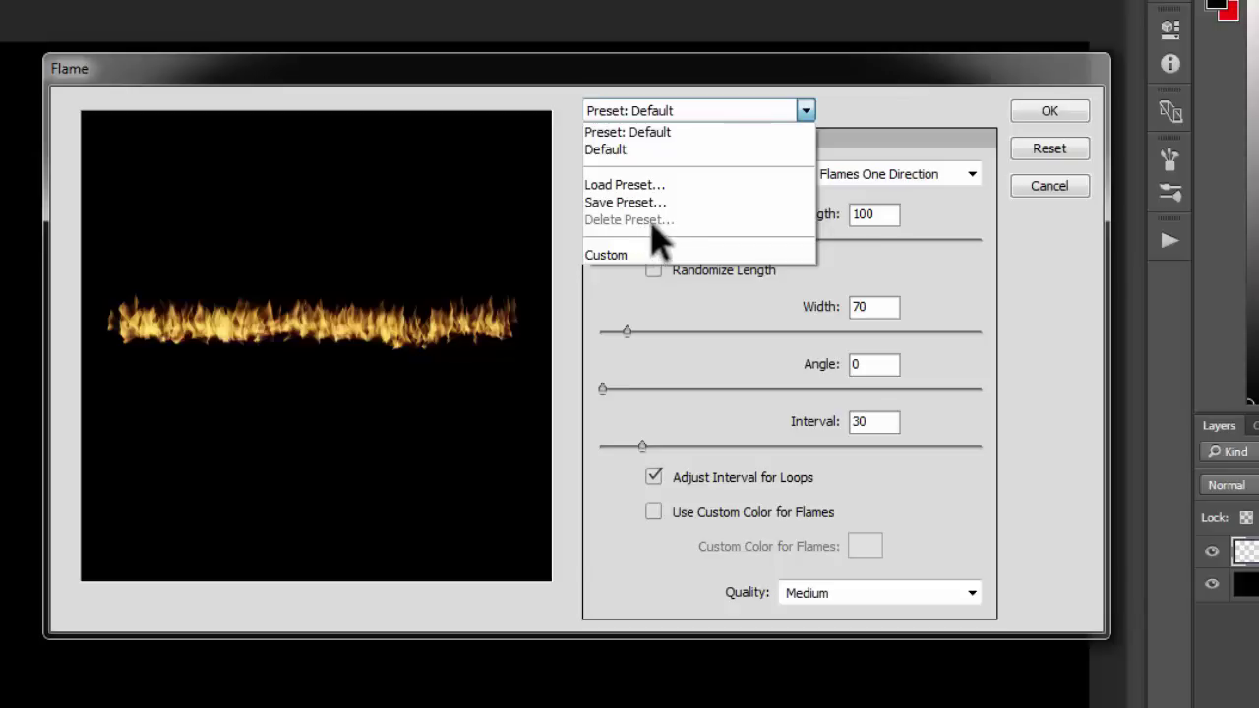
pyautogui.click(885, 118)
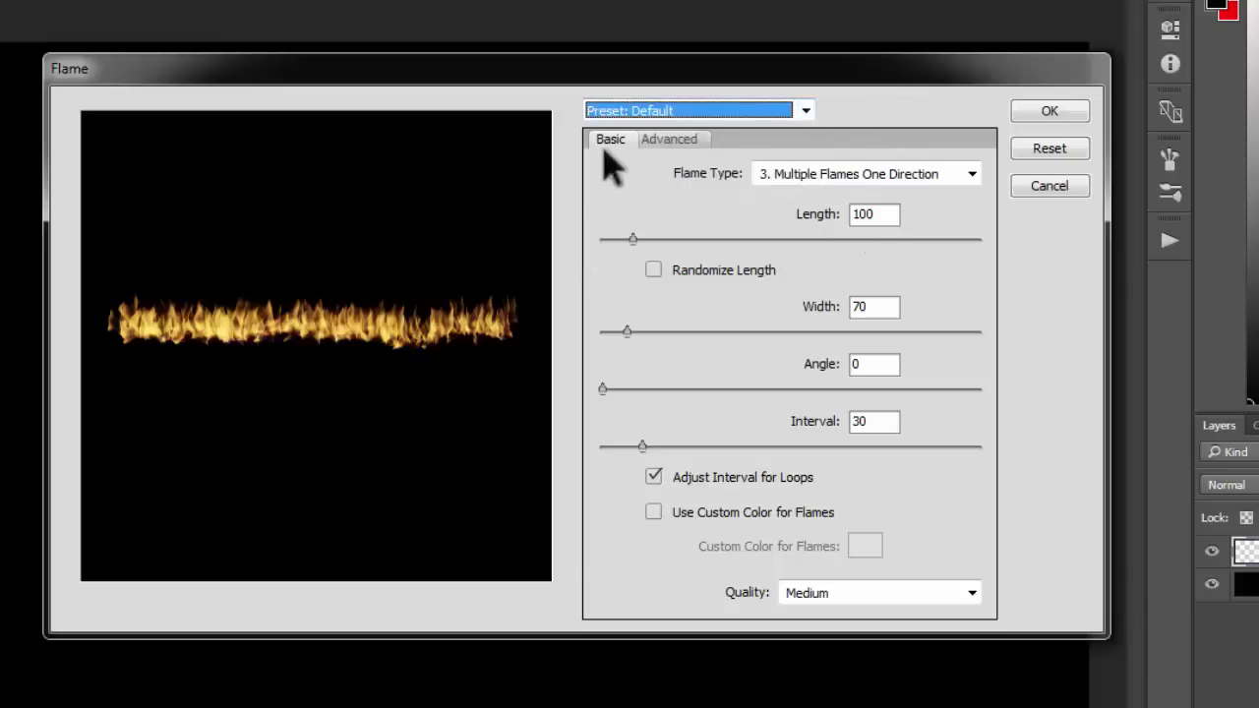
pyautogui.click(665, 139)
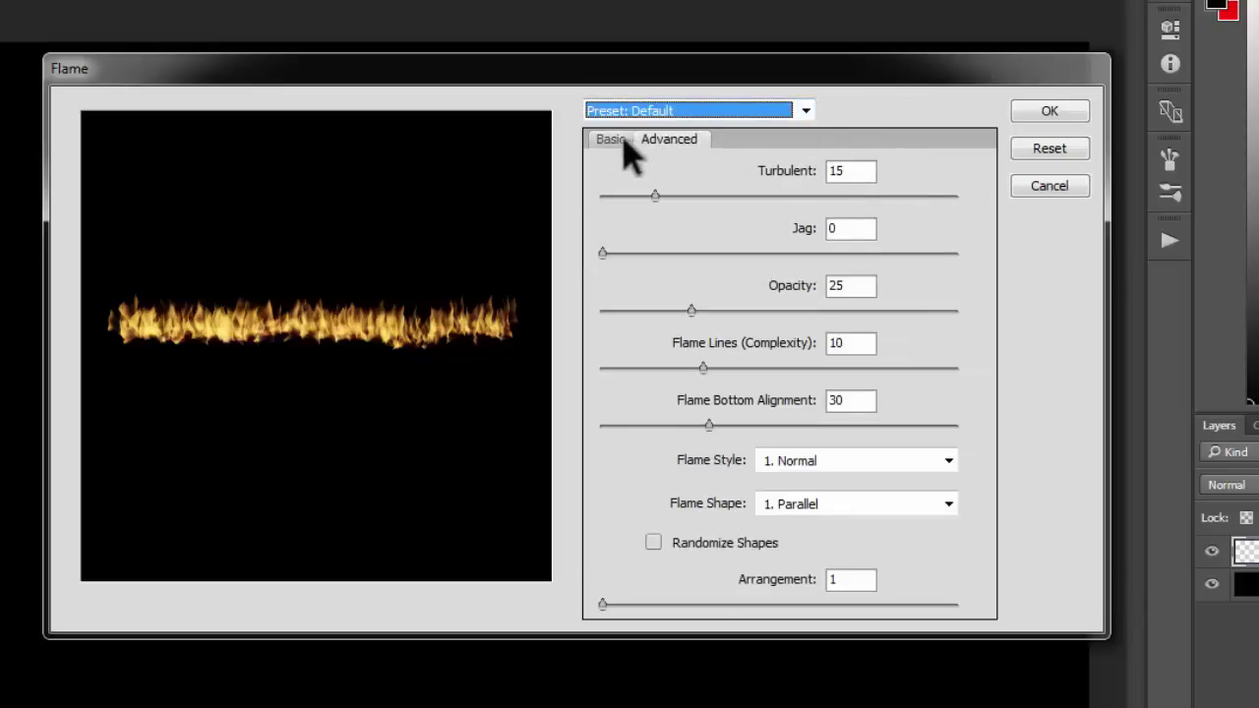
pyautogui.click(620, 140)
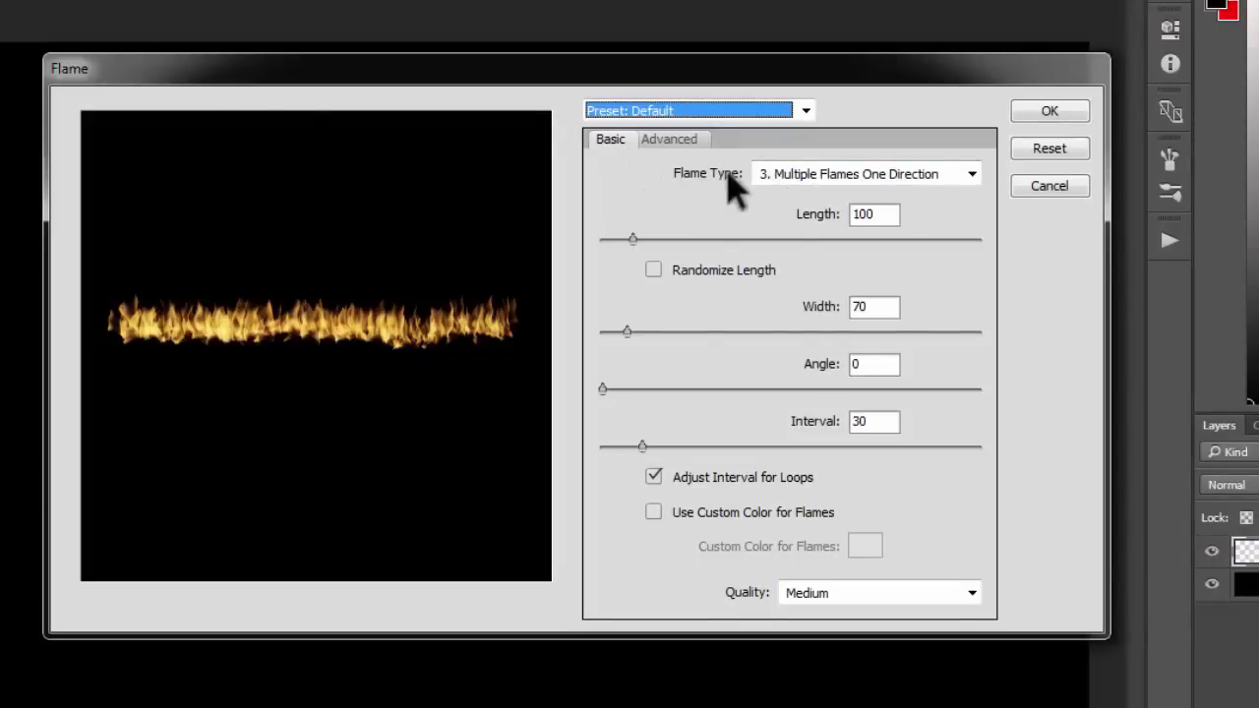
# Step: Set the flame type to One Flame Along Path and reduce the flame width to 24
pyautogui.click(810, 183)
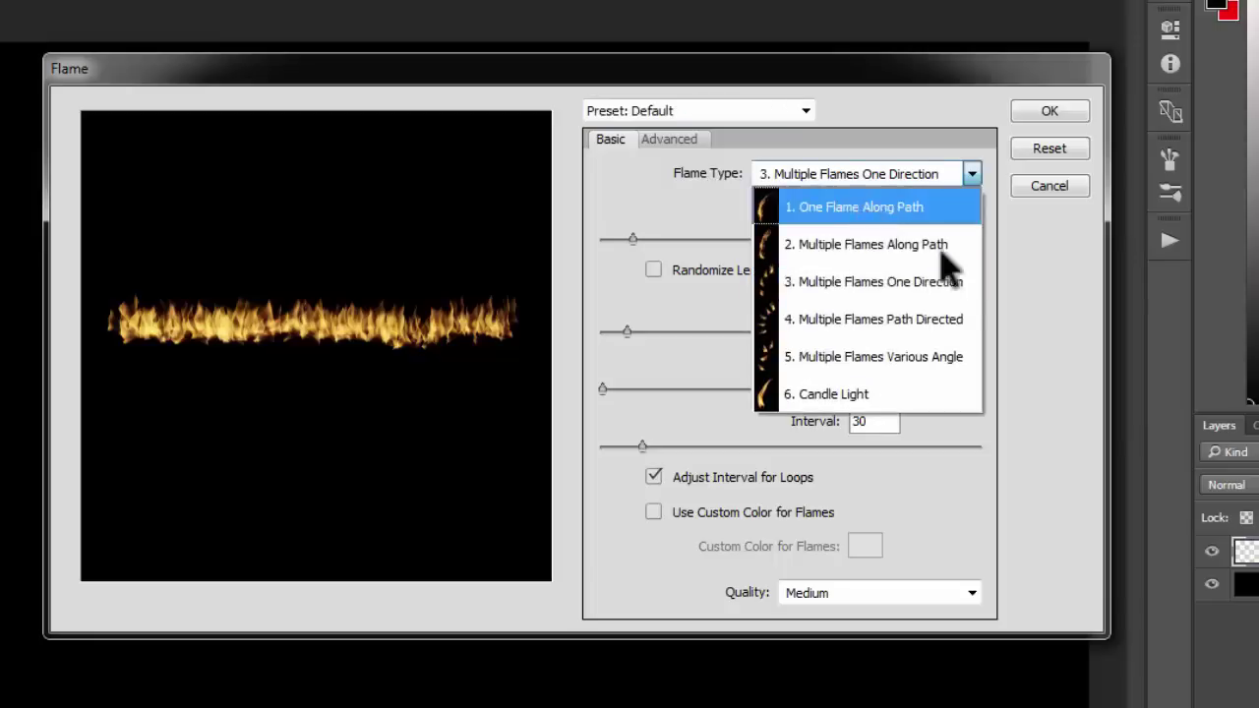
pyautogui.click(879, 209)
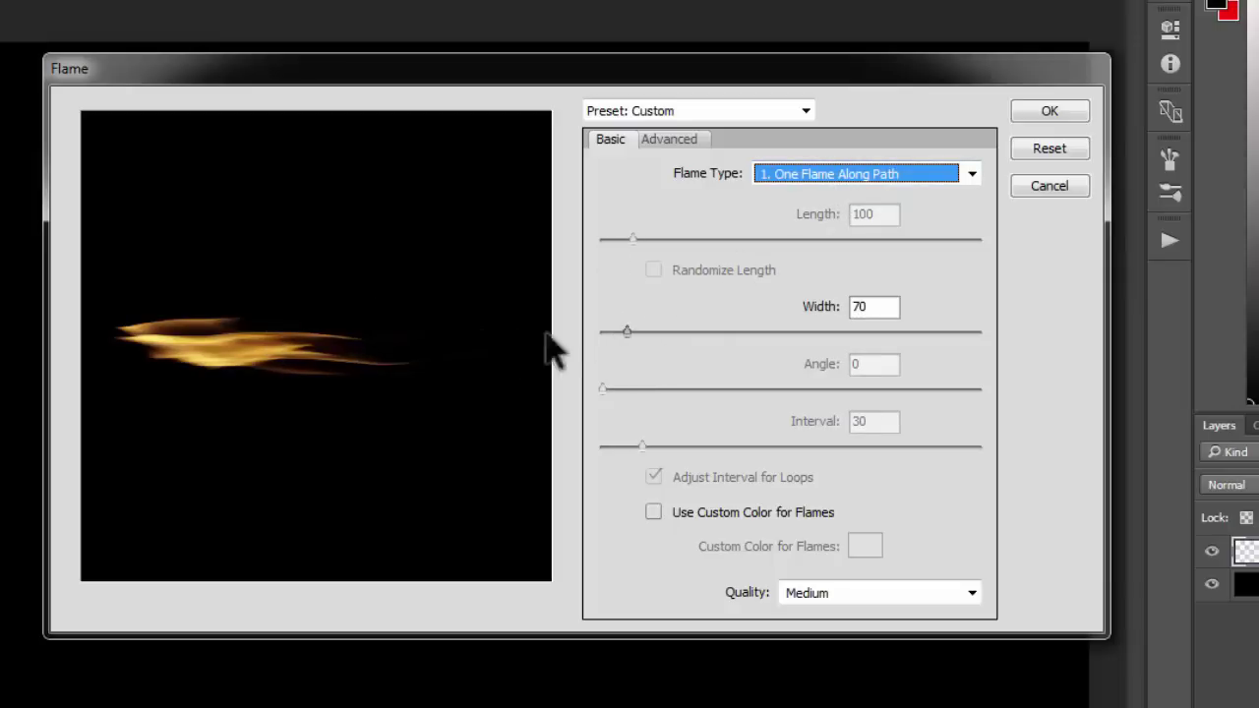
pyautogui.moveTo(626, 331)
pyautogui.mouseDown()
pyautogui.moveTo(646, 332)
pyautogui.moveTo(607, 334)
pyautogui.mouseUp()
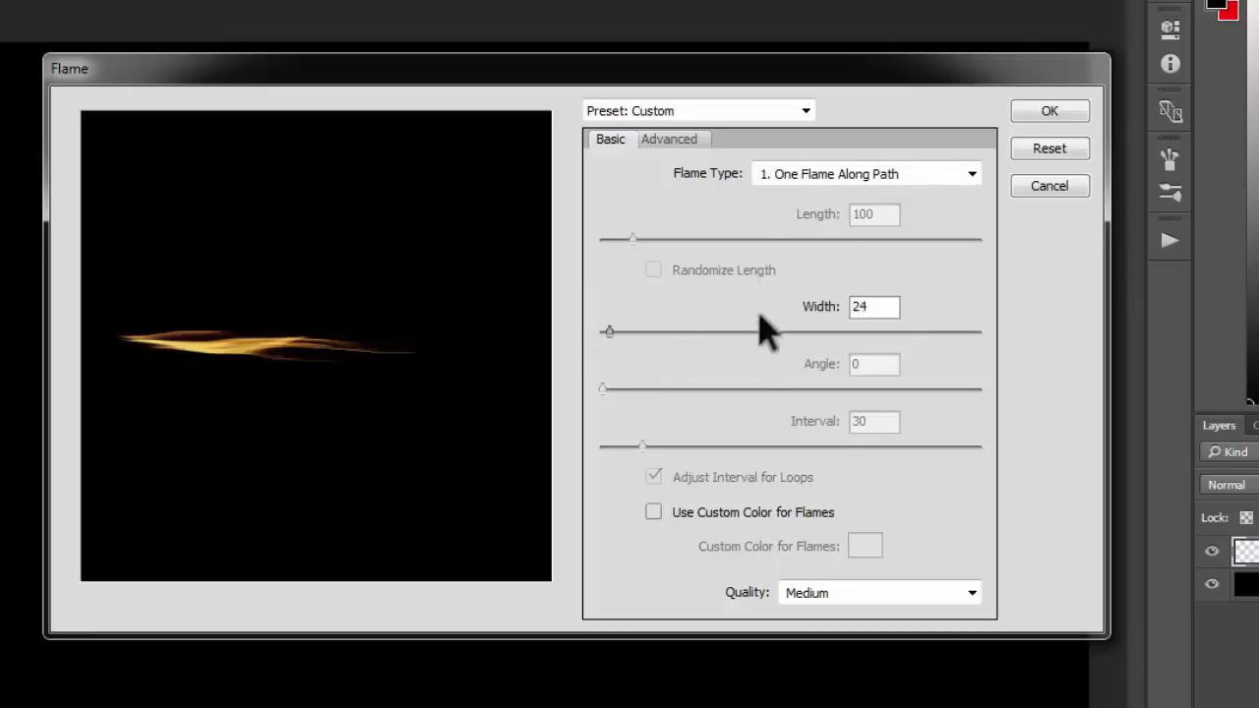
pyautogui.click(802, 177)
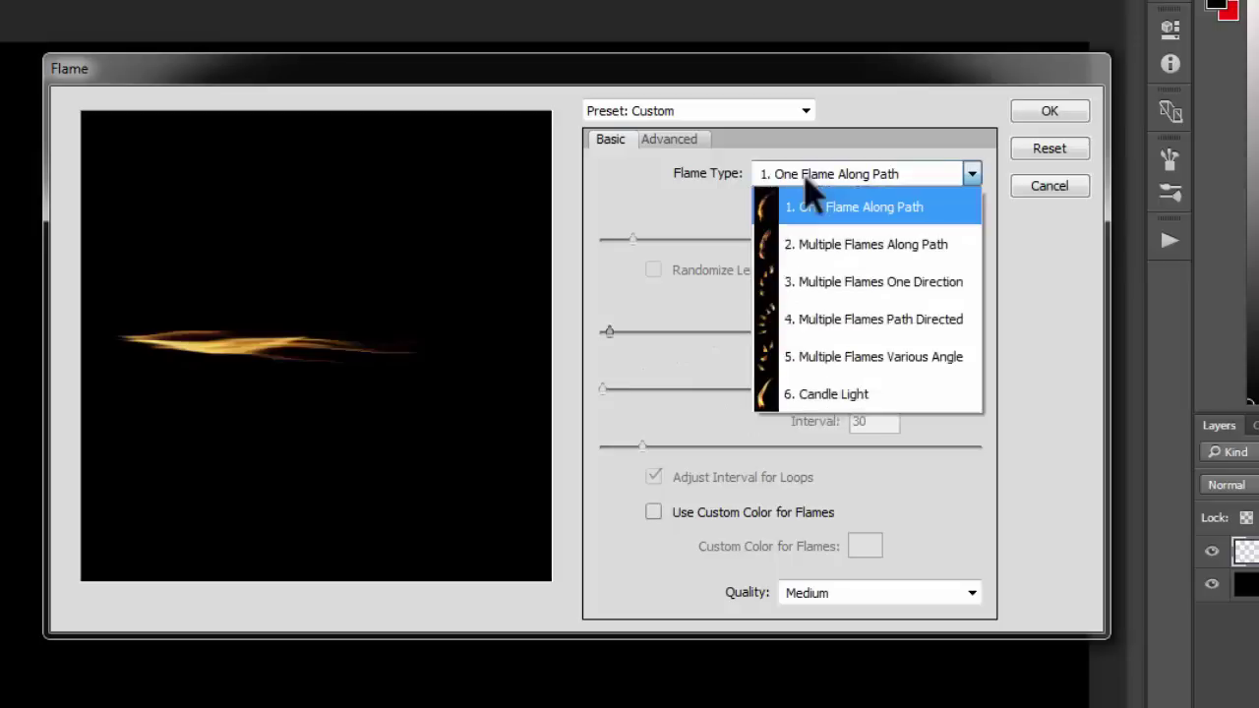
pyautogui.click(802, 177)
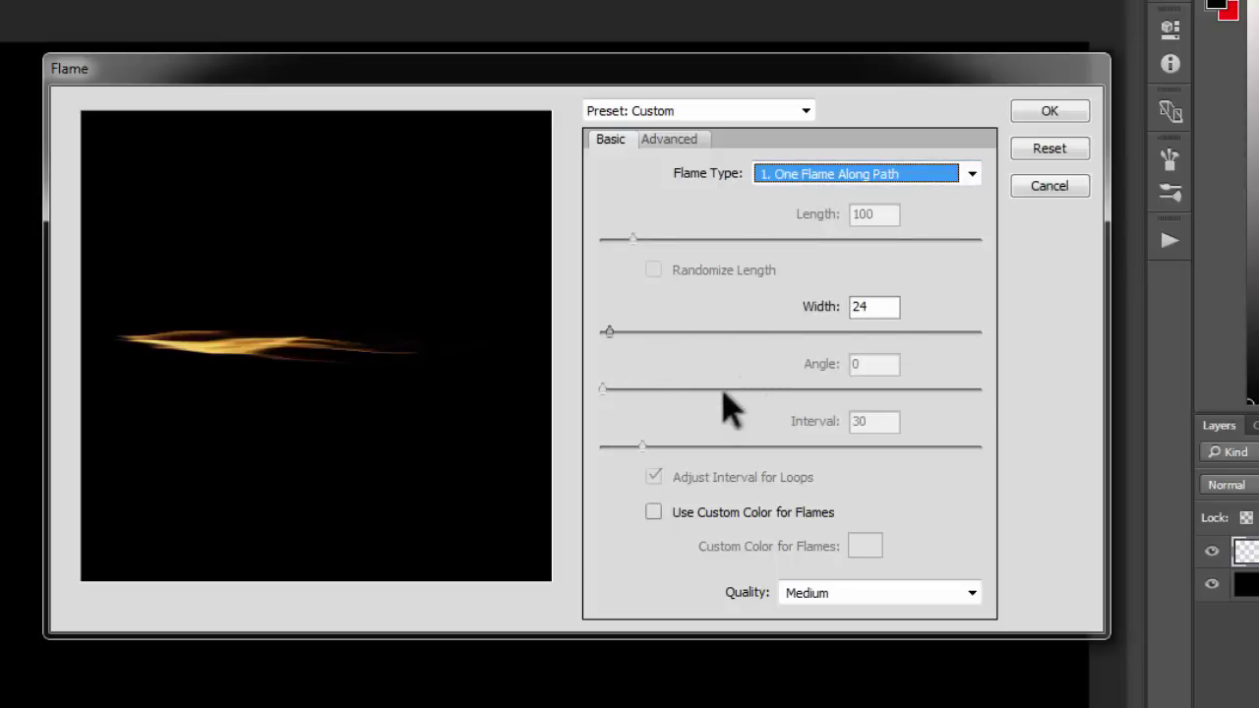
# Step: Try a custom green flame color with RGB 28, 255, 119 and turn the custom color back off
pyautogui.click(654, 512)
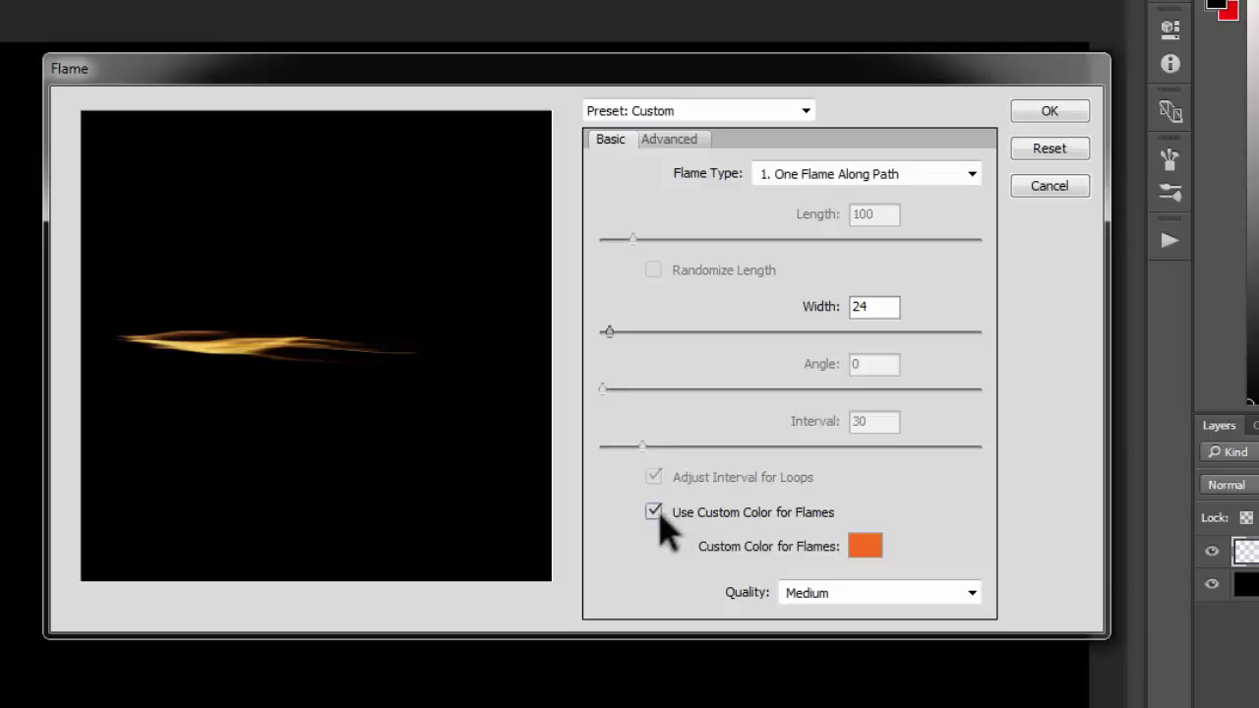
pyautogui.click(879, 561)
pyautogui.click(430, 183)
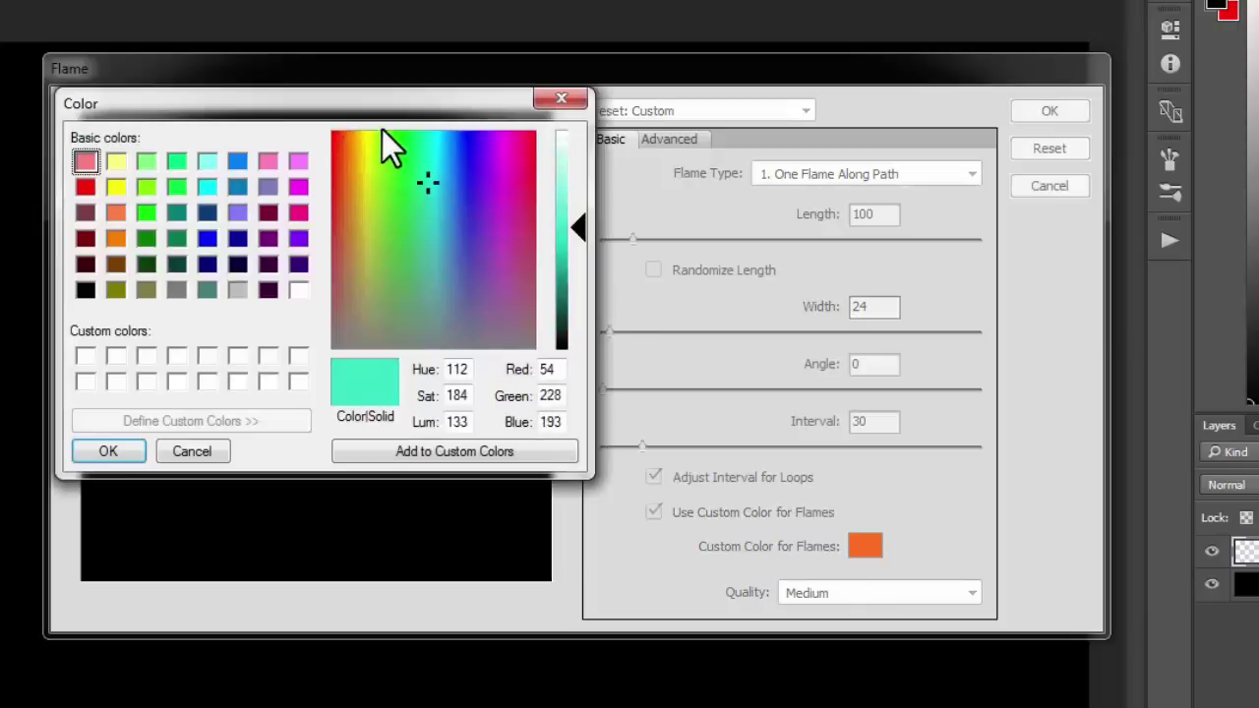
pyautogui.moveTo(383, 99); pyautogui.dragTo(821, 75)
pyautogui.moveTo(849, 203); pyautogui.dragTo(852, 108)
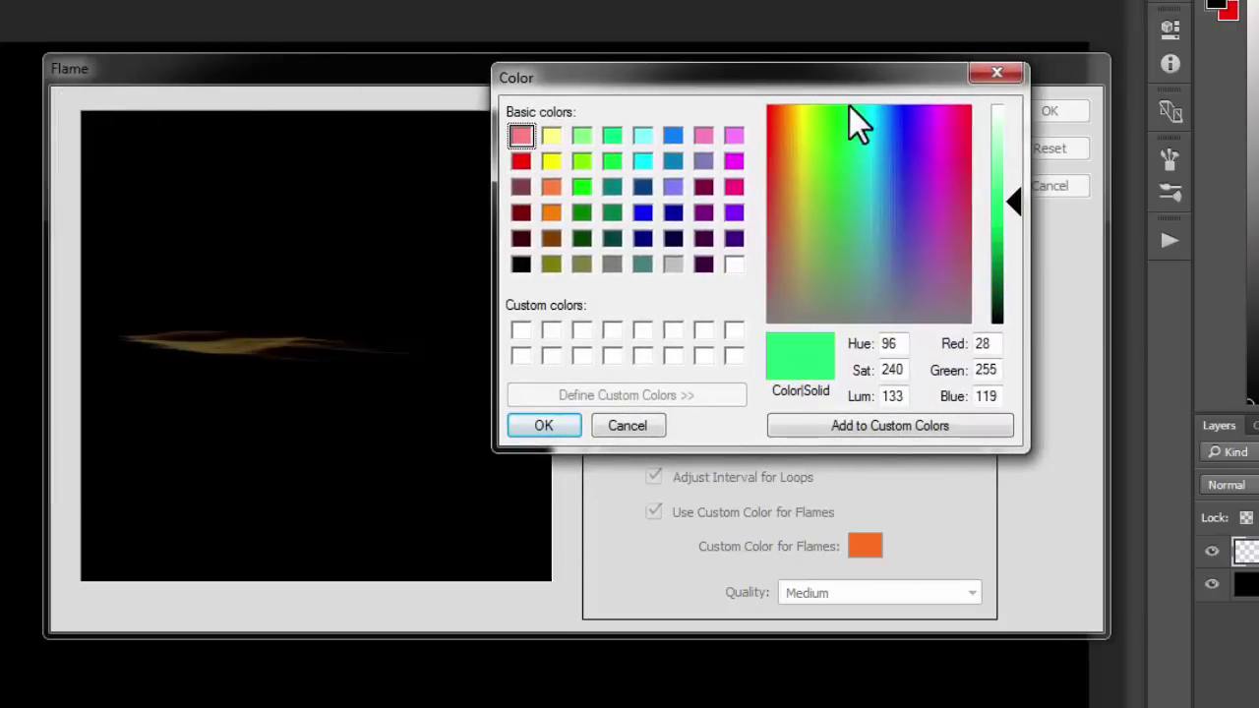
pyautogui.click(545, 425)
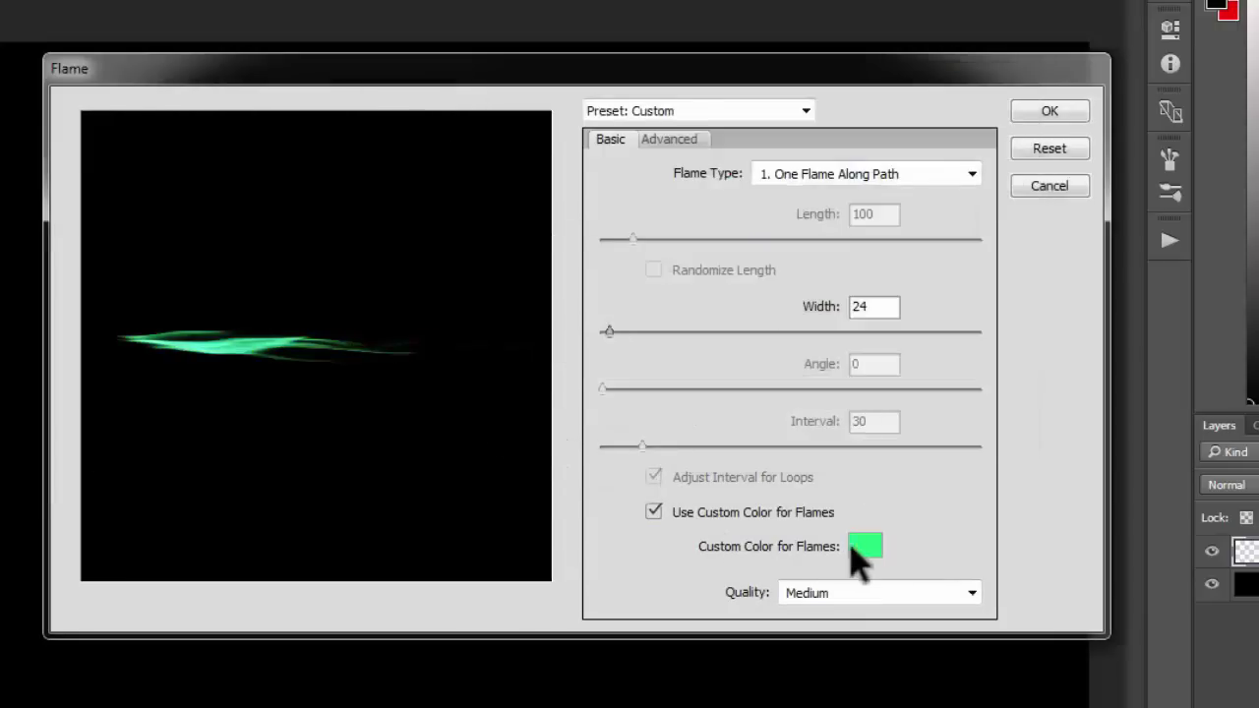
pyautogui.click(656, 516)
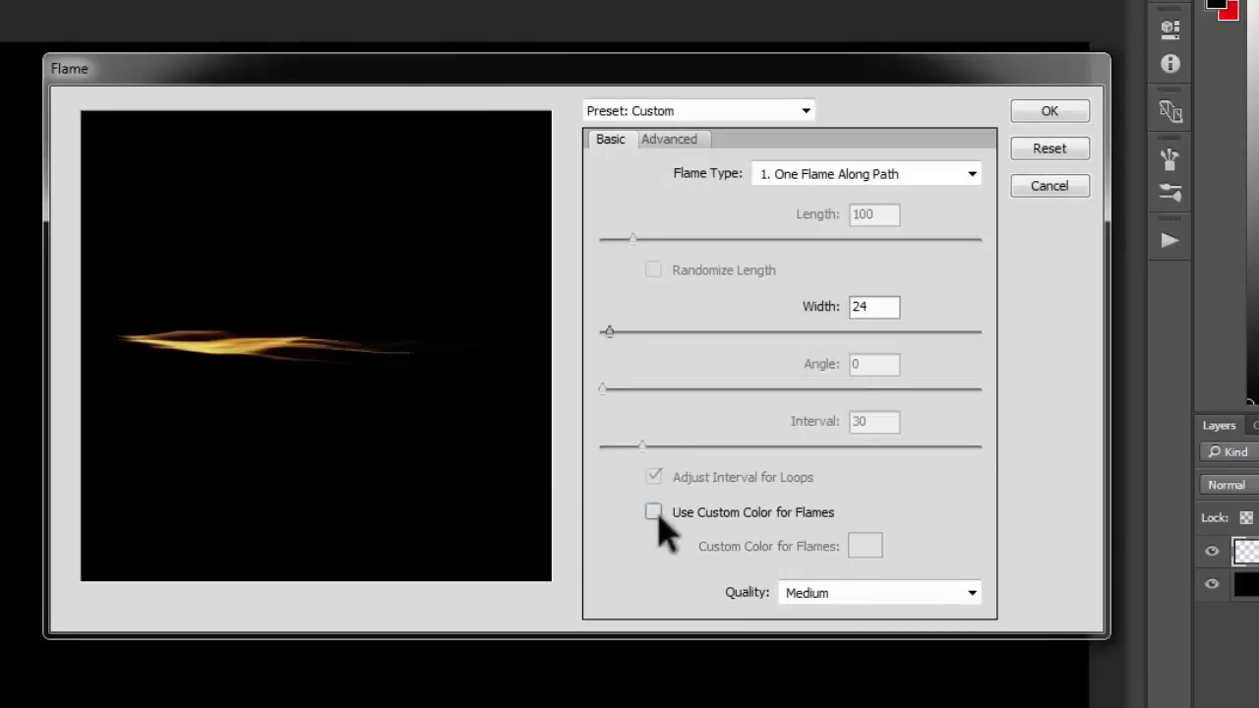
# Step: Keep the quality at Medium and change the flame type to Multiple Flames Along Path
pyautogui.click(831, 596)
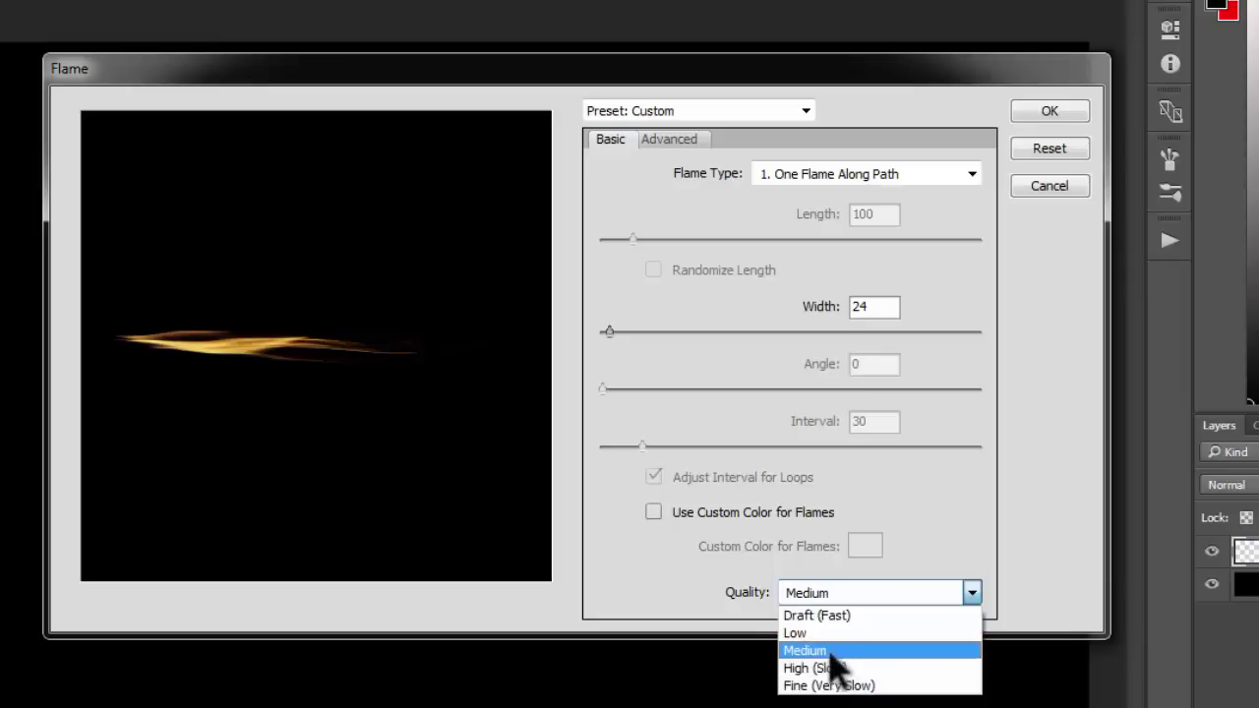
pyautogui.click(831, 651)
pyautogui.click(841, 174)
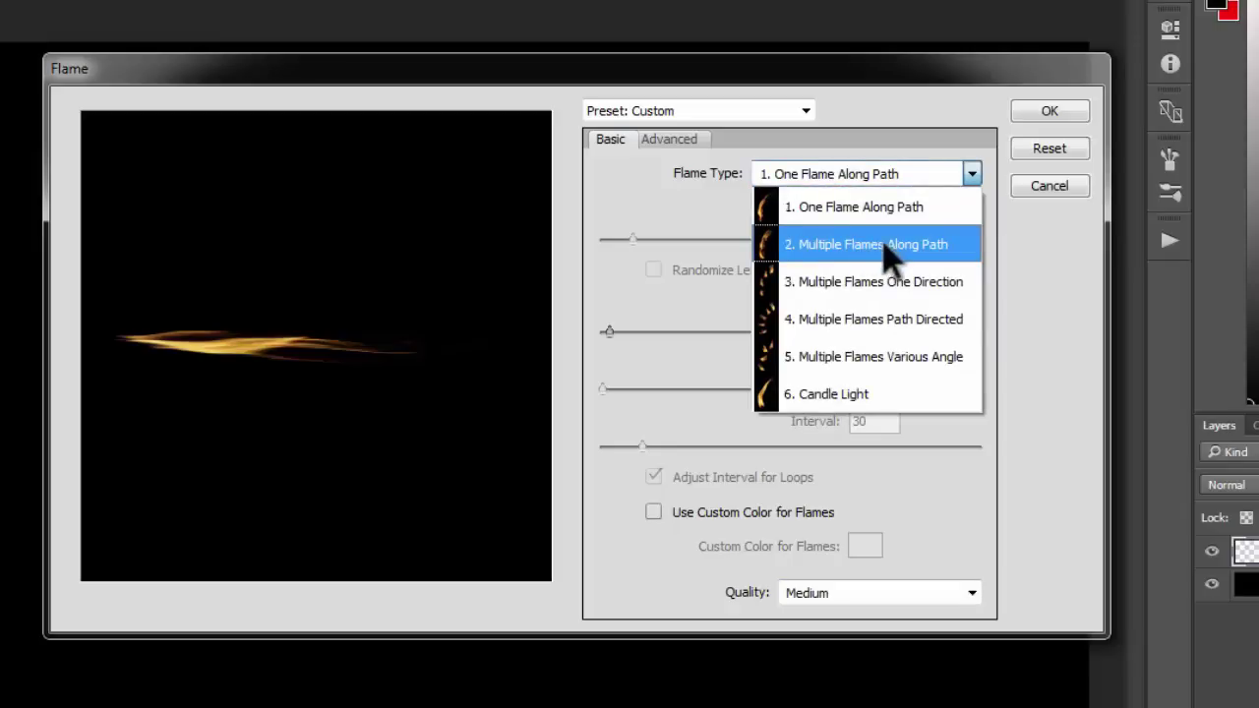
pyautogui.click(889, 258)
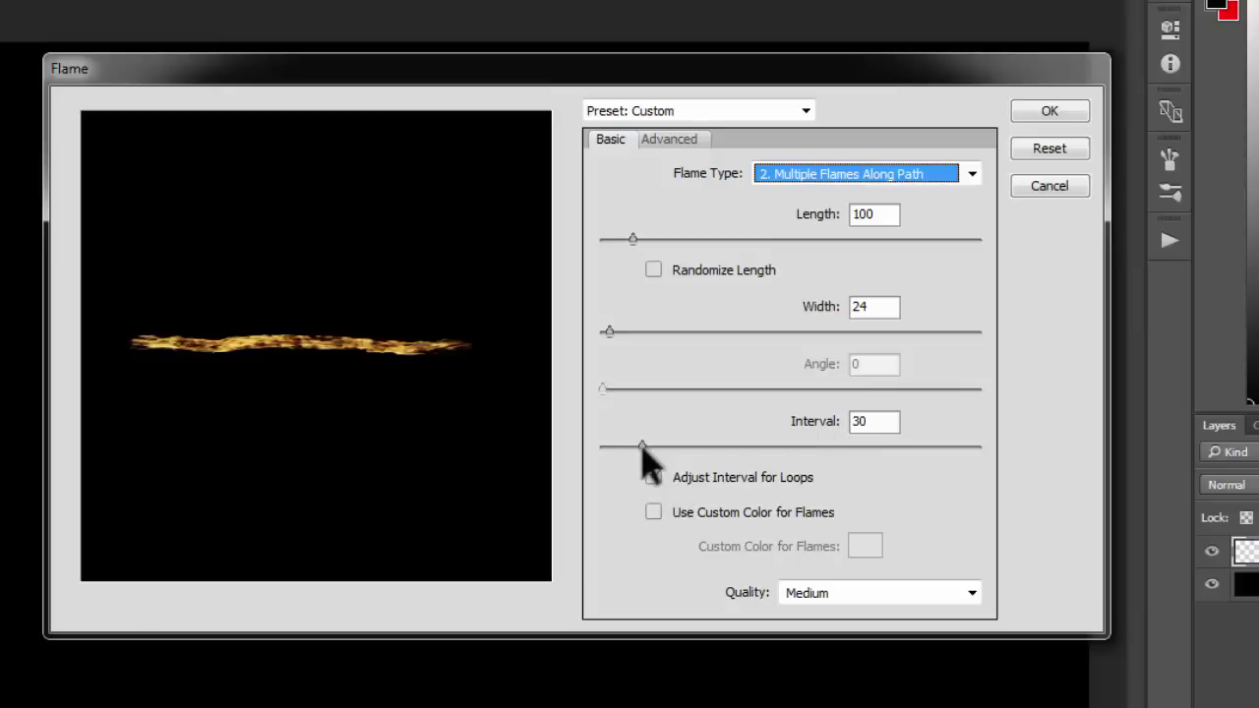
# Step: Try flame intervals of 76 and 116, and bring the interval back down to 28
pyautogui.moveTo(641, 445); pyautogui.dragTo(731, 446)
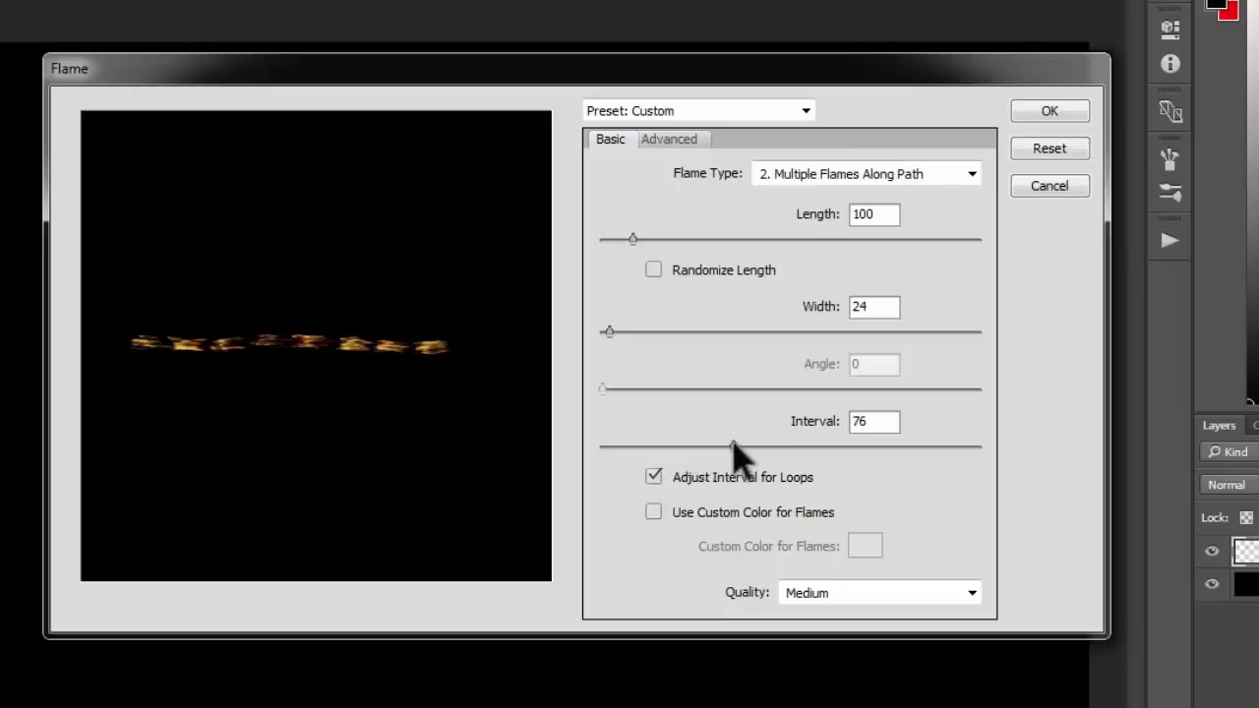
pyautogui.click(812, 446)
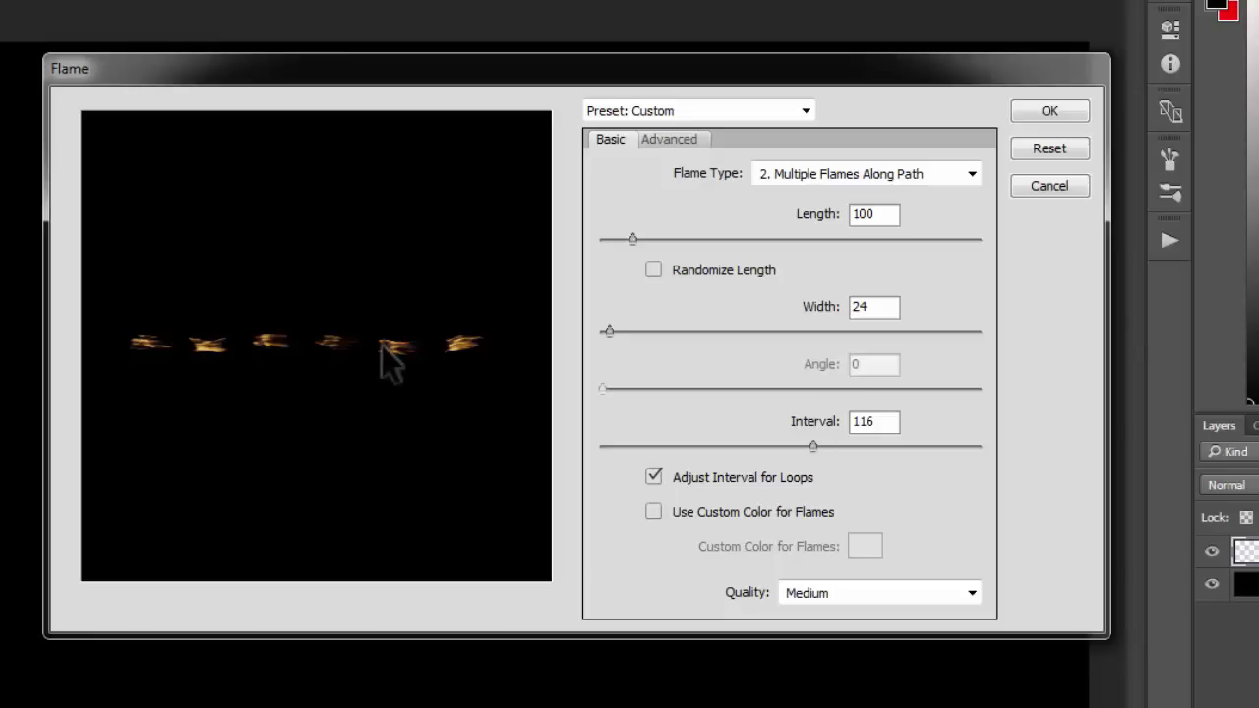
pyautogui.click(654, 476)
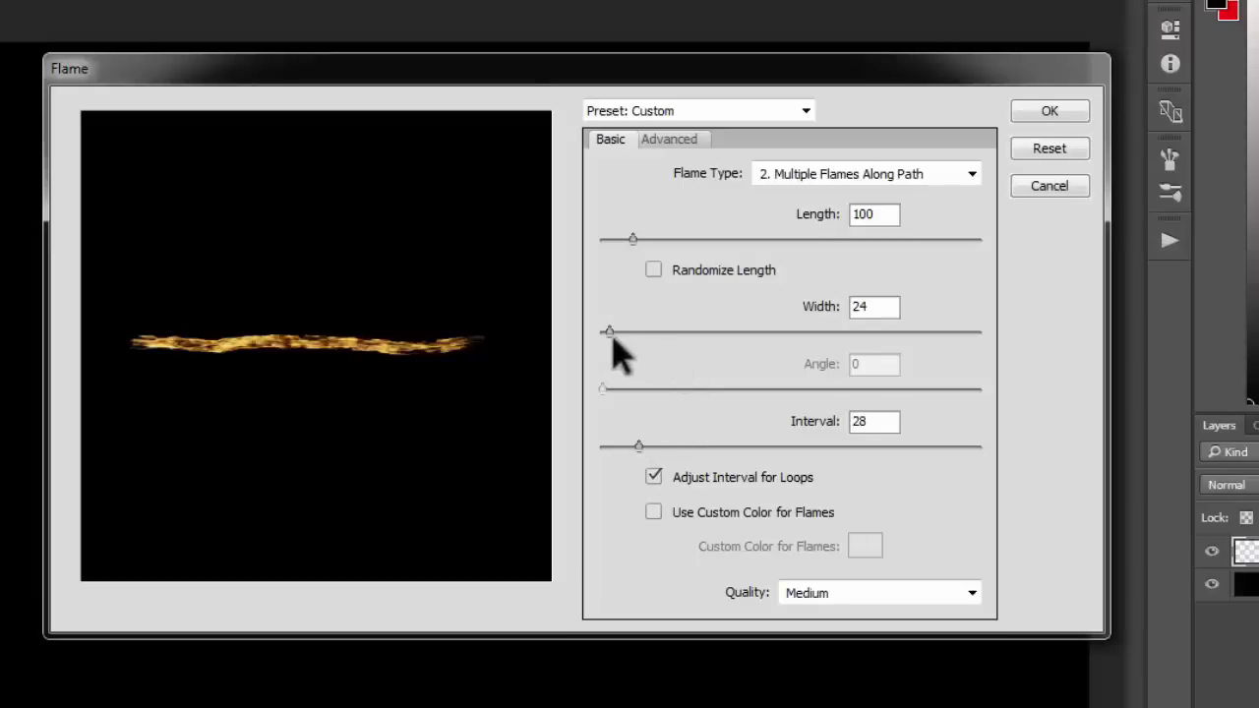
# Step: Set the flame width to 45 and try intervals of 29, 10 and 61 before settling on 88
pyautogui.moveTo(609, 331); pyautogui.dragTo(619, 332)
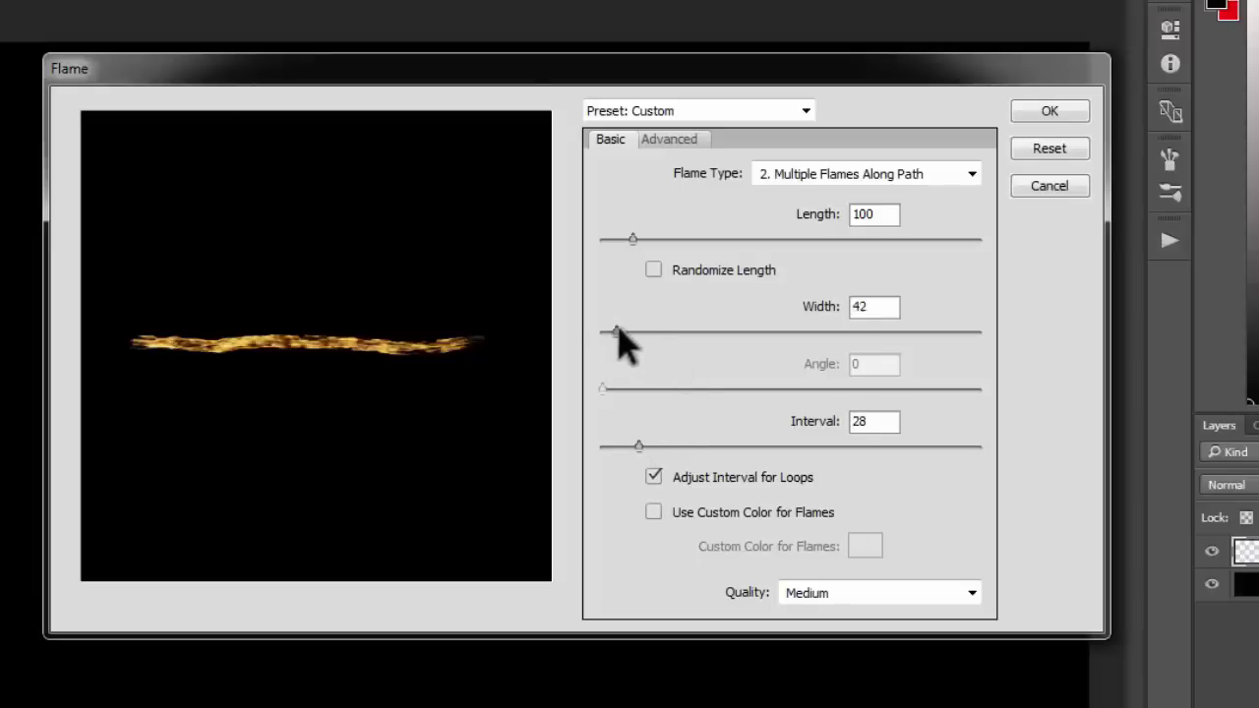
pyautogui.click(641, 448)
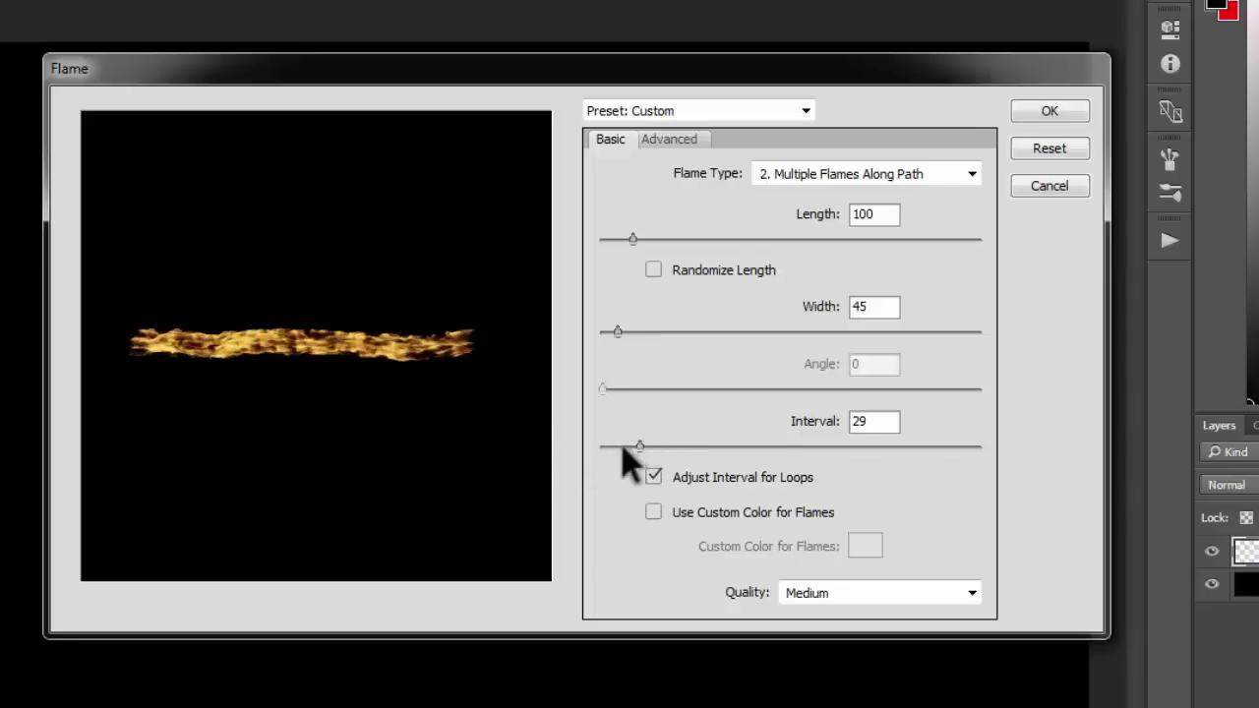
pyautogui.moveTo(621, 449); pyautogui.dragTo(597, 447)
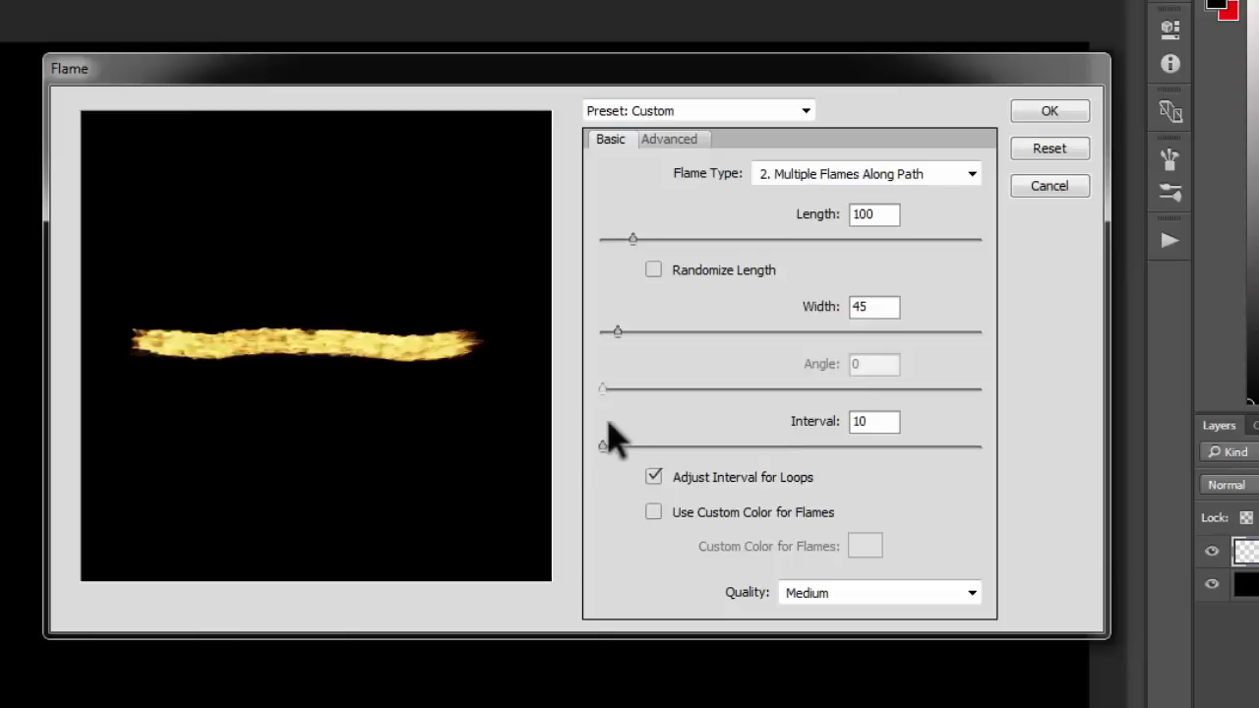
pyautogui.click(703, 447)
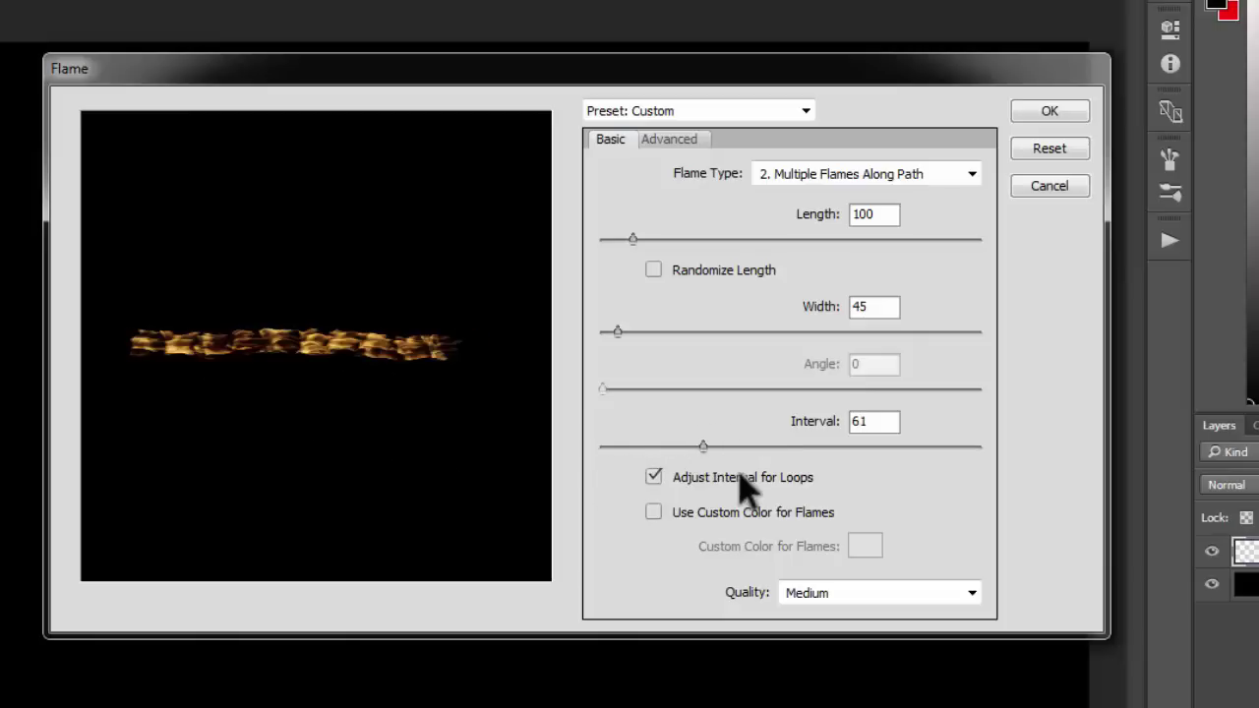
pyautogui.click(756, 447)
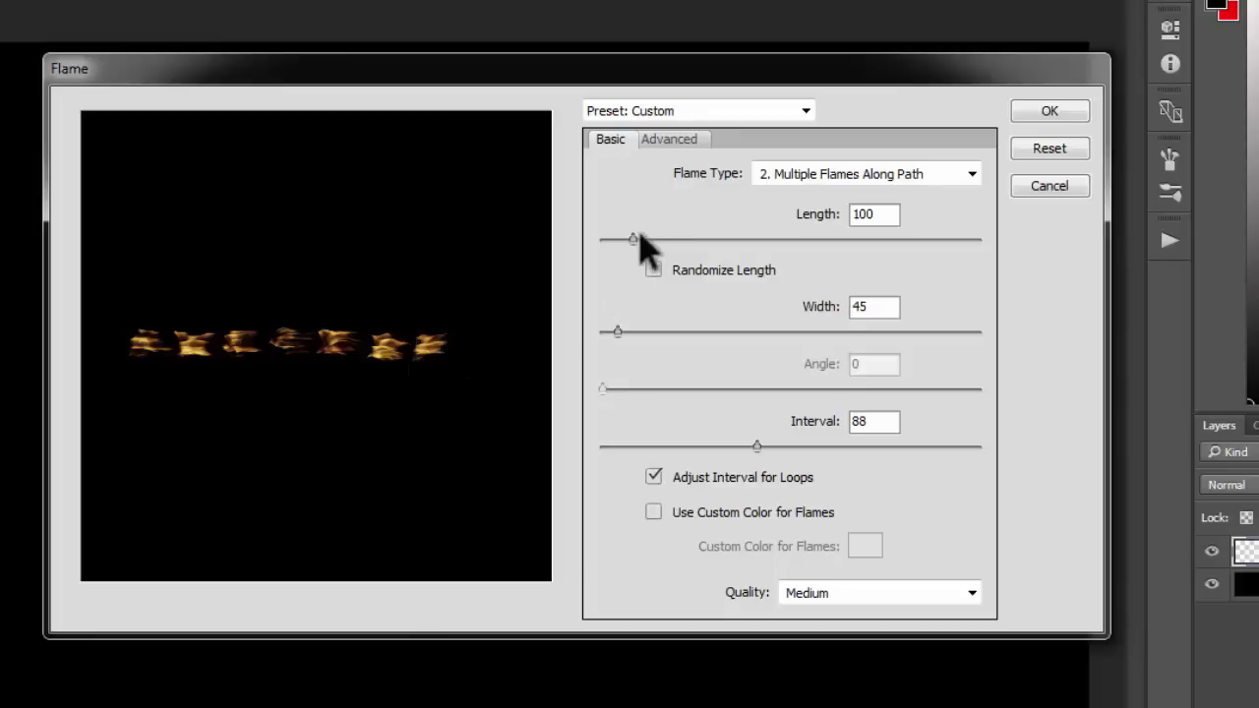
# Step: Try flame lengths of 20 and 343, settle on 403, and test Randomize Length by turning it on and off
pyautogui.moveTo(634, 242); pyautogui.dragTo(534, 253)
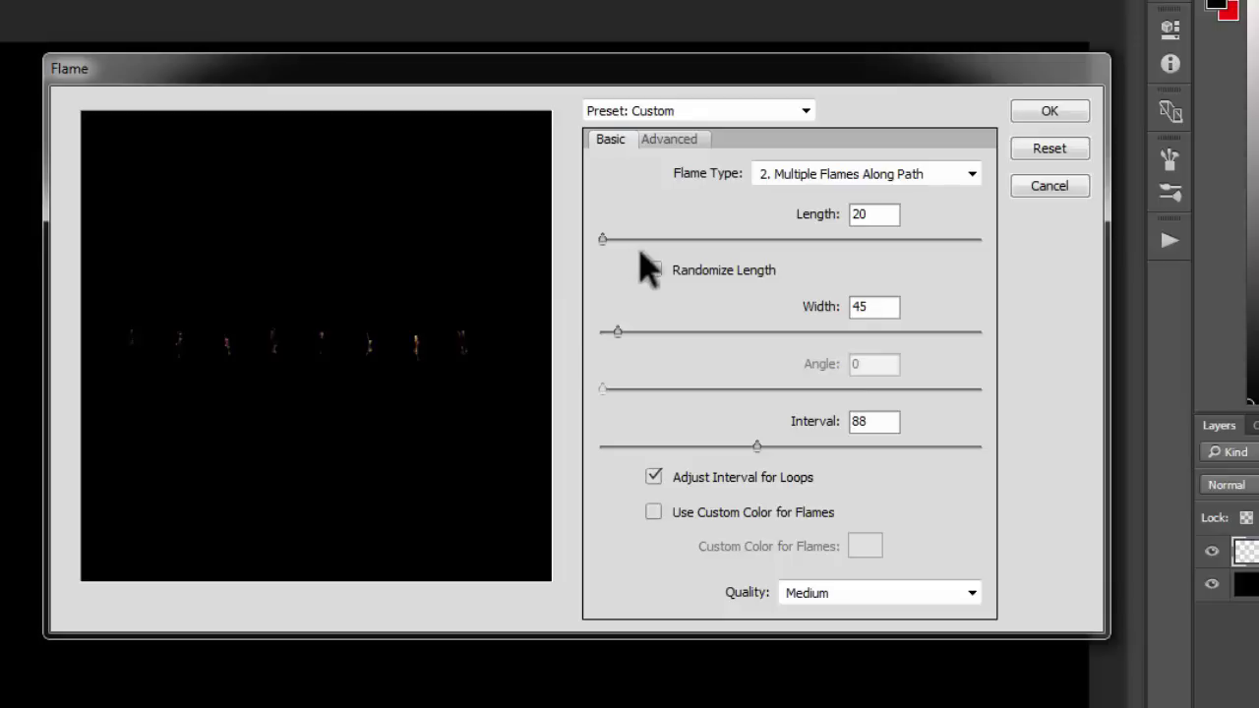
pyautogui.moveTo(604, 243); pyautogui.dragTo(728, 238)
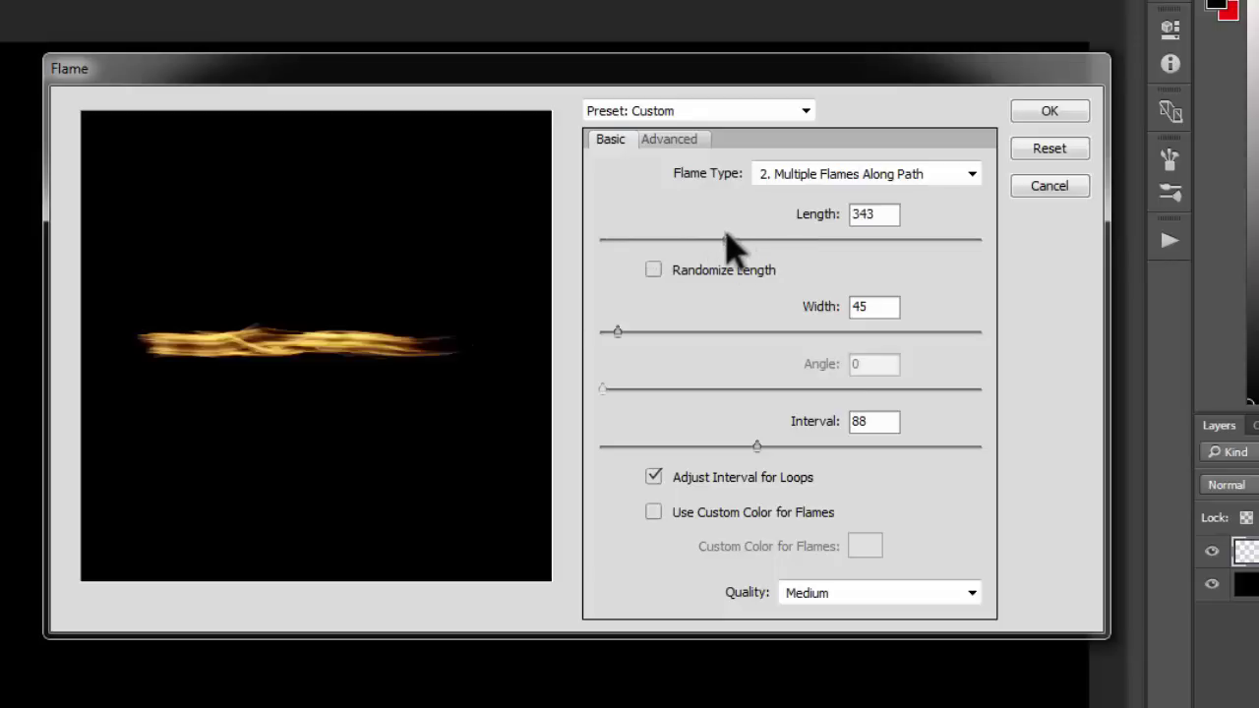
pyautogui.moveTo(726, 240); pyautogui.dragTo(750, 239)
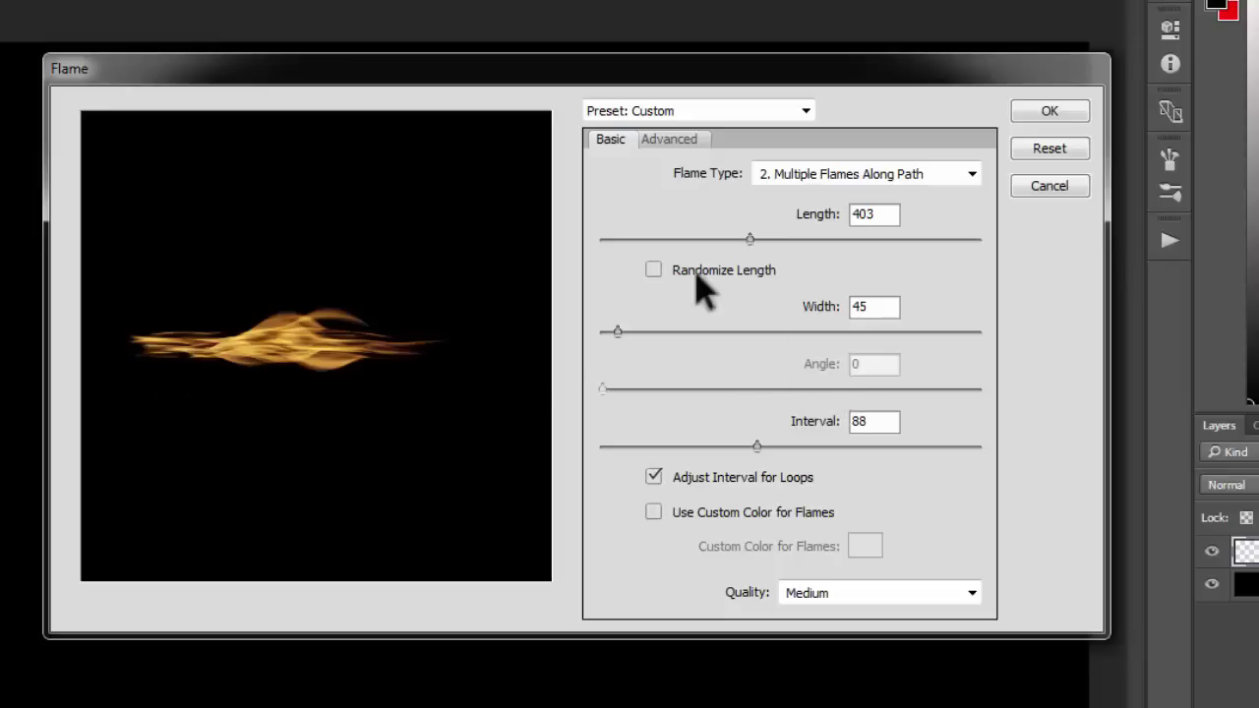
pyautogui.click(654, 270)
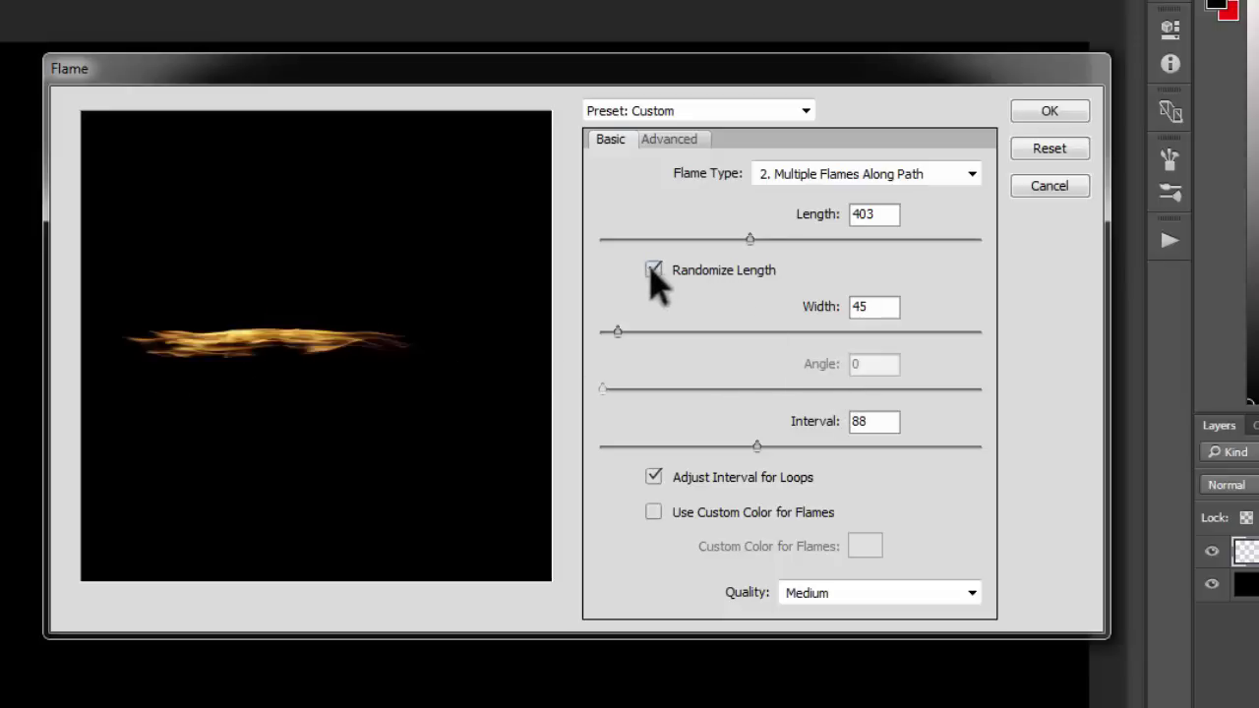
pyautogui.click(652, 271)
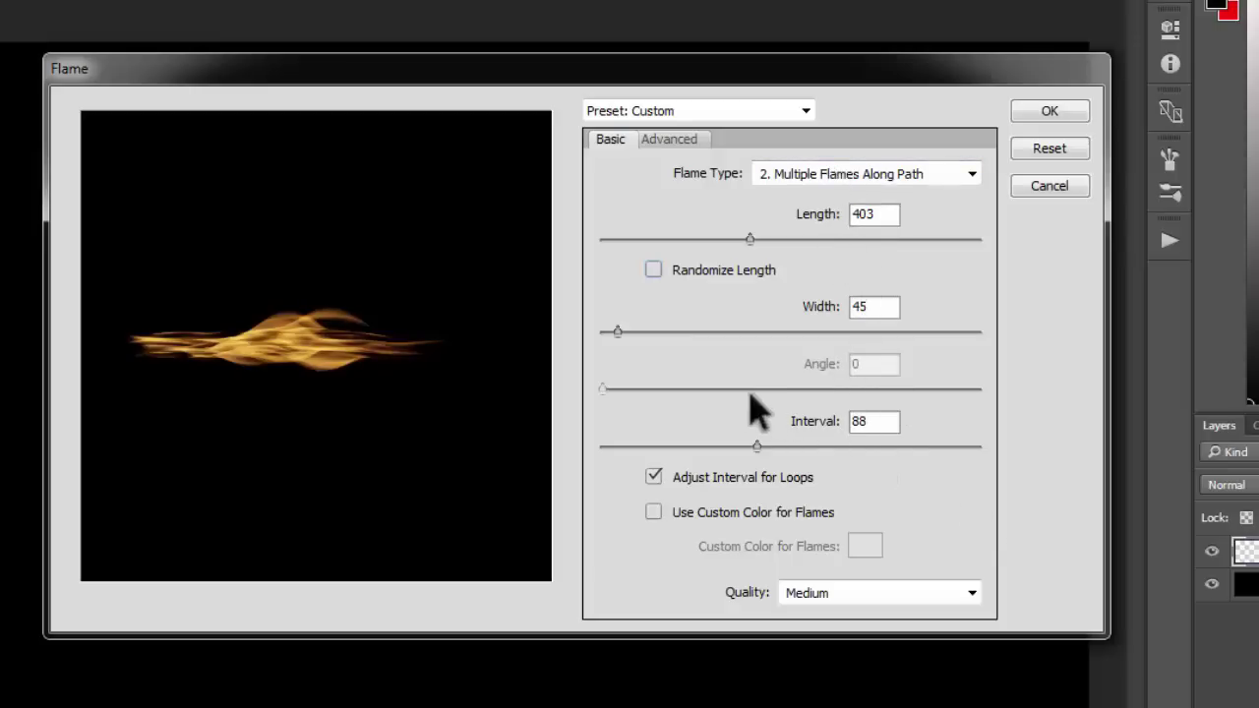
# Step: Change the flame type to Multiple Flames One Direction and set the flame angle to 56
pyautogui.click(852, 177)
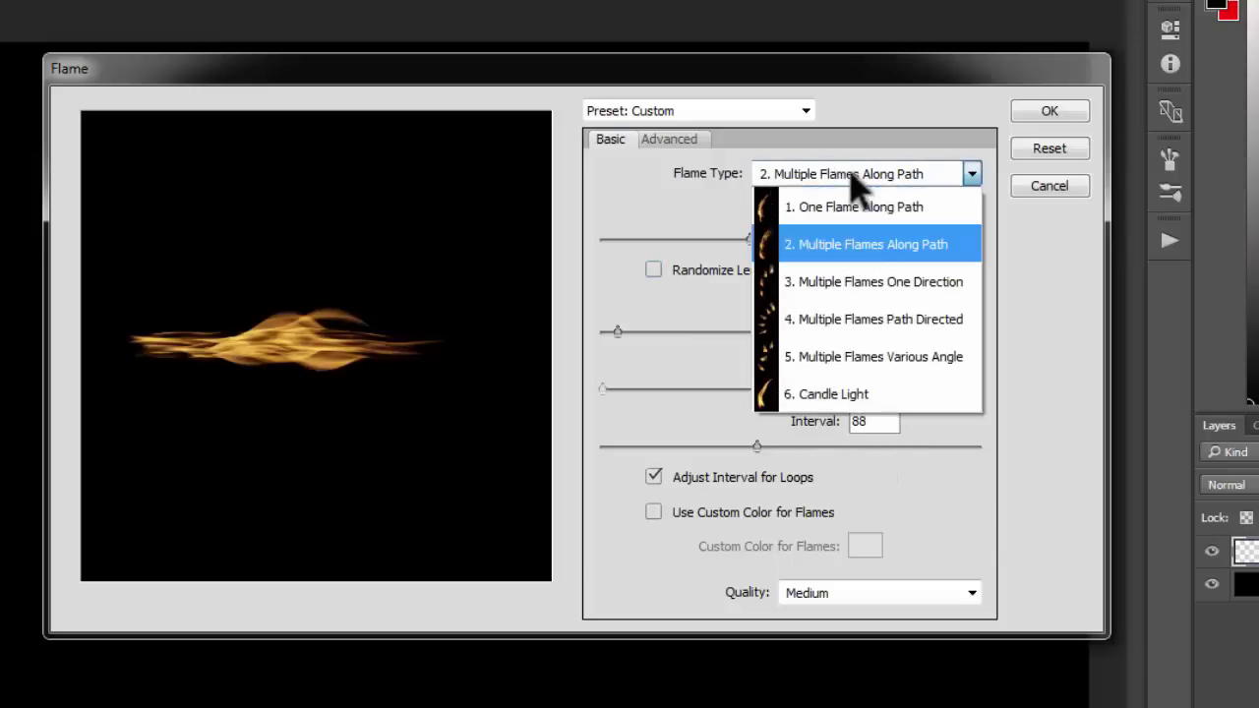
pyautogui.click(875, 286)
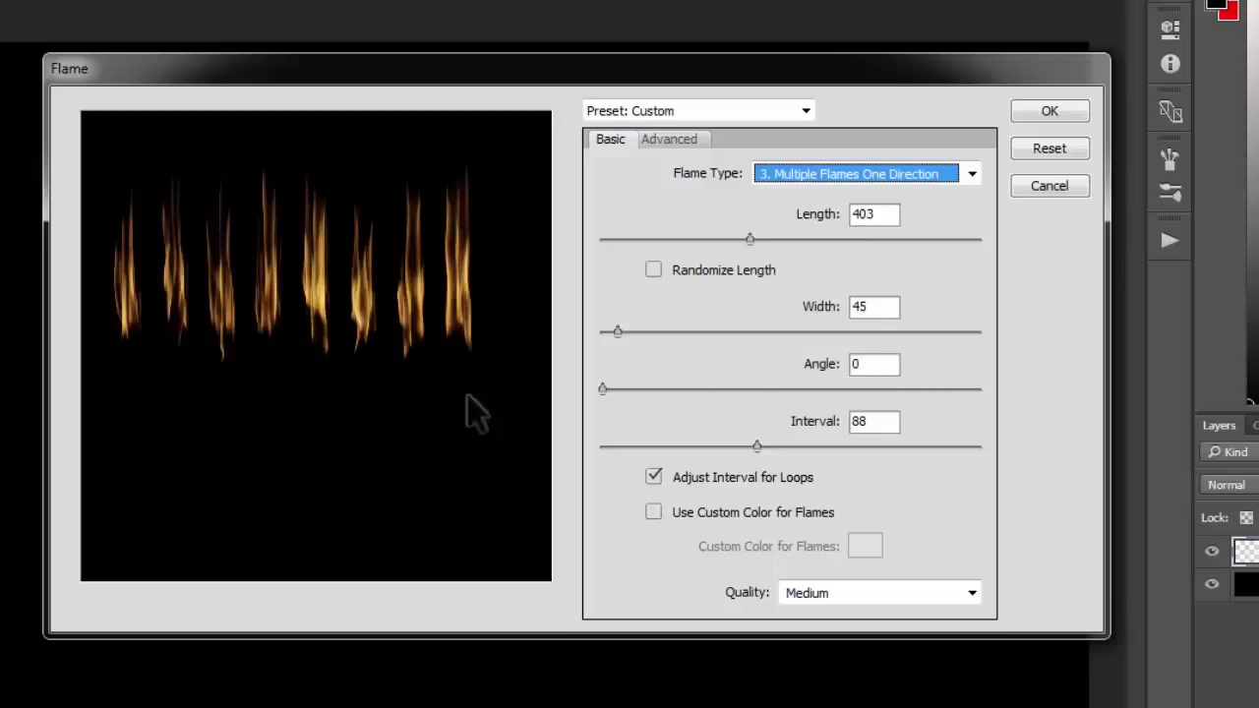
pyautogui.click(868, 364)
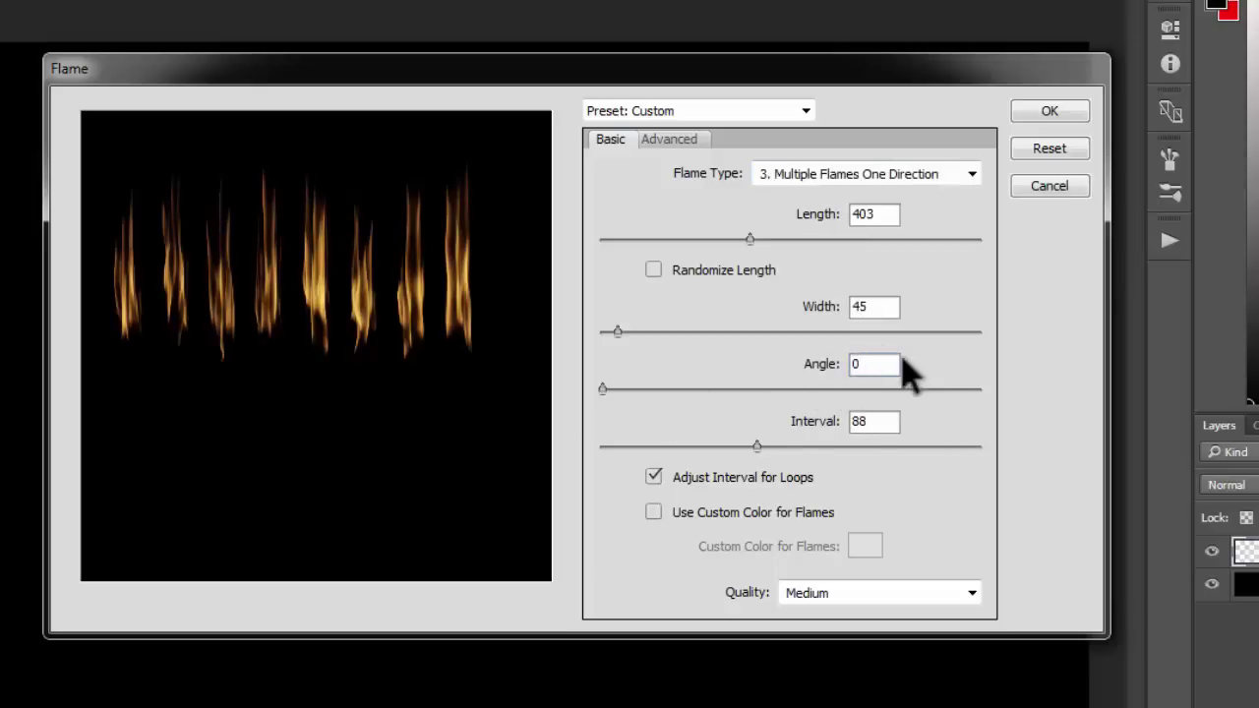
pyautogui.doubleClick(885, 364)
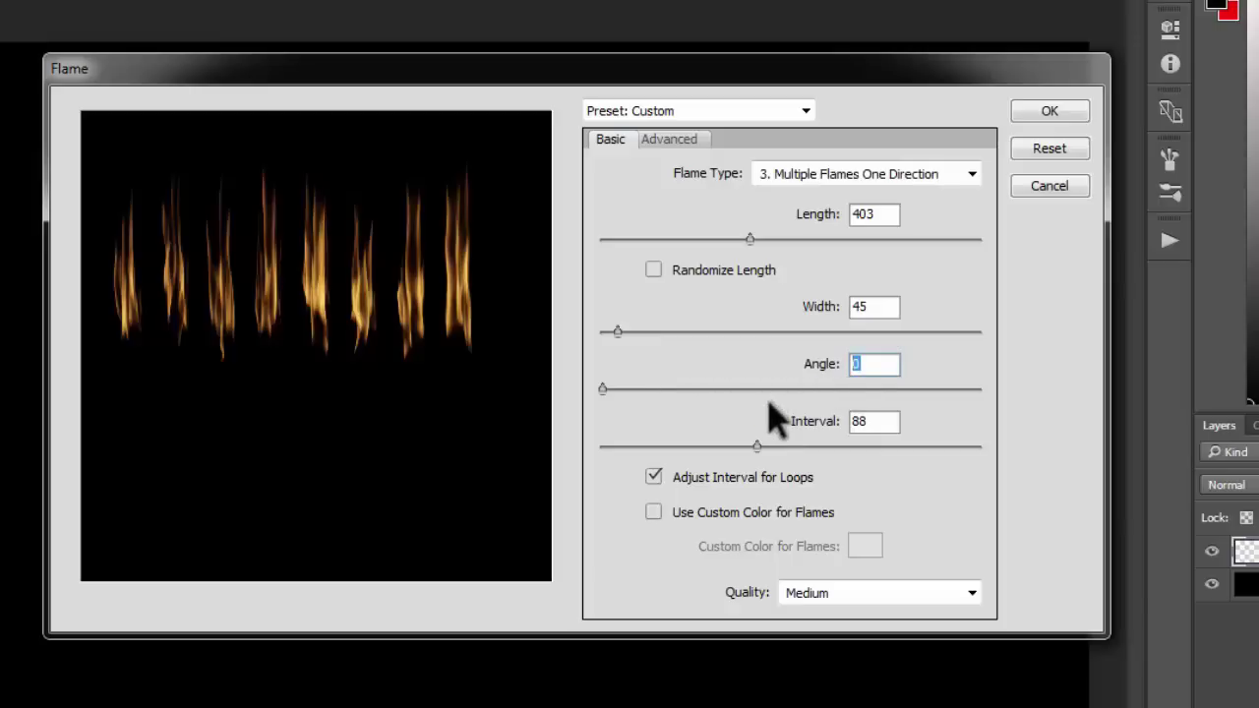
pyautogui.write('56')
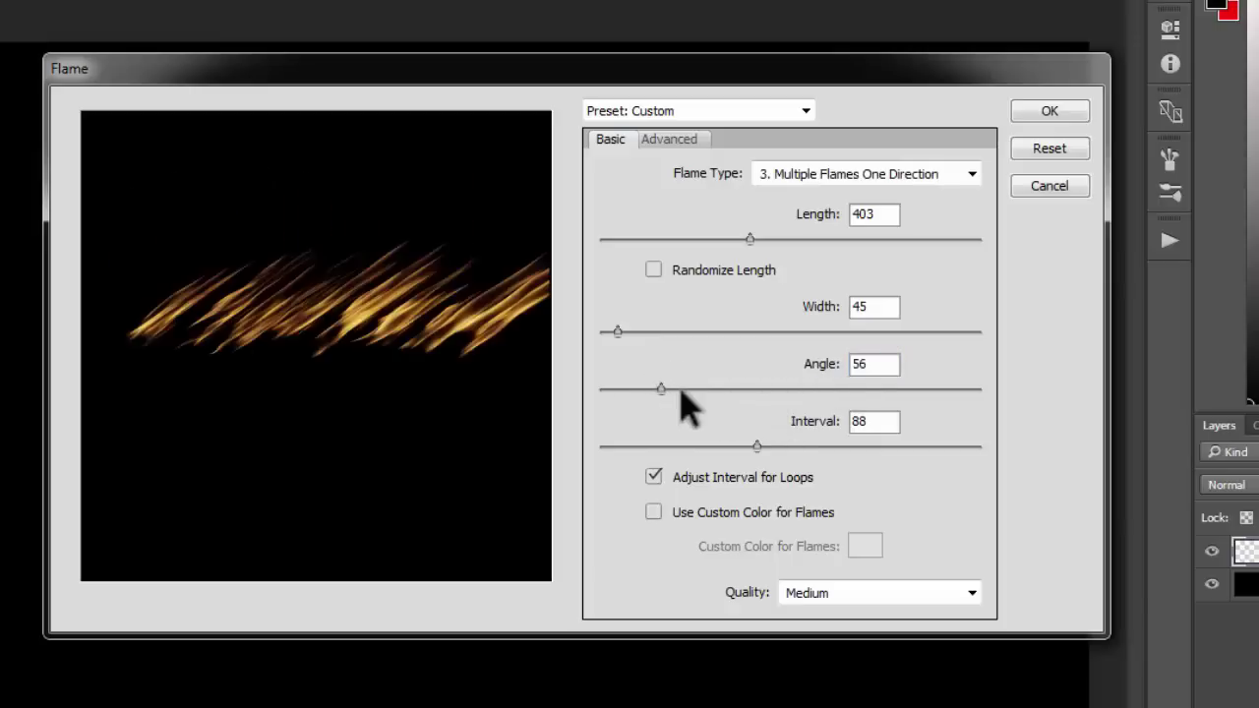
# Step: Try flame angles of 220 and 69, and settle on 0
pyautogui.click(989, 393)
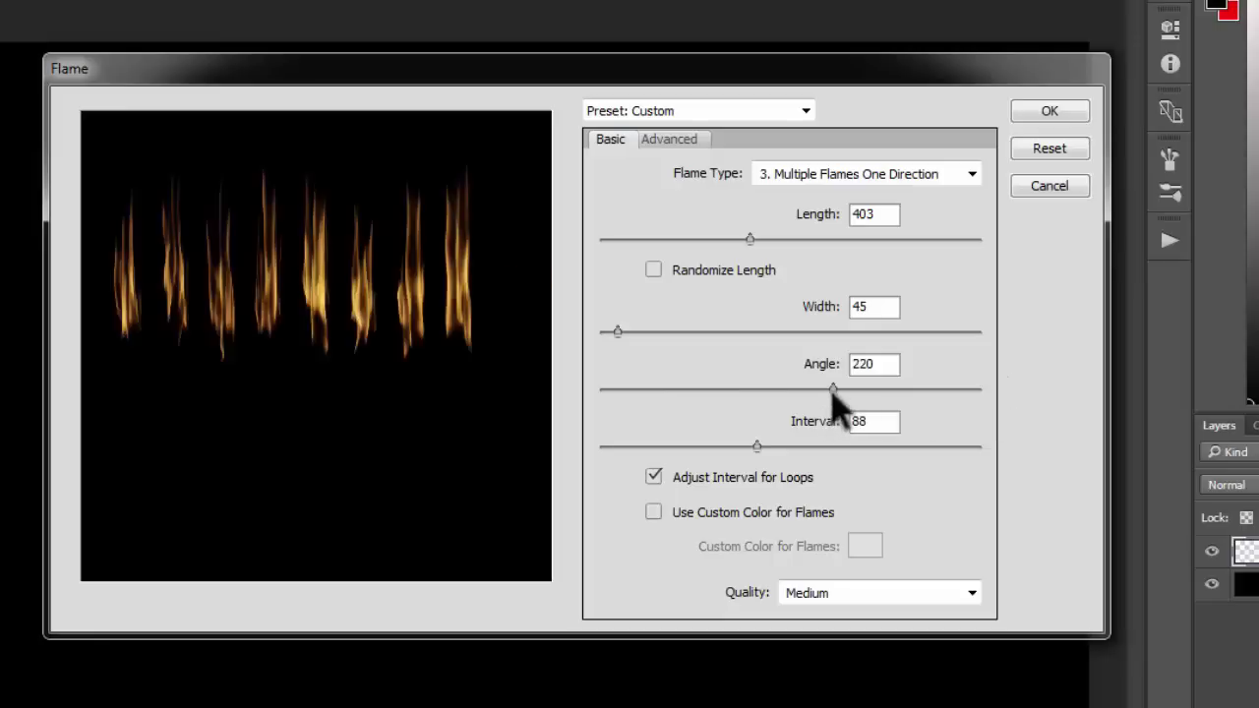
pyautogui.click(673, 391)
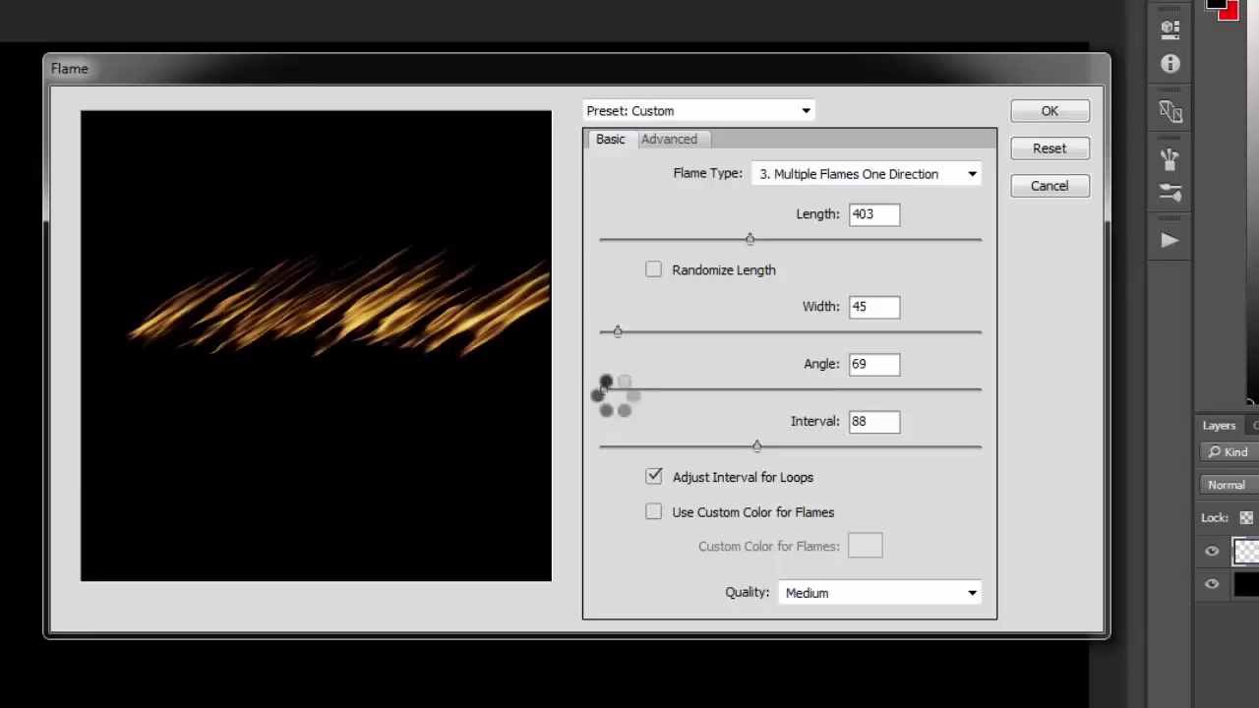
pyautogui.click(600, 390)
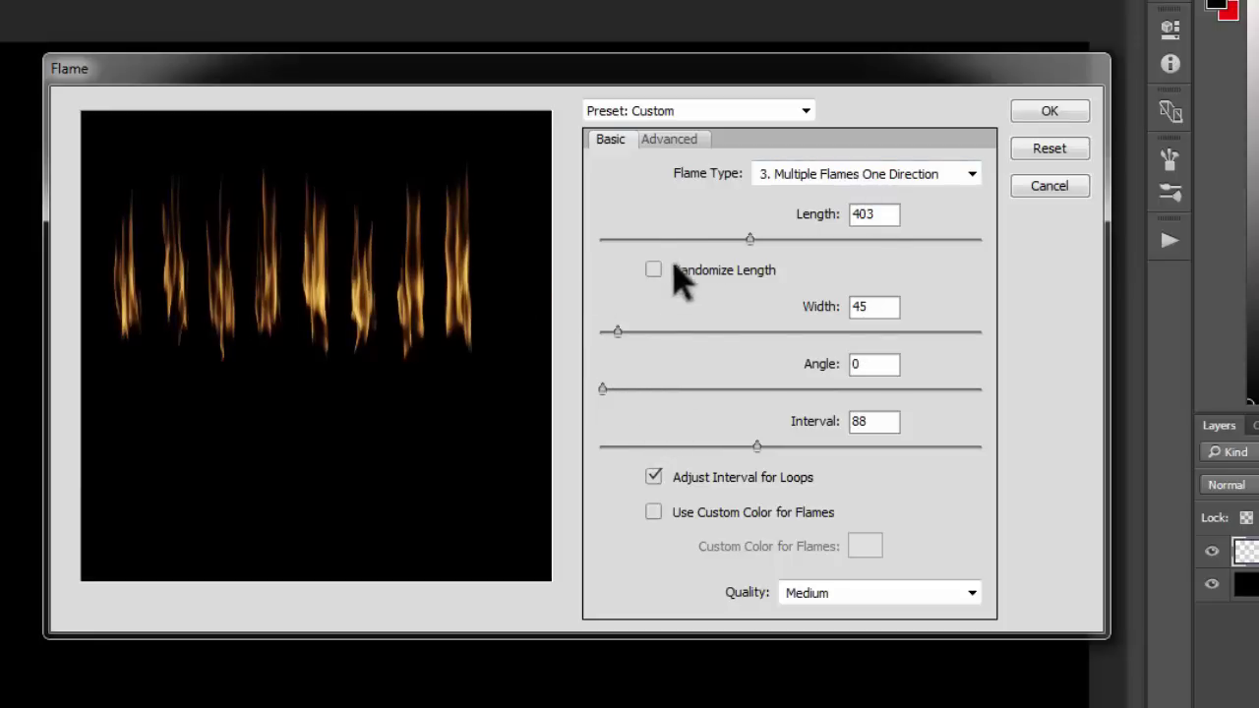
# Step: Try a flame length of 251 and a width of 166, and settle on length 197, width 79, angle 6 and interval 143
pyautogui.click(630, 240)
pyautogui.moveTo(621, 242); pyautogui.dragTo(689, 247)
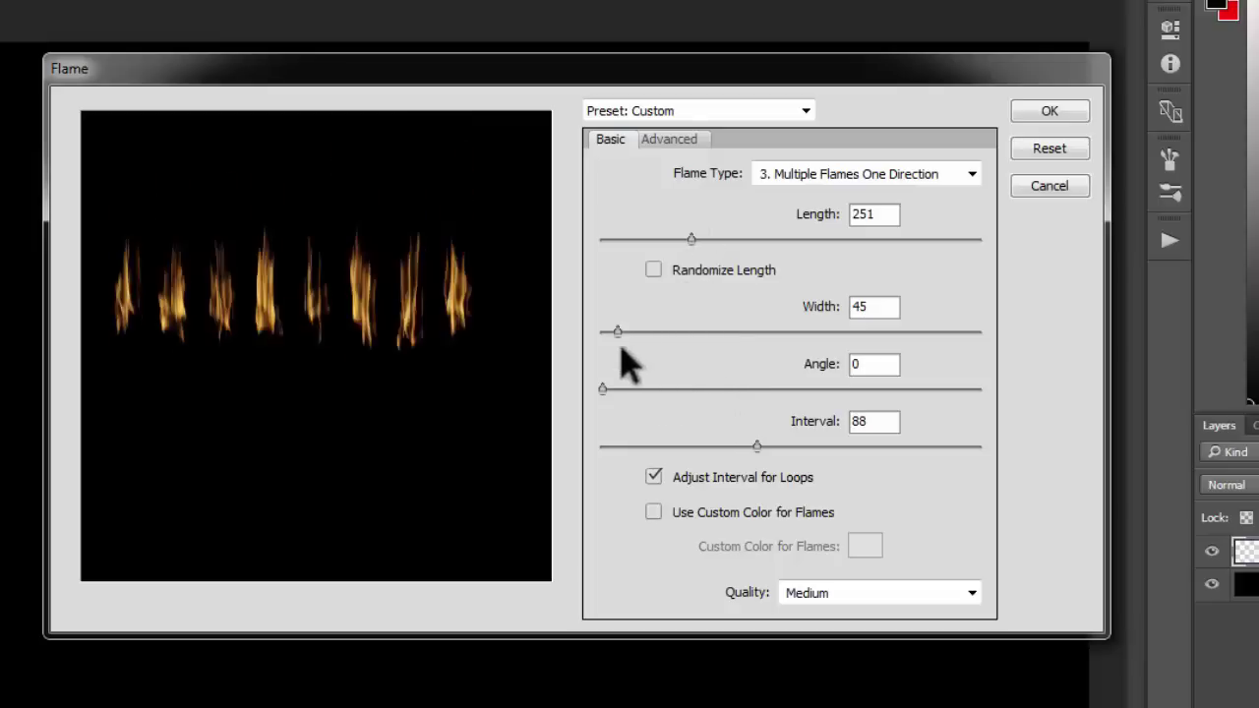
pyautogui.moveTo(617, 332); pyautogui.dragTo(664, 332)
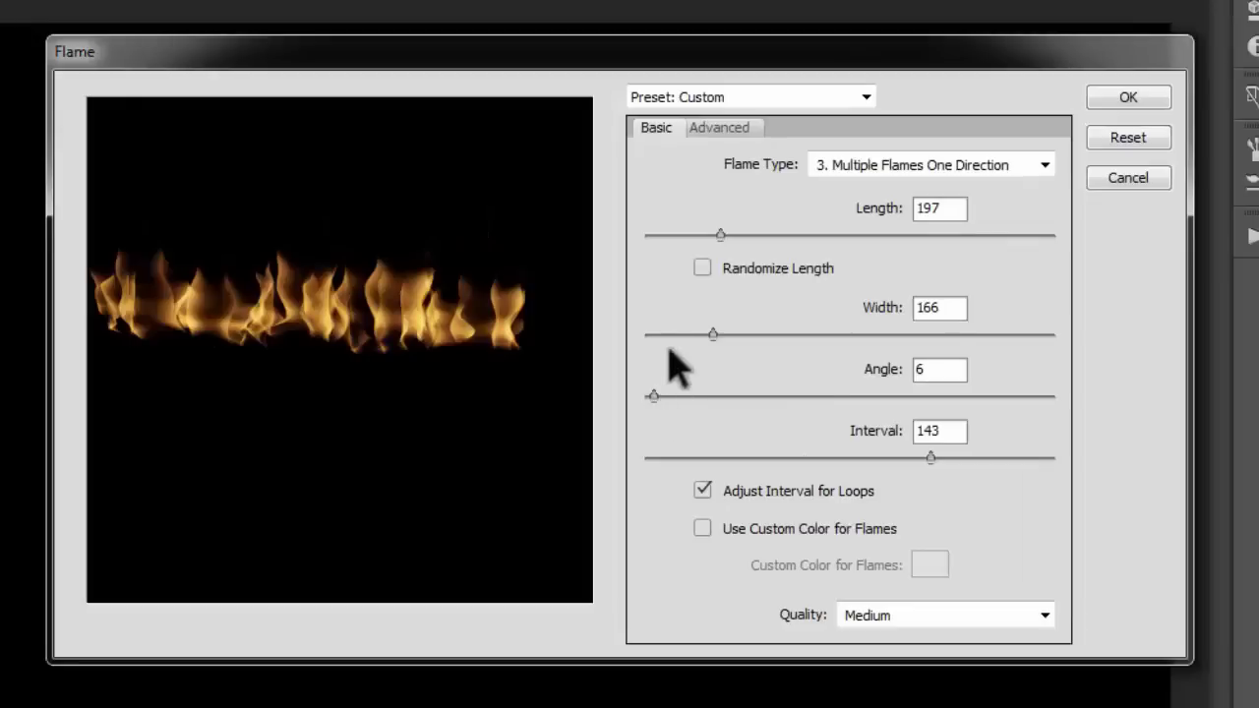
pyautogui.moveTo(663, 332); pyautogui.dragTo(630, 333)
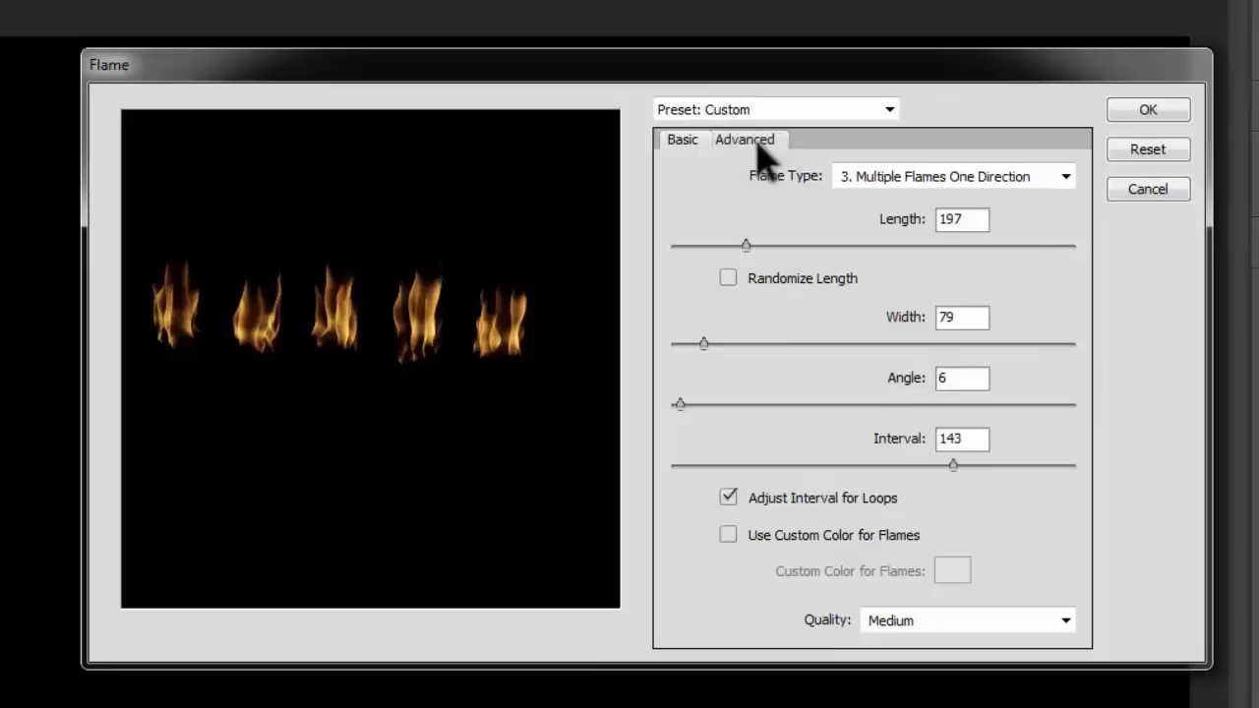
# Step: In the advanced settings, try flame opacities of 42, 13 and 22, and settle on 27
pyautogui.click(744, 140)
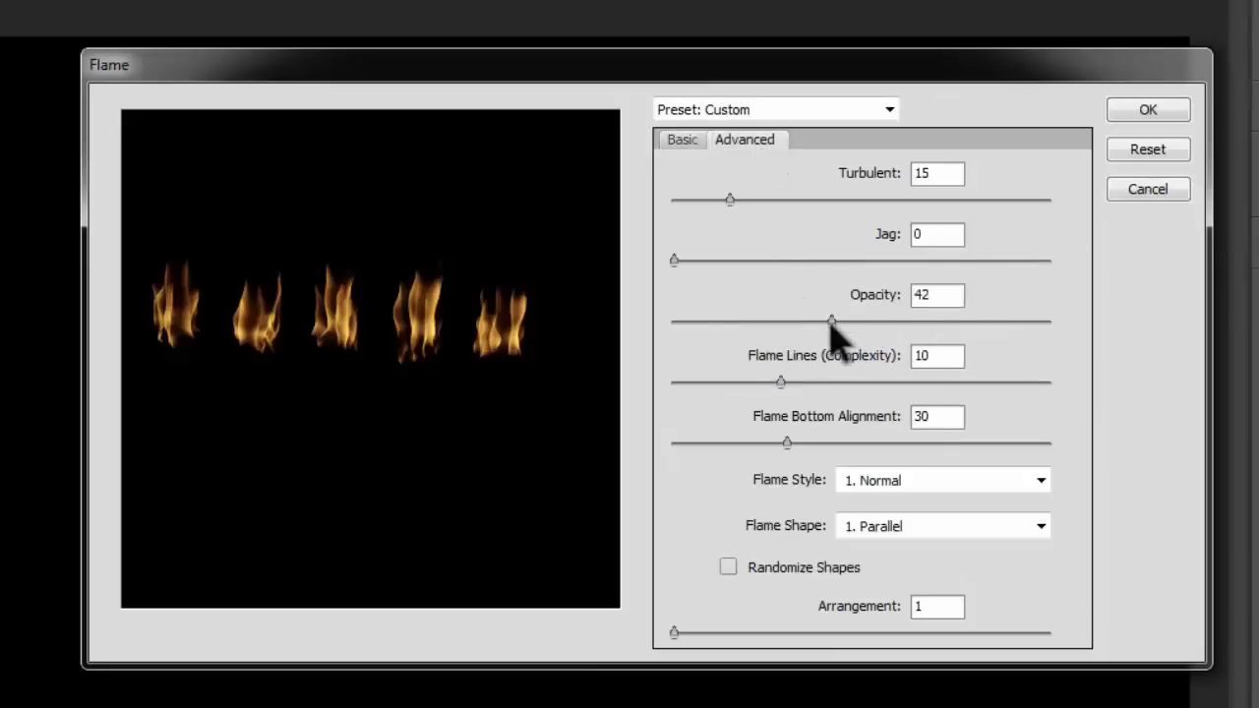
pyautogui.moveTo(753, 321); pyautogui.dragTo(719, 321)
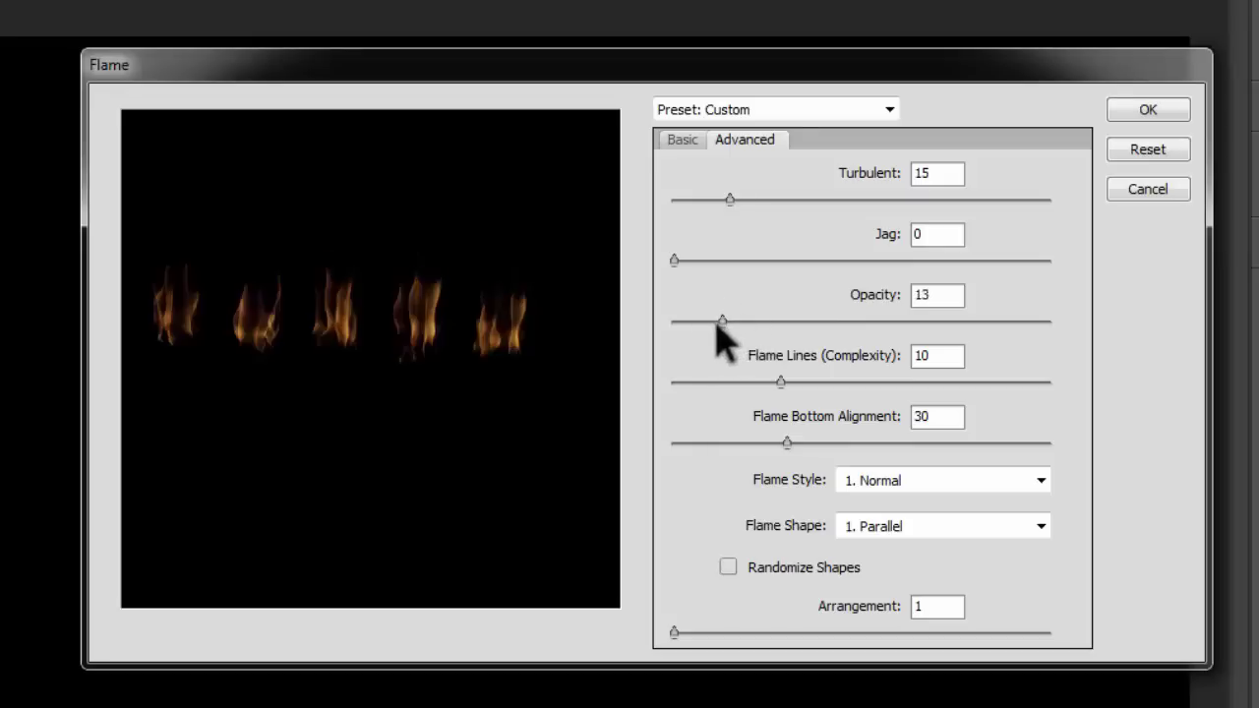
pyautogui.click(942, 321)
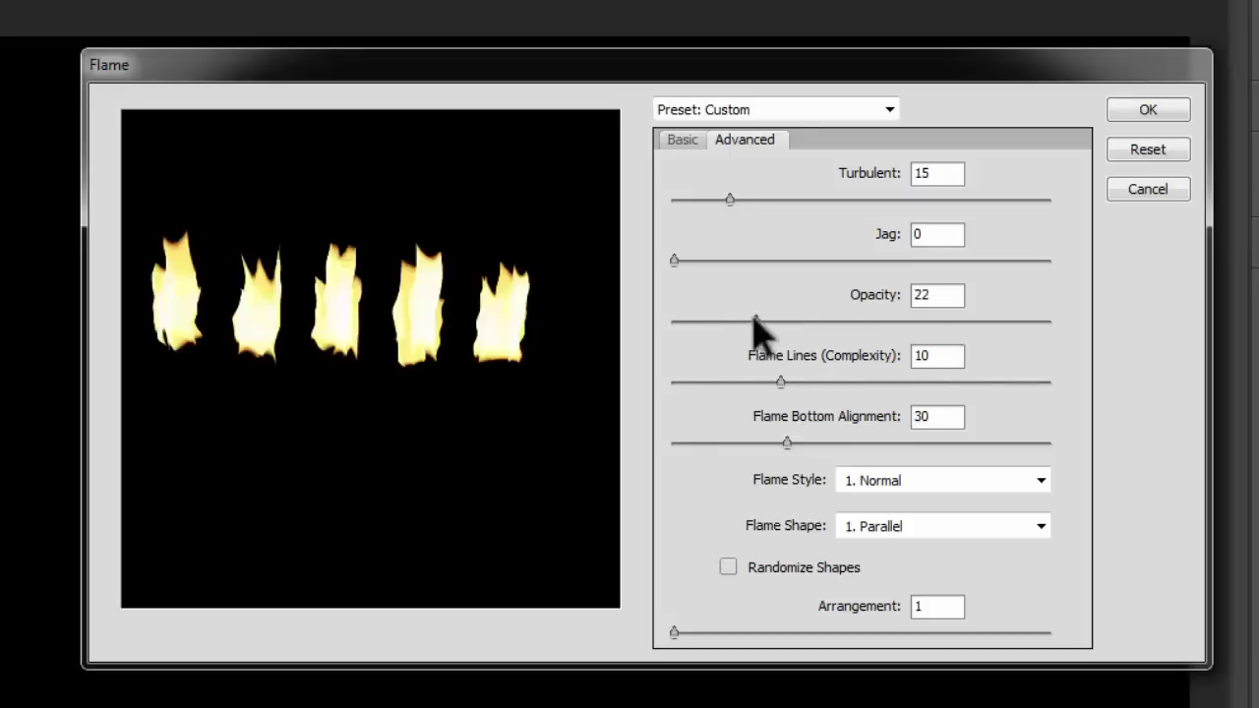
pyautogui.moveTo(754, 325); pyautogui.dragTo(776, 323)
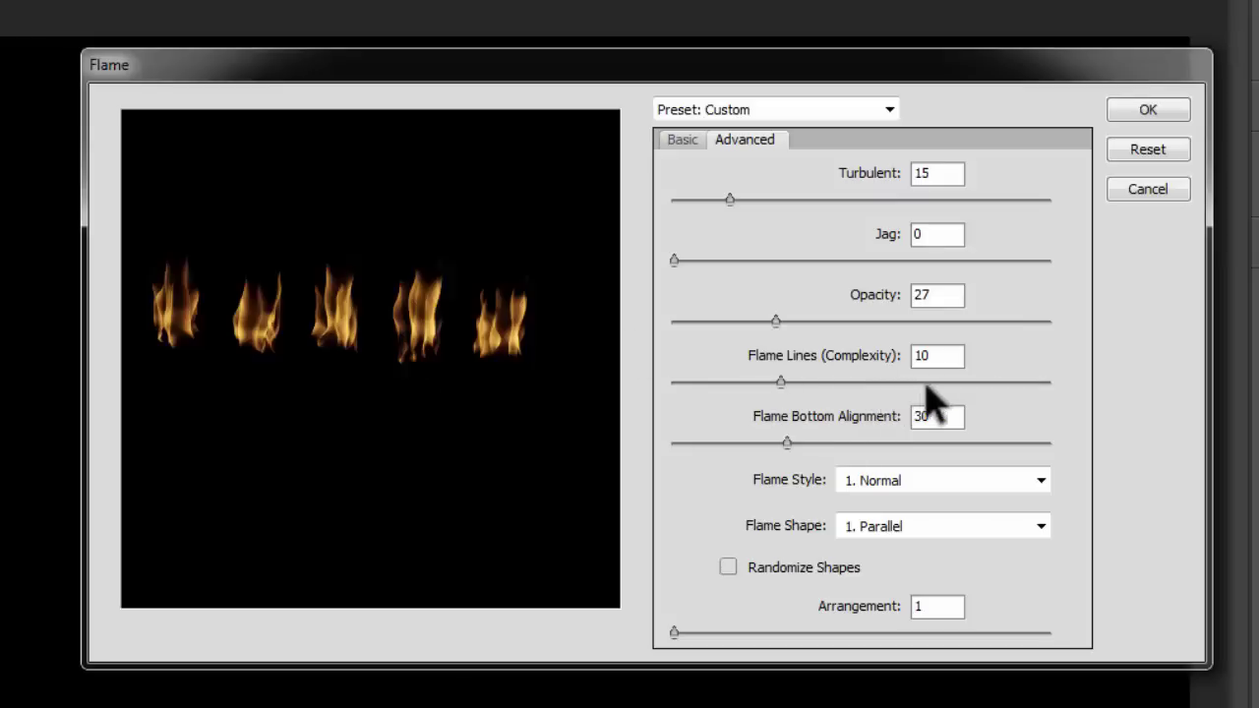
# Step: Try flame line complexities of 2 and 29, and settle on 13
pyautogui.moveTo(701, 386); pyautogui.dragTo(649, 393)
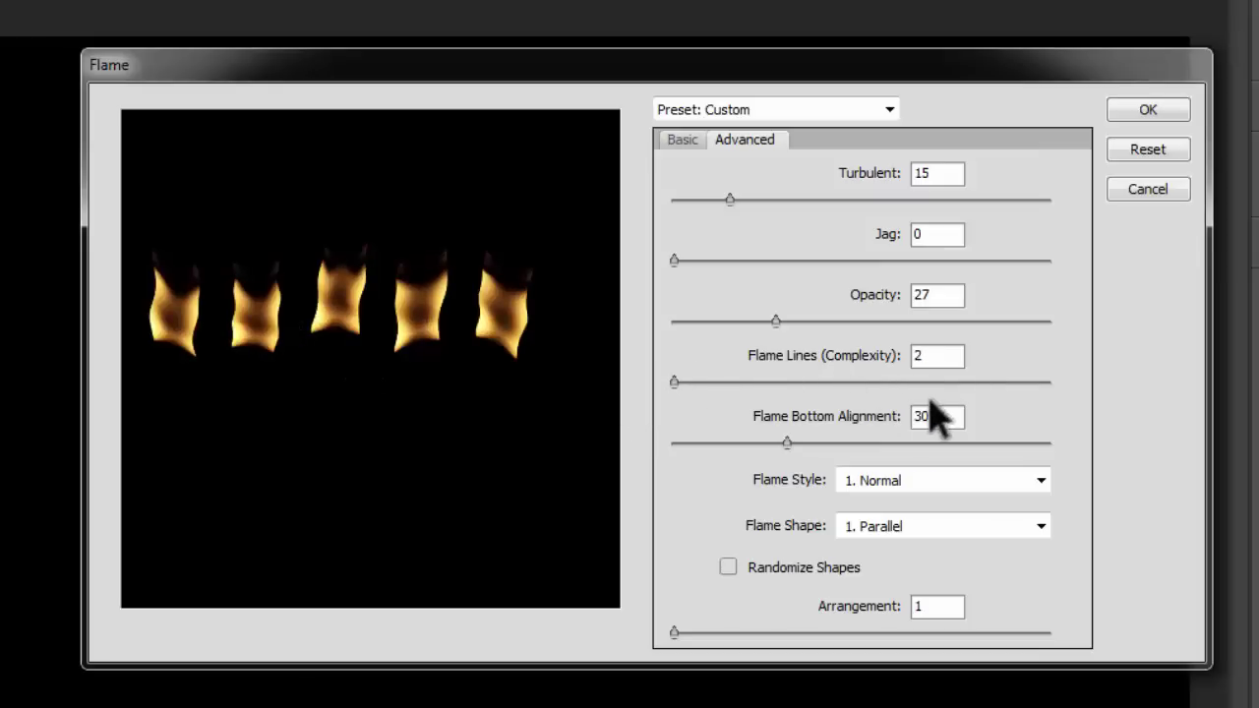
pyautogui.moveTo(726, 385); pyautogui.dragTo(1046, 397)
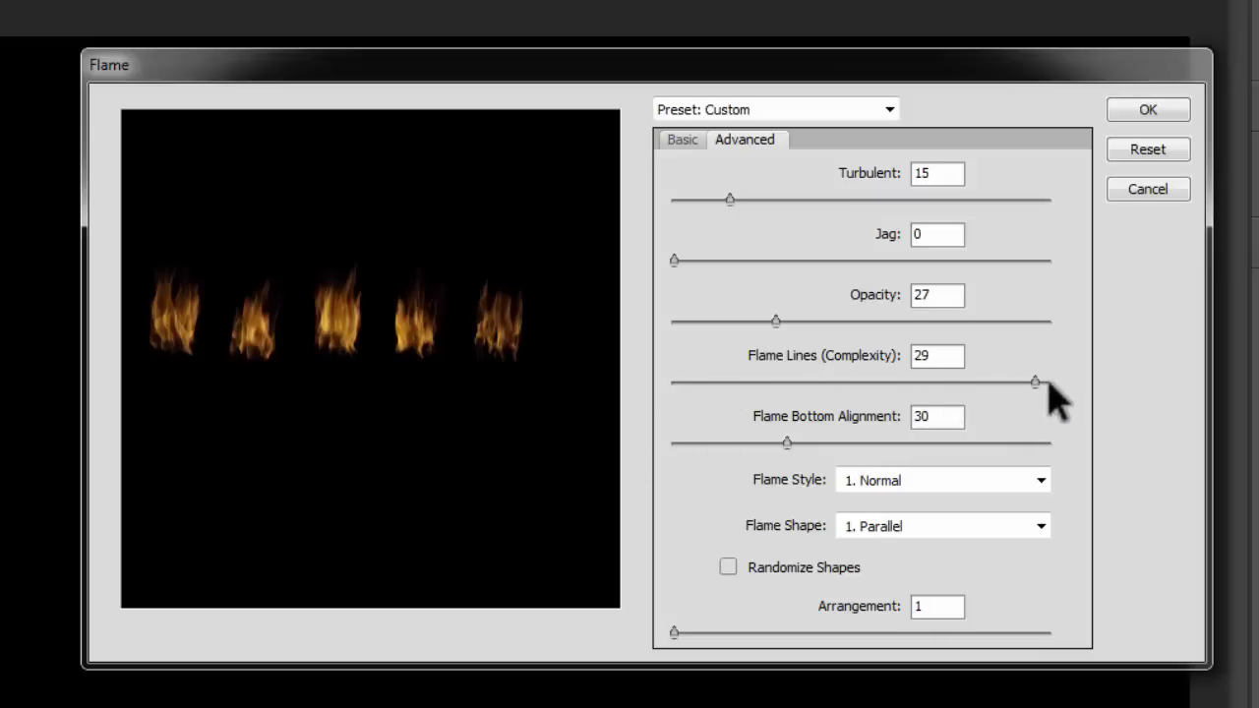
pyautogui.click(824, 383)
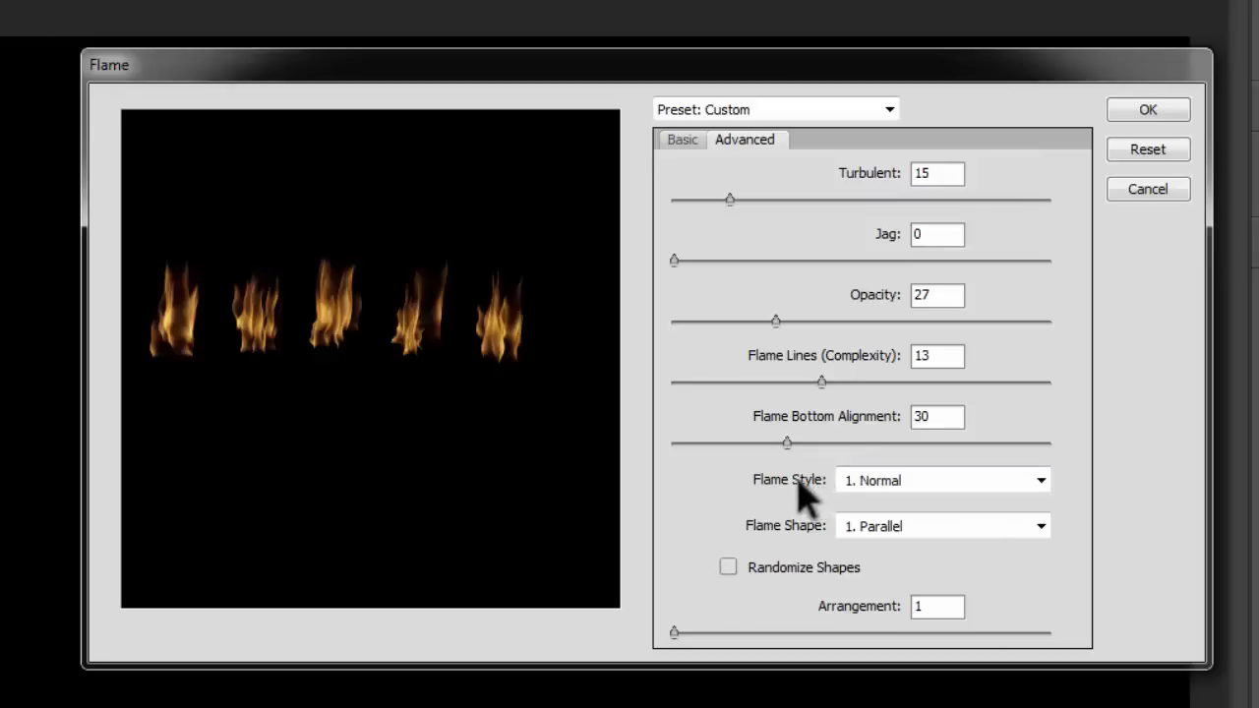
# Step: Try the Flat and Violent flame styles, and switch the style back to Normal
pyautogui.click(911, 490)
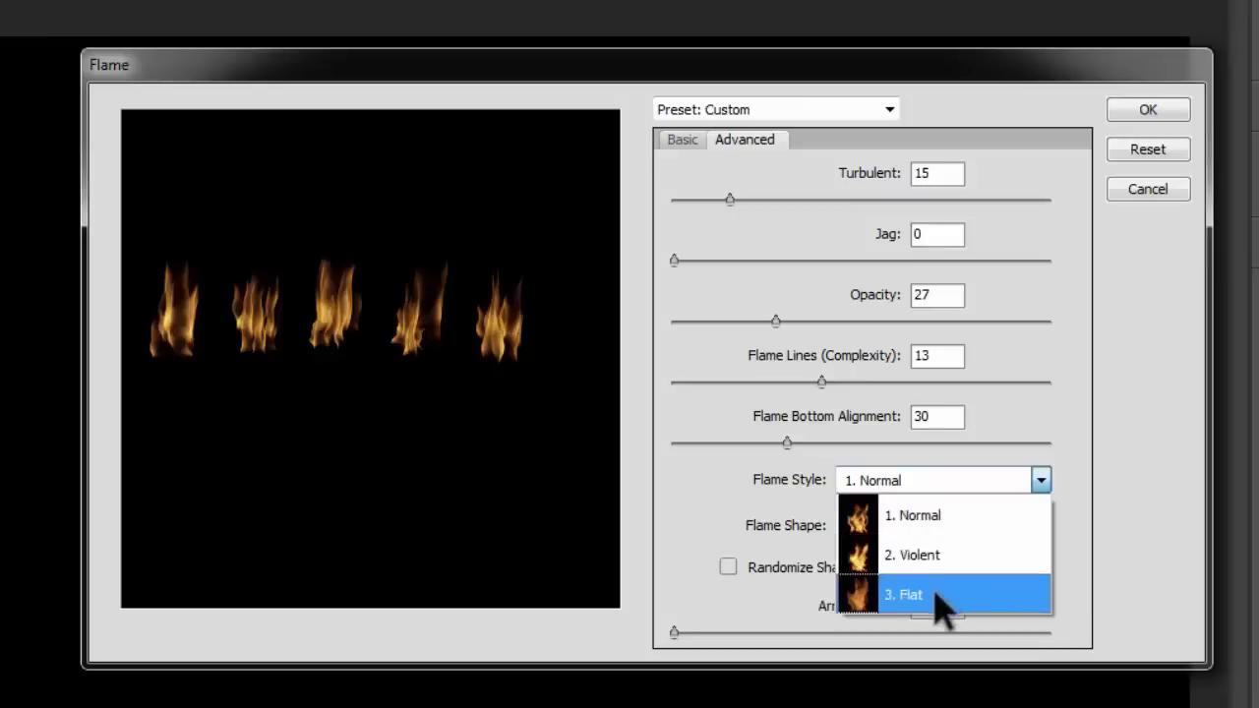
pyautogui.click(942, 598)
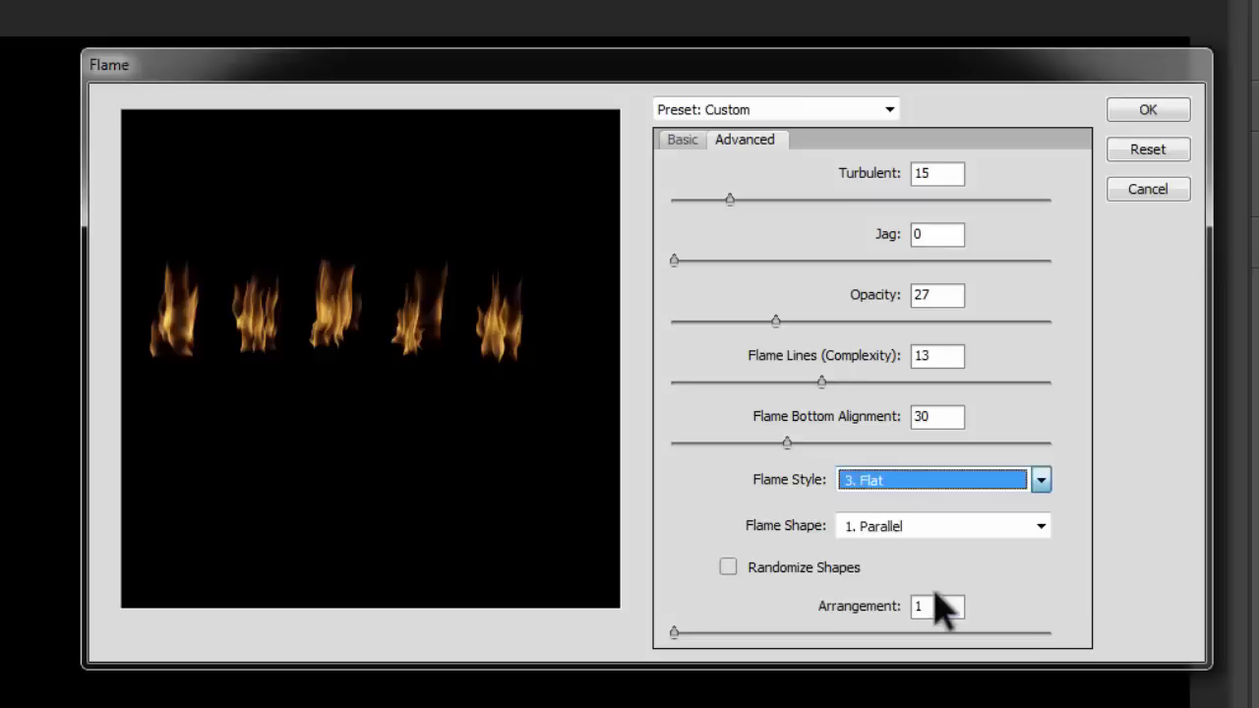
pyautogui.click(919, 483)
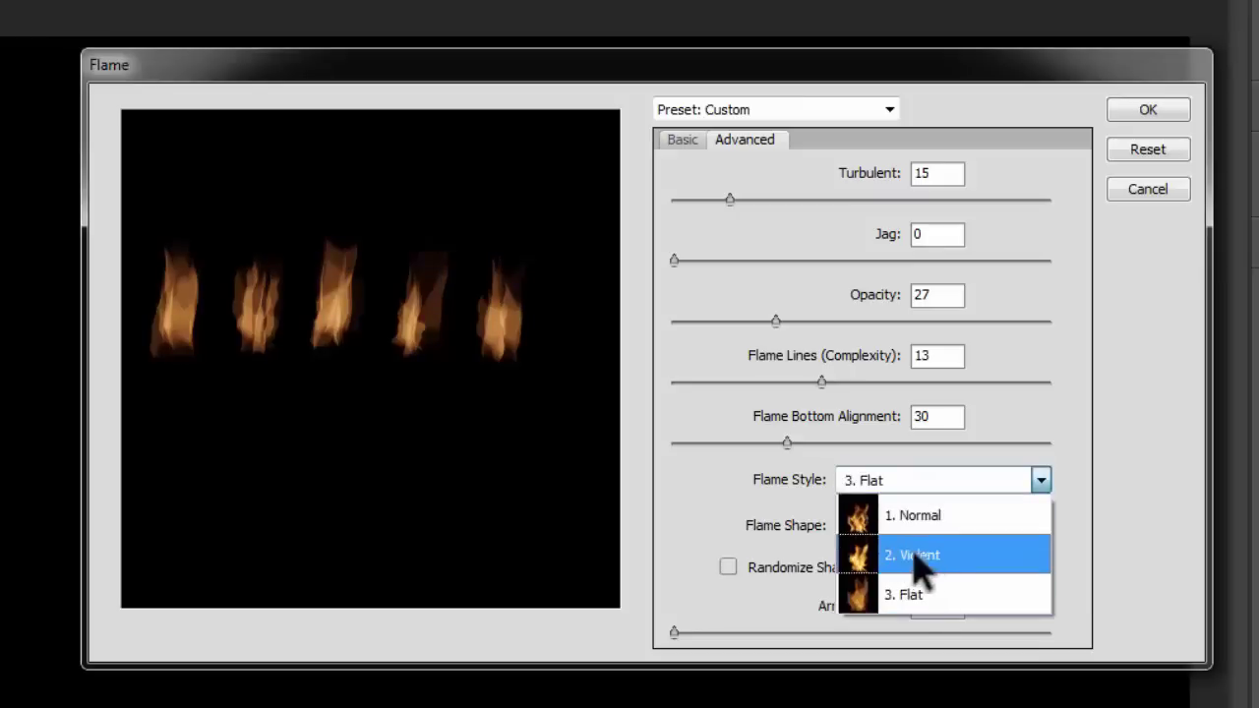
pyautogui.click(917, 553)
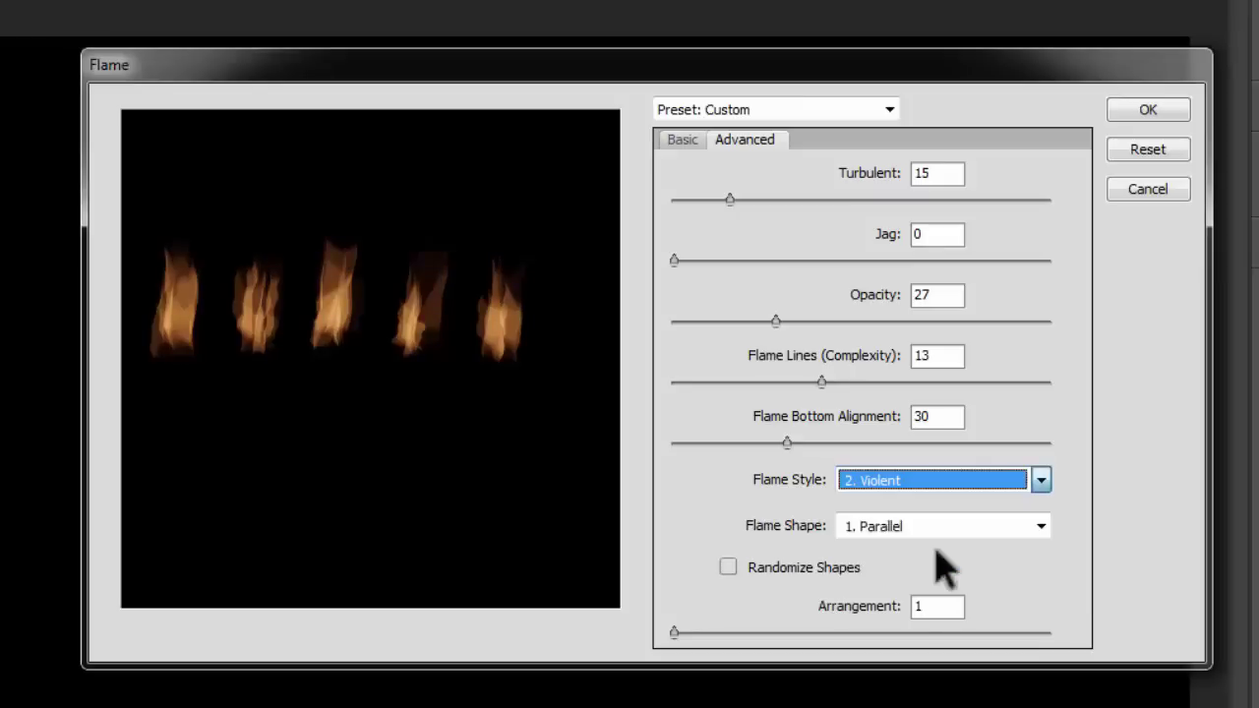
pyautogui.click(901, 478)
pyautogui.click(895, 514)
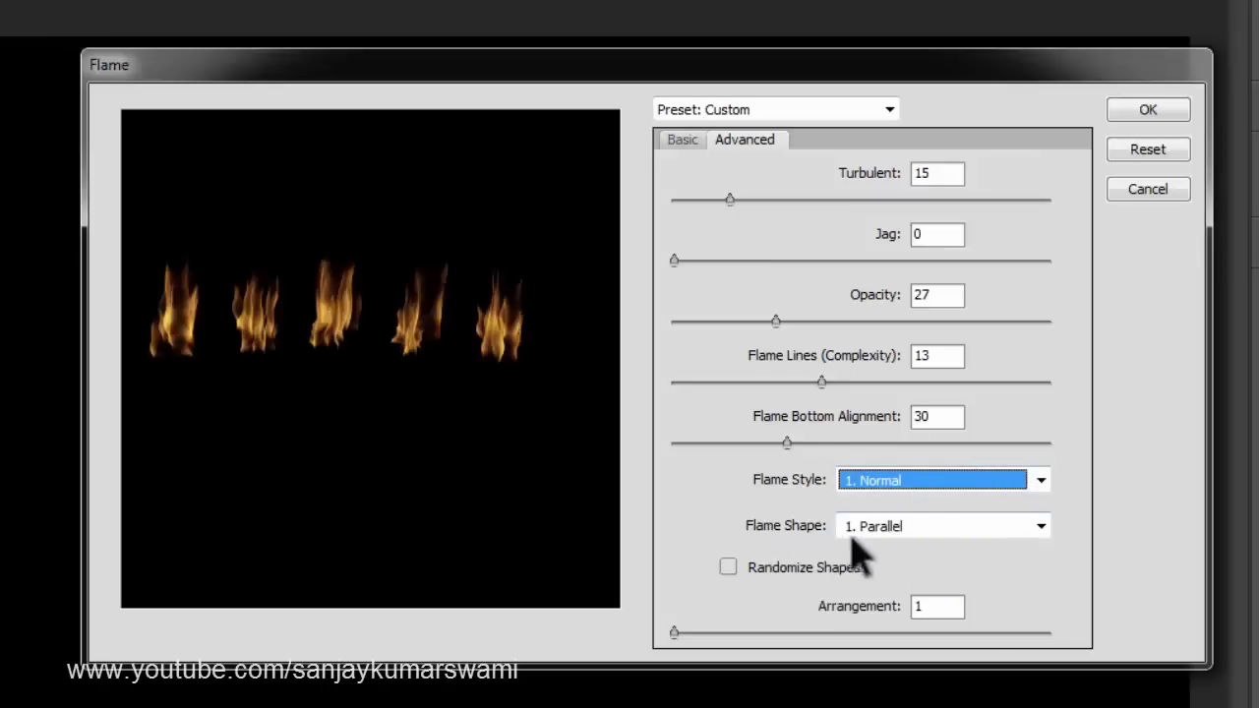
# Step: View the flame shape options but keep Parallel, test Randomize Shapes on and off, and set the arrangement to 73.8
pyautogui.click(892, 533)
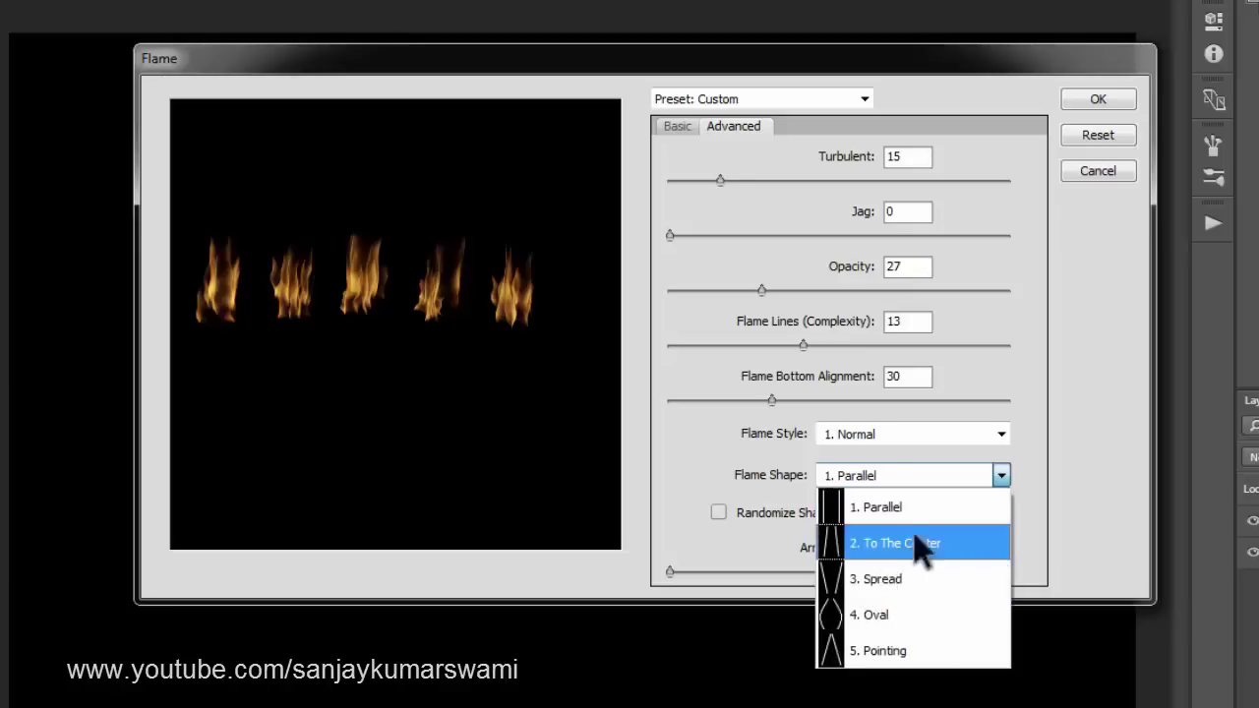
pyautogui.click(733, 455)
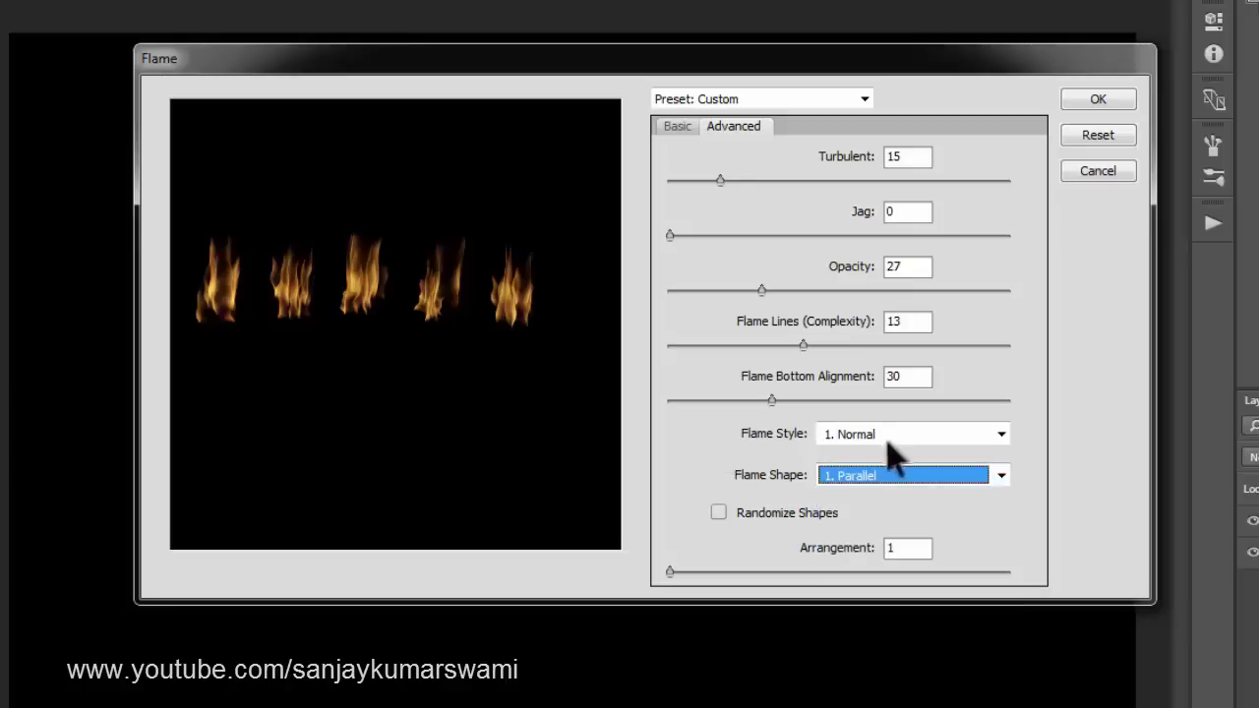
pyautogui.click(768, 514)
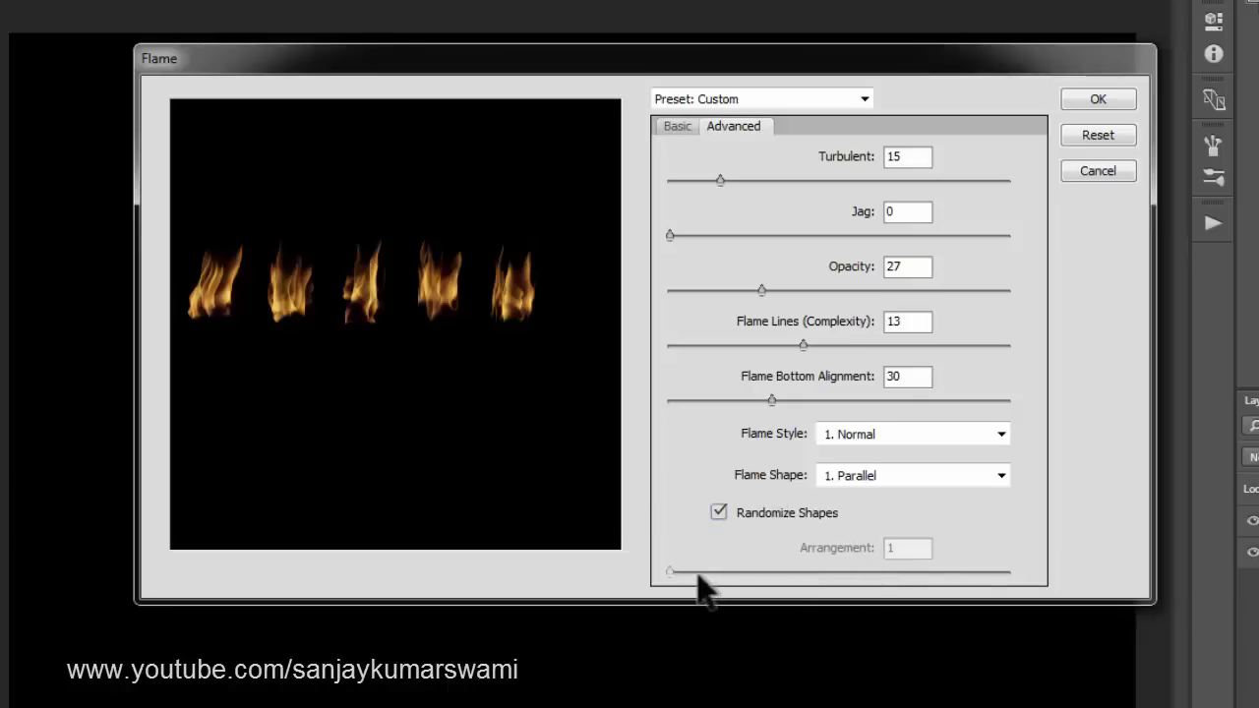
pyautogui.click(719, 513)
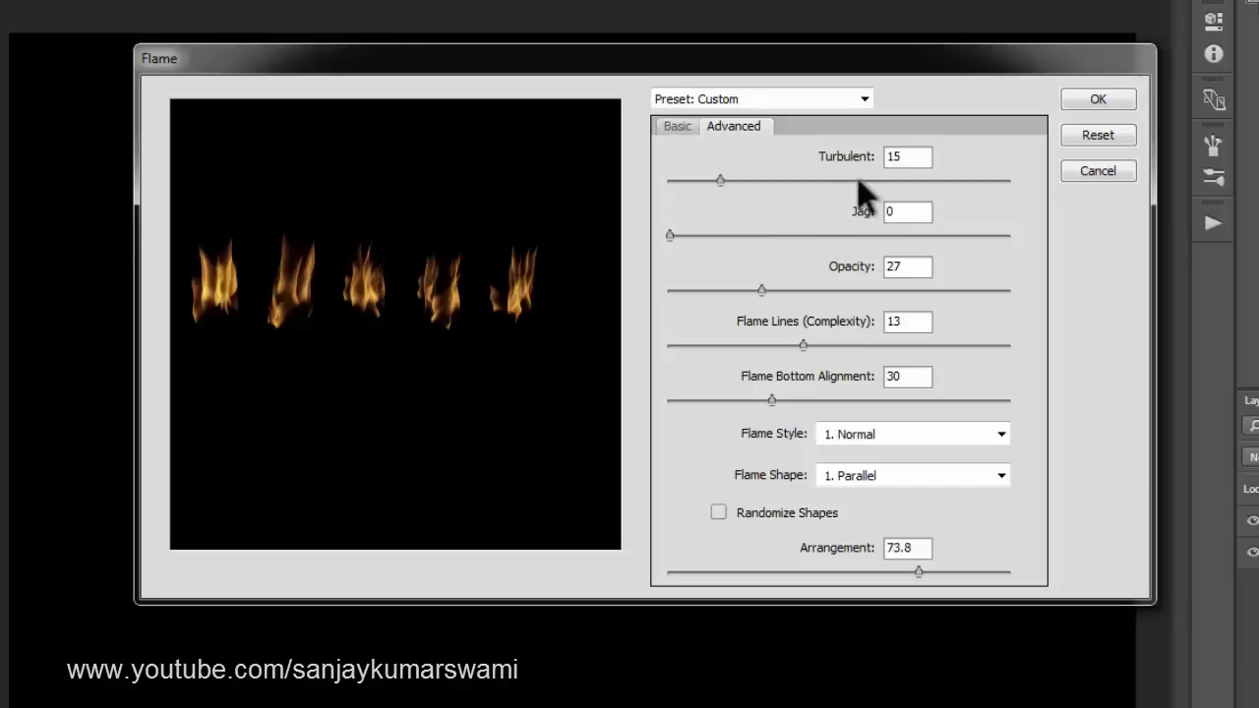
# Step: Try turbulence values of 99 and 0 and jag values of 98, 18 and 8, and settle on turbulence 97 and jag 48
pyautogui.moveTo(728, 181); pyautogui.dragTo(1008, 193)
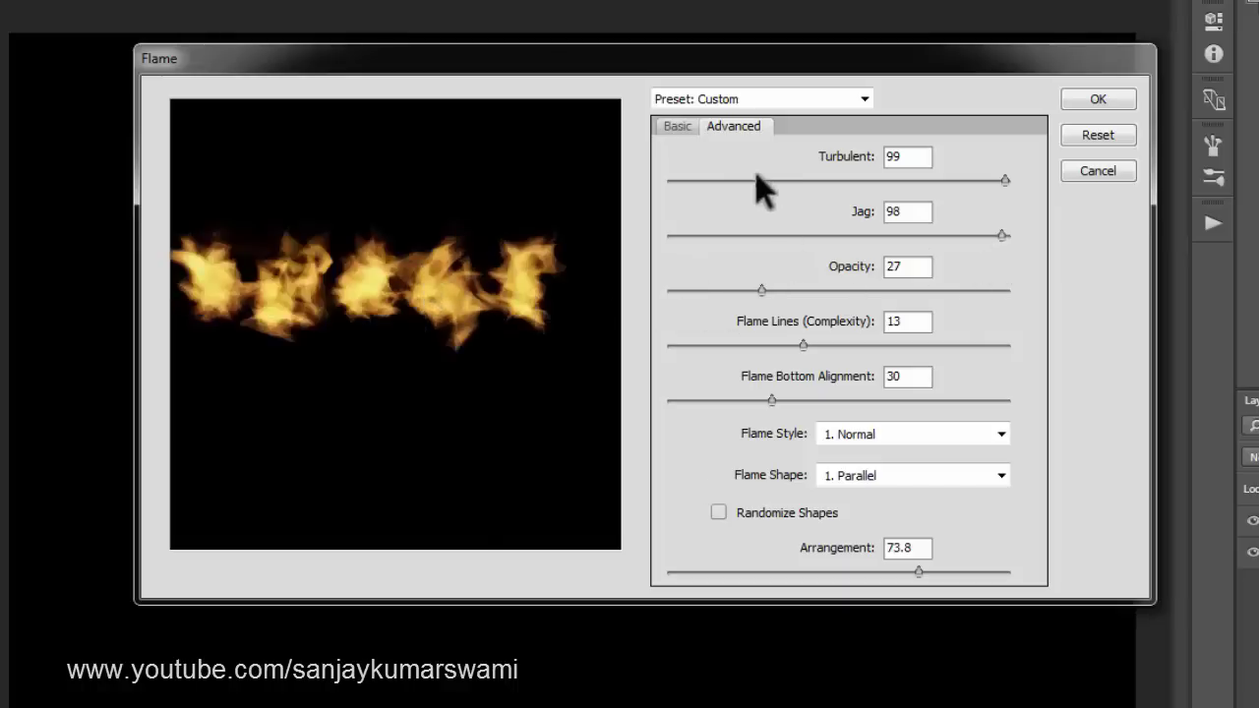
pyautogui.moveTo(708, 184); pyautogui.dragTo(604, 192)
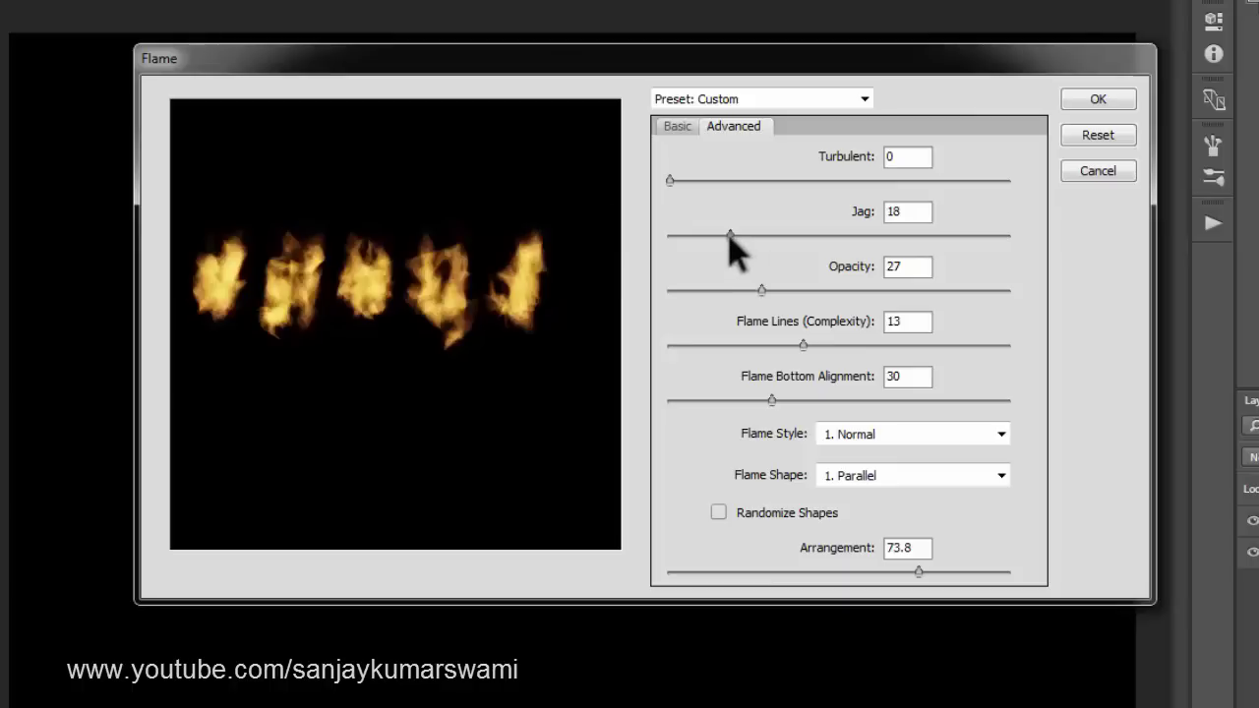
pyautogui.moveTo(730, 236); pyautogui.dragTo(697, 236)
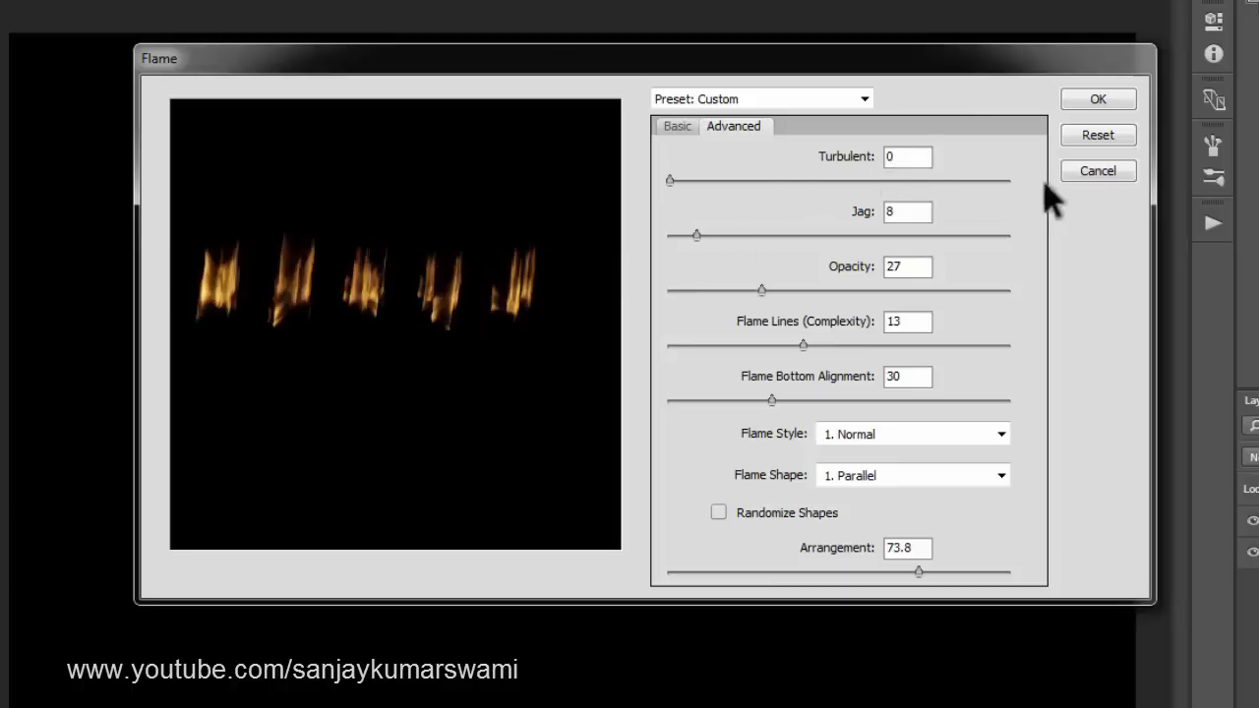
pyautogui.click(999, 181)
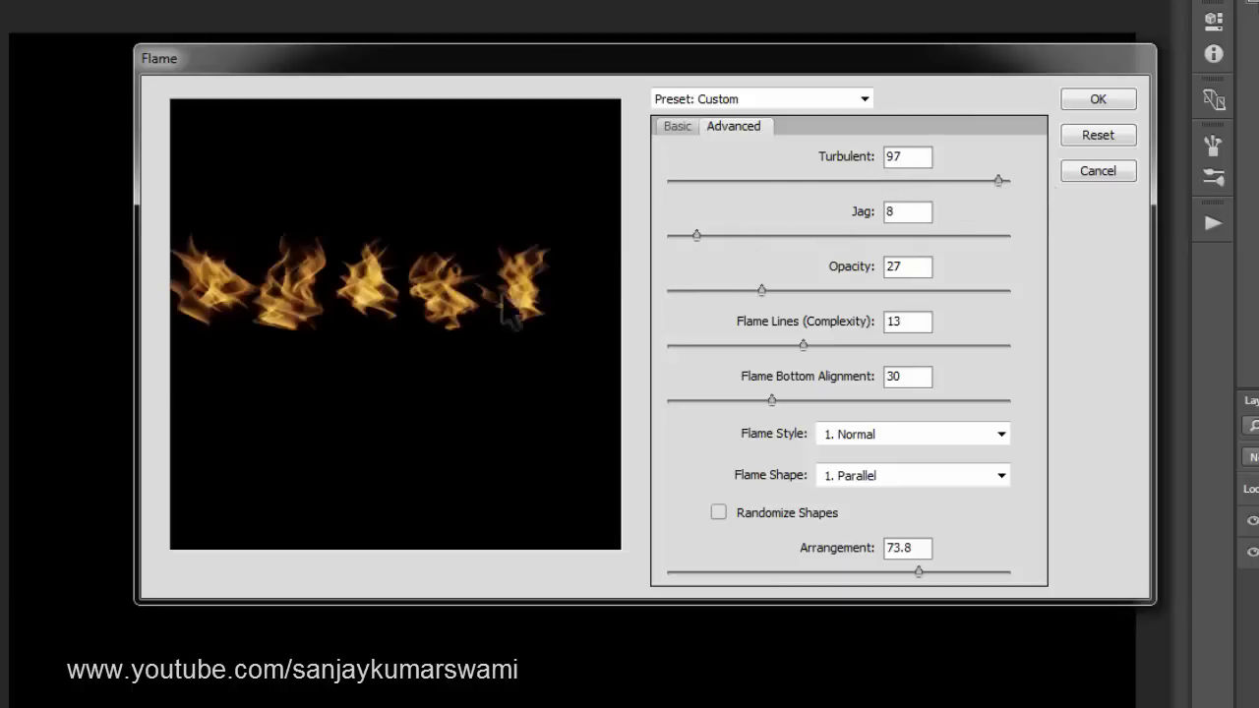
pyautogui.click(927, 236)
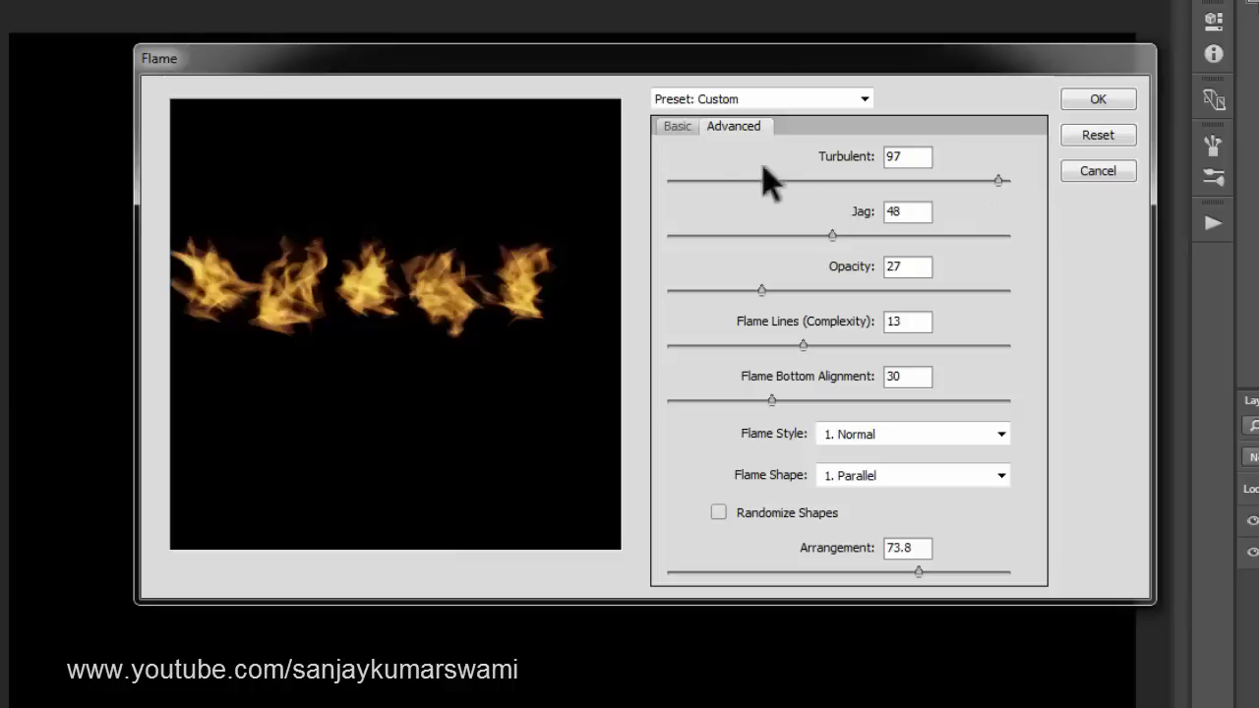
# Step: Change the flame type to Candle Light and set its width to 51
pyautogui.click(670, 128)
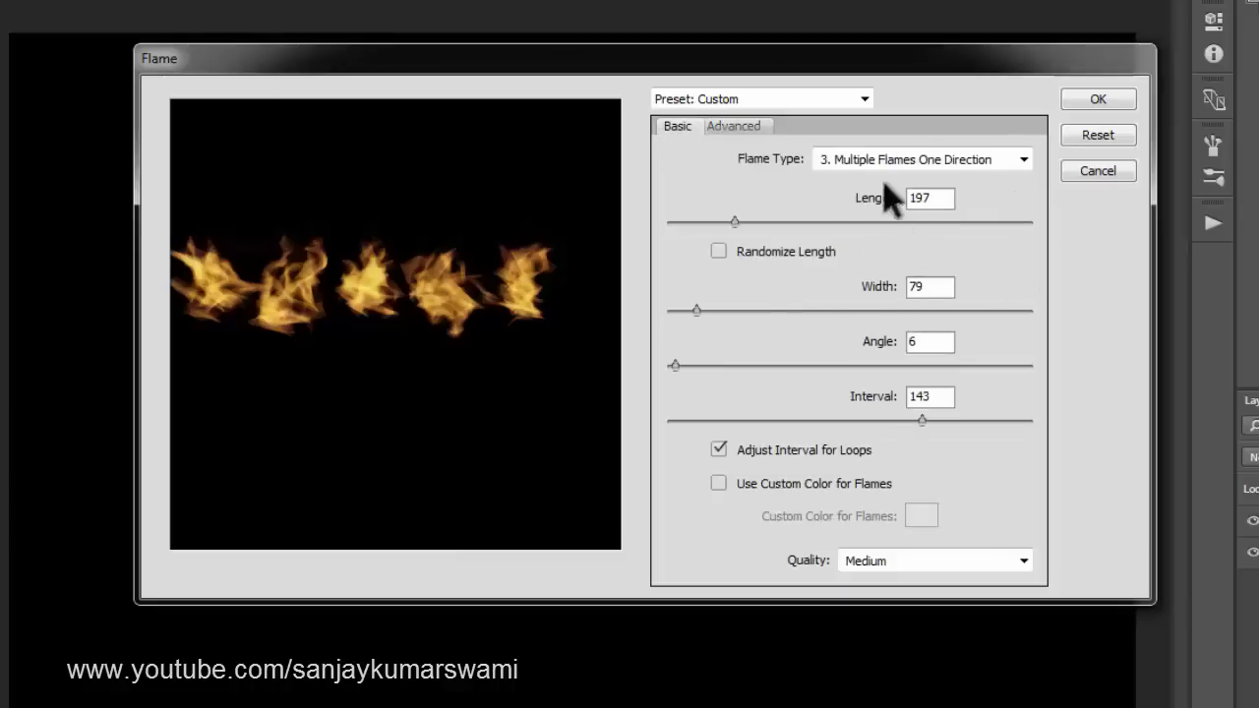
pyautogui.click(939, 162)
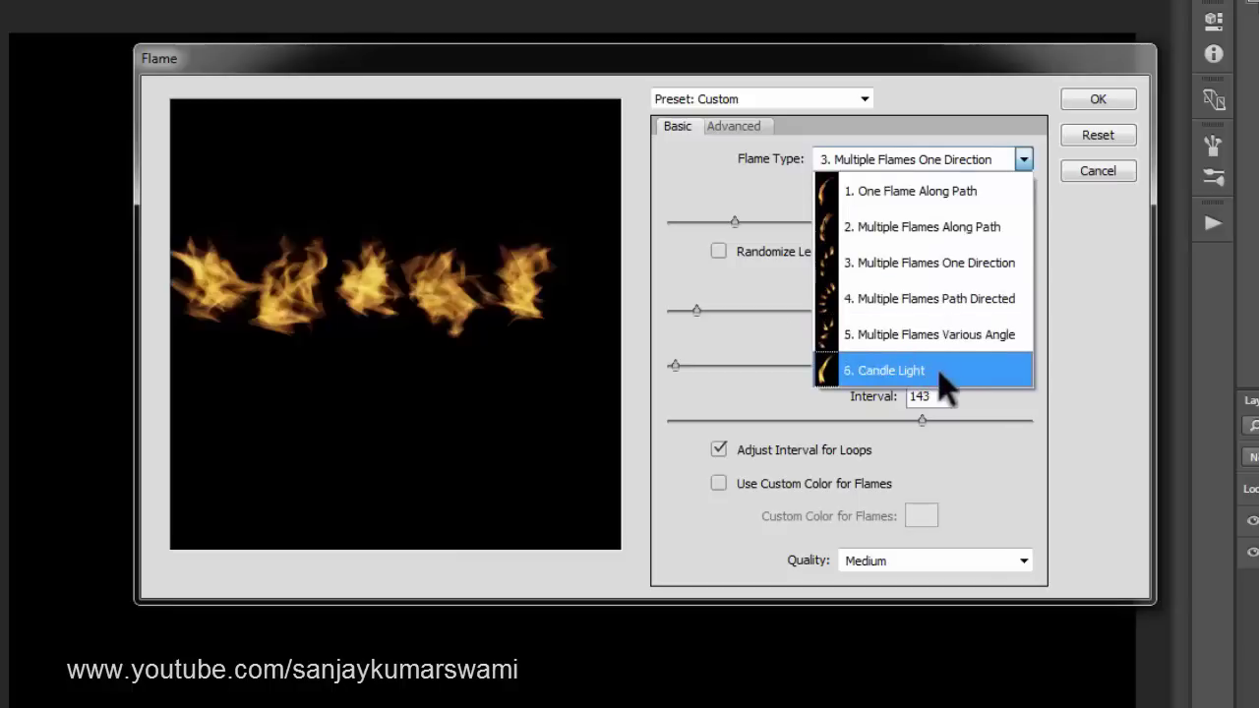
pyautogui.click(890, 370)
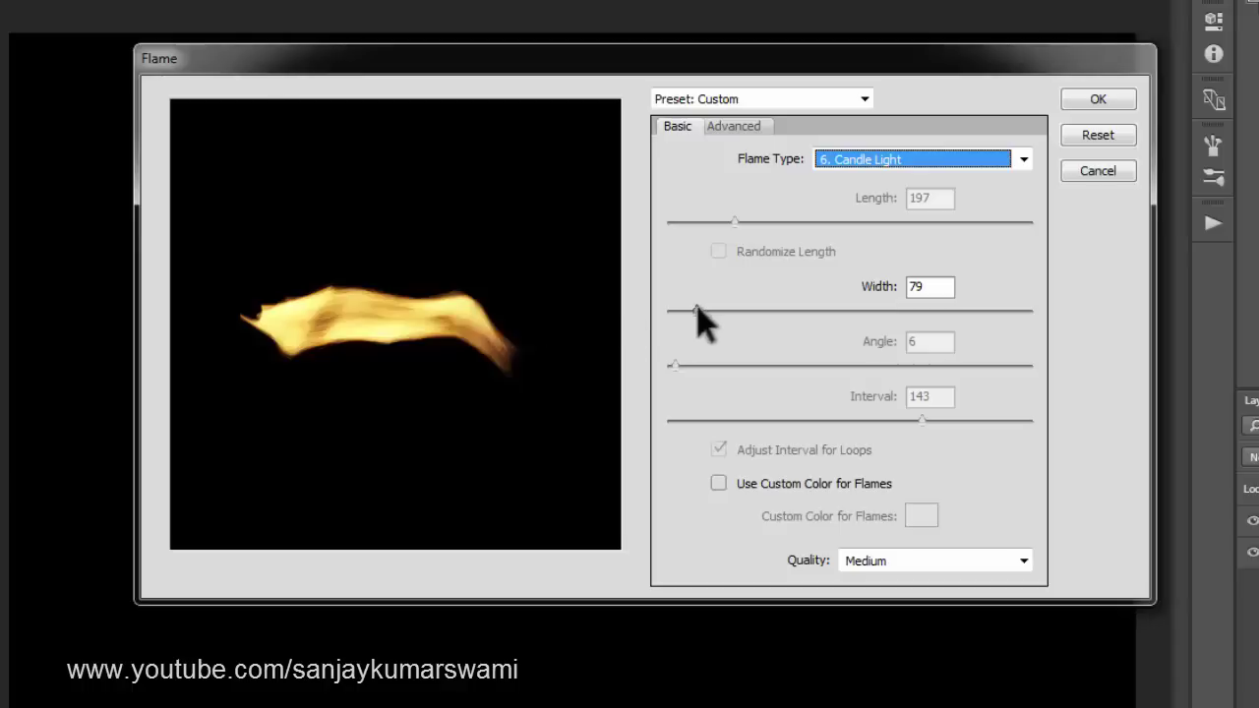
pyautogui.moveTo(694, 312)
pyautogui.mouseDown()
pyautogui.moveTo(673, 310)
pyautogui.moveTo(686, 313)
pyautogui.mouseUp()
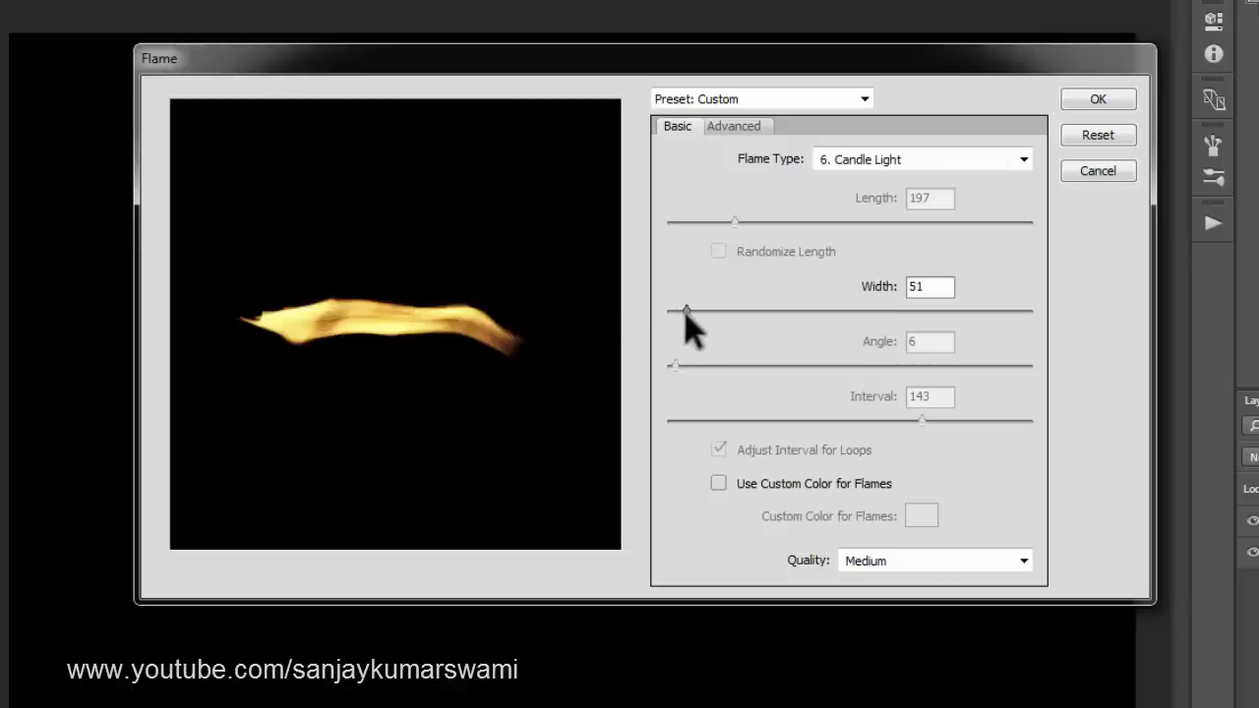
# Step: Adjust the candle flame's advanced settings to turbulence 100, jag 1, opacity 25 and arrangement 100
pyautogui.click(734, 128)
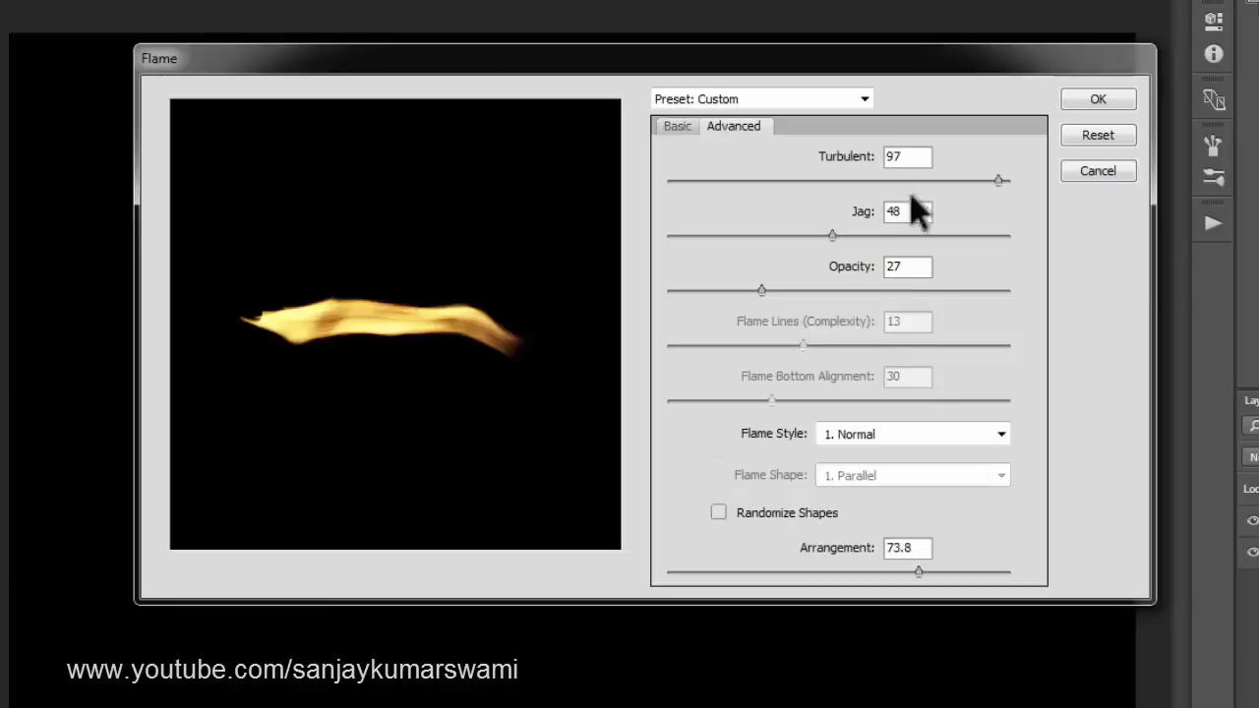
pyautogui.moveTo(831, 235); pyautogui.dragTo(776, 236)
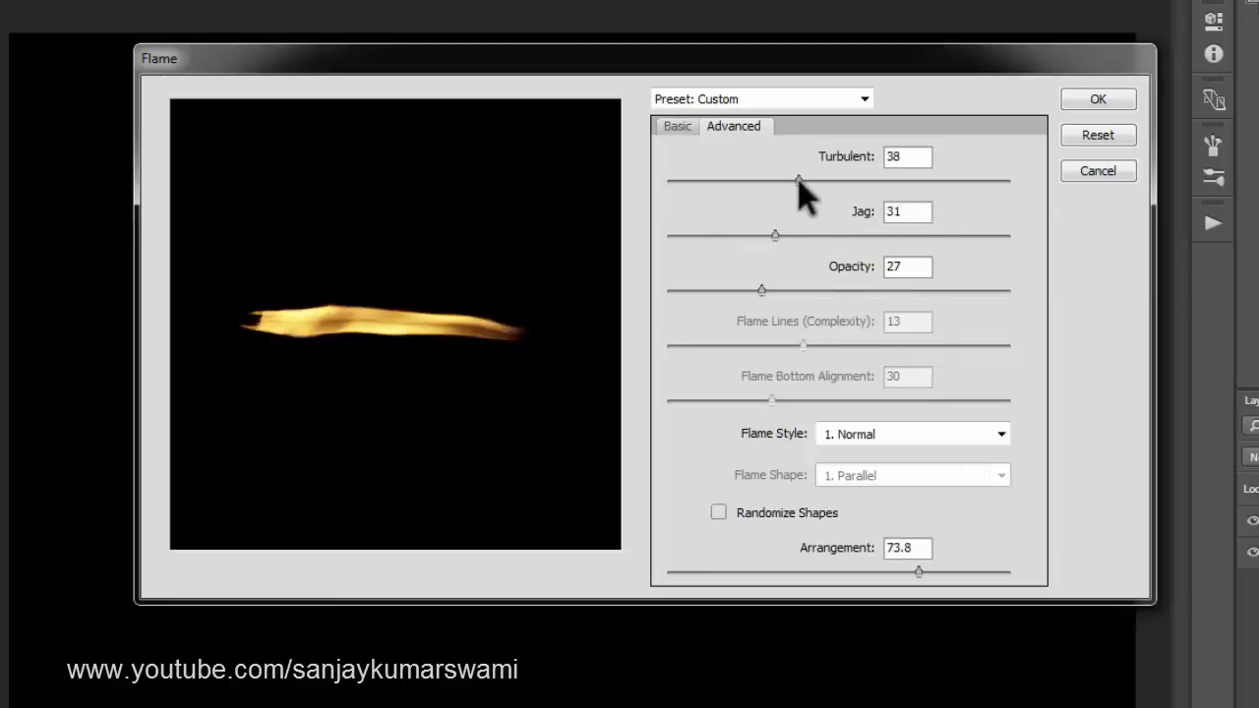
pyautogui.moveTo(776, 236); pyautogui.dragTo(673, 237)
pyautogui.moveTo(999, 180); pyautogui.dragTo(1033, 197)
pyautogui.moveTo(761, 290); pyautogui.dragTo(754, 290)
pyautogui.moveTo(917, 572); pyautogui.dragTo(1011, 574)
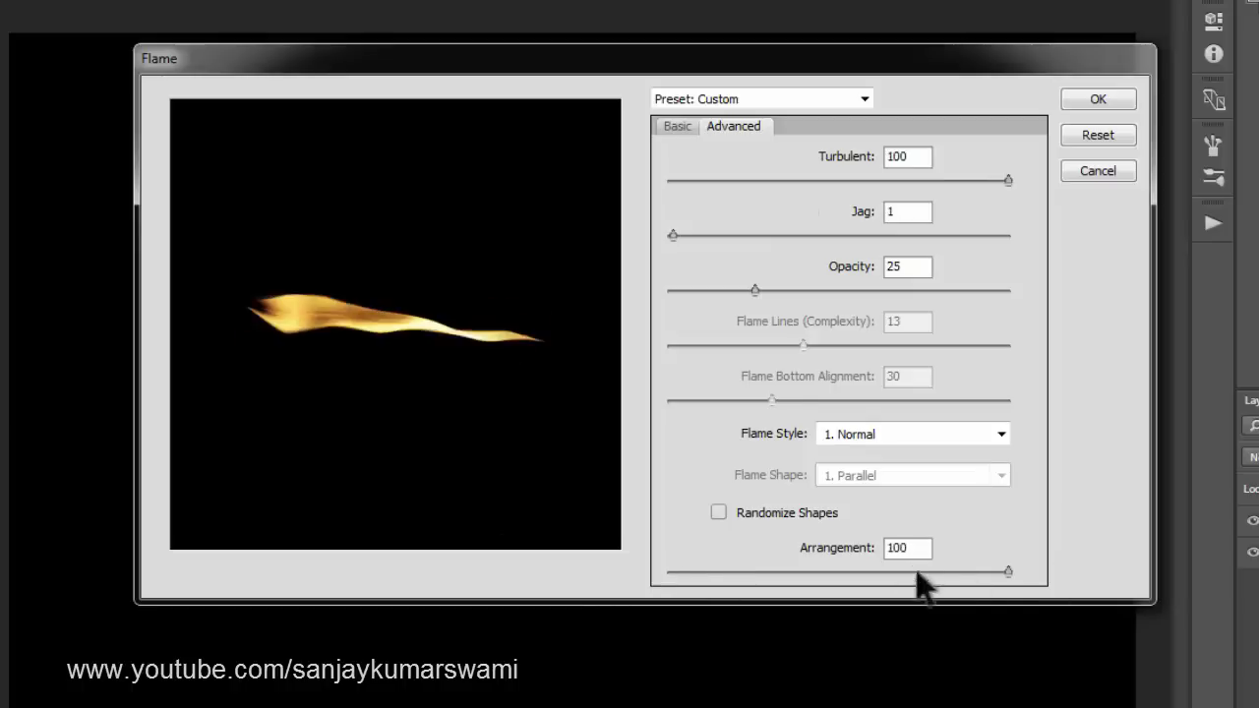
# Step: Try the Flat style on the candle flame, switch back to Normal, and return to the basic settings
pyautogui.click(836, 434)
pyautogui.click(885, 537)
pyautogui.click(1000, 434)
pyautogui.click(886, 465)
pyautogui.click(677, 125)
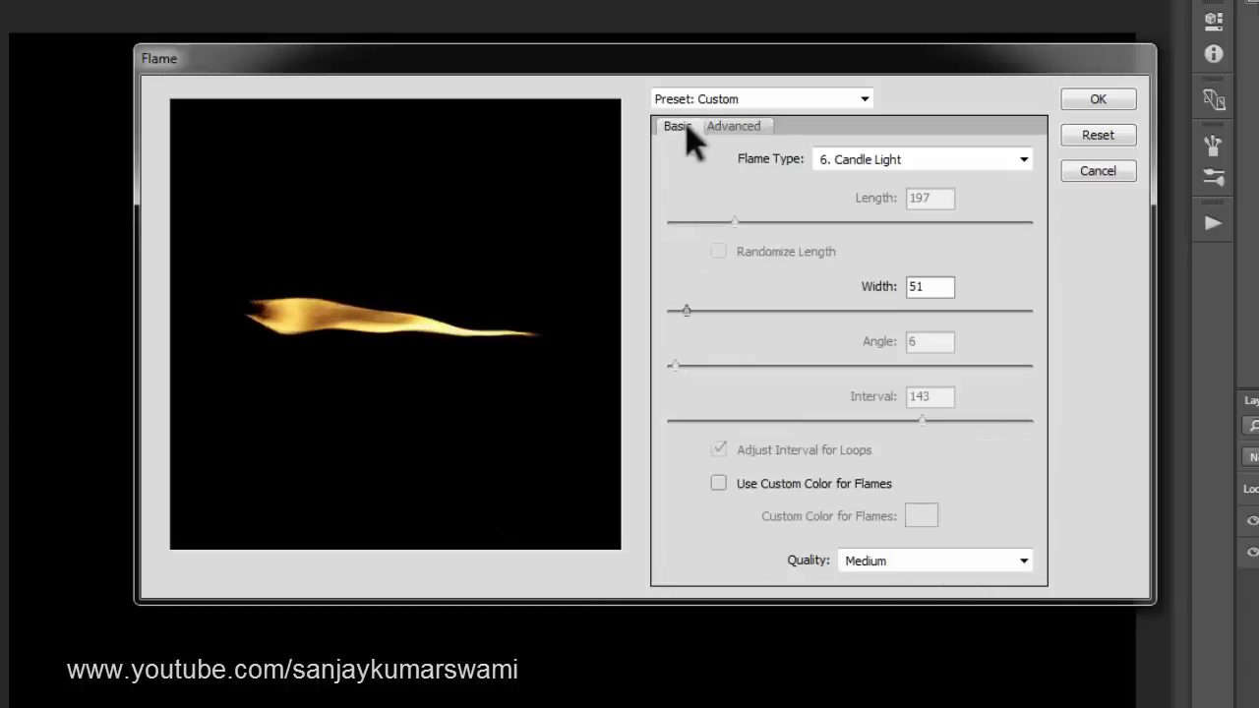
# Step: Set the candle flame's width to 76 and apply the Flame filter
pyautogui.moveTo(686, 309); pyautogui.dragTo(695, 308)
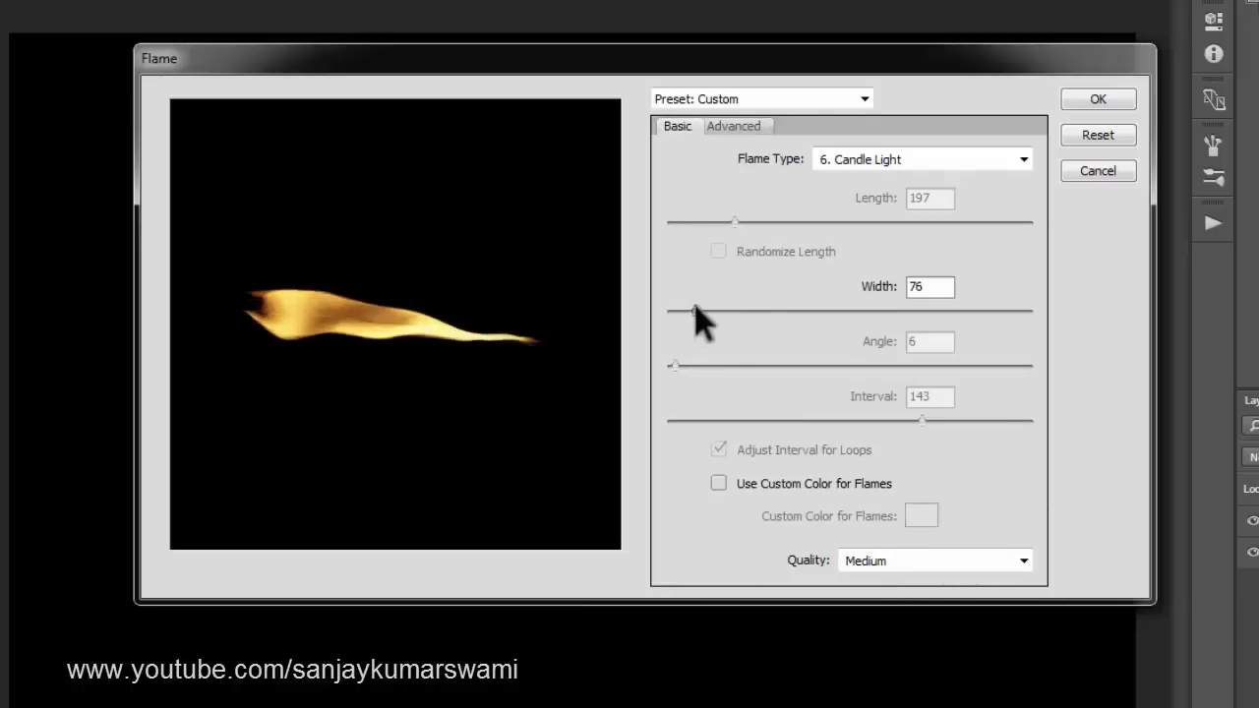
pyautogui.click(1100, 103)
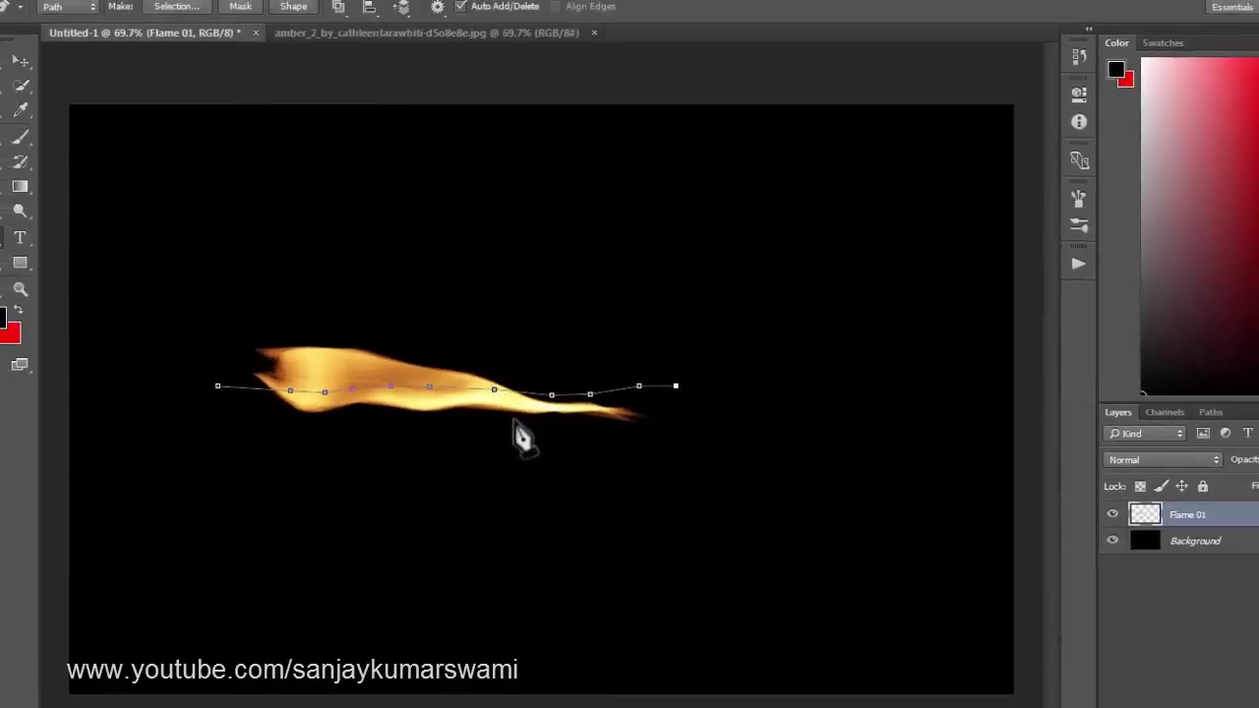
# Step: Select all the flame path's anchor points, delete the path, and undo the deletion
pyautogui.press('a')
pyautogui.moveTo(166, 307); pyautogui.dragTo(686, 473)
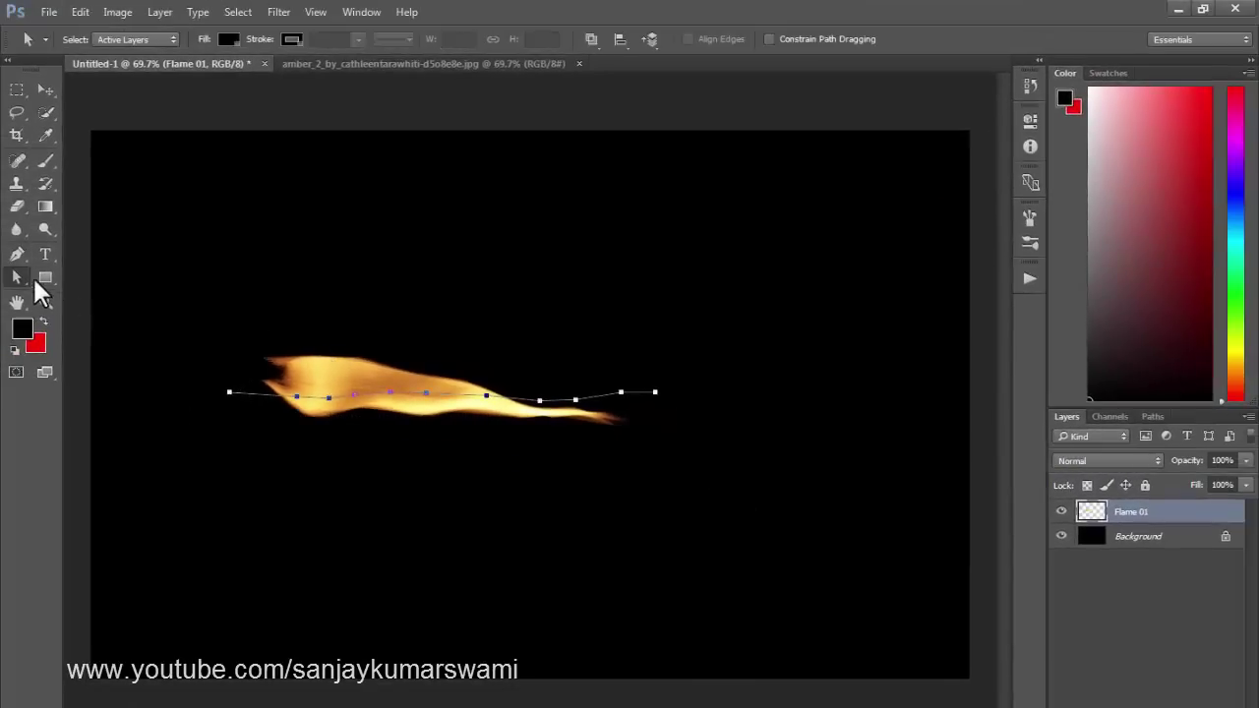
pyautogui.moveTo(18, 275); pyautogui.dragTo(147, 288)
pyautogui.moveTo(190, 367); pyautogui.dragTo(715, 452)
pyautogui.press('Delete')
pyautogui.click(1153, 419)
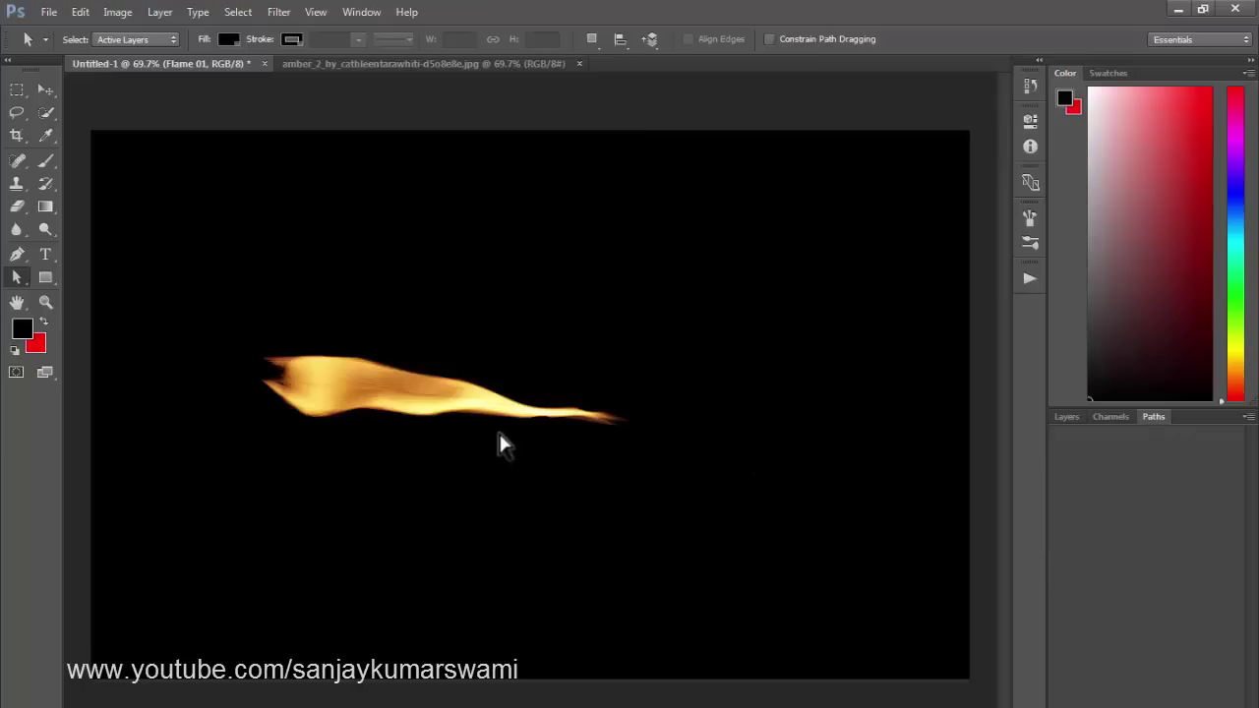
pyautogui.hotkey('ctrl', 'z')
# Step: Delete the work path from the paths list and return to the layers list
pyautogui.rightClick(1141, 447)
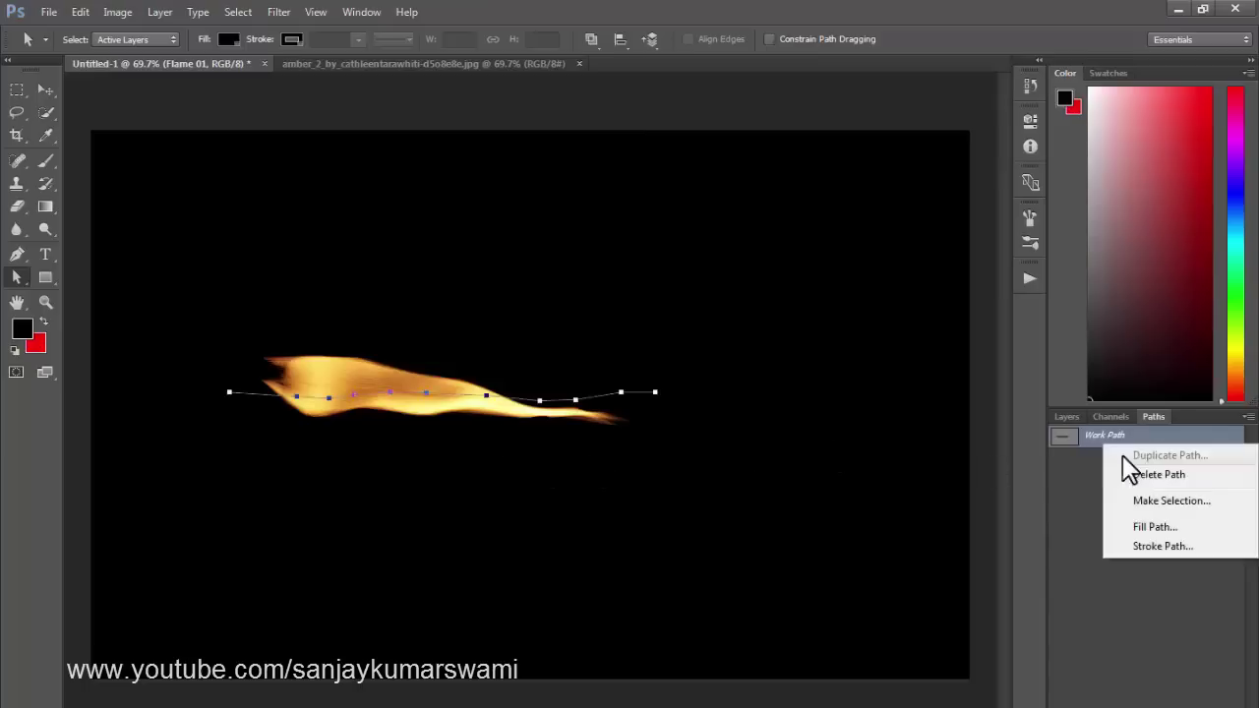
pyautogui.click(1162, 476)
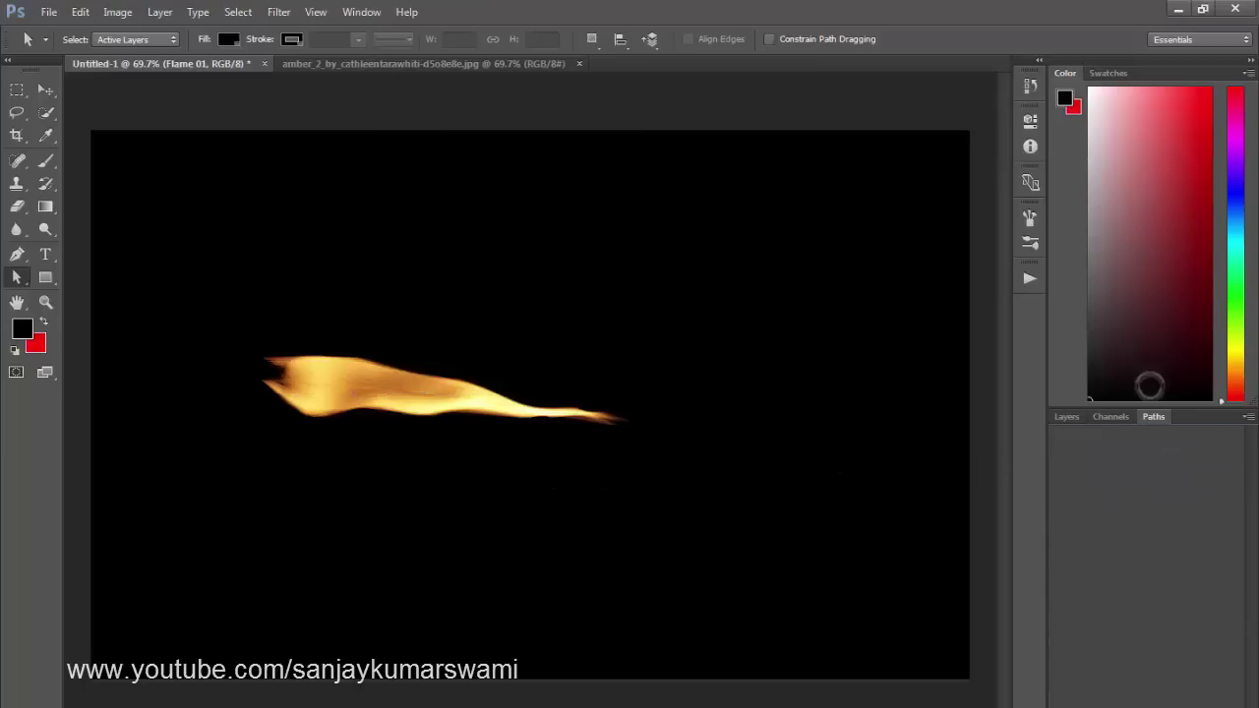
pyautogui.click(1082, 417)
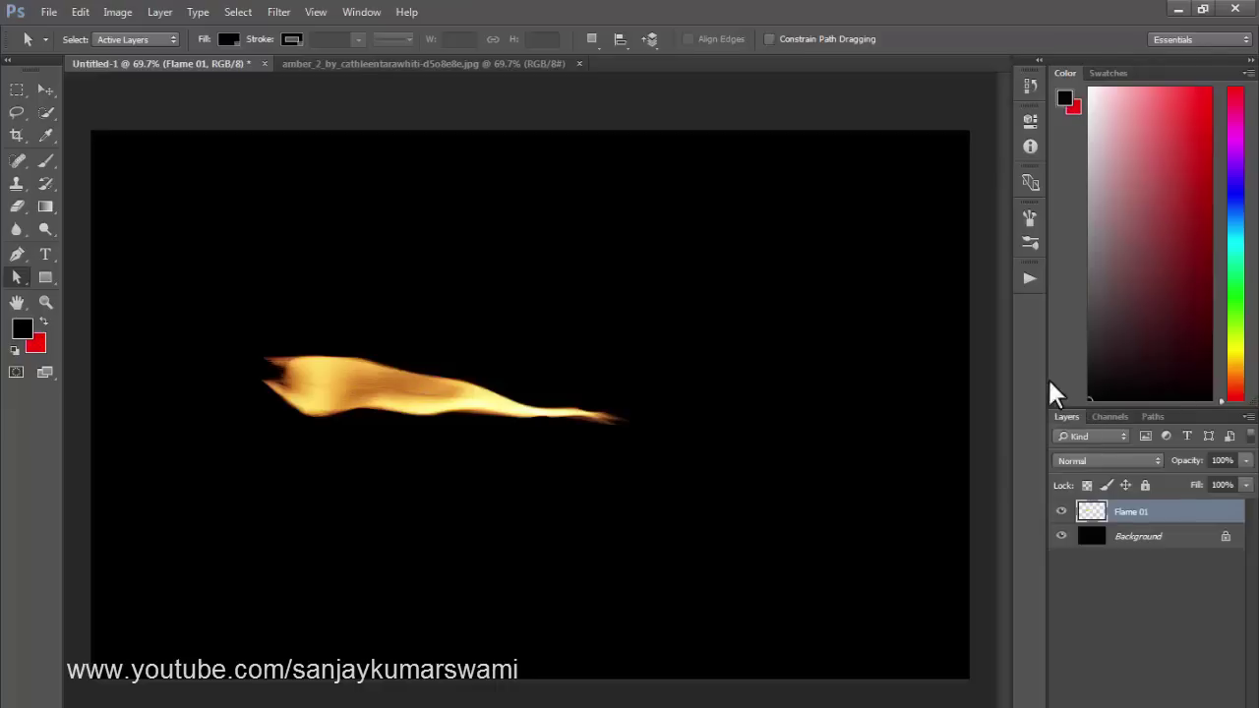
# Step: Show where the paths list is opened, return to the layers, and hide and reshow the Flame 01 layer
pyautogui.click(375, 8)
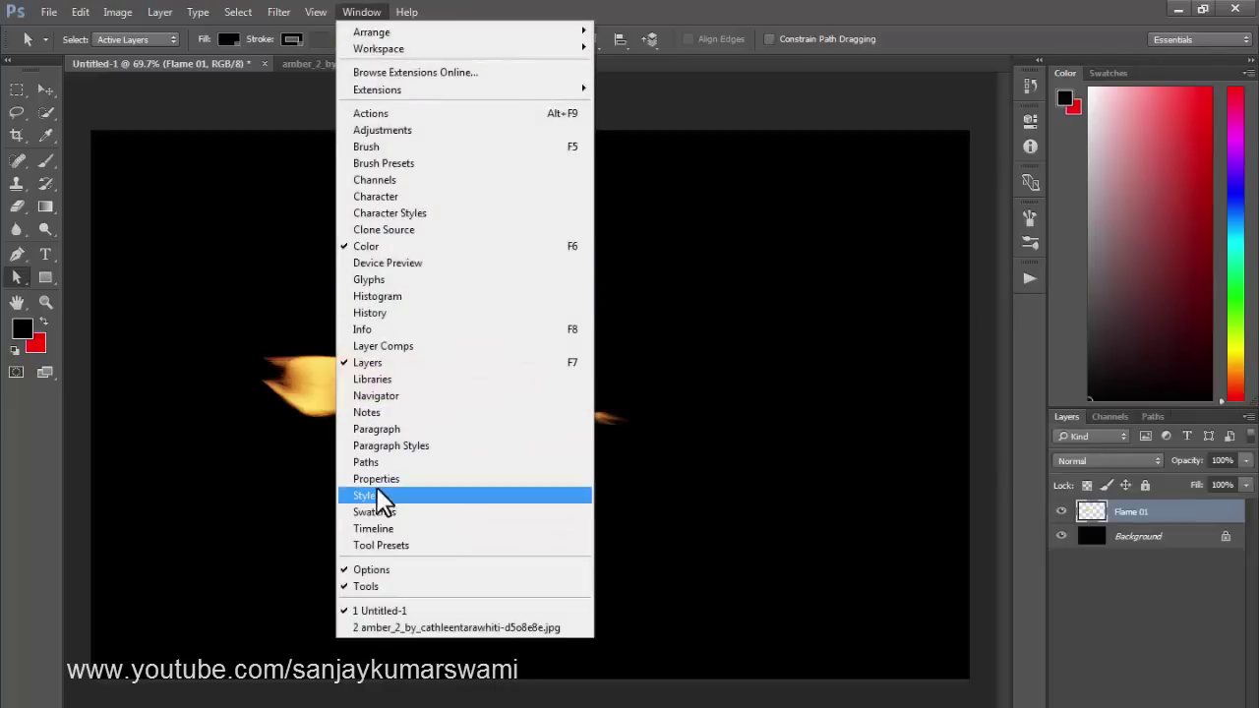
pyautogui.click(389, 462)
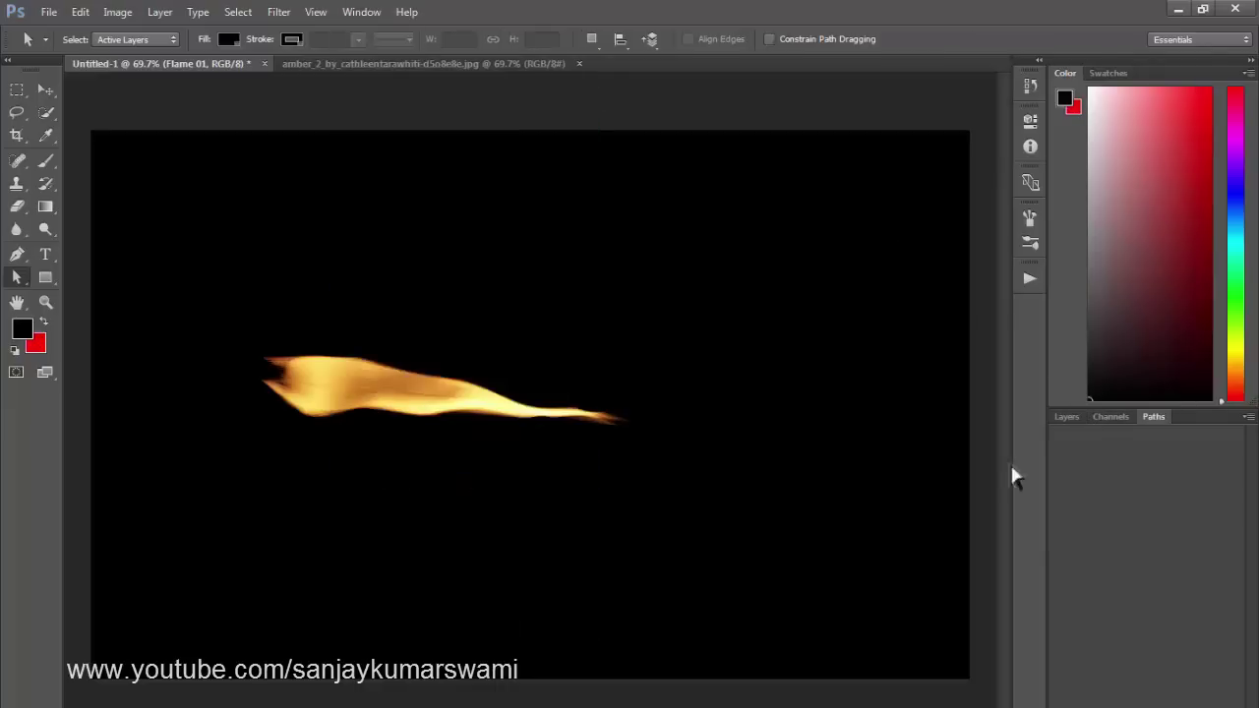
pyautogui.click(1064, 416)
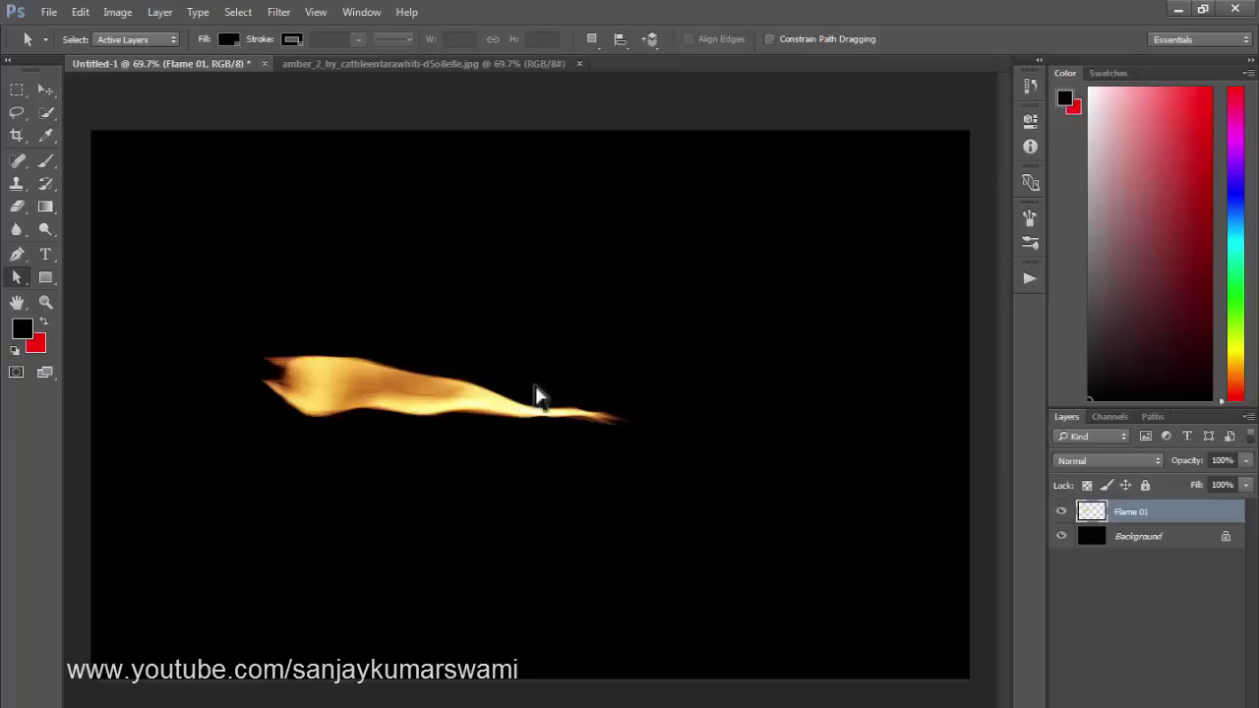
pyautogui.click(1061, 511)
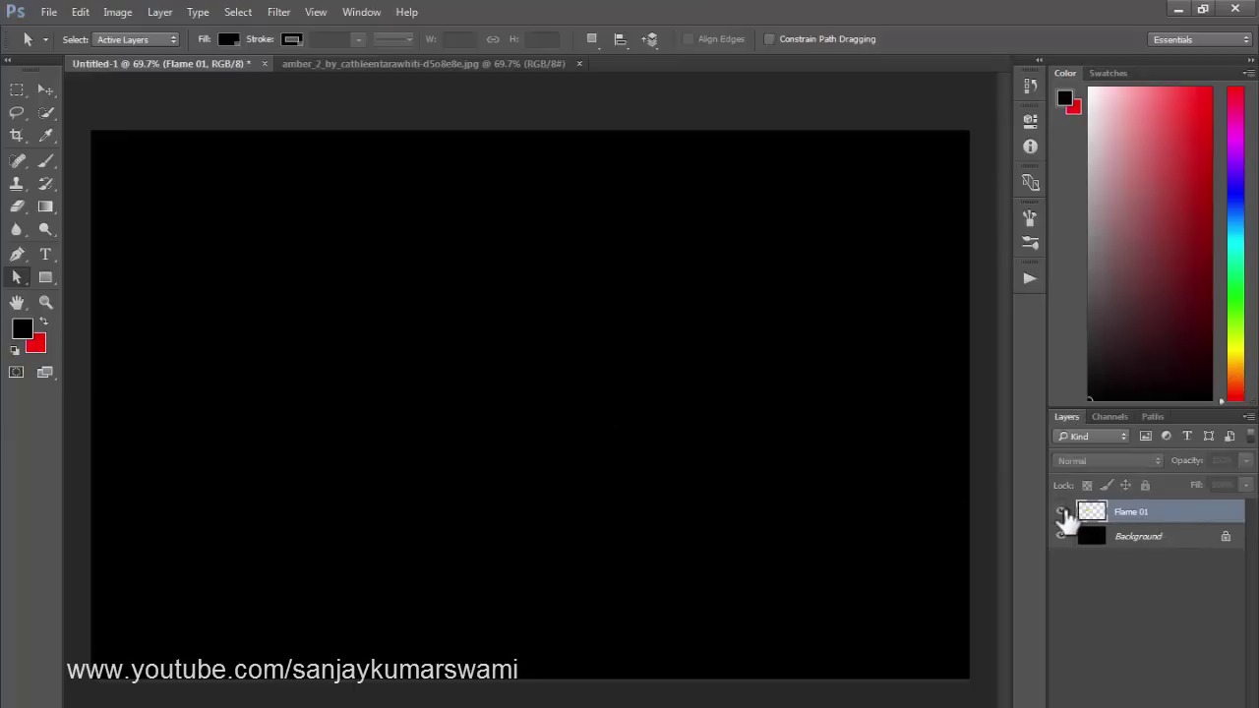
pyautogui.click(1061, 512)
# Step: Rotate the Flame 01 layer by -90°, scale it down, and place it upright in the canvas's lower-right area
pyautogui.press('v')
pyautogui.moveTo(426, 388); pyautogui.dragTo(583, 437)
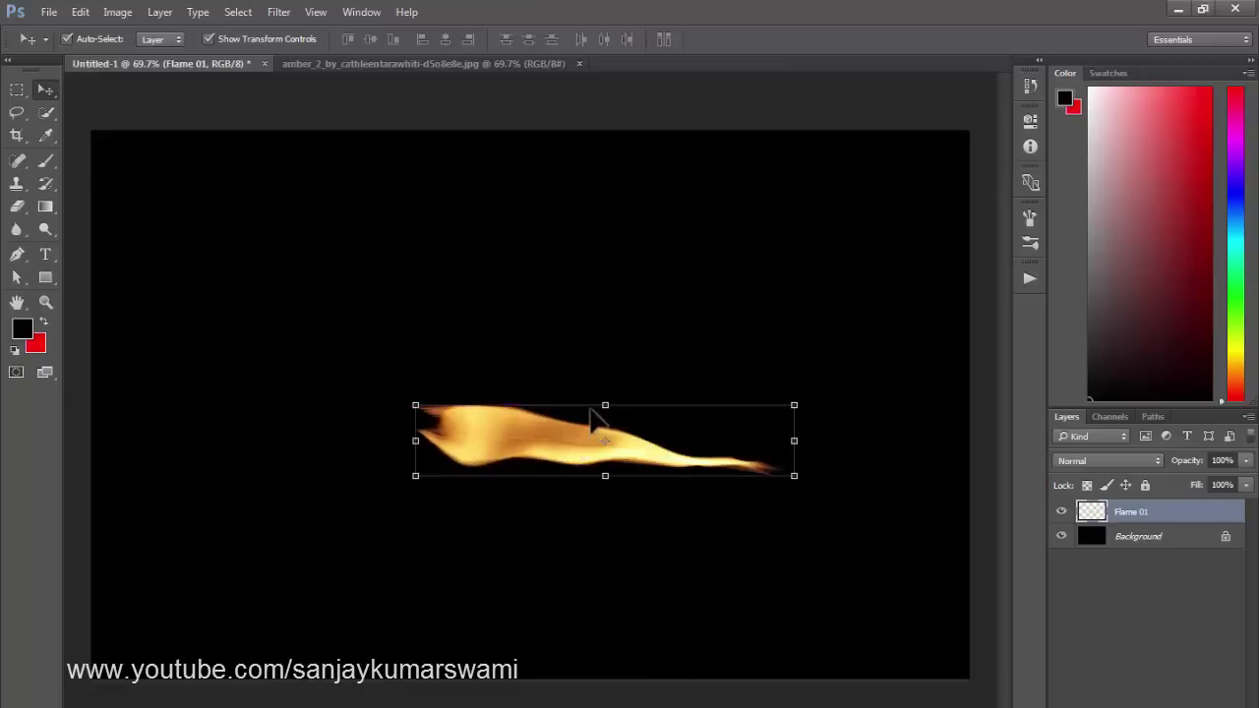
pyautogui.hotkey('ctrl', 't')
pyautogui.moveTo(675, 318); pyautogui.dragTo(422, 332)
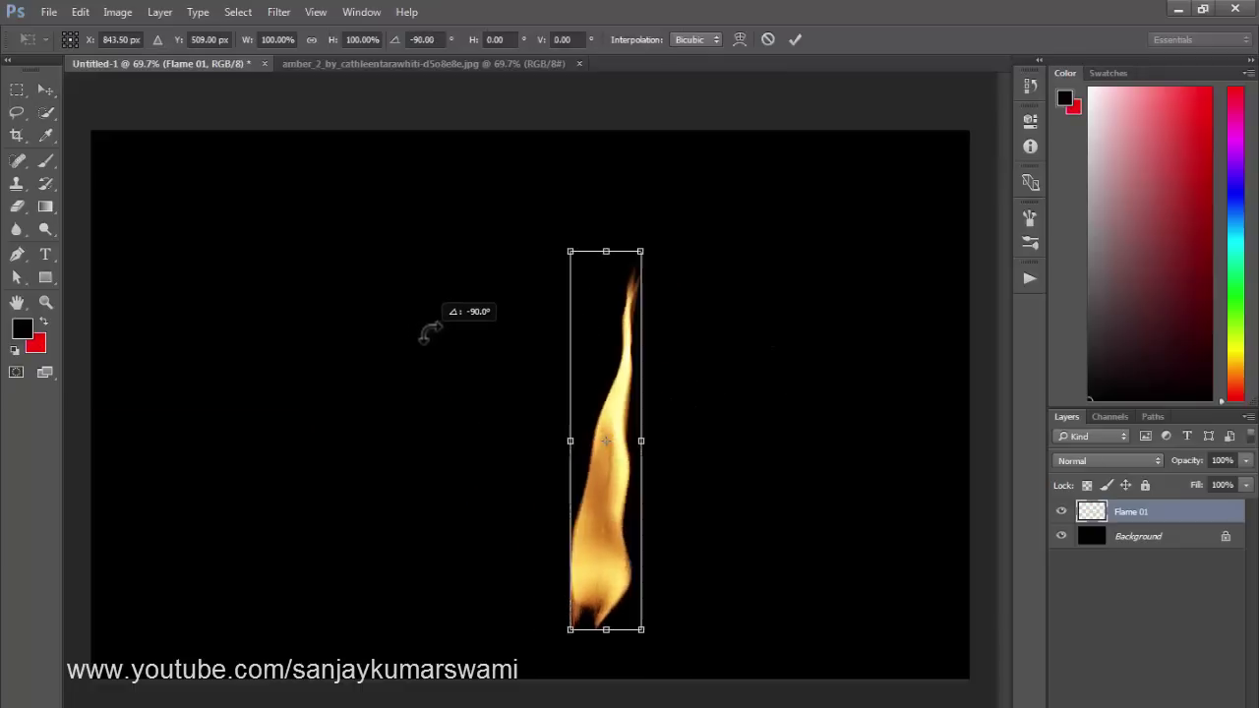
pyautogui.moveTo(512, 313); pyautogui.dragTo(468, 279)
pyautogui.moveTo(557, 246); pyautogui.dragTo(832, 496)
pyautogui.press('Return')
pyautogui.press('Return')
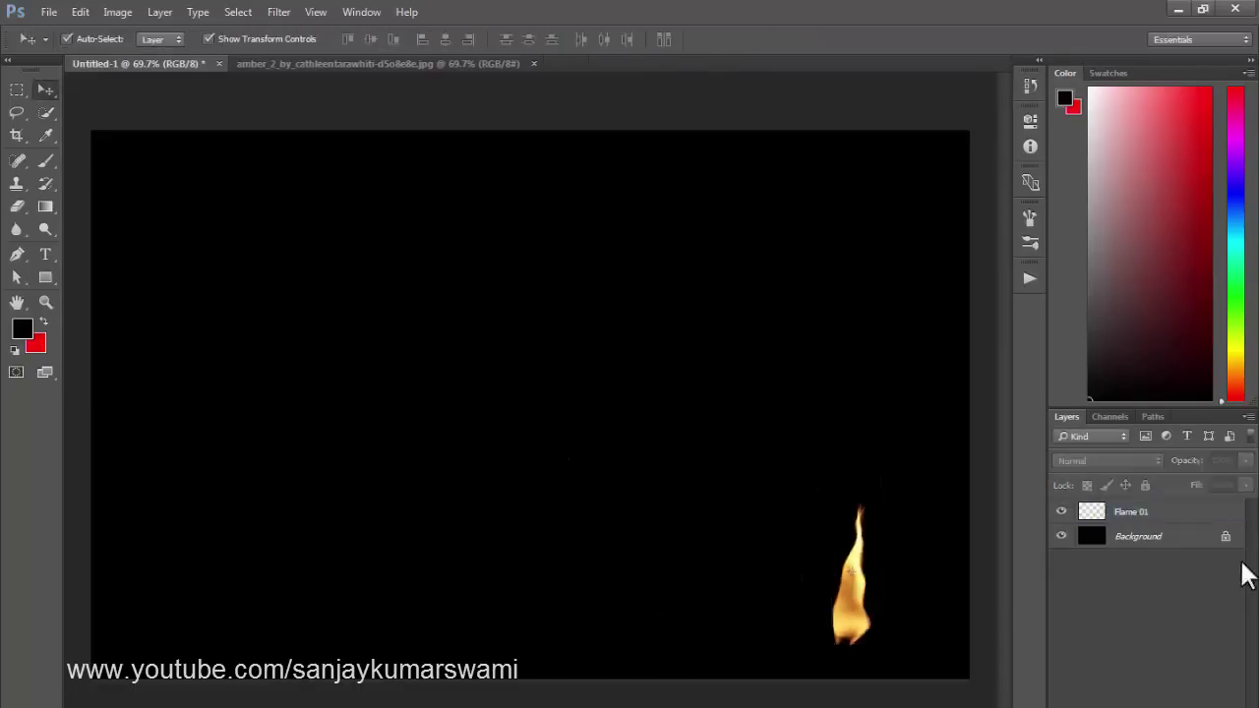
# Step: Add a new layer above Flame 01 and name it flame 02
pyautogui.click(1206, 703)
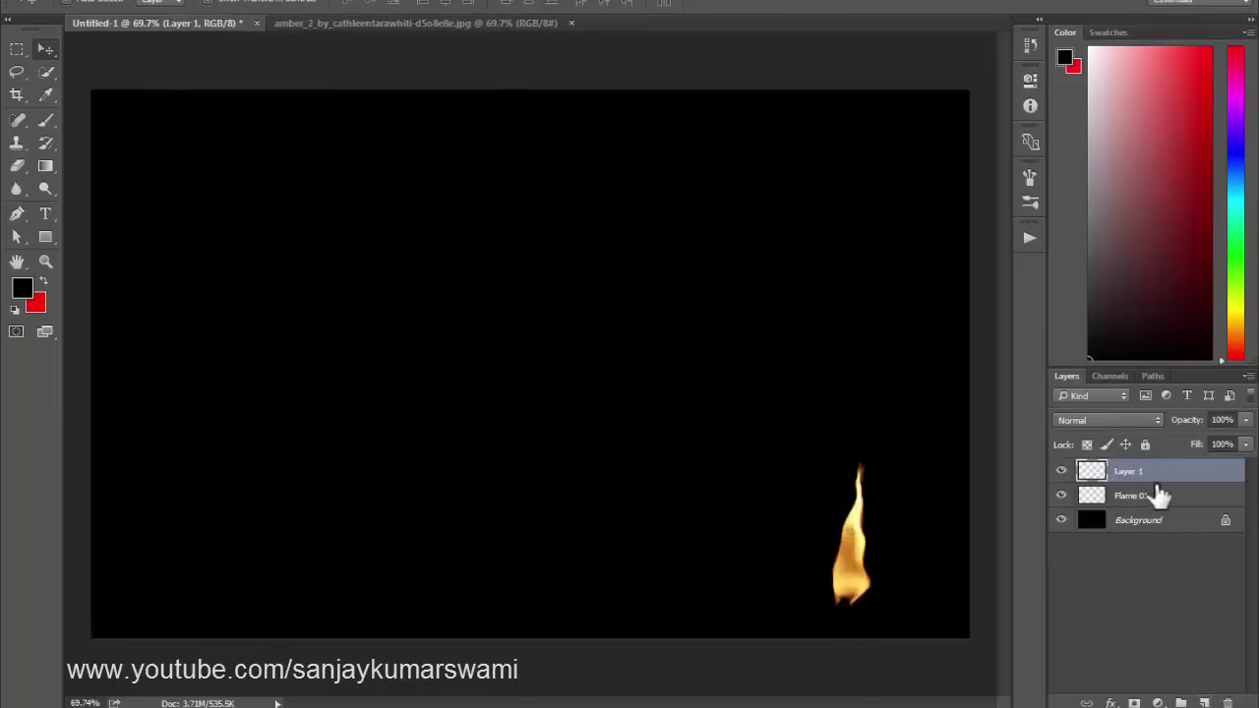
pyautogui.doubleClick(1129, 475)
pyautogui.write('flame 02')
pyautogui.press('Return')
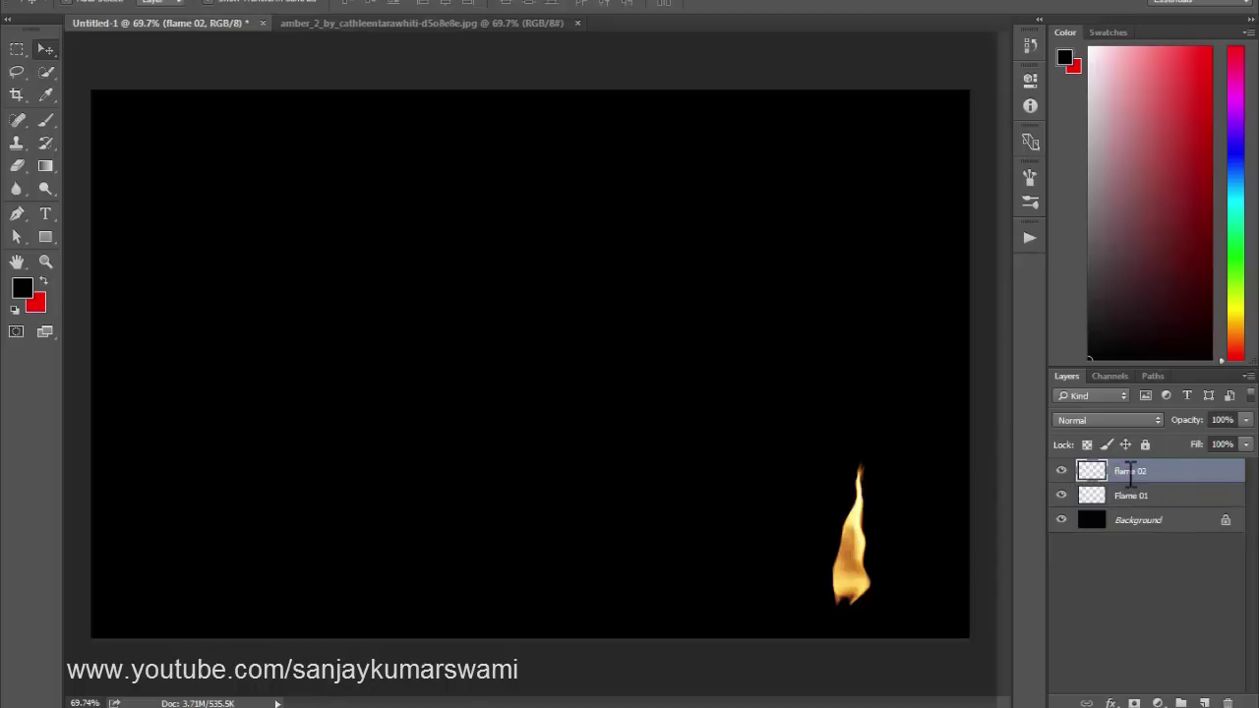
# Step: Draw a winding open path with the Pen tool: a U-shaped dip, a tall arch and a second dip across the canvas
pyautogui.click(341, 295)
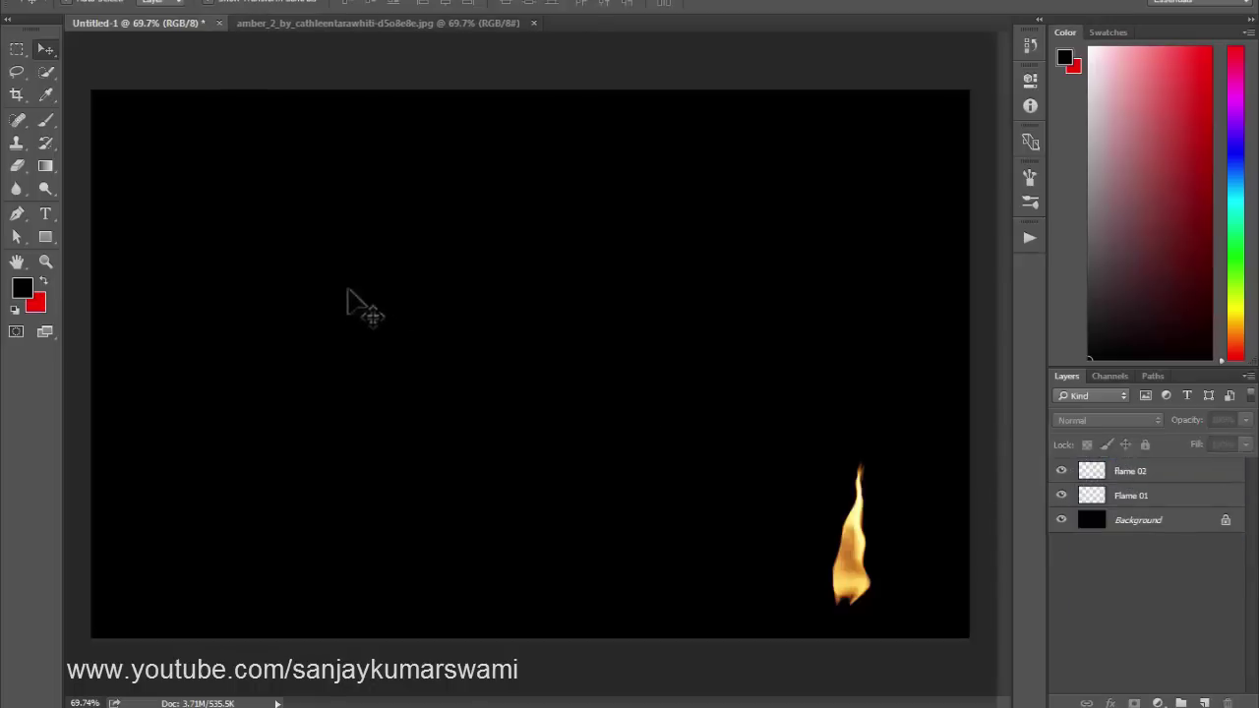
pyautogui.press('p')
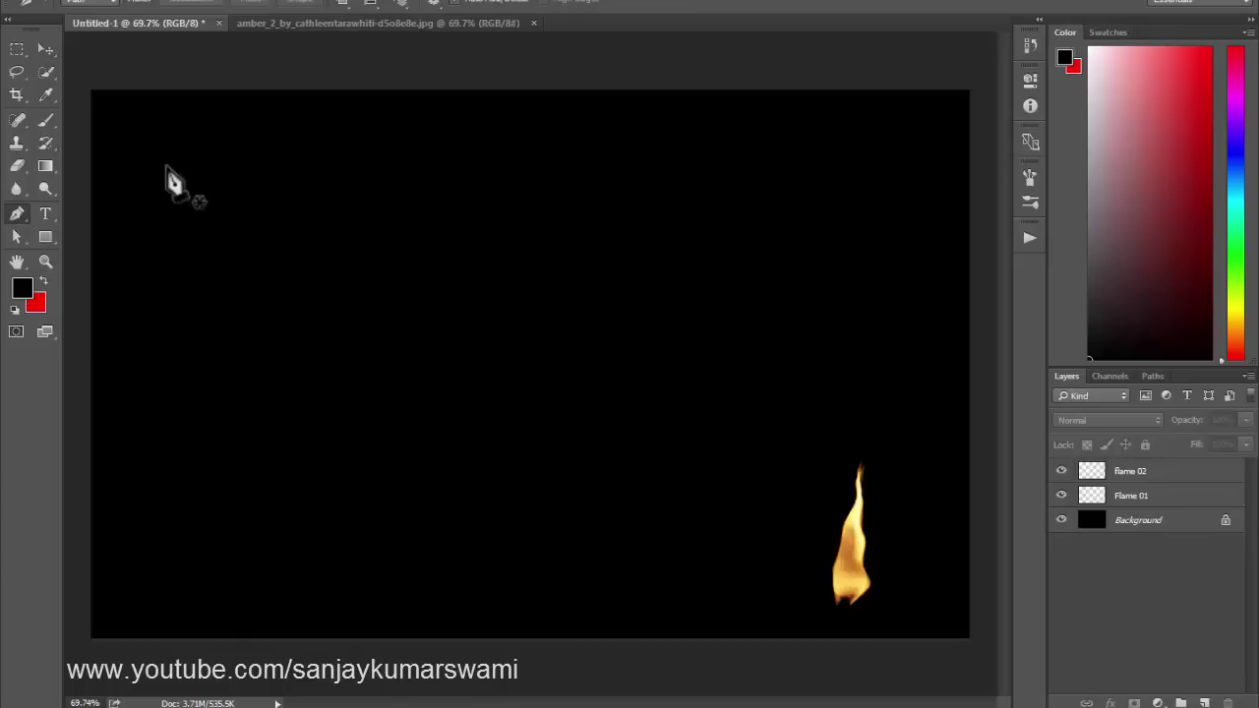
pyautogui.moveTo(181, 254); pyautogui.dragTo(182, 264)
pyautogui.moveTo(206, 381); pyautogui.dragTo(223, 390)
pyautogui.moveTo(301, 394); pyautogui.dragTo(337, 387)
pyautogui.moveTo(334, 314); pyautogui.dragTo(331, 285)
pyautogui.click(334, 162)
pyautogui.click(471, 150)
pyautogui.click(520, 175)
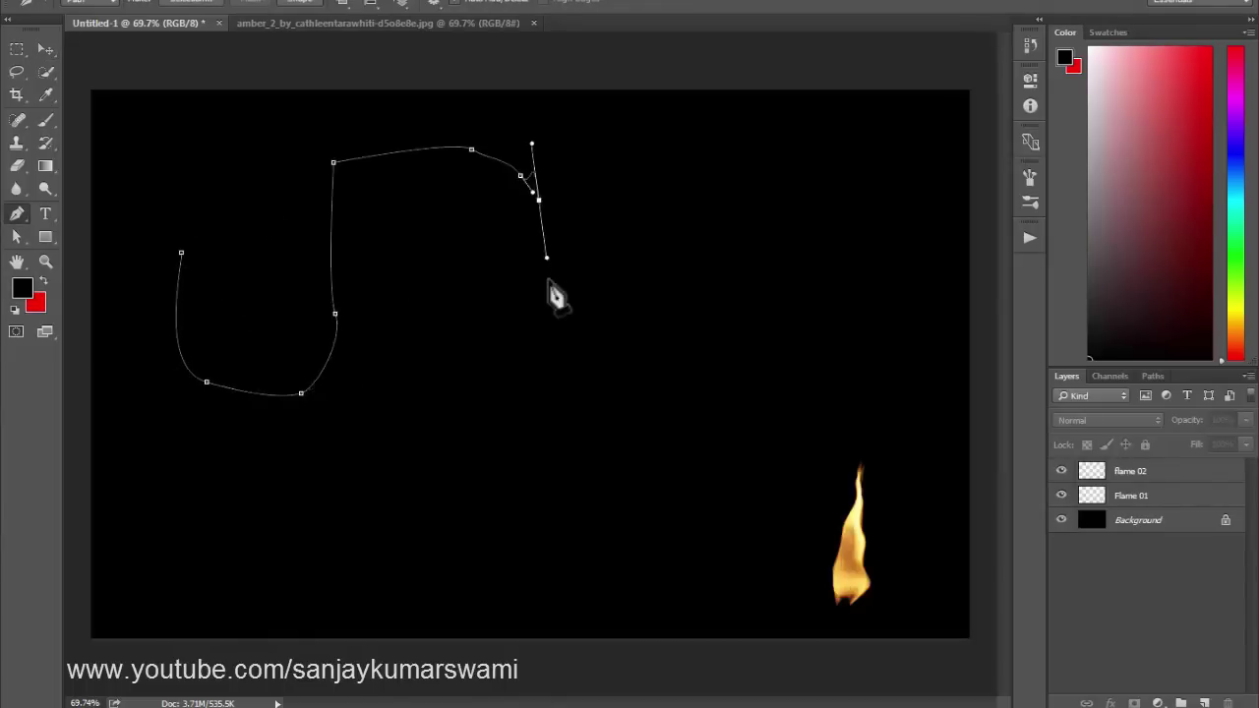
pyautogui.click(540, 311)
pyautogui.click(559, 461)
pyautogui.moveTo(638, 436); pyautogui.dragTo(687, 346)
pyautogui.moveTo(723, 311); pyautogui.dragTo(772, 295)
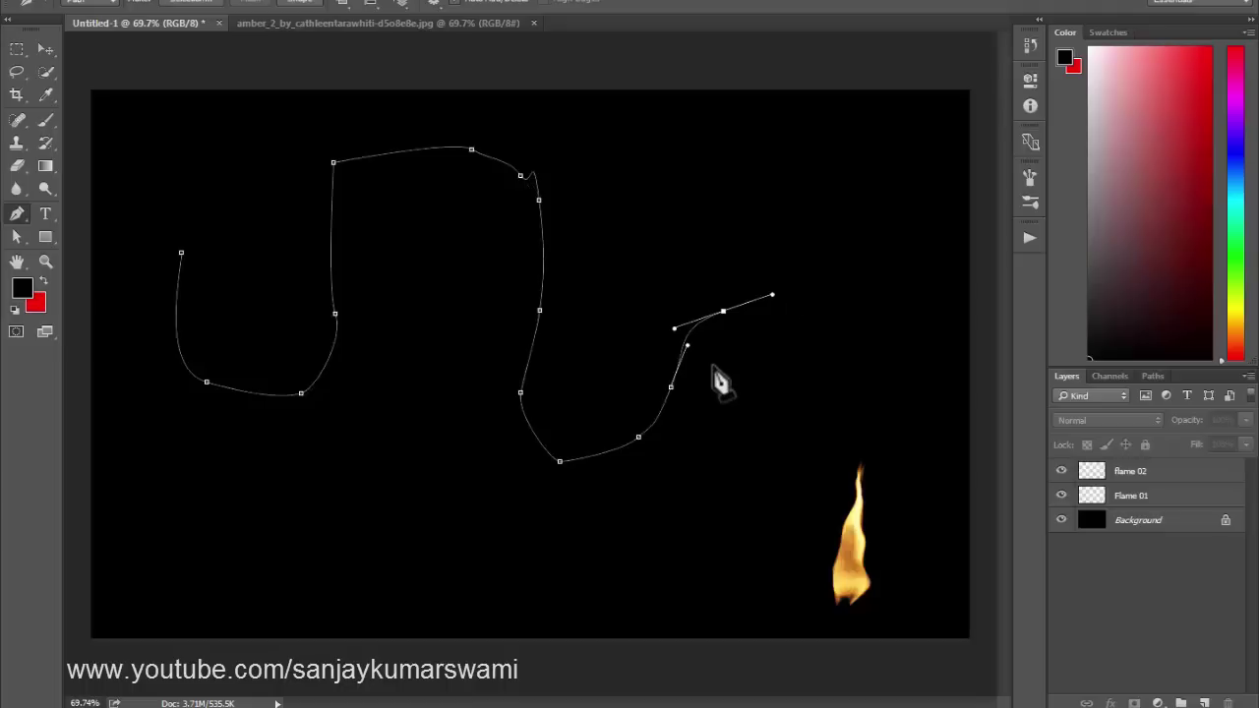
# Step: Open the Flame filter for the new path on the flame 02 layer
pyautogui.click(1178, 480)
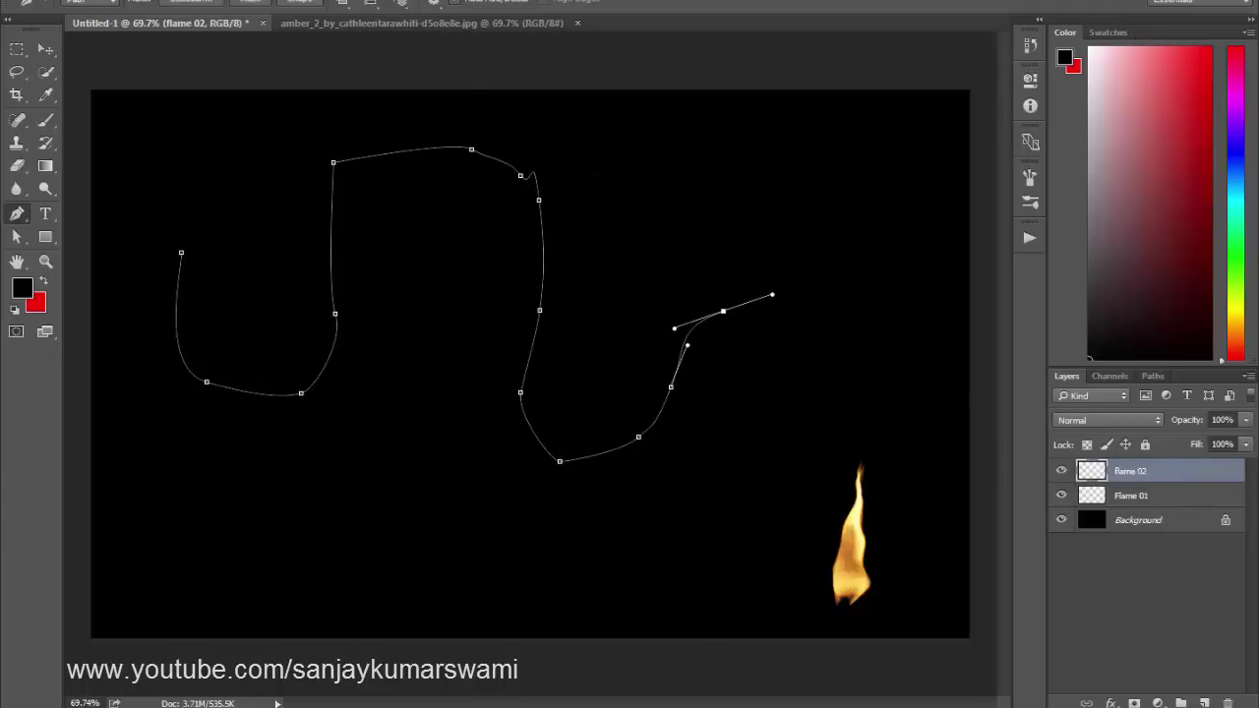
pyautogui.click(282, 3)
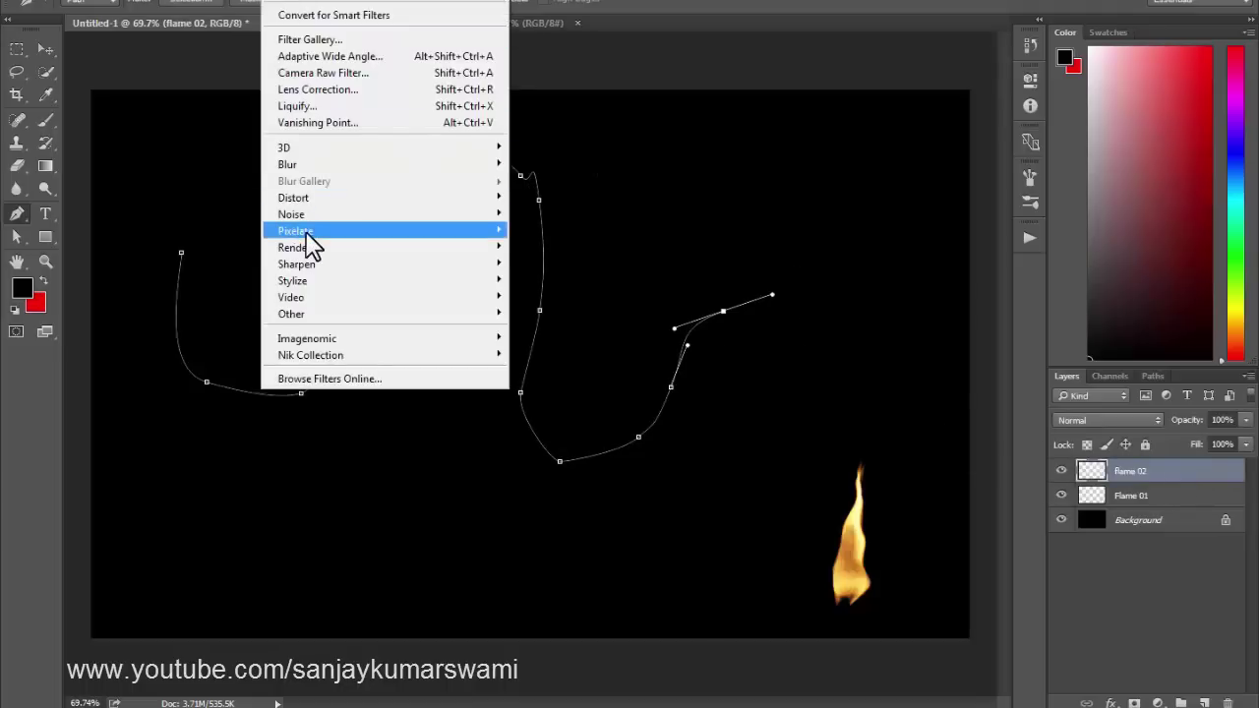
pyautogui.moveTo(334, 248)
pyautogui.click(612, 250)
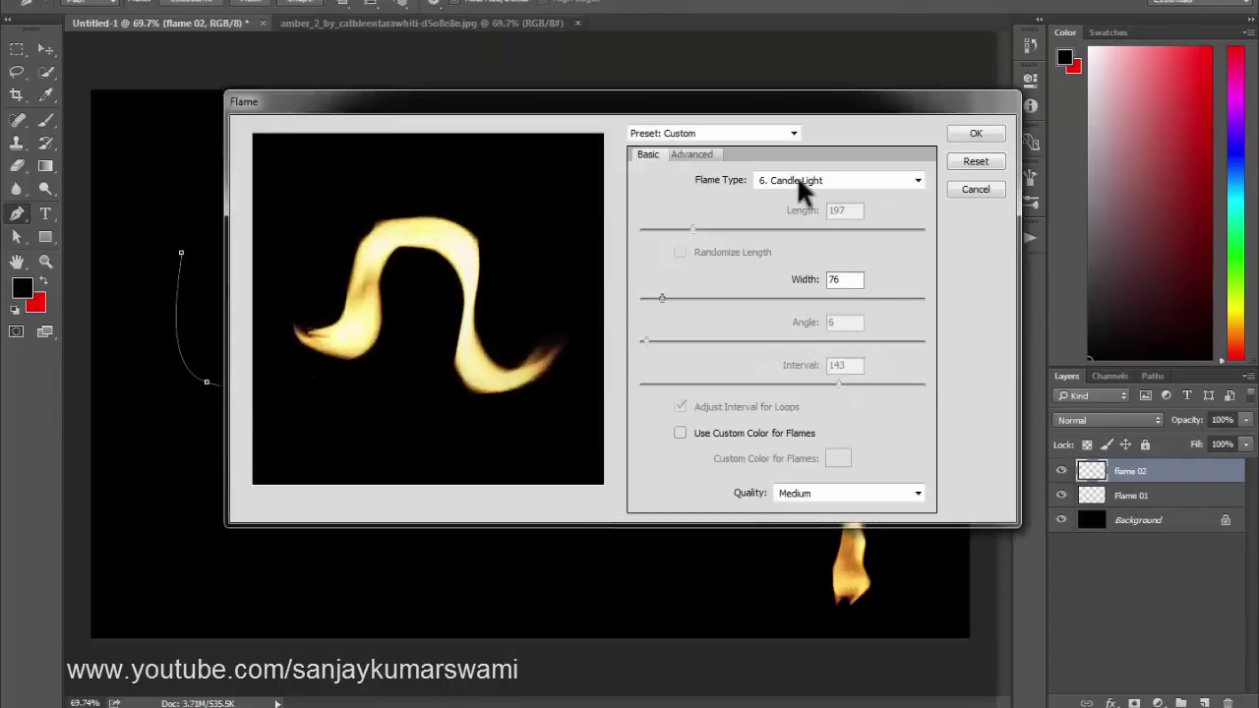
# Step: Set the flame type to Multiple Flames Path Directed with length 130, width 36 and interval 20
pyautogui.click(799, 183)
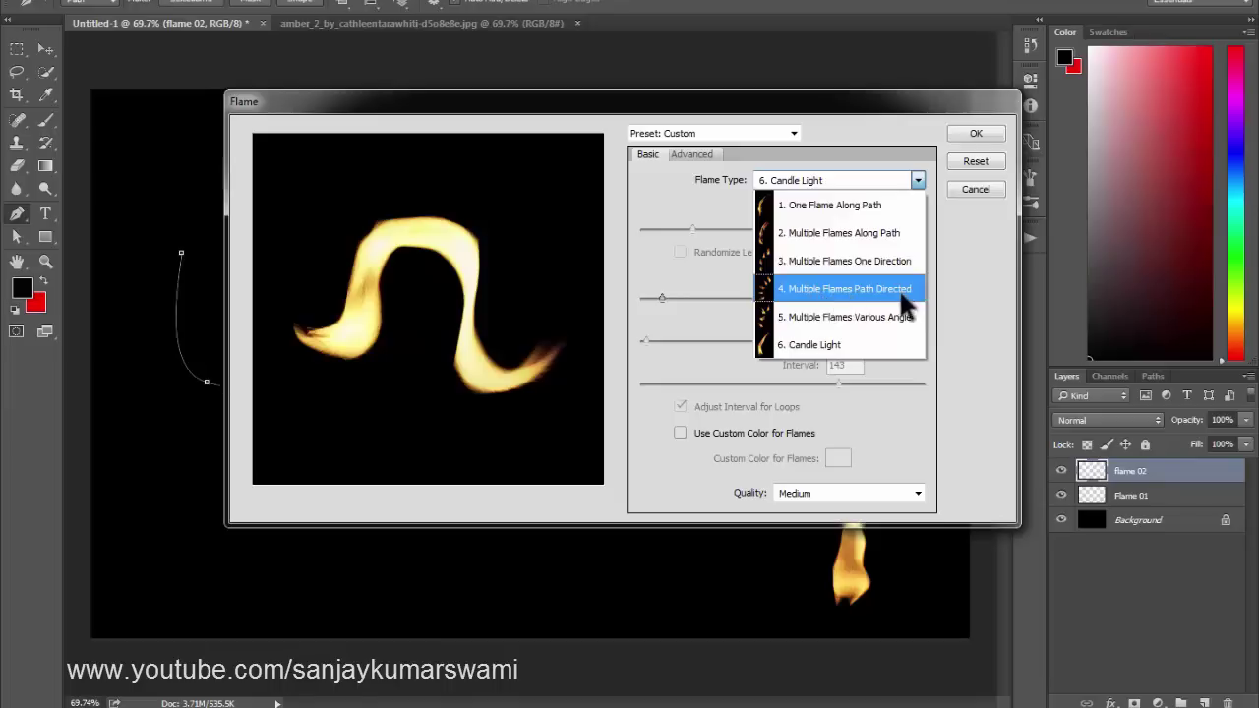
pyautogui.click(843, 289)
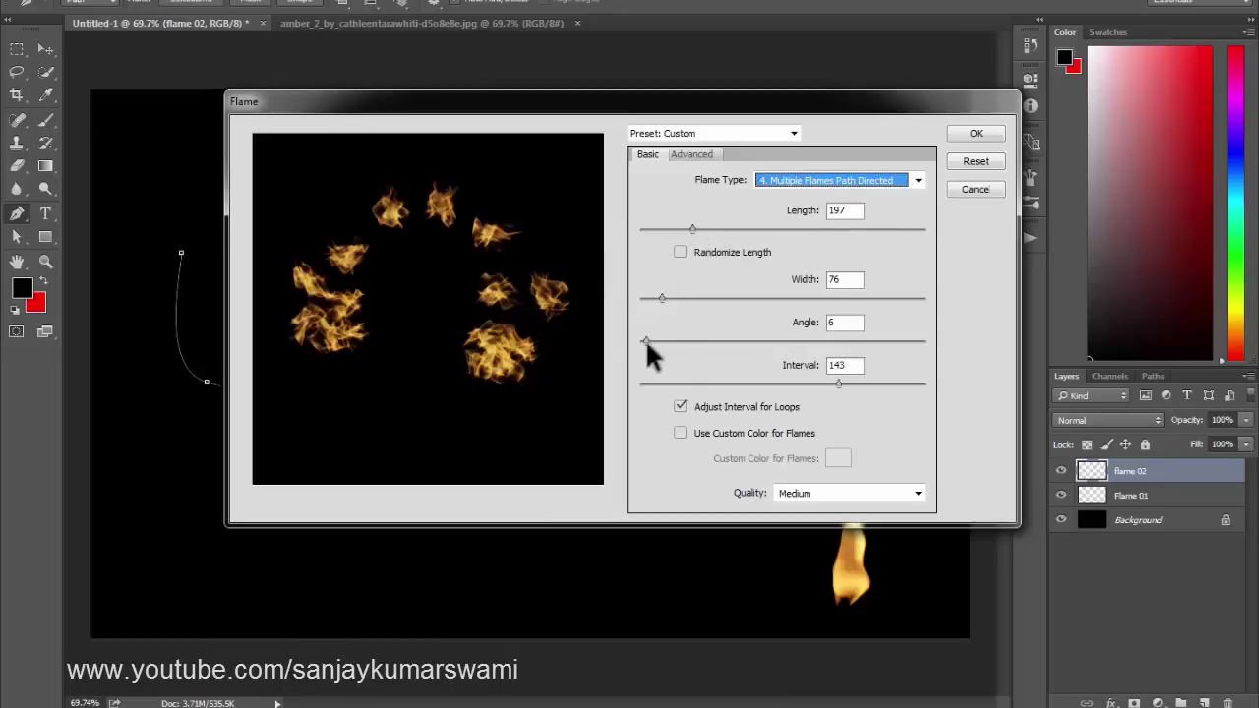
pyautogui.click(650, 299)
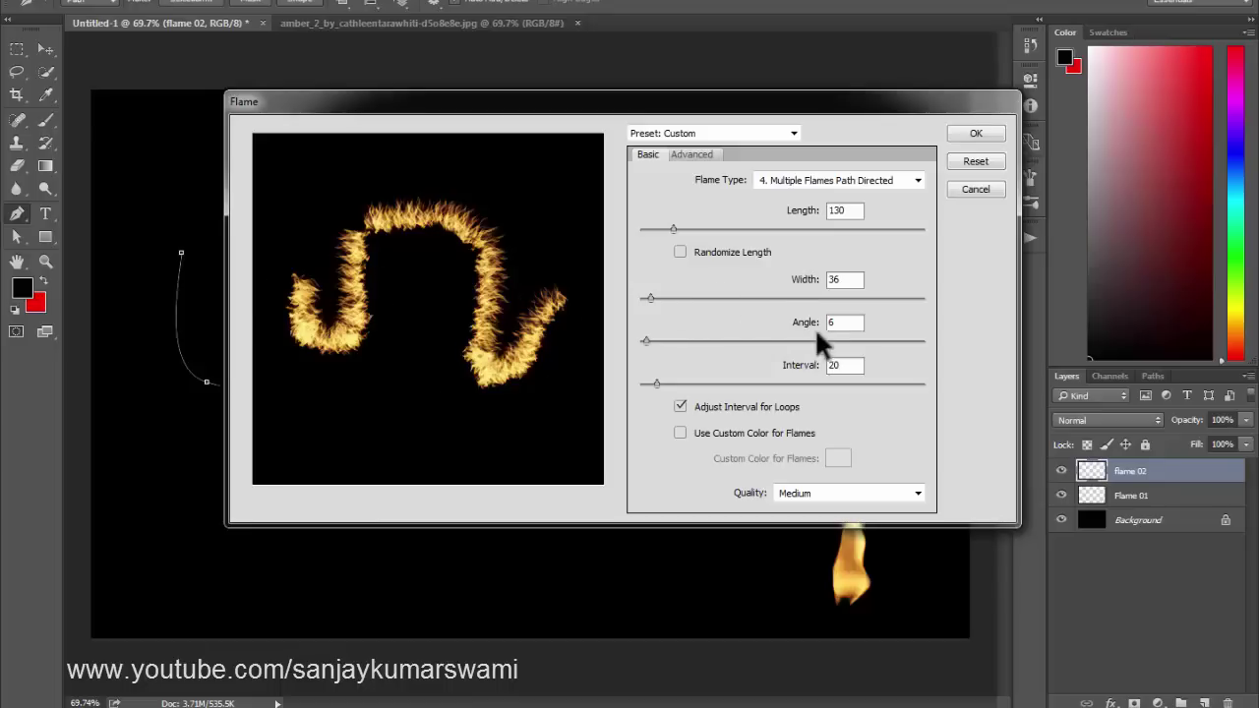
# Step: Try flame angles of 80, 170 and 248, and settle on 0
pyautogui.click(658, 341)
pyautogui.click(702, 339)
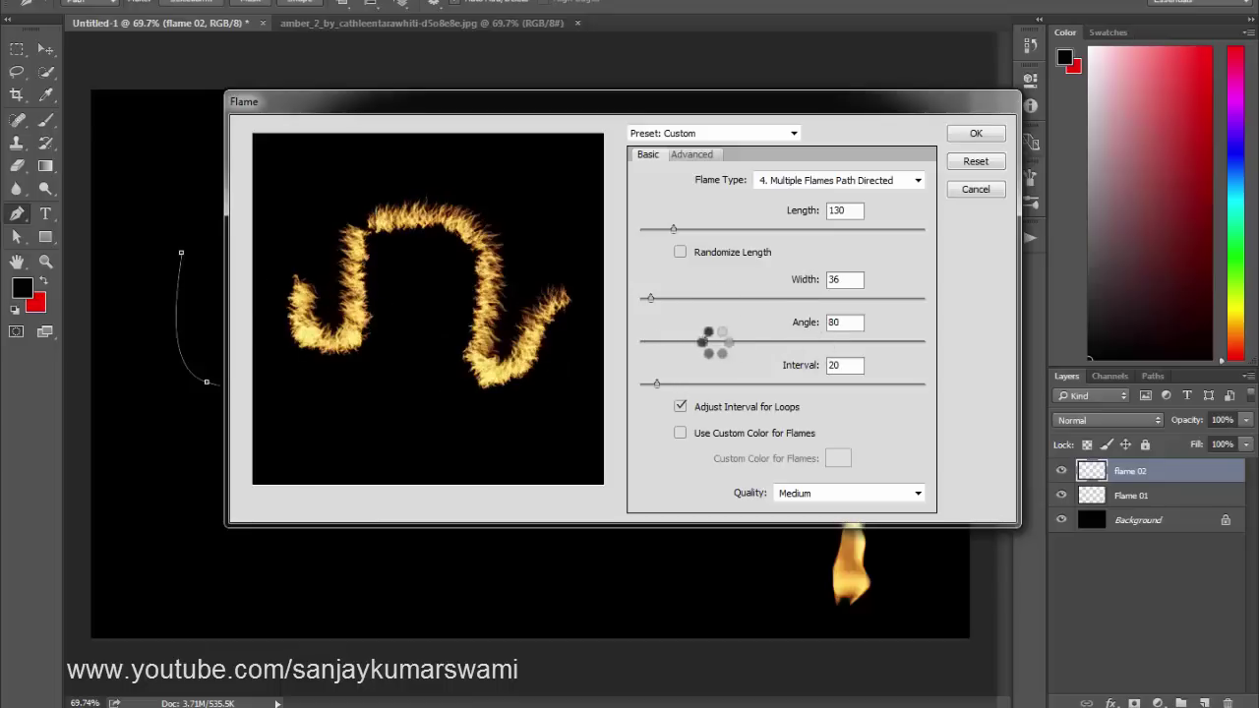
pyautogui.click(774, 341)
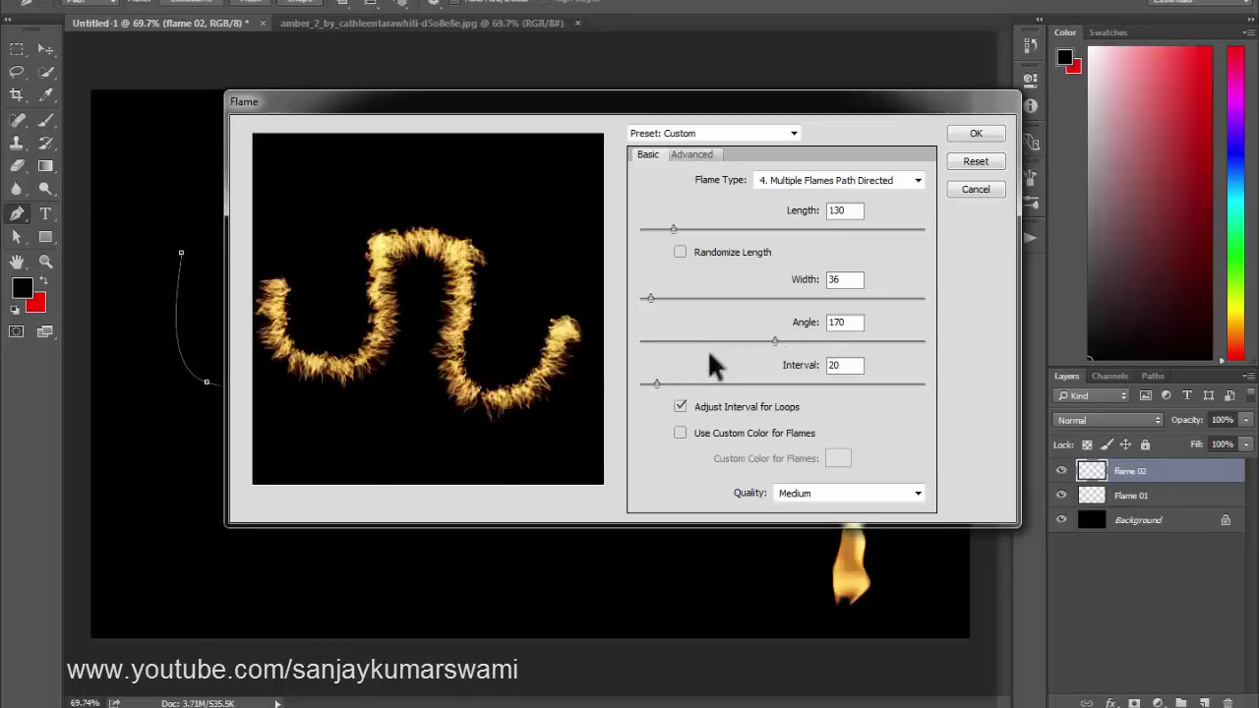
pyautogui.click(837, 340)
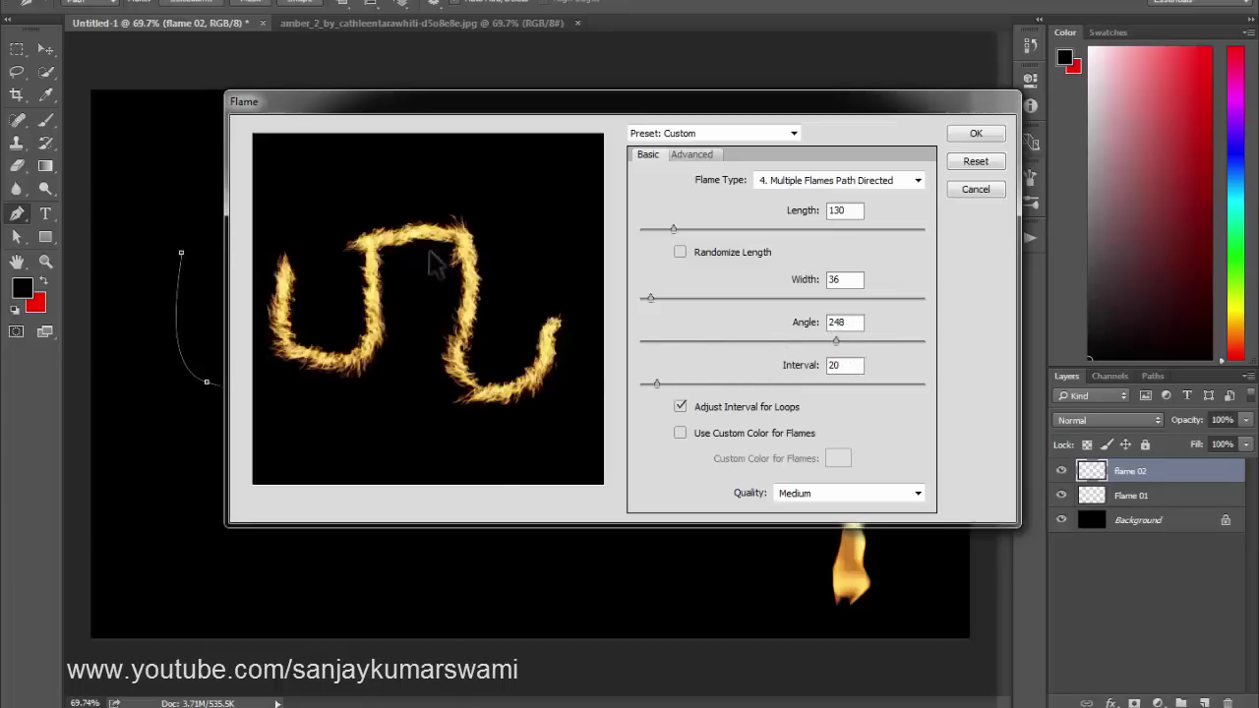
pyautogui.click(895, 340)
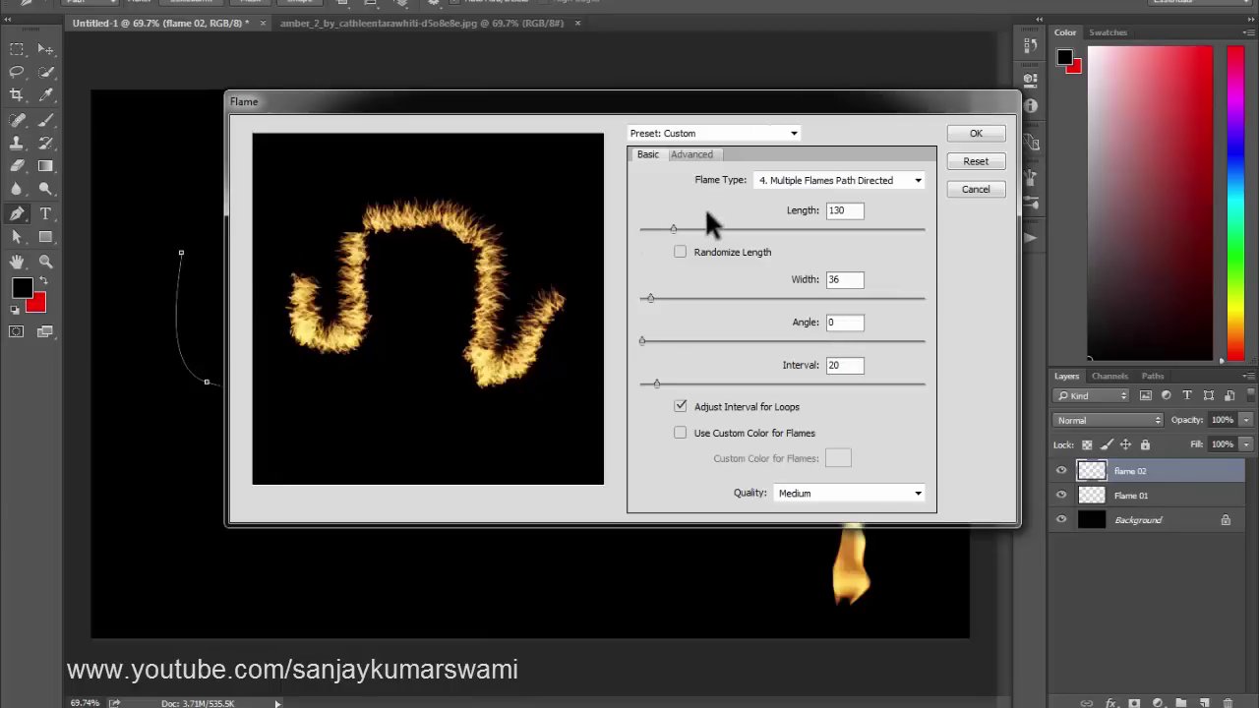
# Step: Try flame bottom alignments of 7 and 100, settle on 0, and return to the basic settings
pyautogui.click(692, 156)
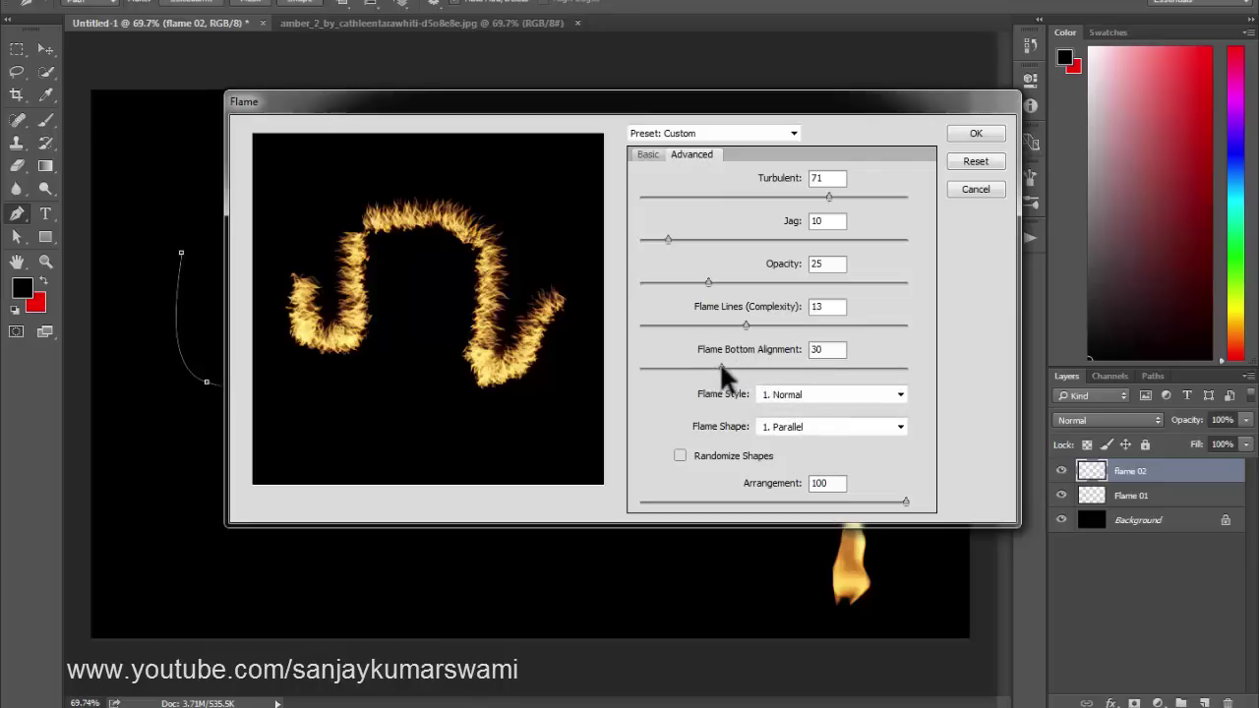
pyautogui.moveTo(719, 368); pyautogui.dragTo(659, 368)
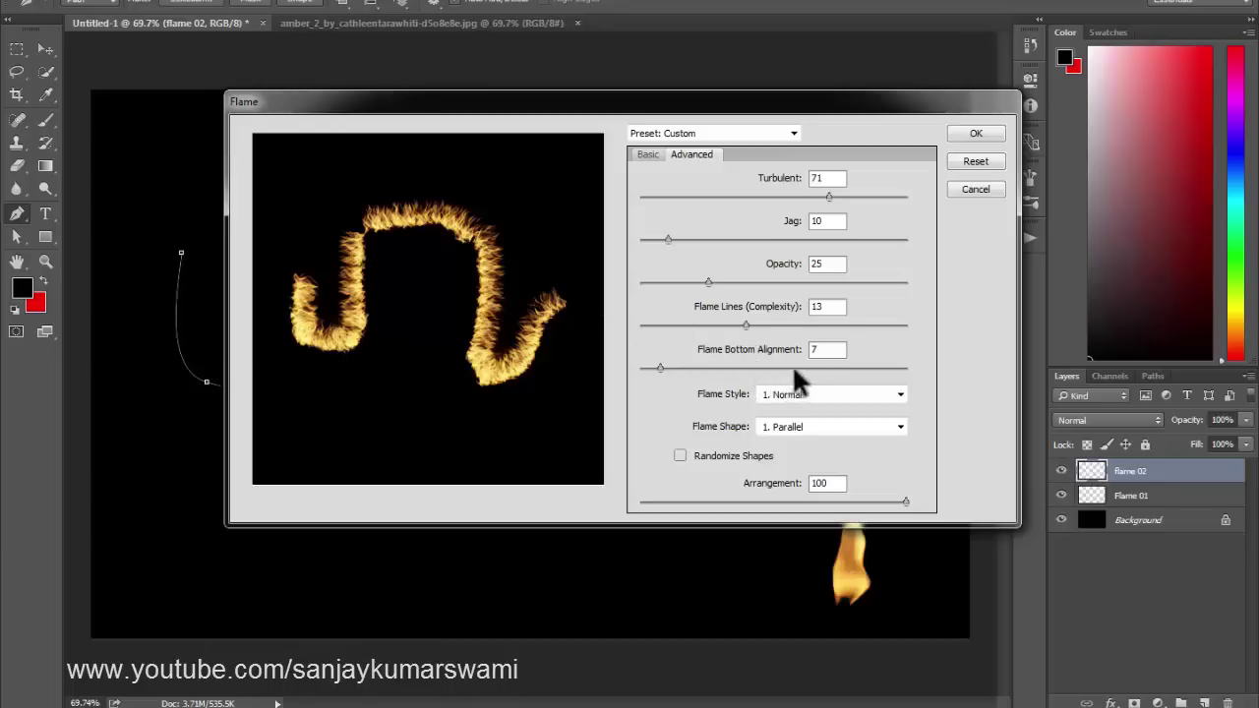
pyautogui.moveTo(793, 369); pyautogui.dragTo(958, 377)
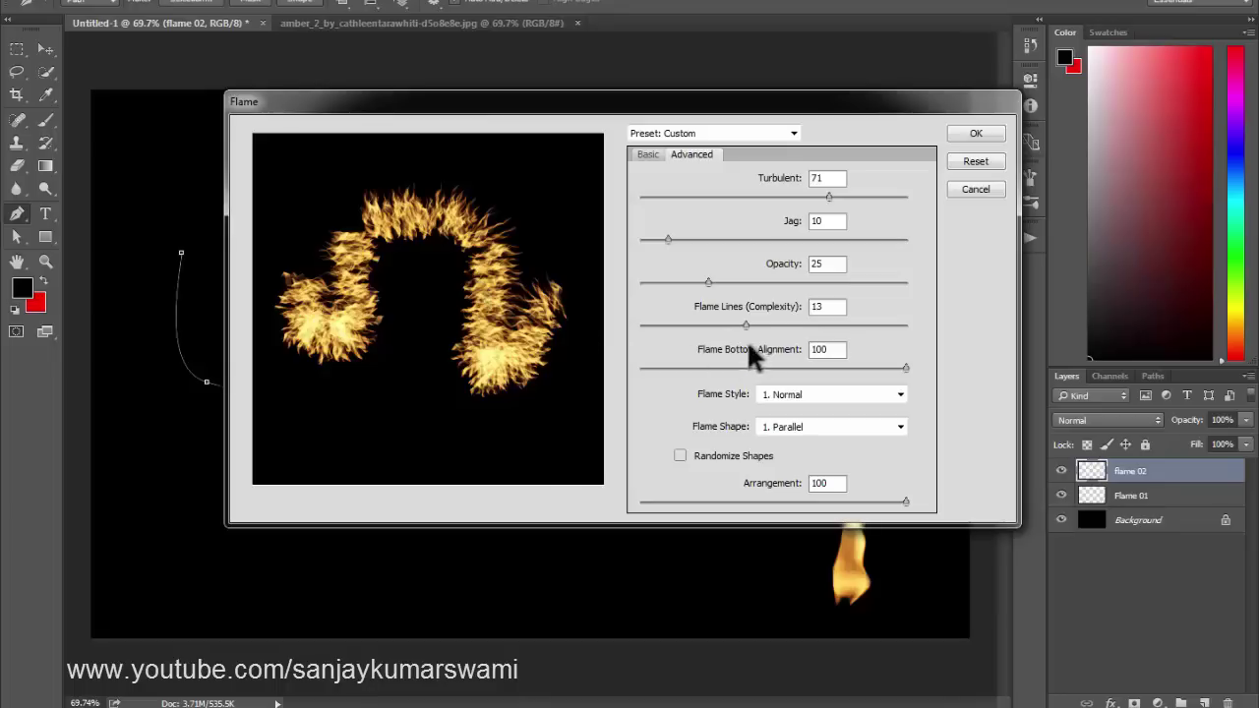
pyautogui.click(645, 367)
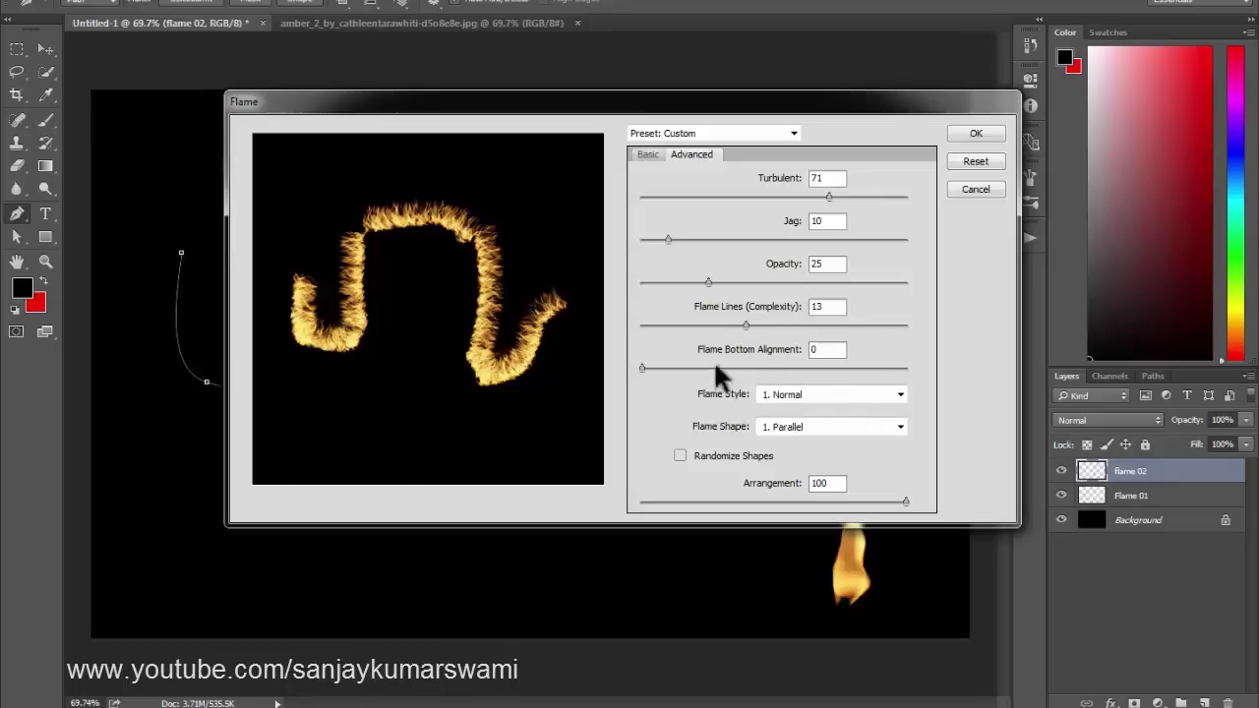
pyautogui.click(645, 152)
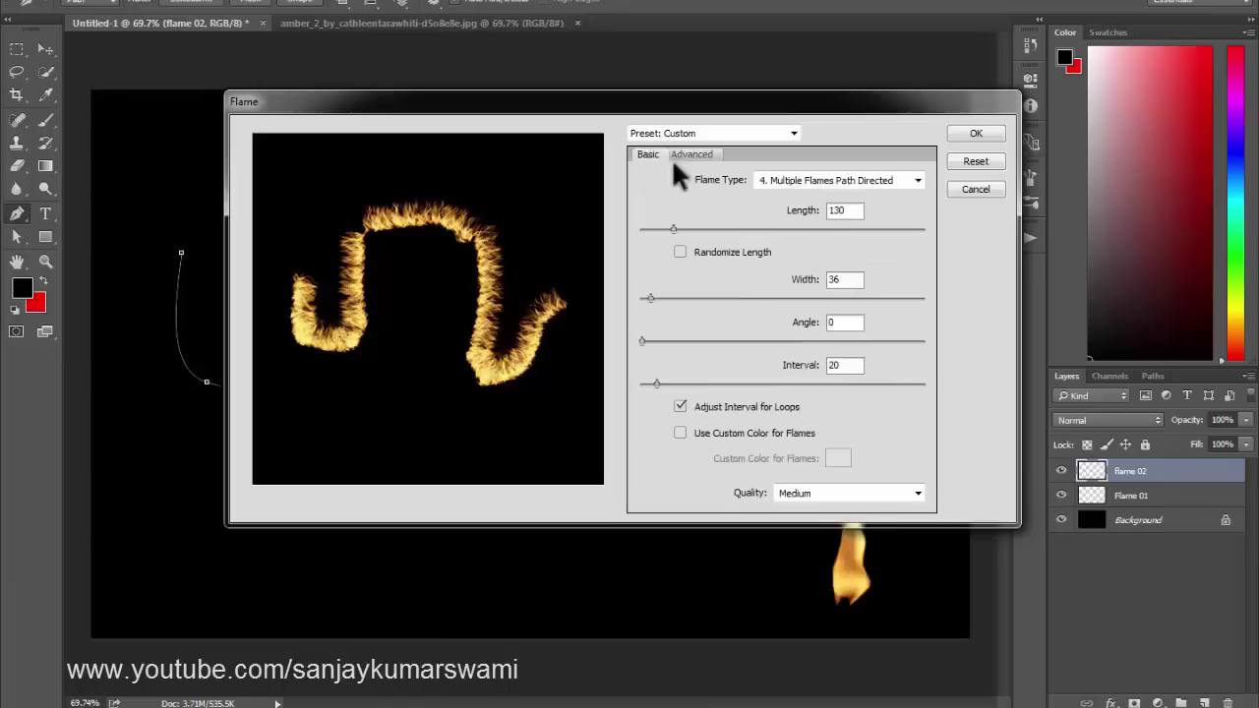
# Step: Try the Multiple Flames Various Angle type with flame angles of 241 and 1, and cancel the Flame filter
pyautogui.click(873, 180)
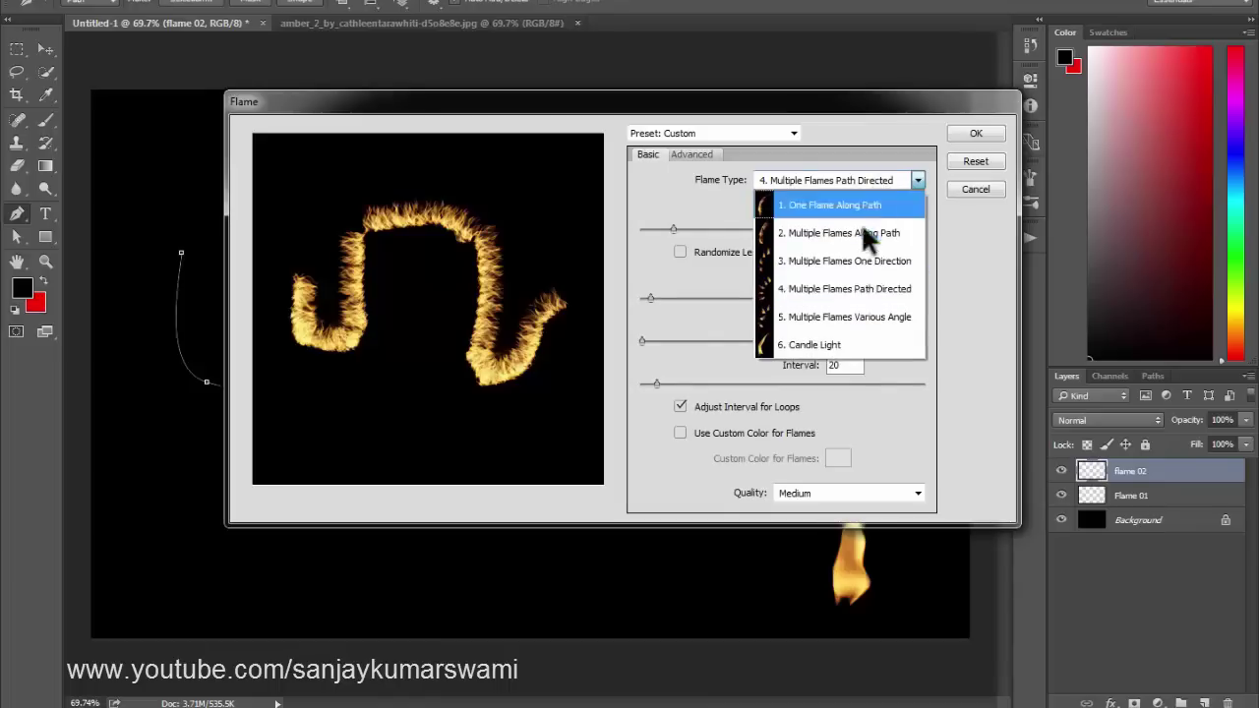
pyautogui.click(841, 315)
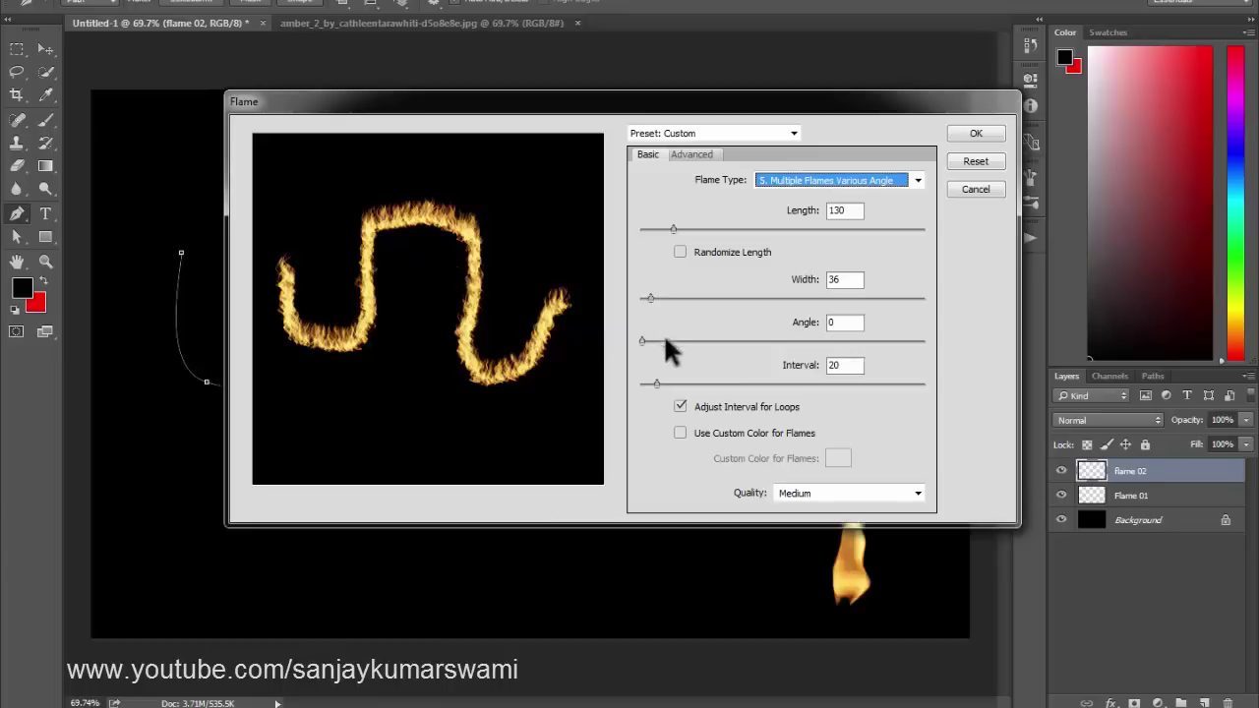
pyautogui.click(697, 340)
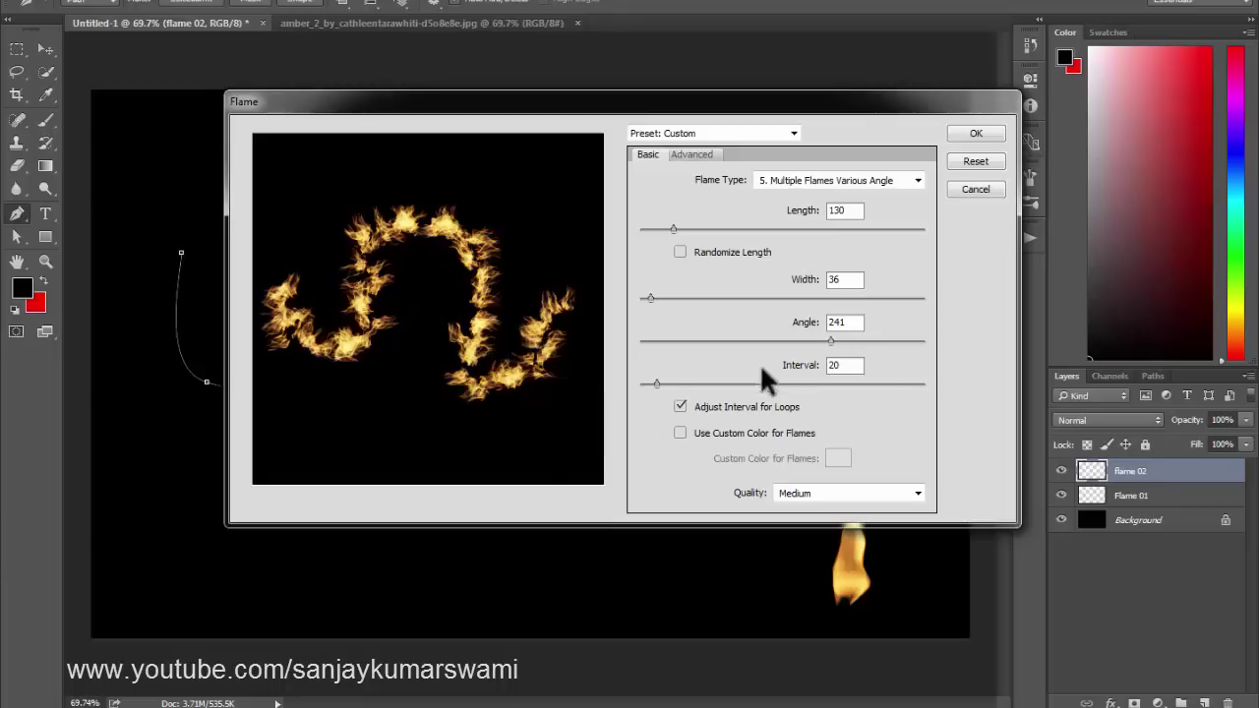
pyautogui.moveTo(671, 342); pyautogui.dragTo(645, 340)
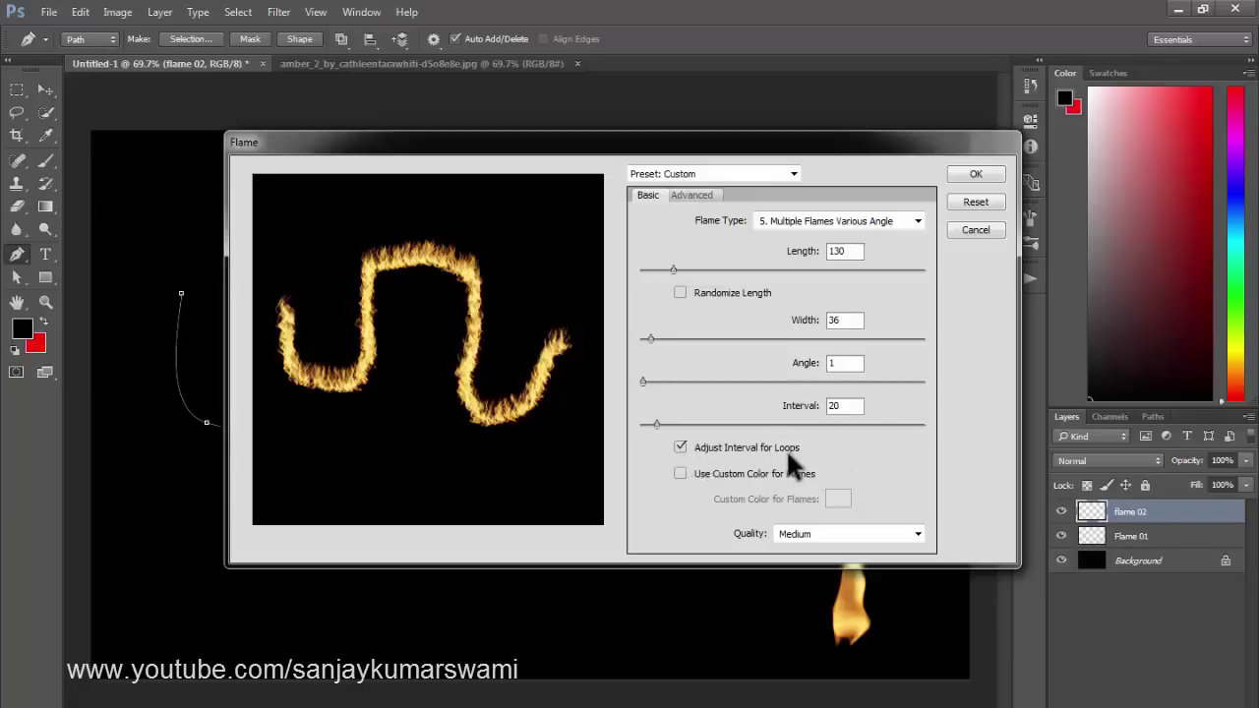
pyautogui.click(984, 232)
# Step: Select the whole winding path and delete it
pyautogui.press('a')
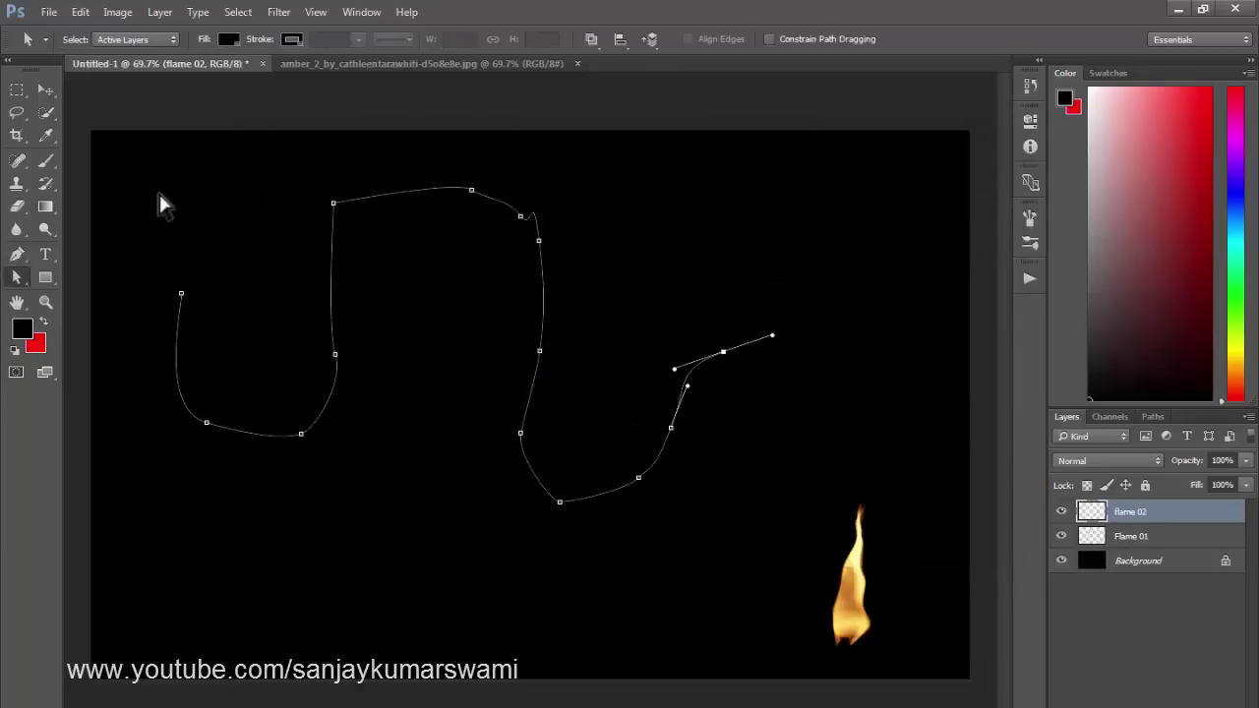
pyautogui.moveTo(149, 191); pyautogui.dragTo(520, 473)
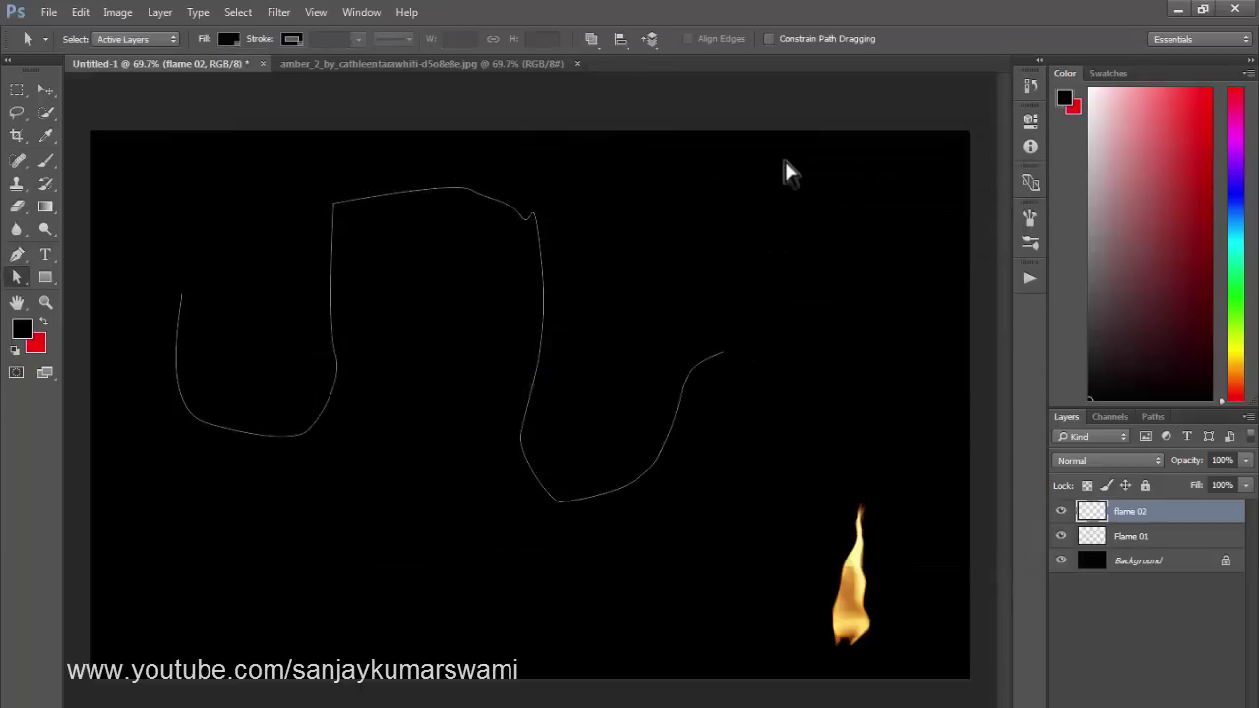
pyautogui.moveTo(784, 161); pyautogui.dragTo(146, 541)
pyautogui.press('Delete')
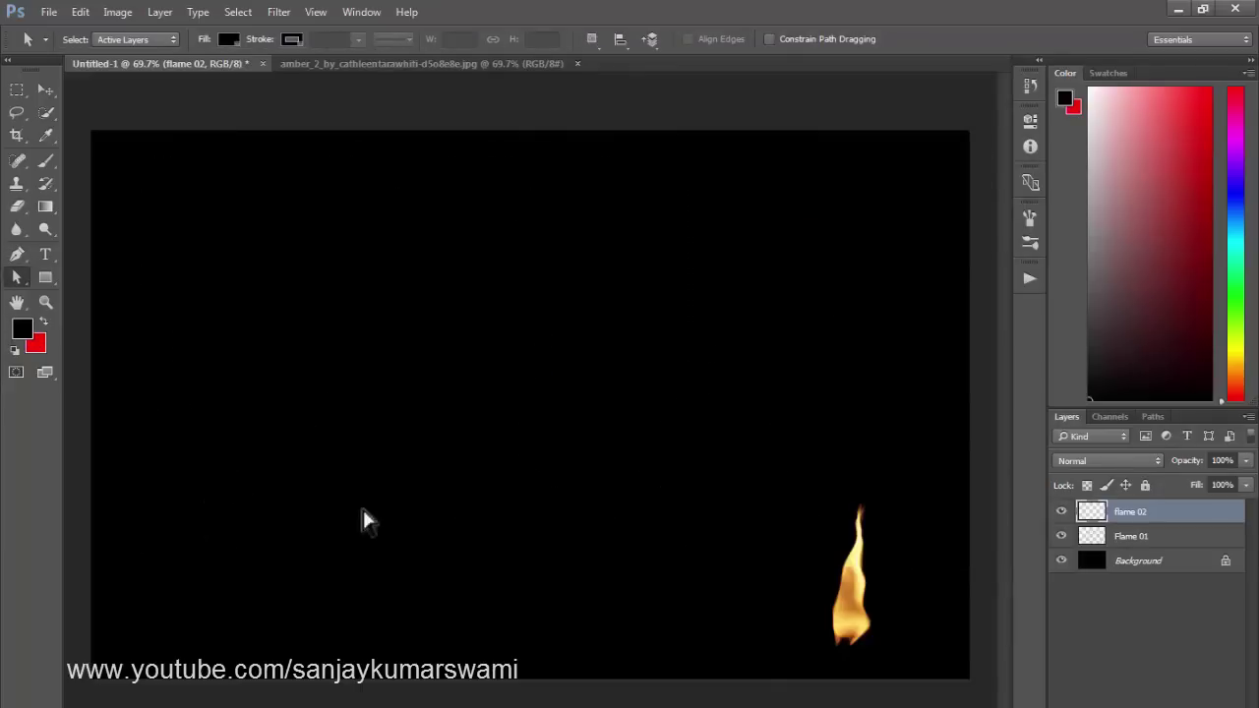
# Step: Draw a closed, rounded seven-point path with the Pen tool across the left half of the canvas
pyautogui.press('p')
pyautogui.moveTo(229, 288); pyautogui.dragTo(241, 284)
pyautogui.moveTo(191, 418); pyautogui.dragTo(236, 469)
pyautogui.moveTo(485, 532); pyautogui.dragTo(514, 492)
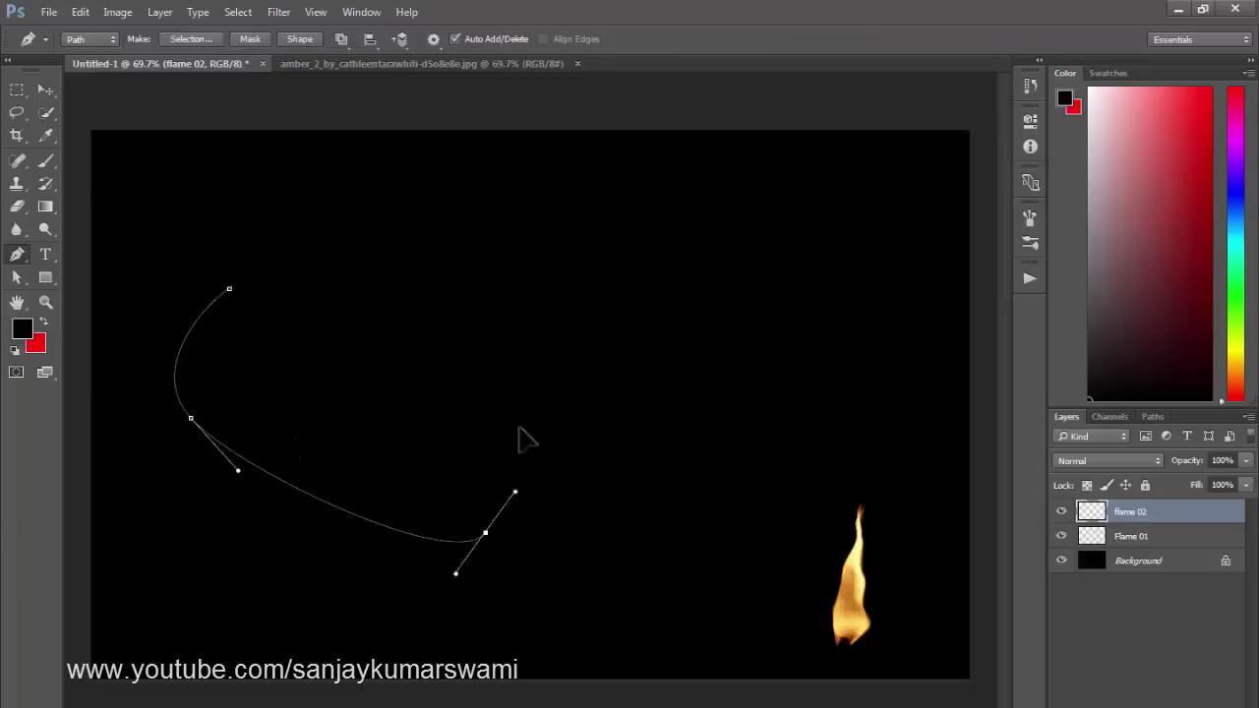
pyautogui.moveTo(511, 388); pyautogui.dragTo(508, 372)
pyautogui.click(476, 288)
pyautogui.moveTo(395, 218); pyautogui.dragTo(352, 215)
pyautogui.moveTo(311, 222); pyautogui.dragTo(283, 233)
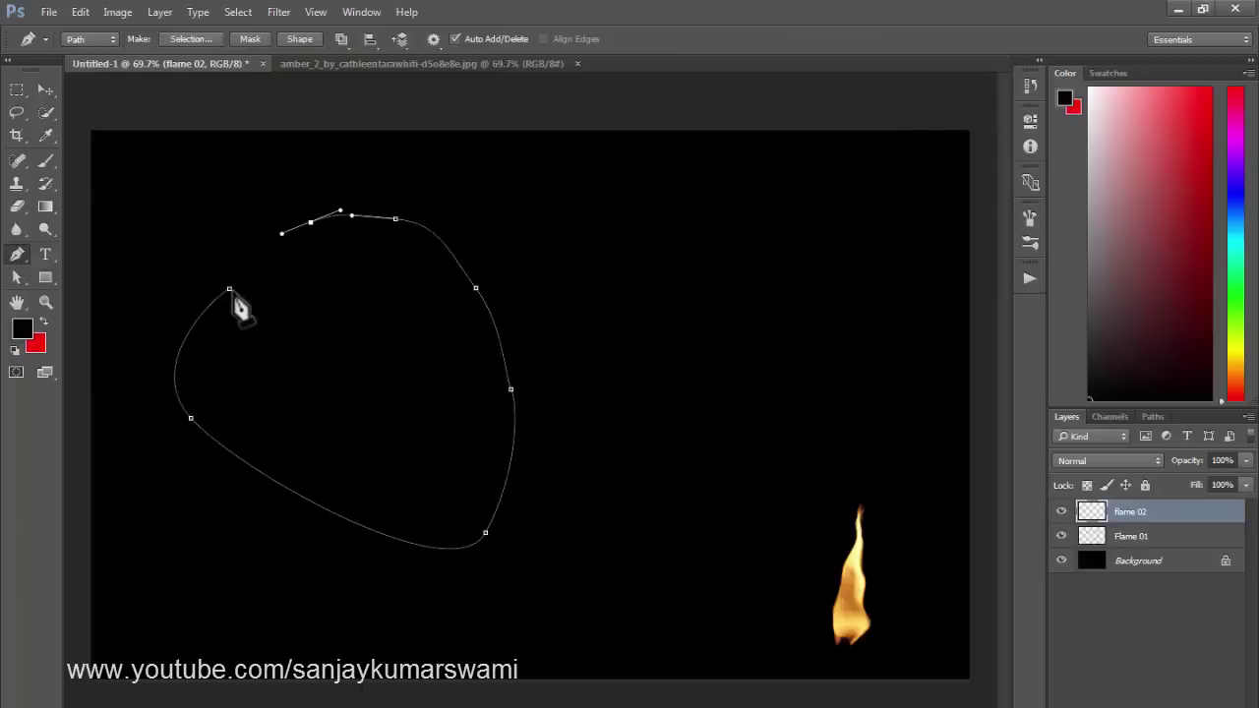
pyautogui.click(229, 289)
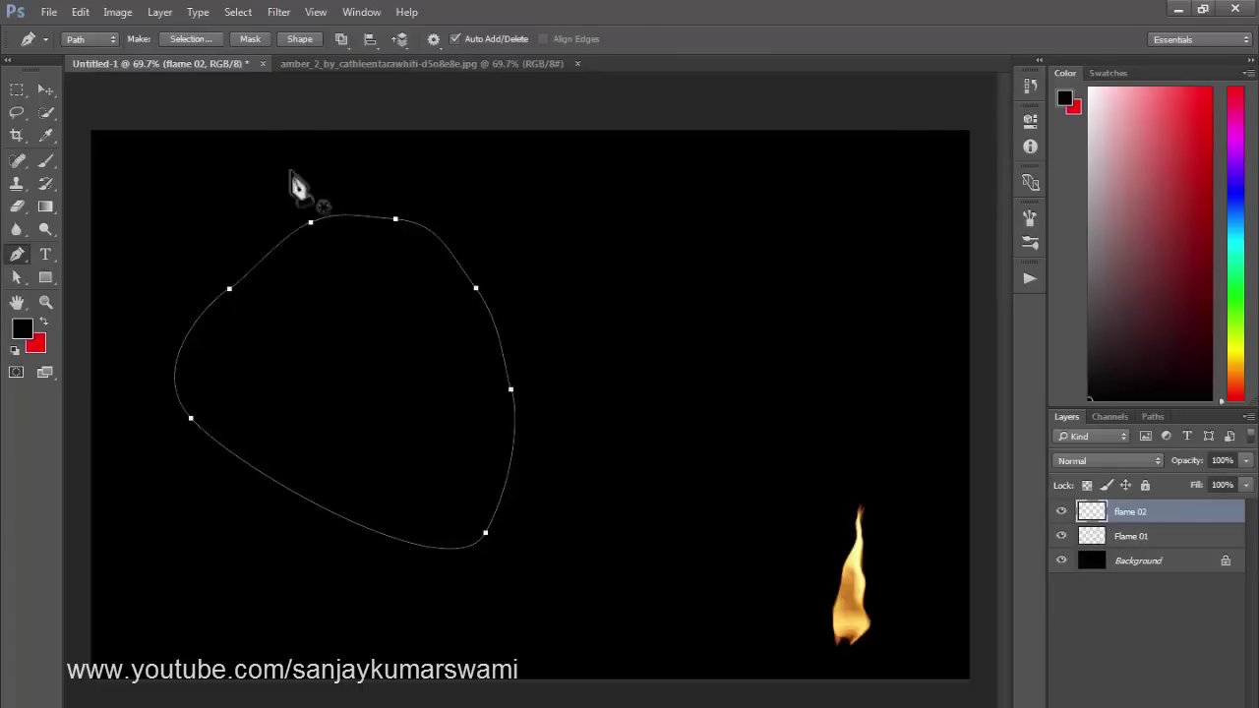
# Step: Open the Flame filter for the closed path and set the flame type to Multiple Flames Various Angle
pyautogui.click(281, 12)
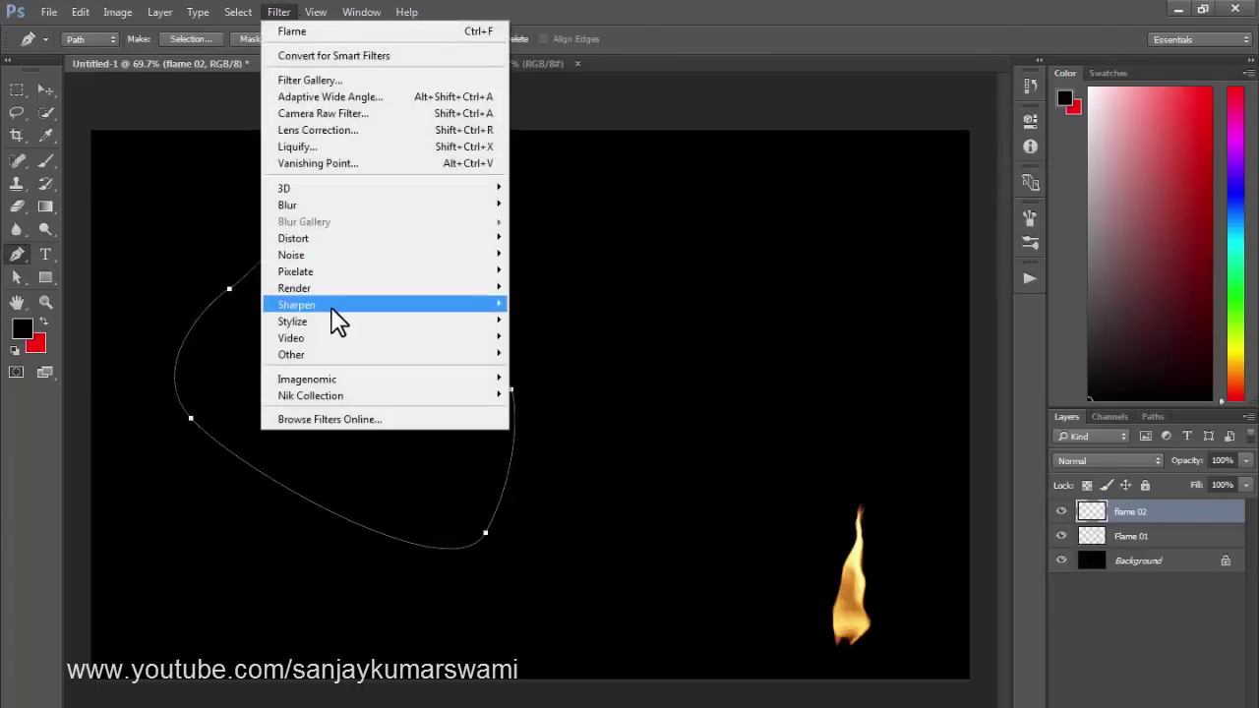
pyautogui.click(473, 46)
pyautogui.click(277, 12)
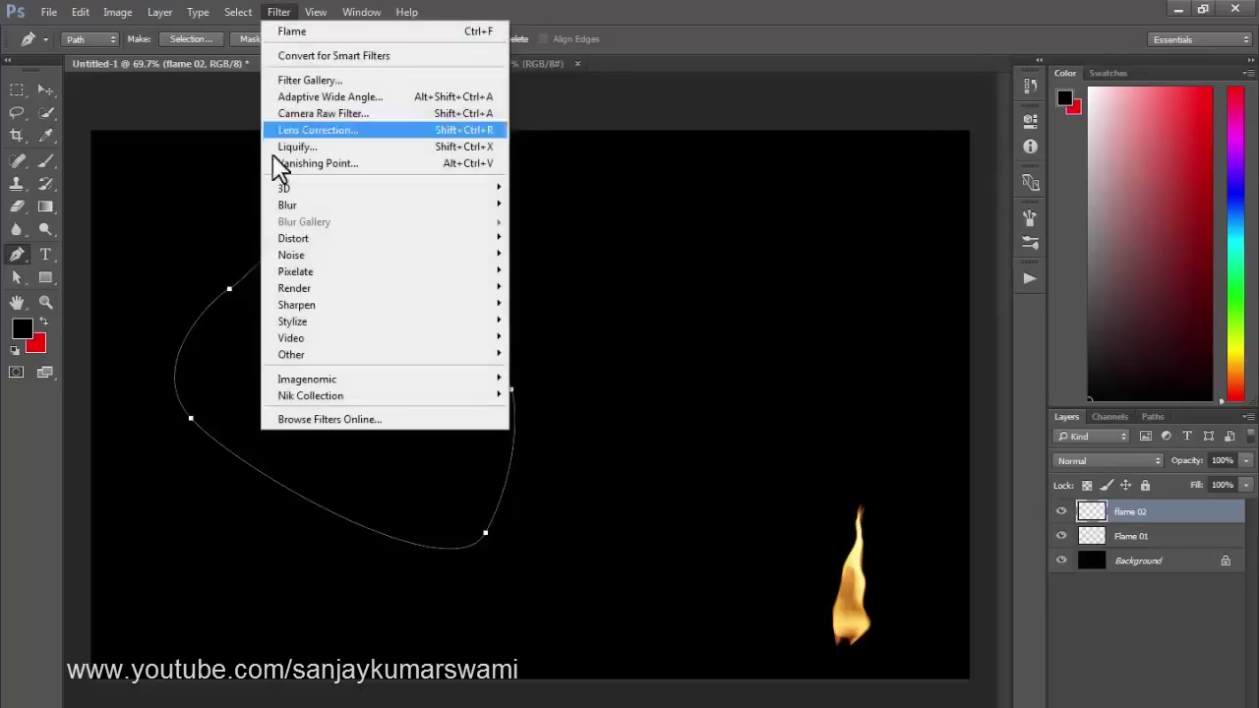
pyautogui.moveTo(363, 285)
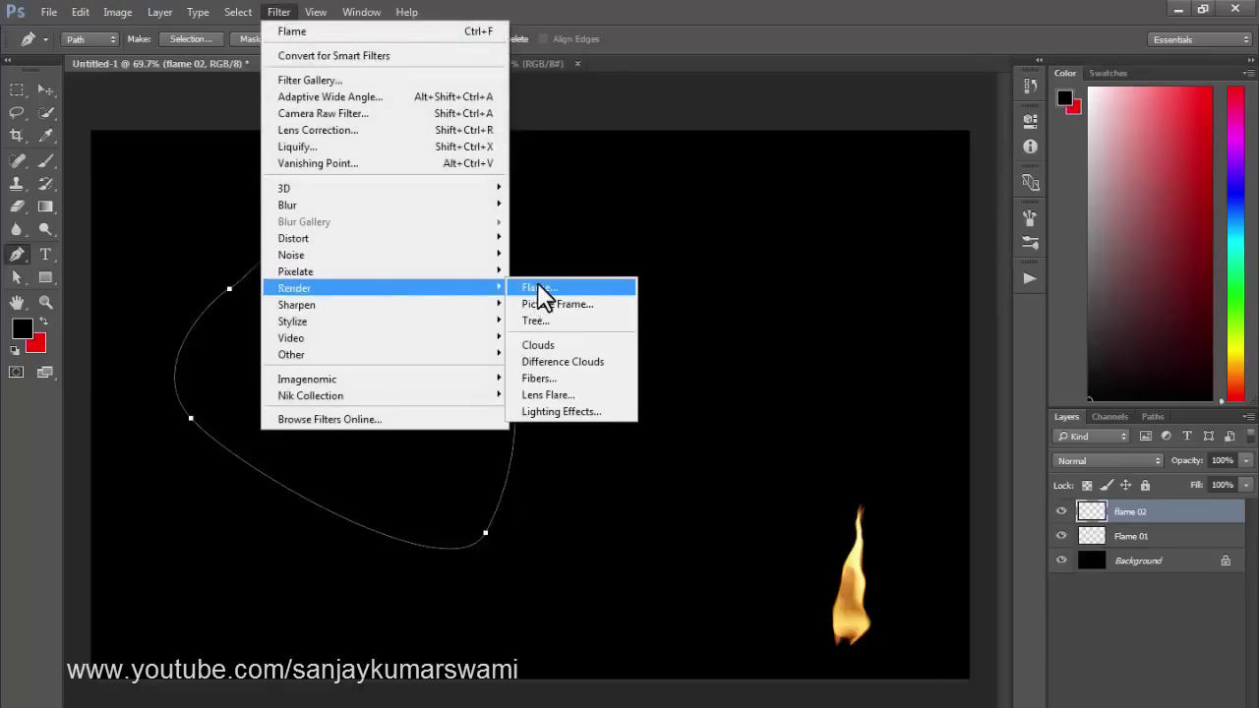
pyautogui.click(620, 286)
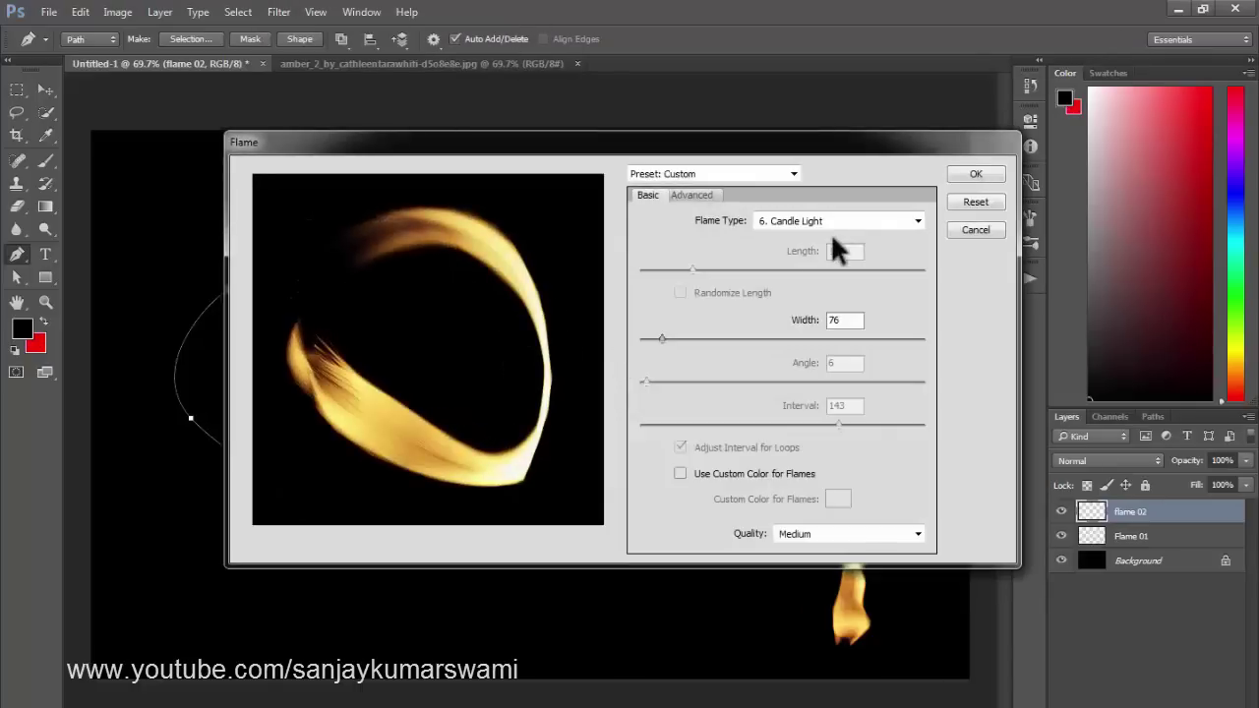
pyautogui.click(831, 223)
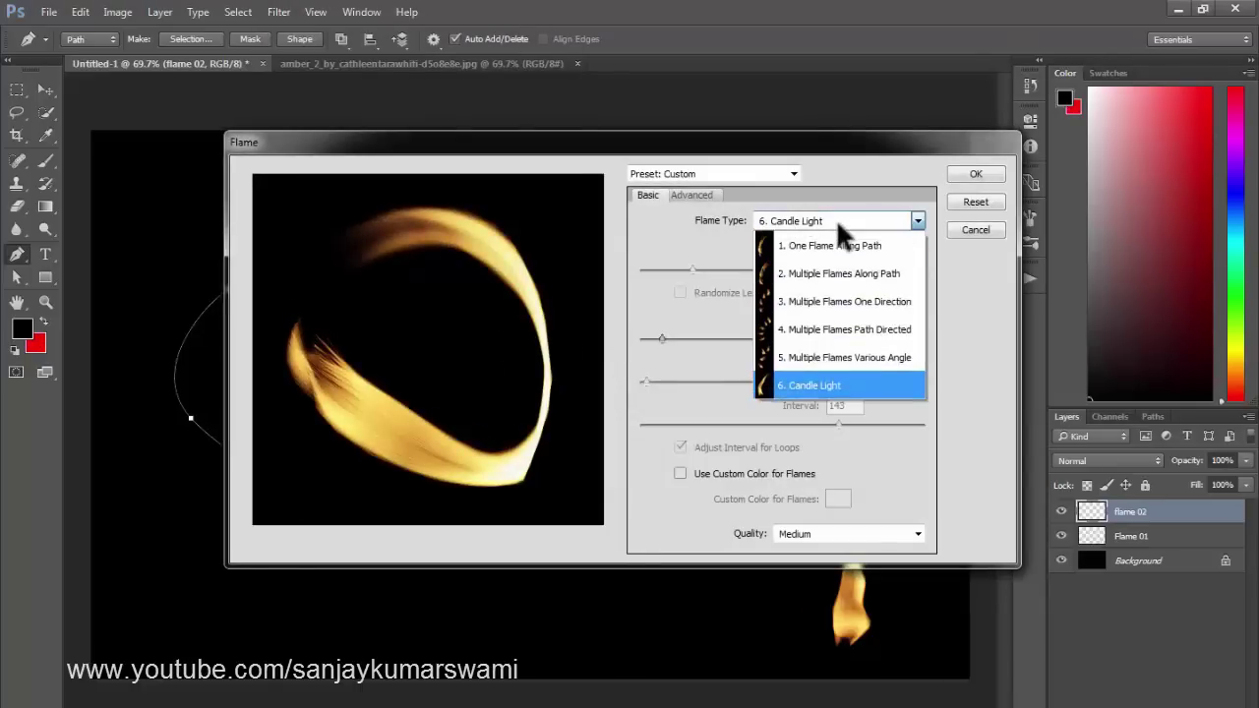
pyautogui.click(811, 356)
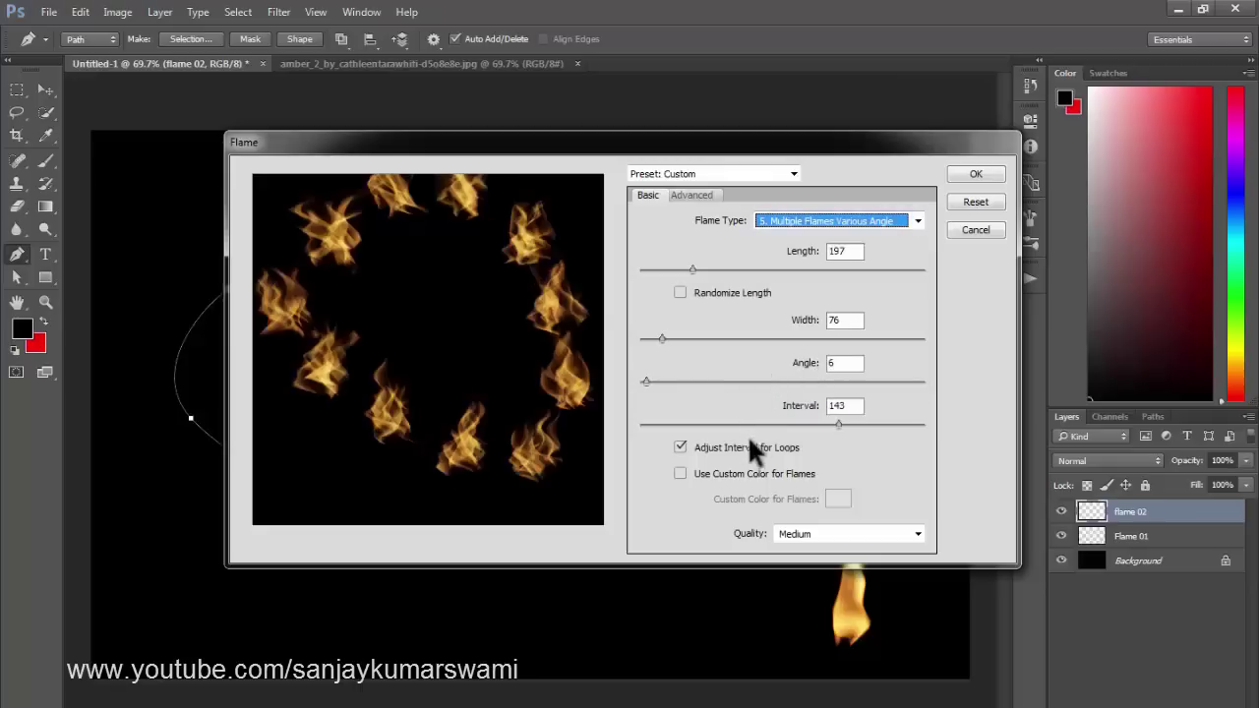
# Step: Compare the flames with Adjust Interval for Loops off and on, and cancel the Flame filter
pyautogui.click(680, 448)
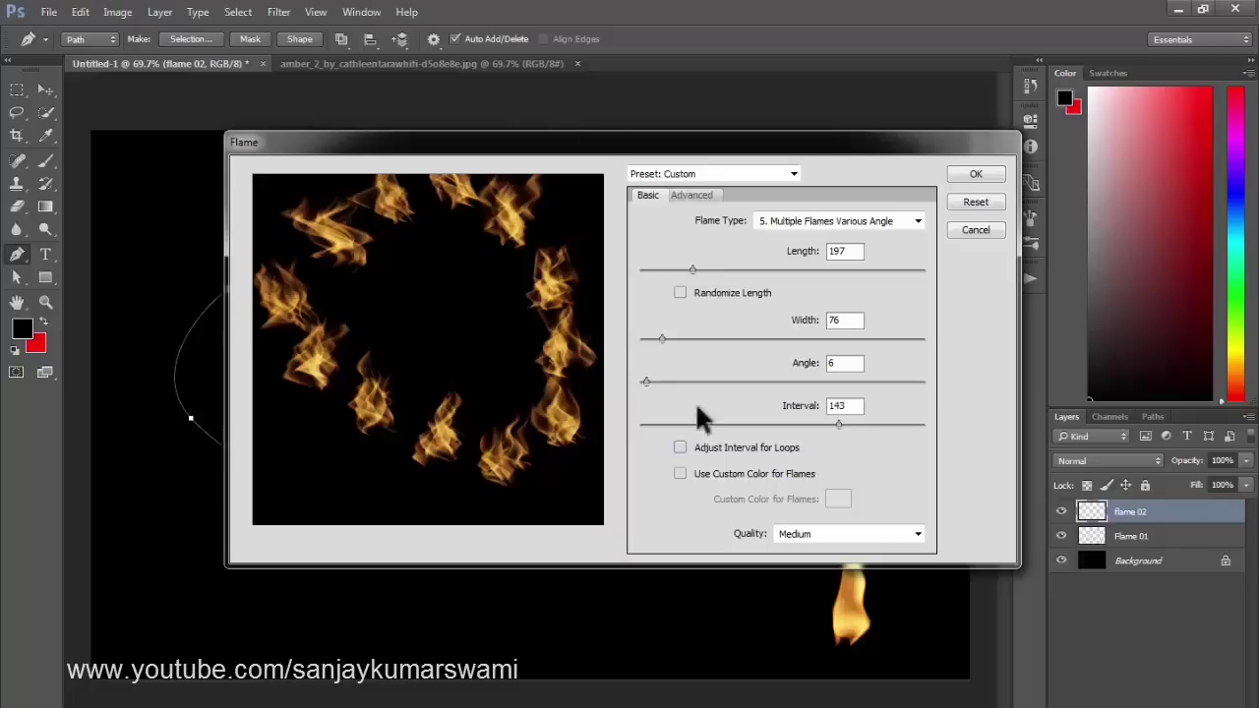
pyautogui.click(681, 448)
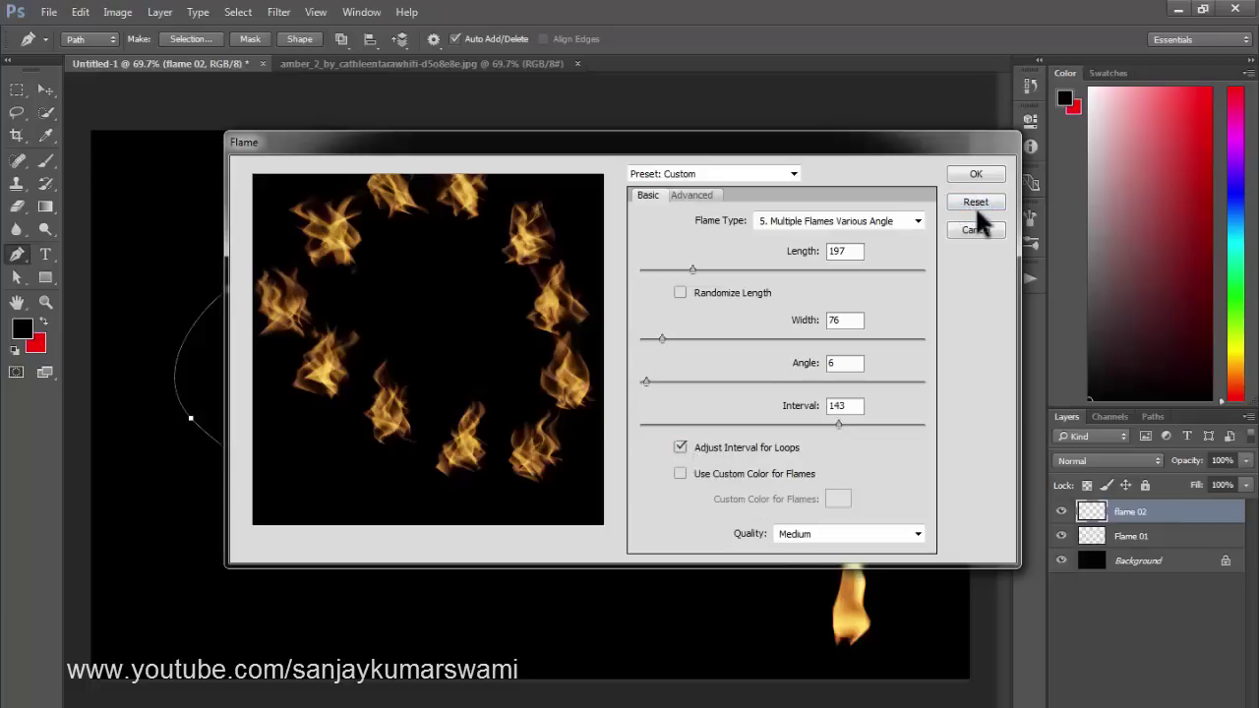
pyautogui.click(980, 233)
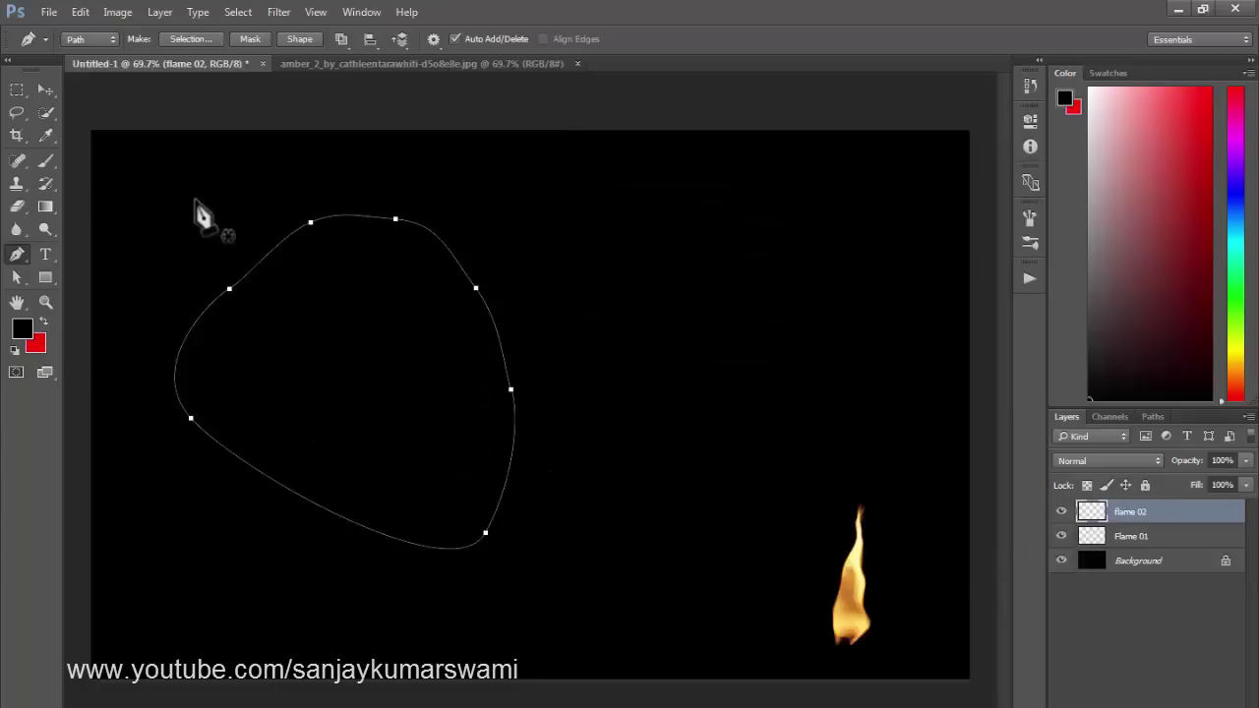
# Step: Select the closed loop path and delete it
pyautogui.press('a')
pyautogui.moveTo(155, 206); pyautogui.dragTo(551, 600)
pyautogui.press('Delete')
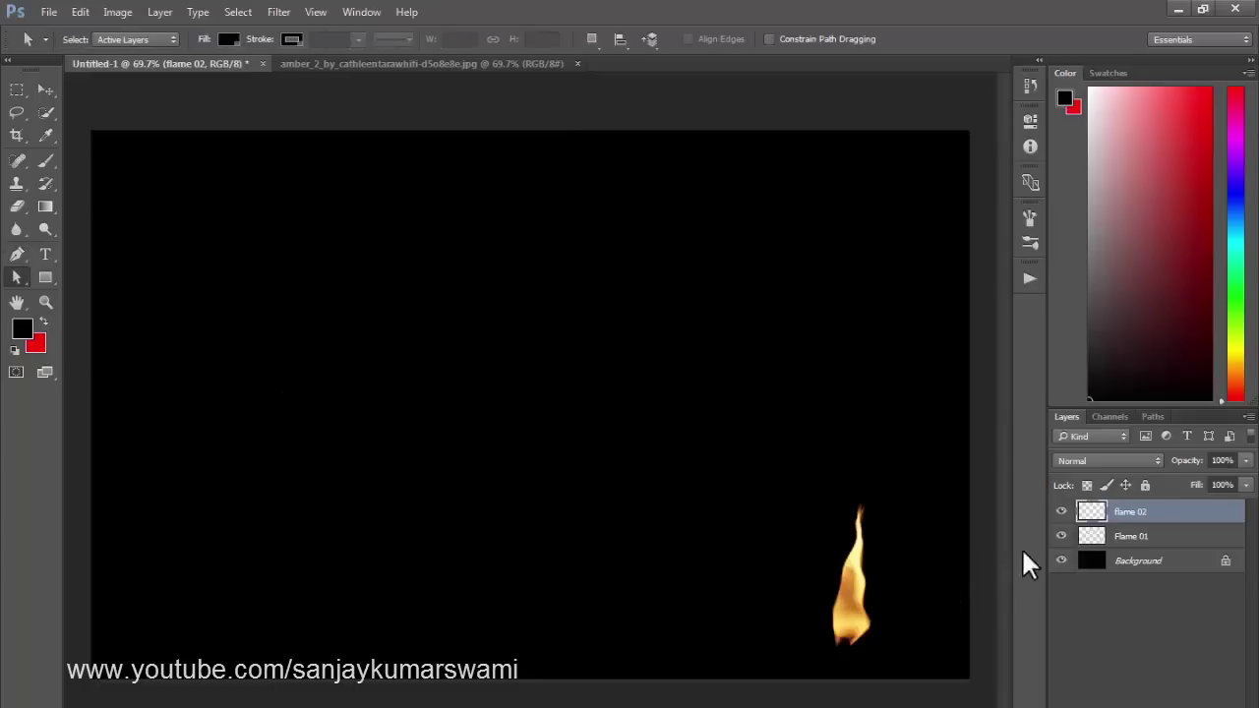
# Step: Add the text WORLD at the canvas's left on the flame 02 layer and commit it
pyautogui.doubleClick(1142, 512)
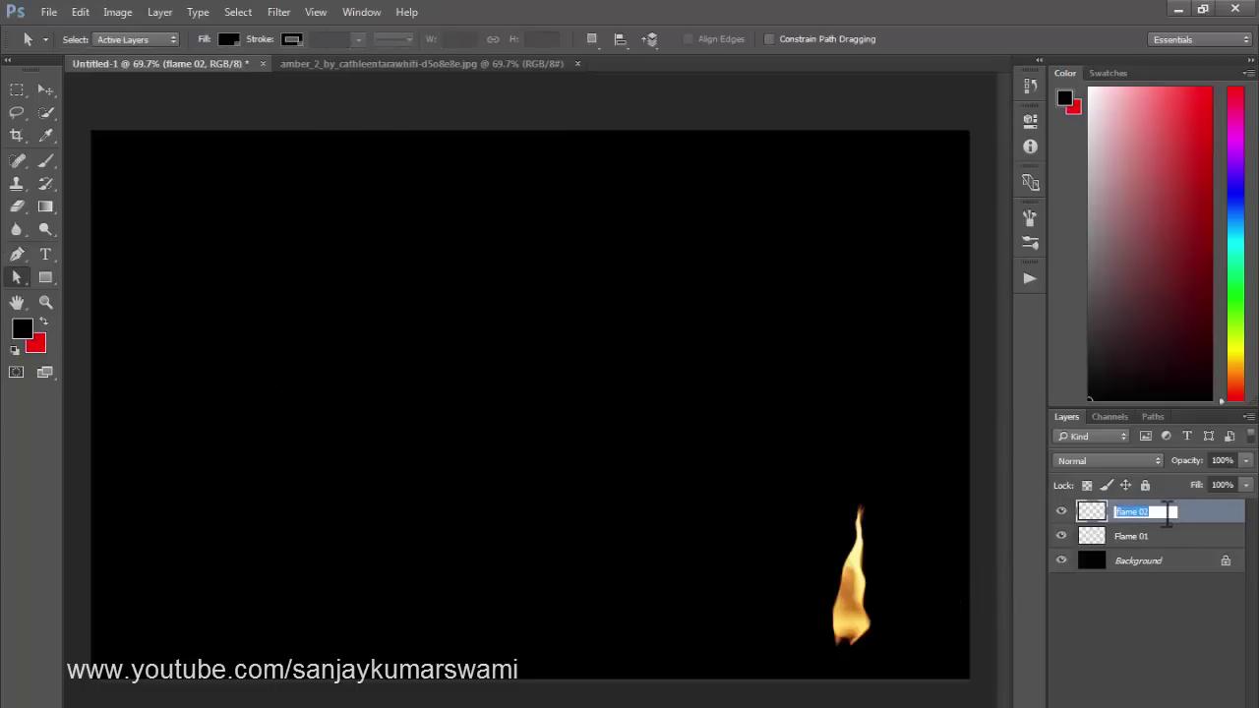
pyautogui.press('Return')
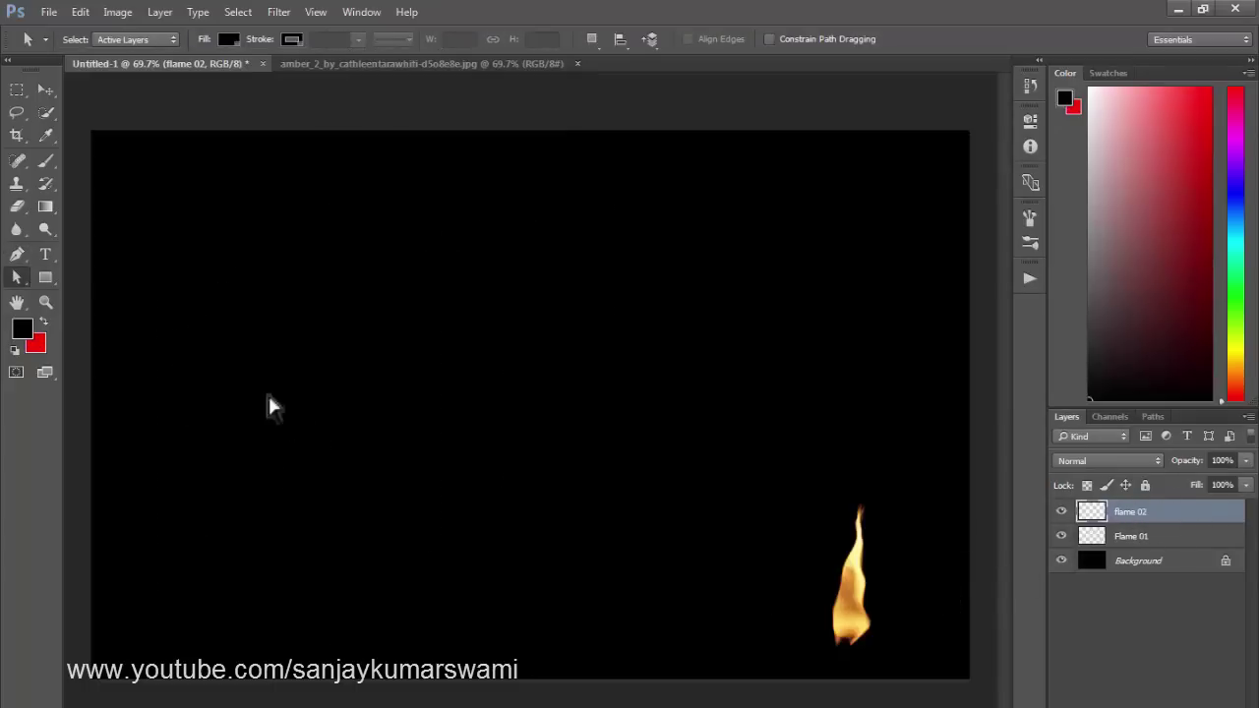
pyautogui.click(46, 254)
pyautogui.click(191, 377)
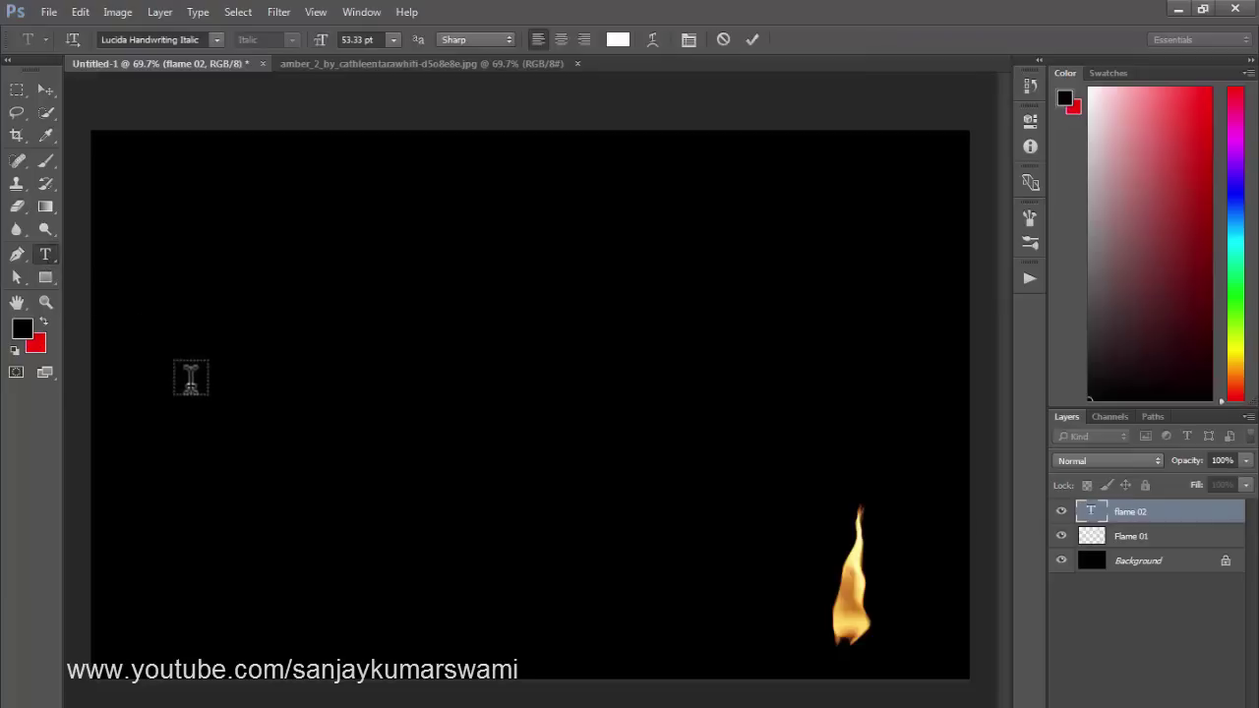
pyautogui.write('WORLD')
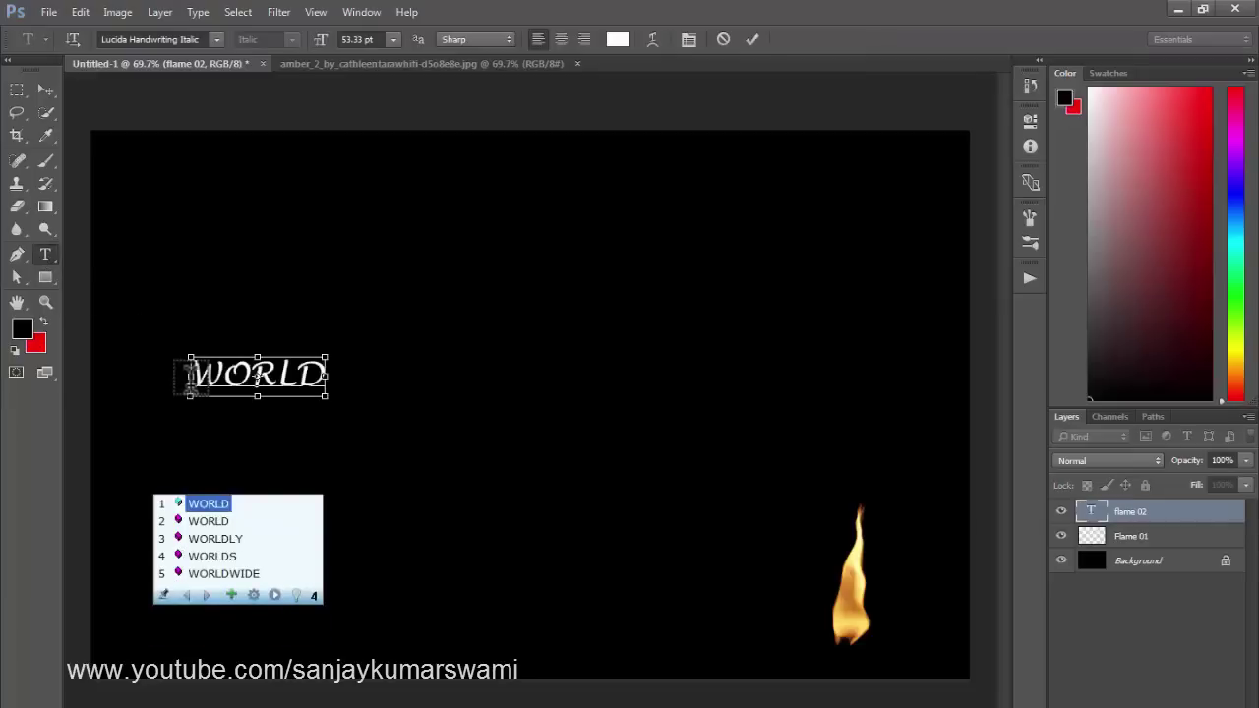
pyautogui.write(' v')
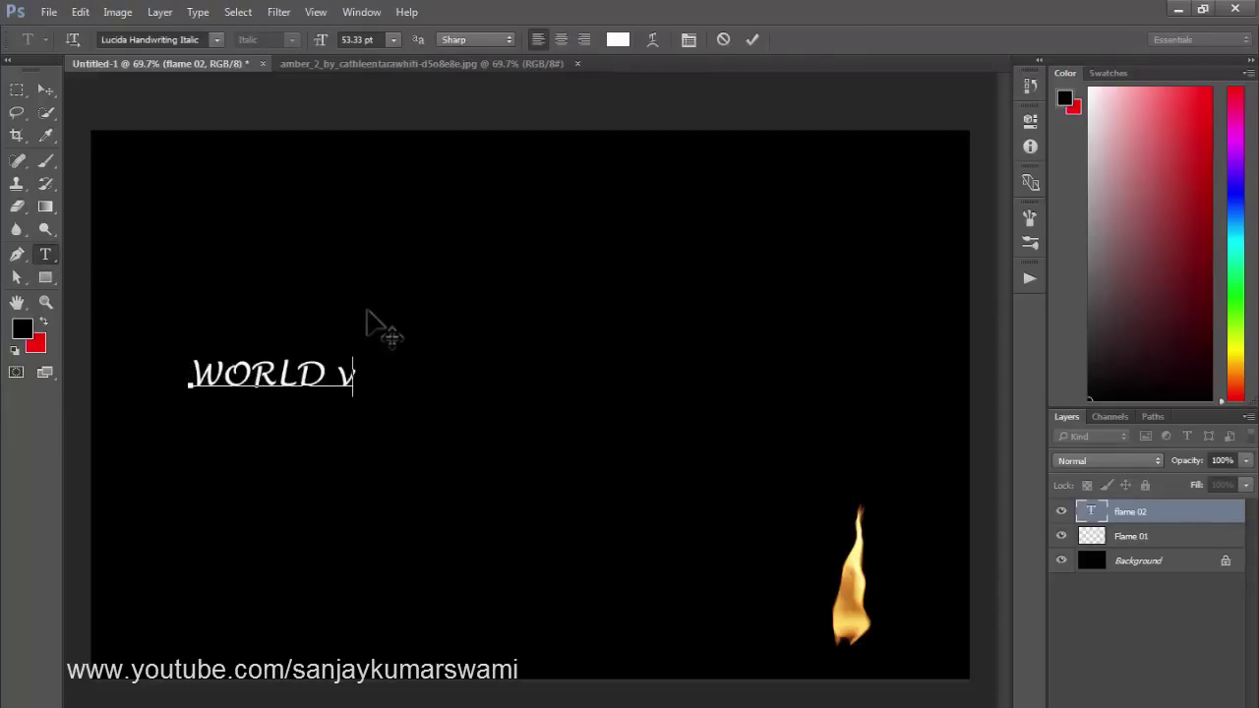
pyautogui.press('BackSpace')
pyautogui.press('BackSpace')
pyautogui.hotkey('ctrl', 'Return')
pyautogui.press('v')
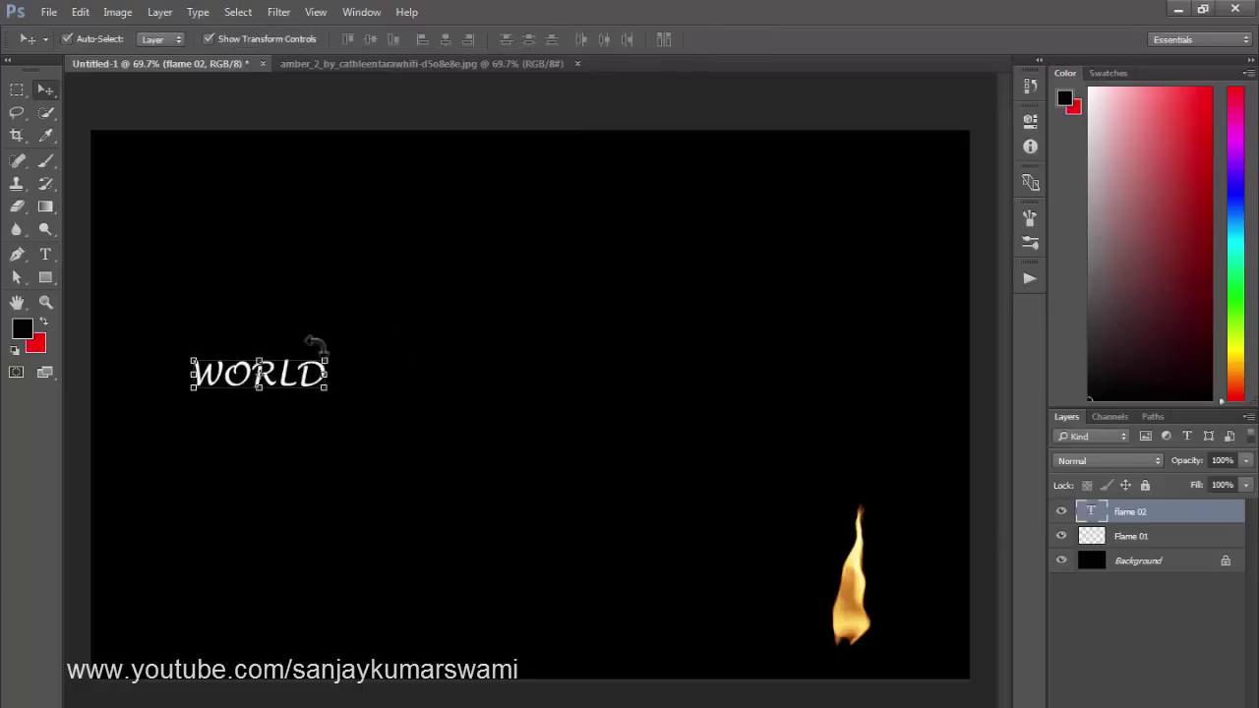
# Step: Enlarge the WORLD text to roughly three times its size and position it near the middle of the canvas
pyautogui.hotkey('ctrl', 't')
pyautogui.moveTo(334, 352); pyautogui.dragTo(731, 191)
pyautogui.moveTo(563, 311); pyautogui.dragTo(574, 336)
pyautogui.moveTo(770, 266); pyautogui.dragTo(692, 286)
pyautogui.press('Return')
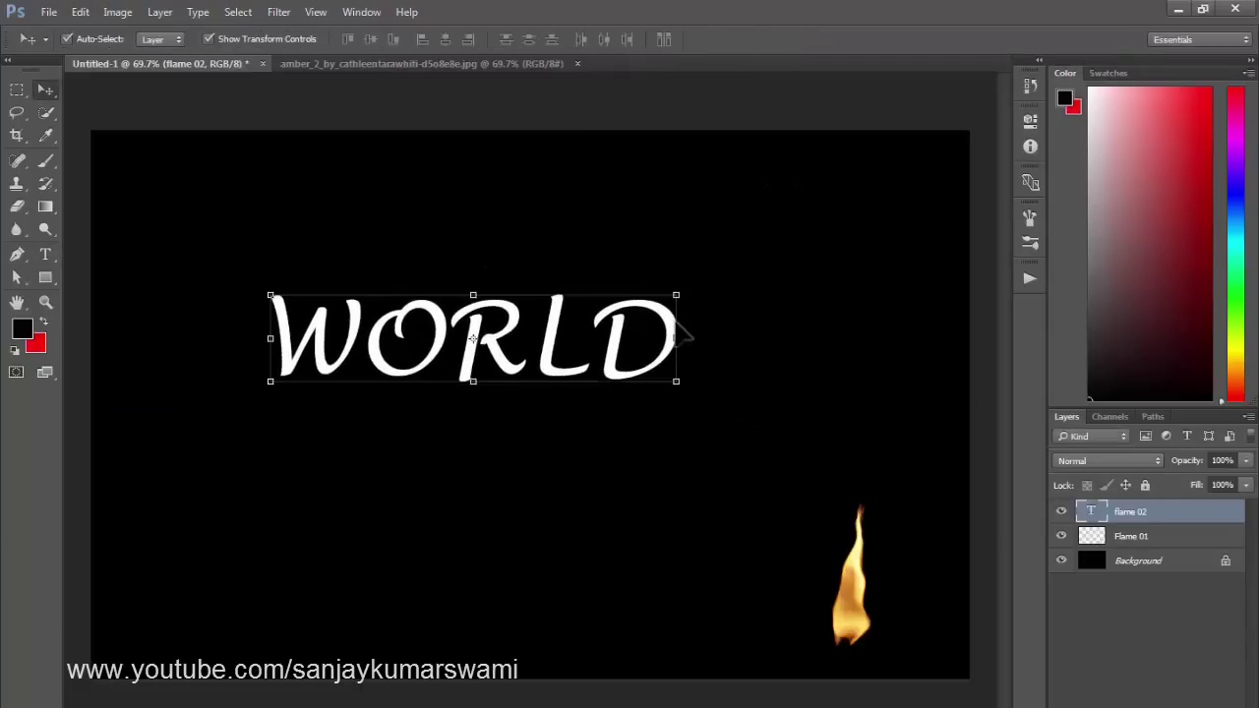
# Step: Create a work path from the WORLD text and check it with the text layer briefly hidden
pyautogui.rightClick(1171, 518)
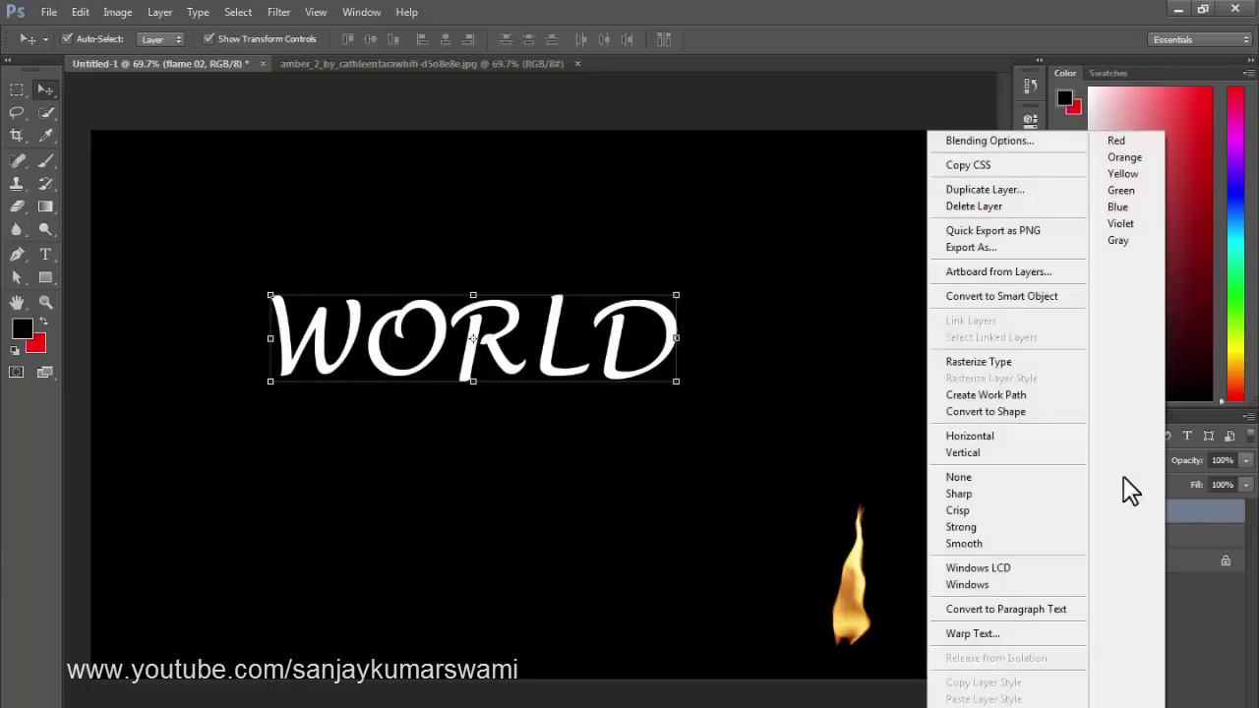
pyautogui.click(1012, 393)
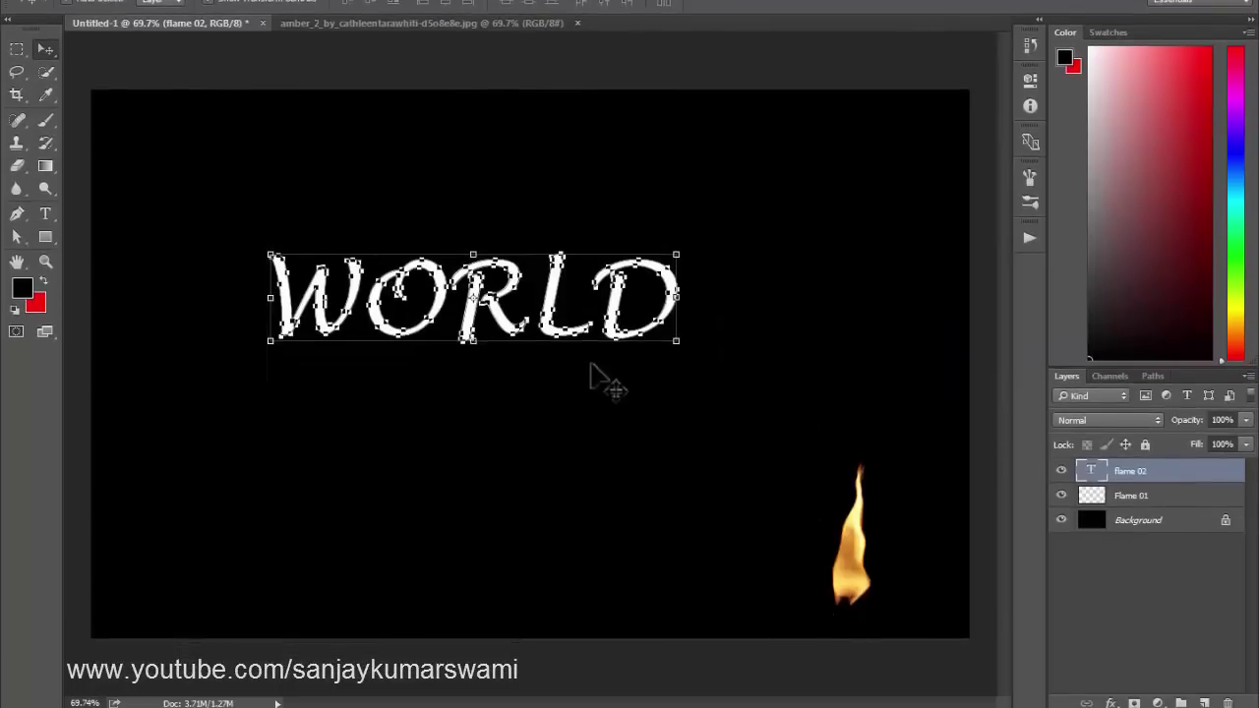
pyautogui.click(1061, 472)
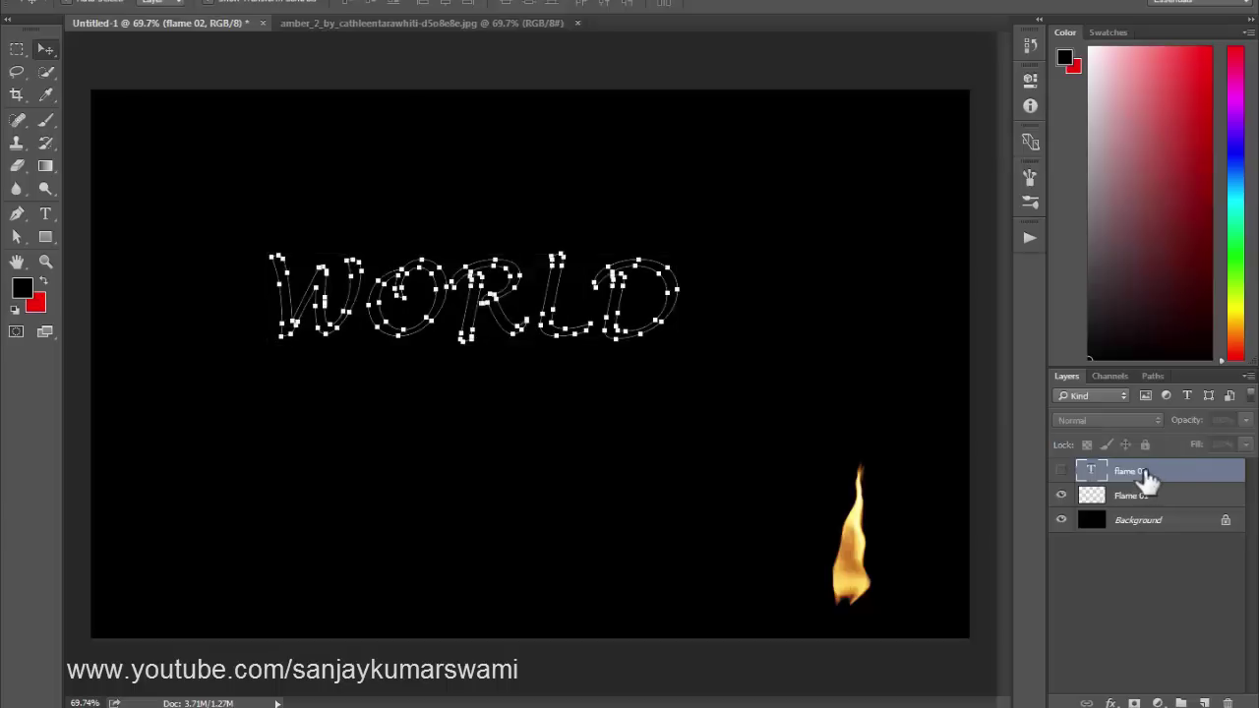
pyautogui.click(1062, 471)
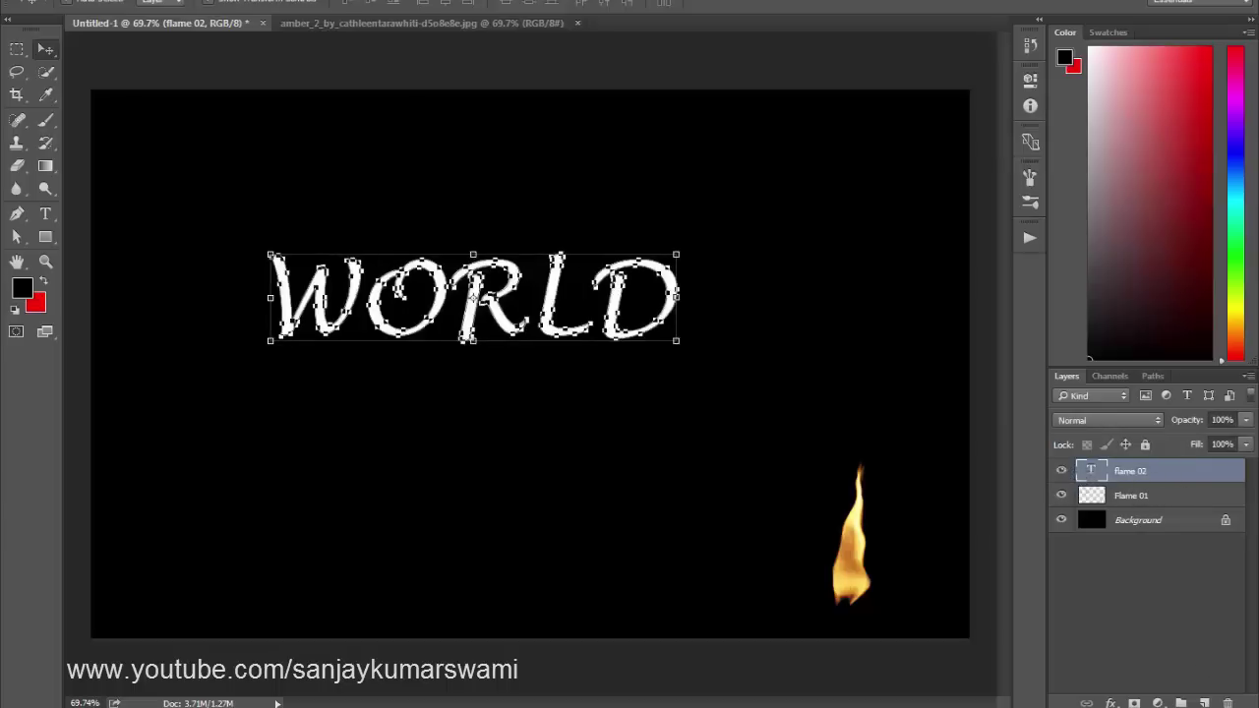
# Step: Add a new layer above the text layer and name it flame 2
pyautogui.click(1204, 702)
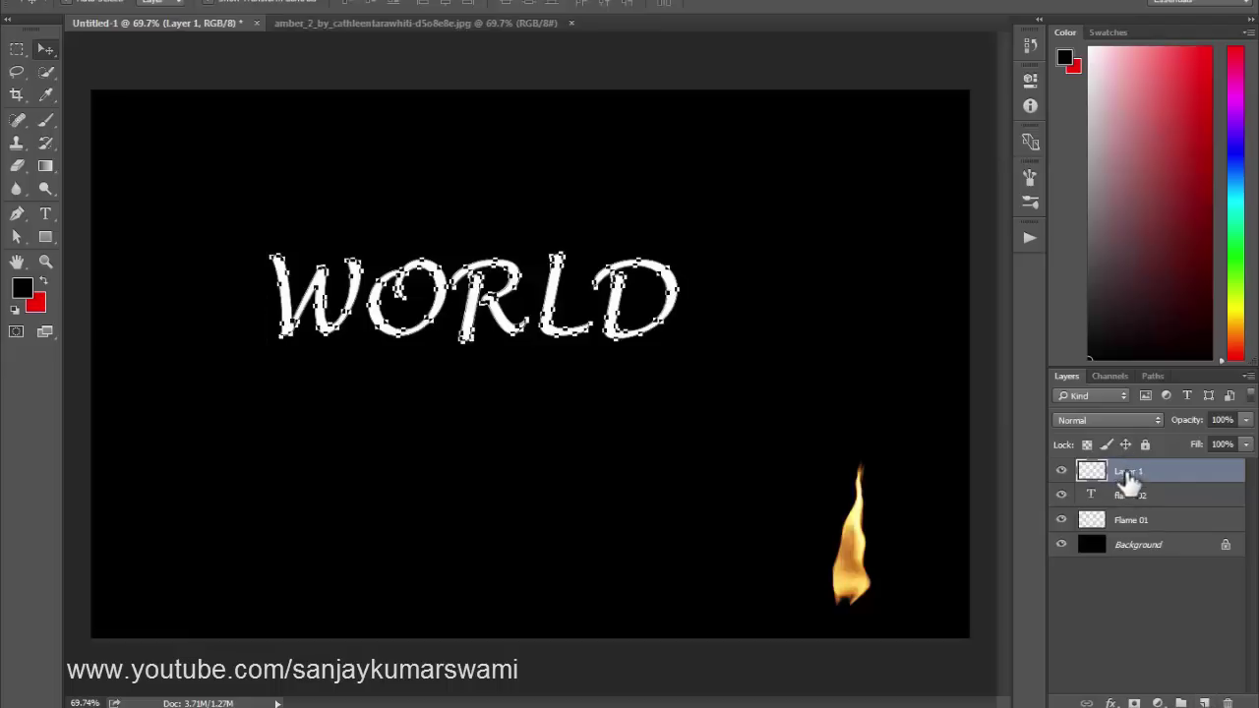
pyautogui.doubleClick(1127, 474)
pyautogui.write('flame 00')
pyautogui.press('BackSpace')
pyautogui.press('BackSpace')
pyautogui.write('2')
pyautogui.press('Return')
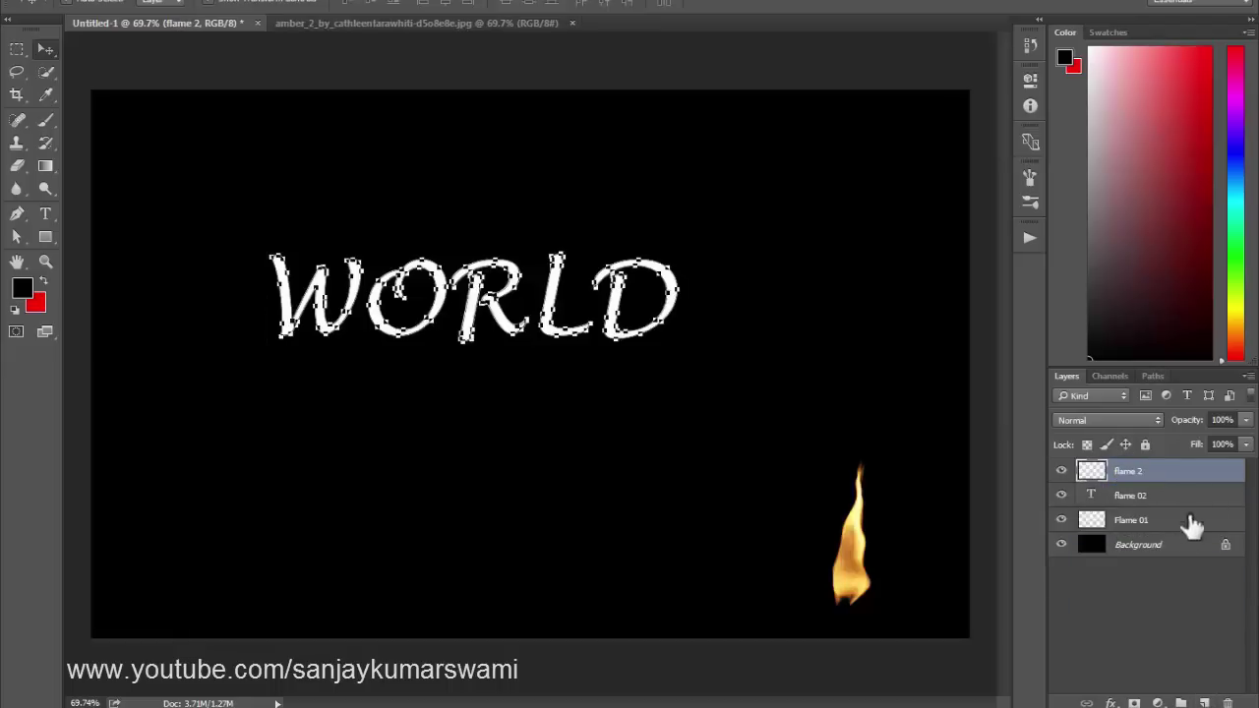
# Step: Rename the WORLD text layer as text and hide it briefly to check the work path beneath
pyautogui.click(1130, 499)
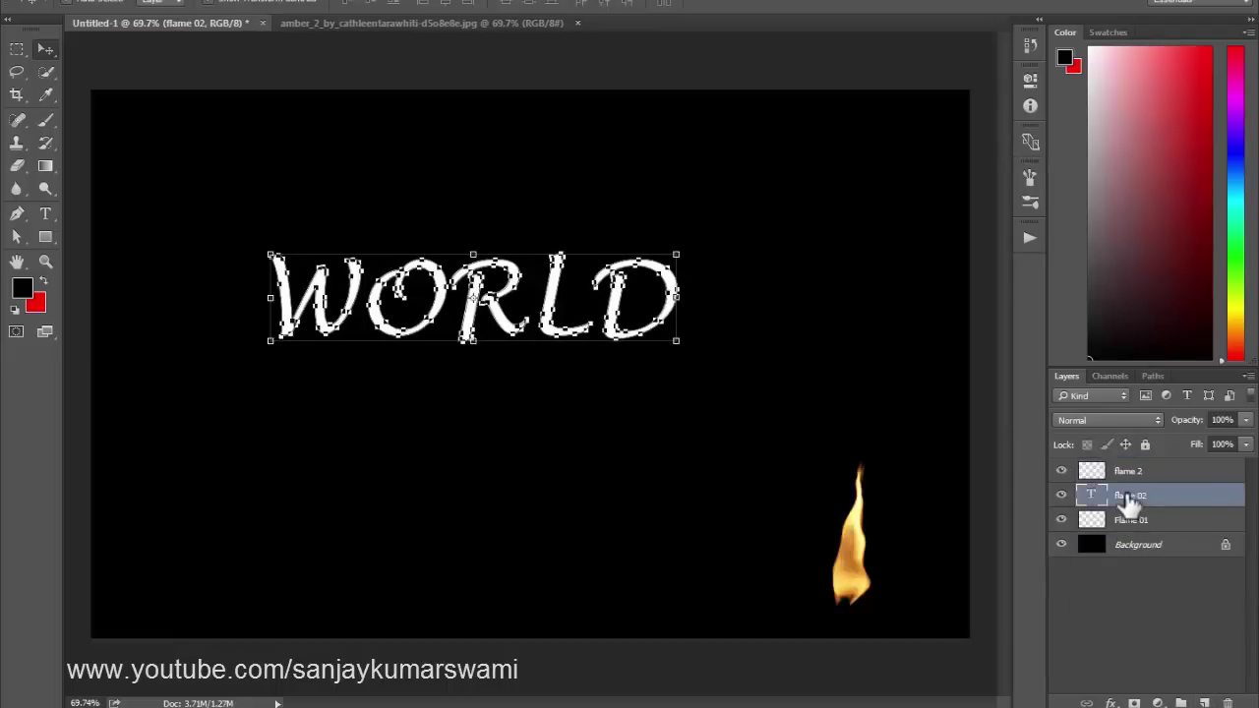
pyautogui.doubleClick(1131, 496)
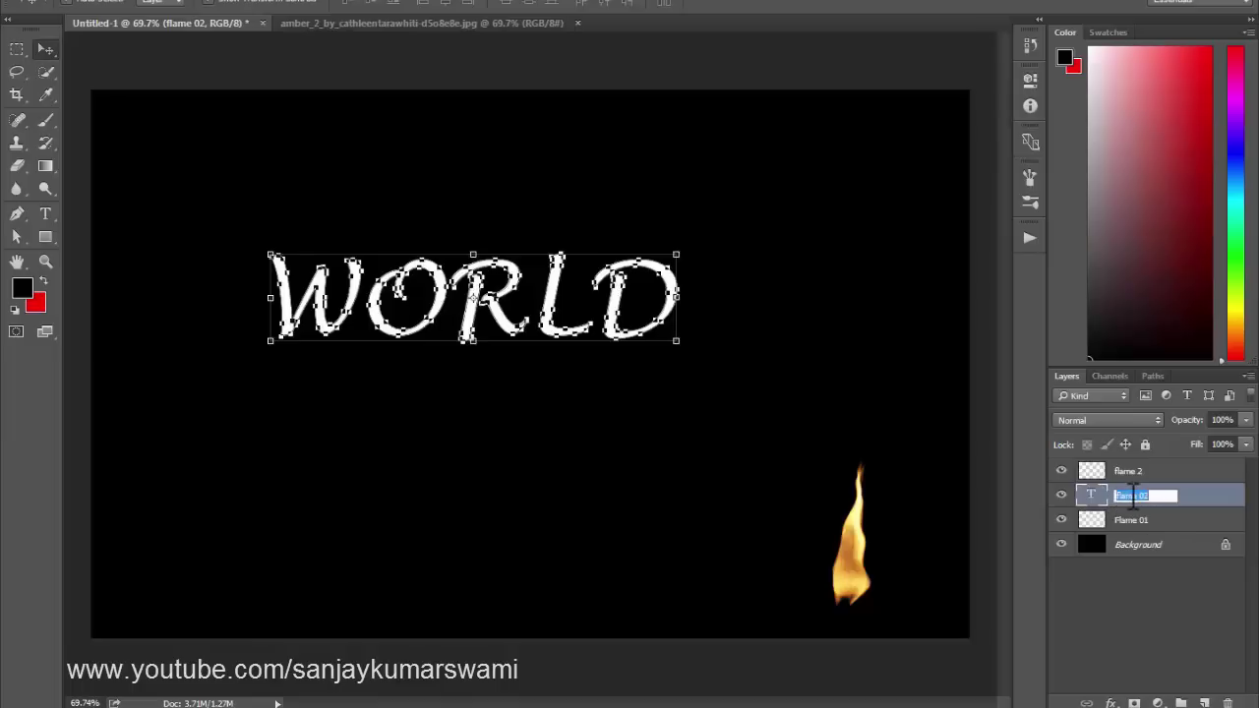
pyautogui.write('text')
pyautogui.press('Return')
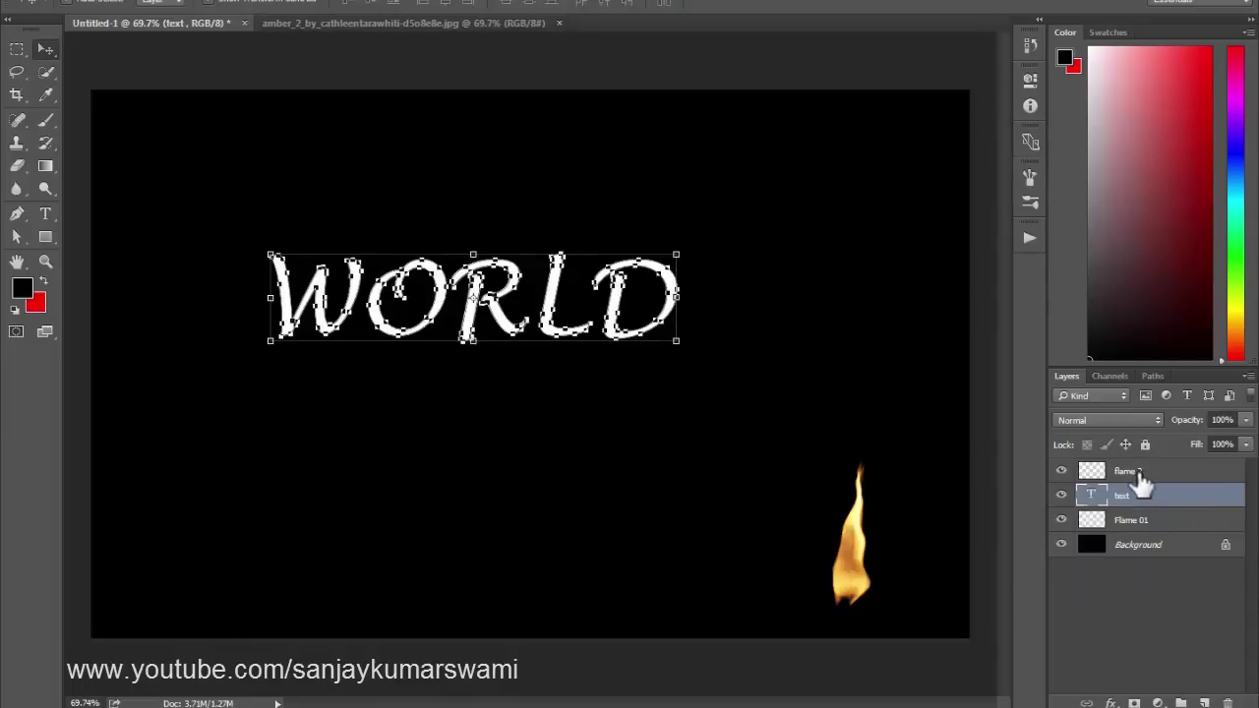
pyautogui.click(1062, 497)
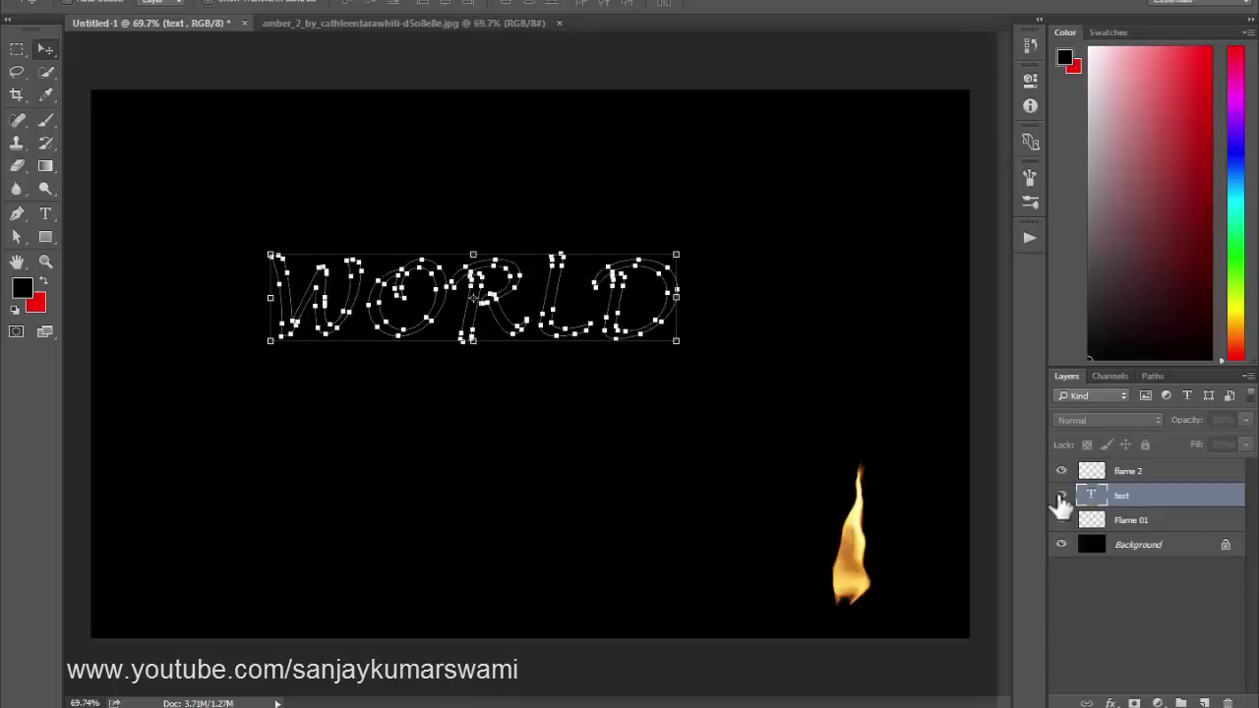
pyautogui.click(1061, 496)
# Step: Select the whole WORLD path and open the Flame filter for it on the flame 2 layer
pyautogui.click(1149, 473)
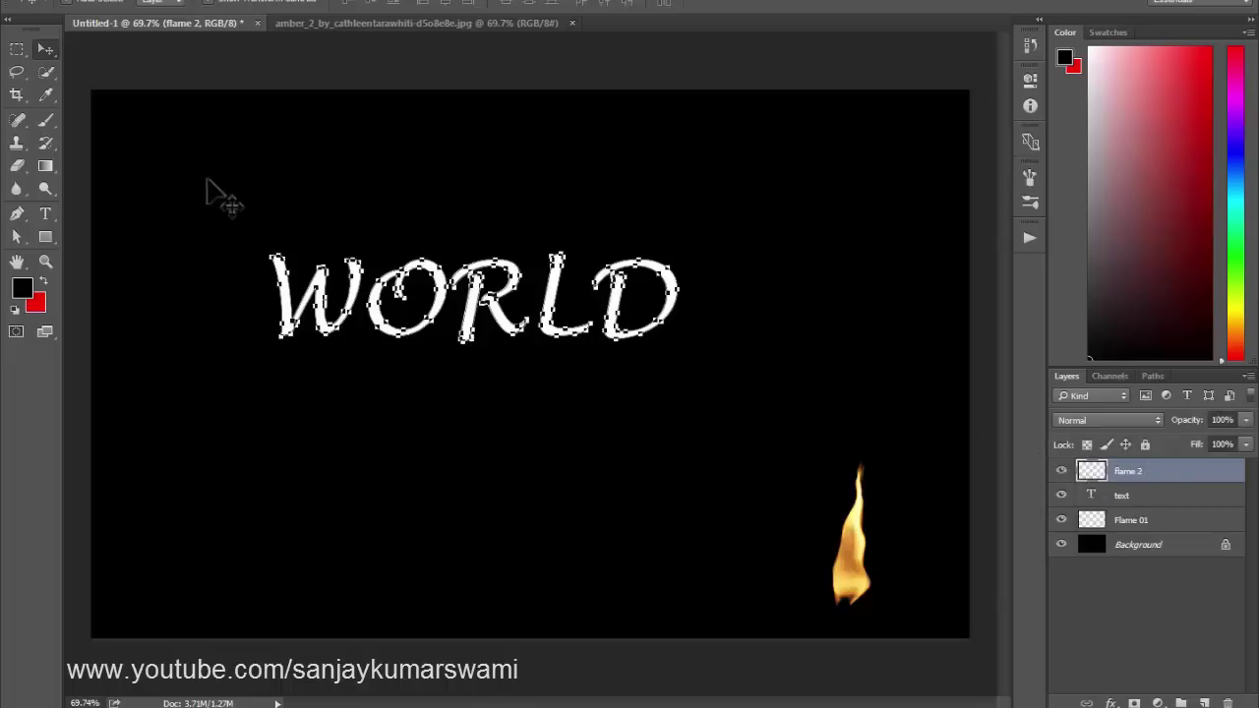
pyautogui.click(18, 236)
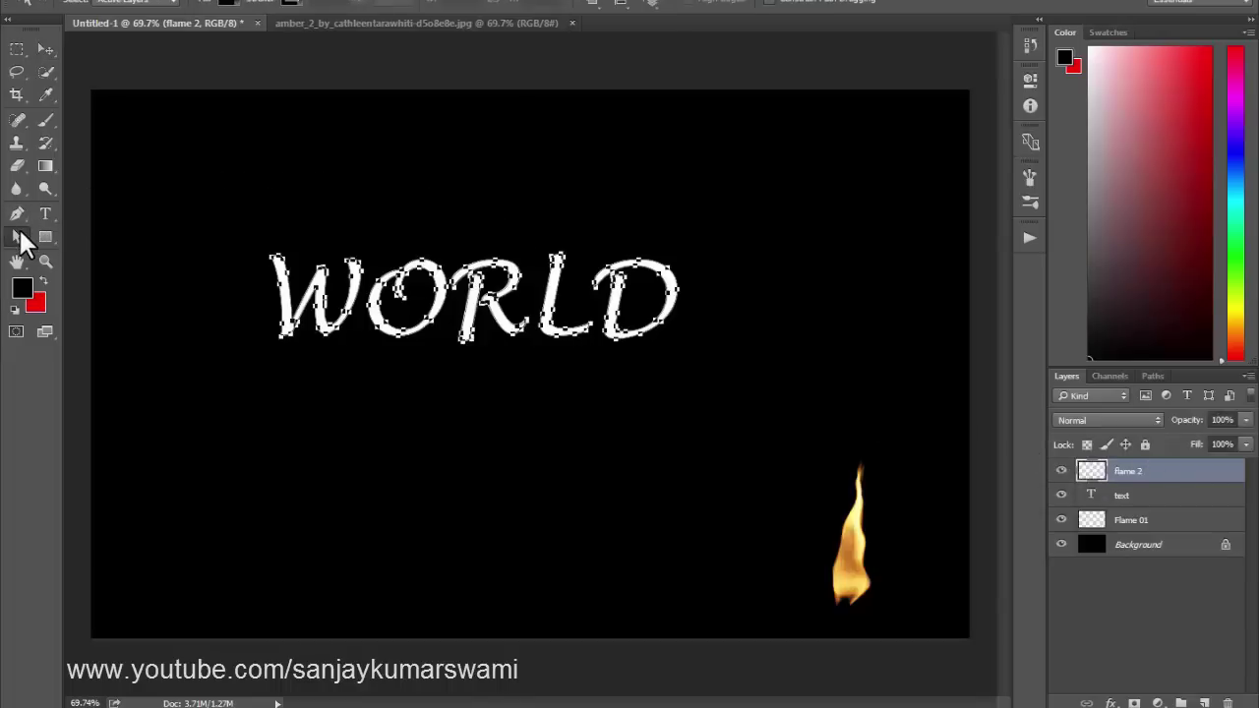
pyautogui.moveTo(17, 237); pyautogui.dragTo(93, 236)
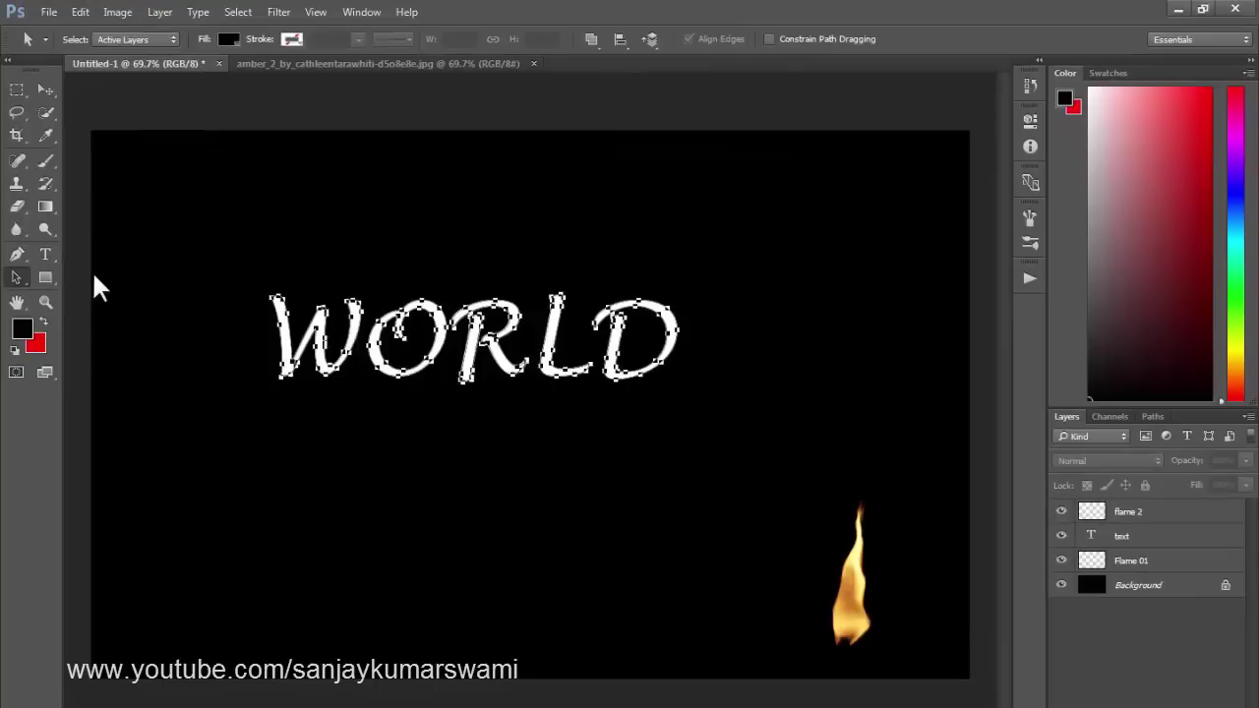
pyautogui.moveTo(204, 224); pyautogui.dragTo(739, 438)
pyautogui.click(280, 12)
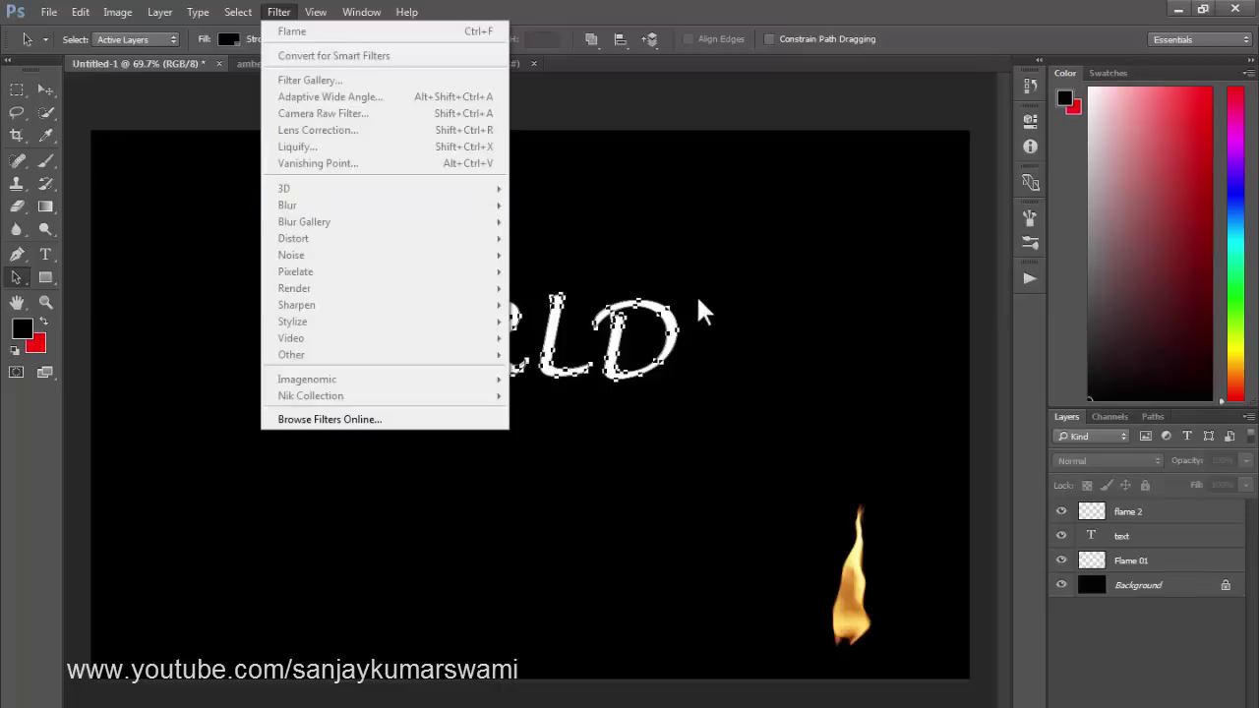
pyautogui.click(1165, 513)
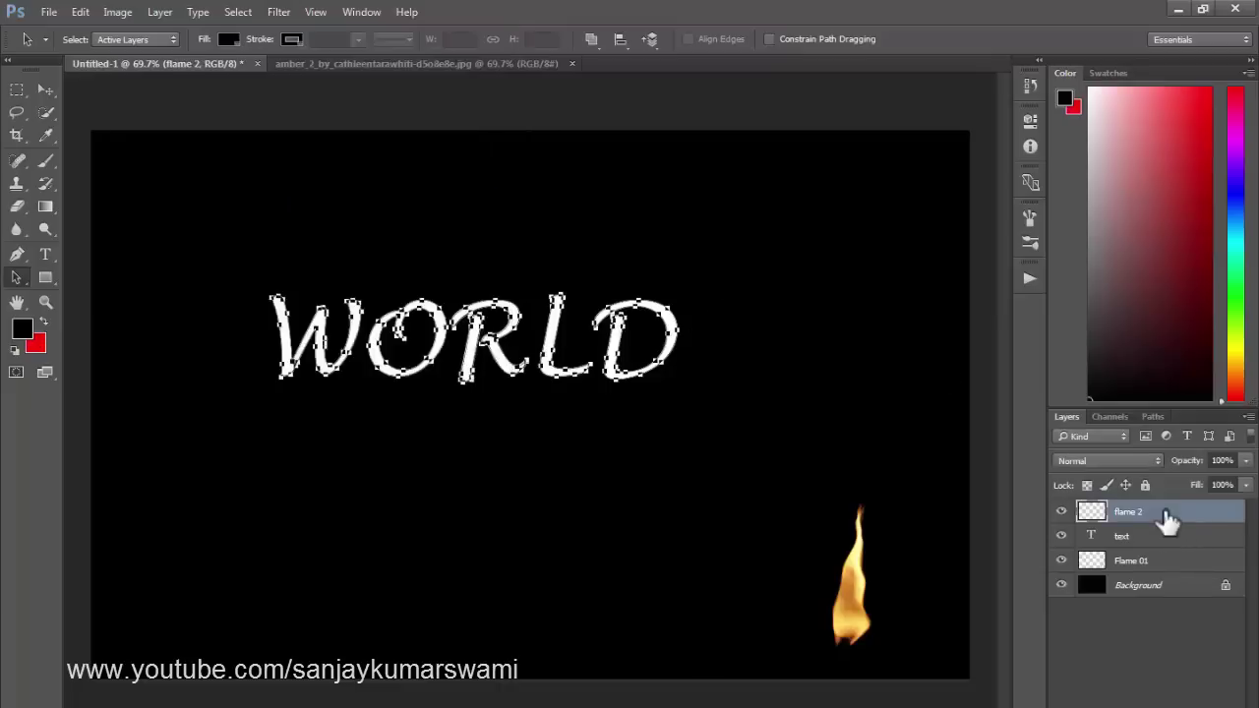
pyautogui.click(278, 11)
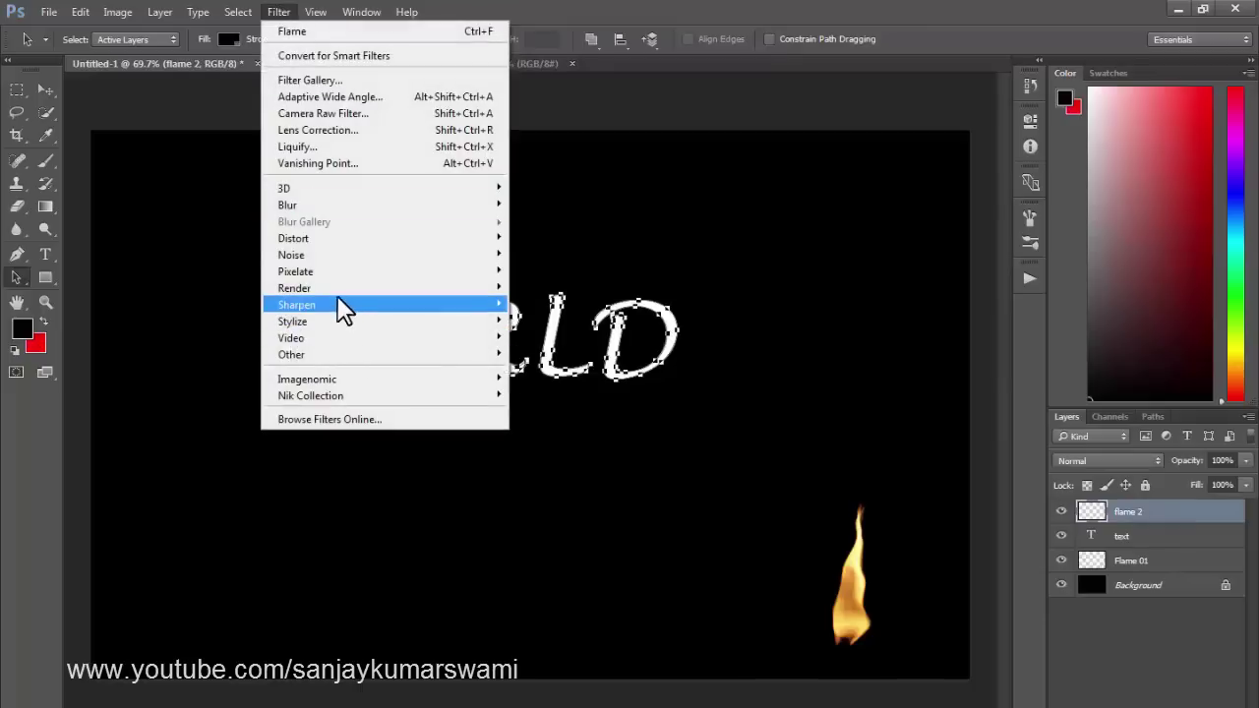
pyautogui.moveTo(337, 287)
pyautogui.click(529, 286)
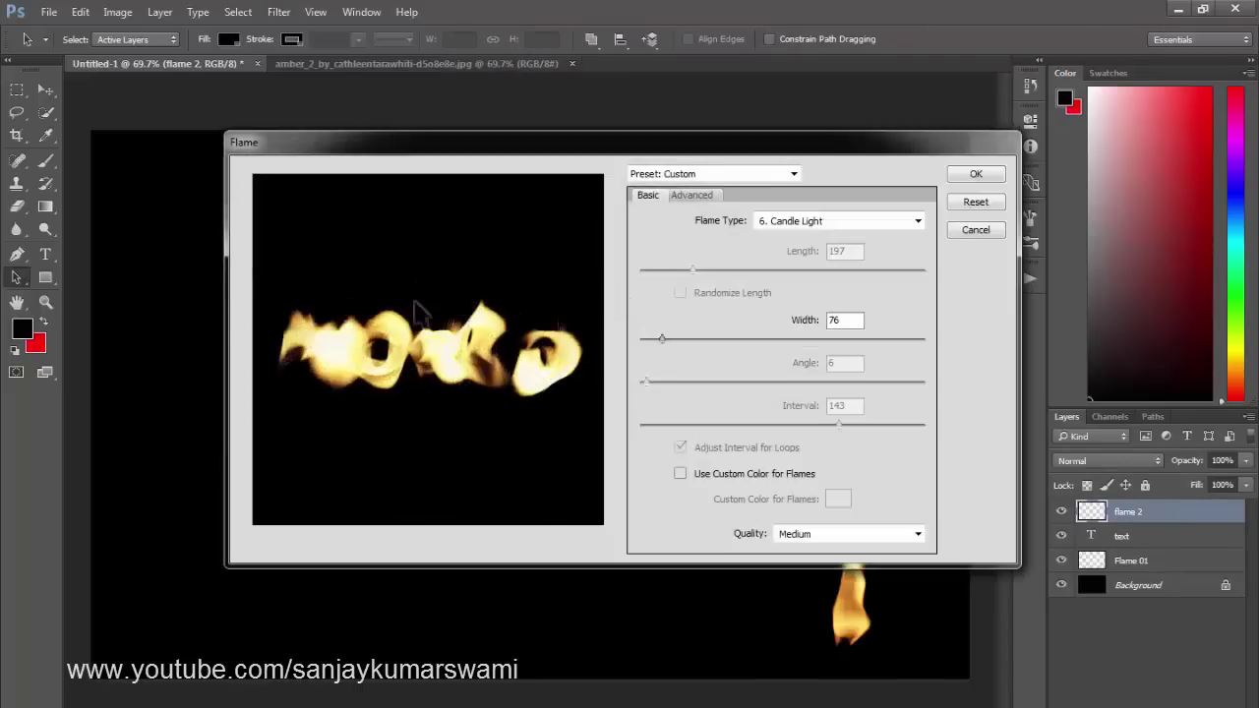
# Step: Try the Multiple Flames Along Path type on the WORLD path with a length of 20
pyautogui.click(800, 221)
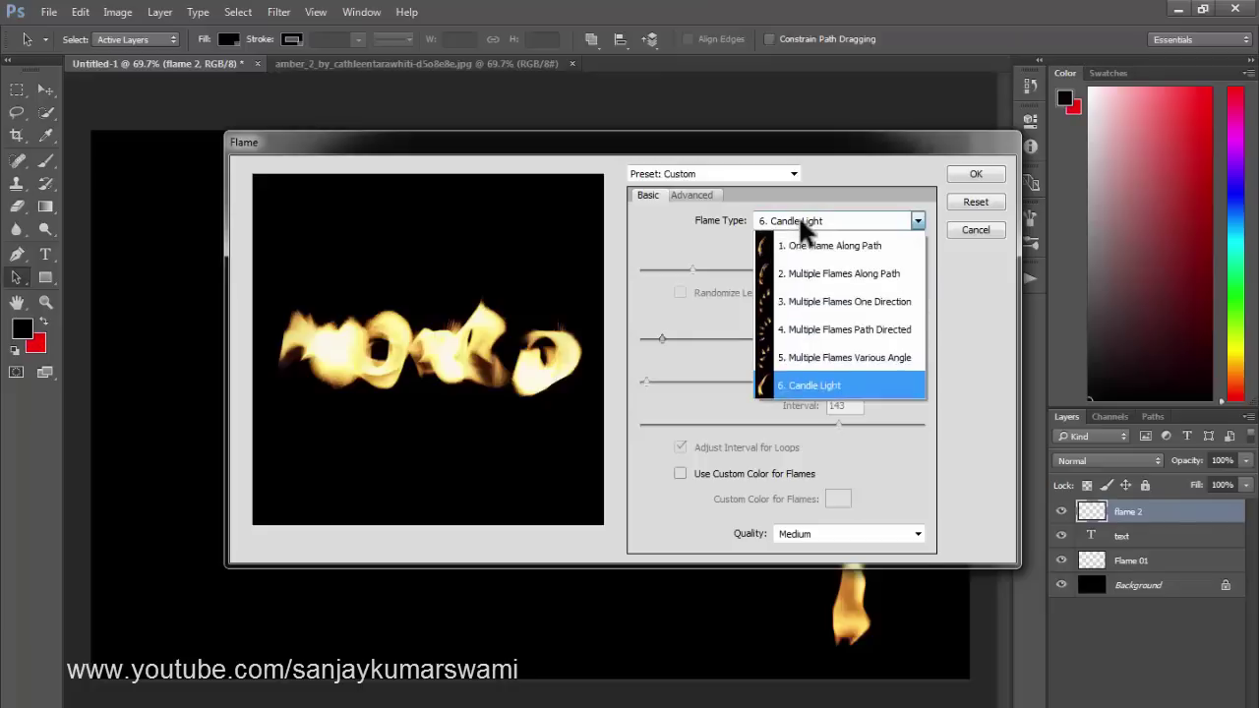
pyautogui.click(802, 274)
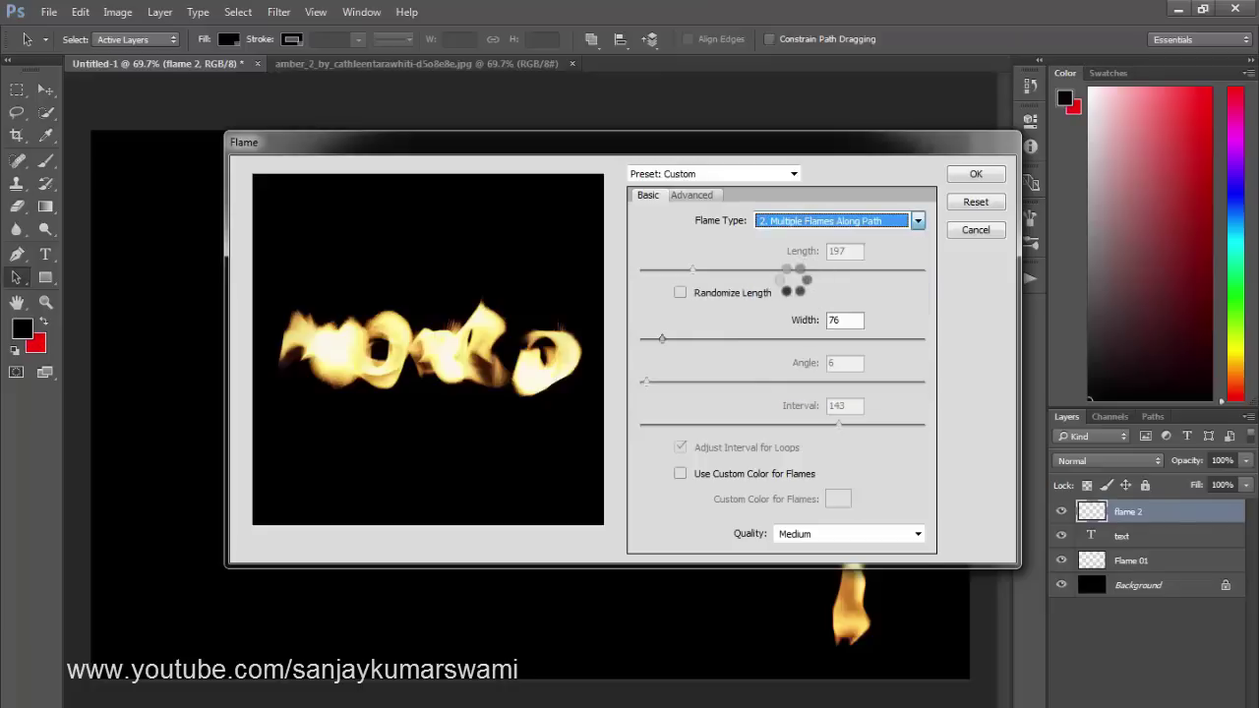
pyautogui.click(640, 272)
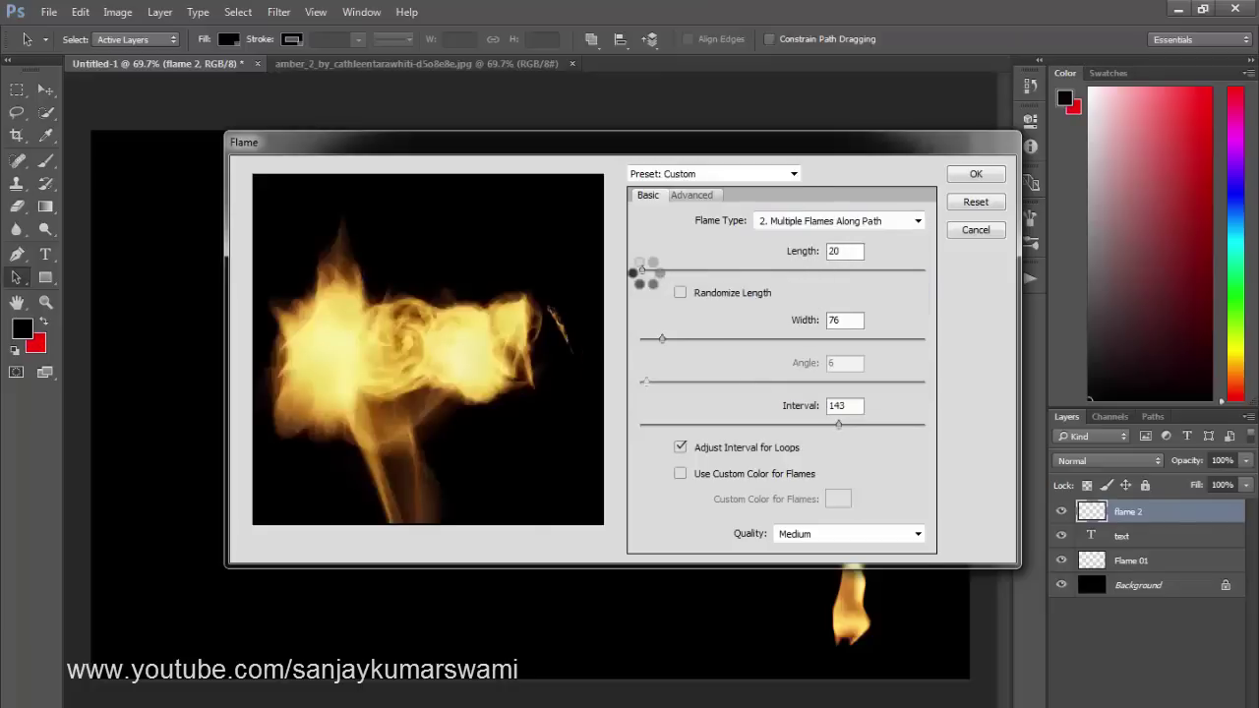
# Step: Lower the Flame Bottom Alignment in steps to 0 for the flames along the path
pyautogui.click(692, 195)
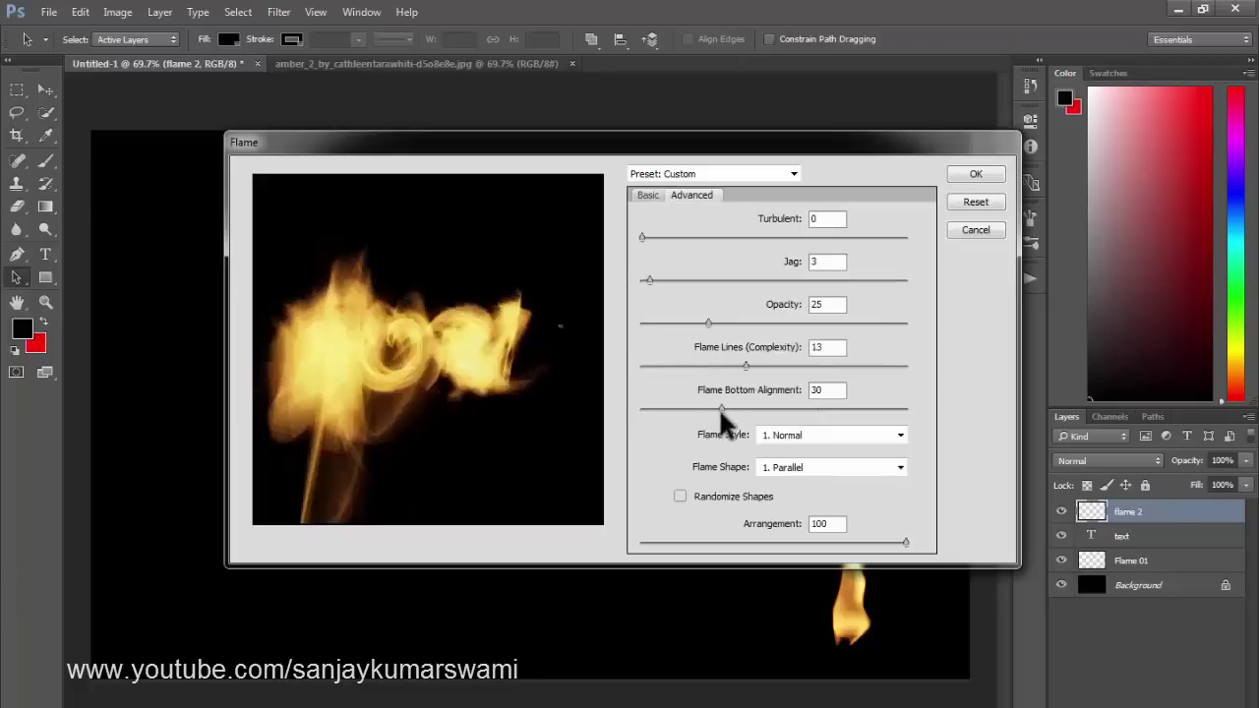
pyautogui.moveTo(717, 403); pyautogui.dragTo(660, 406)
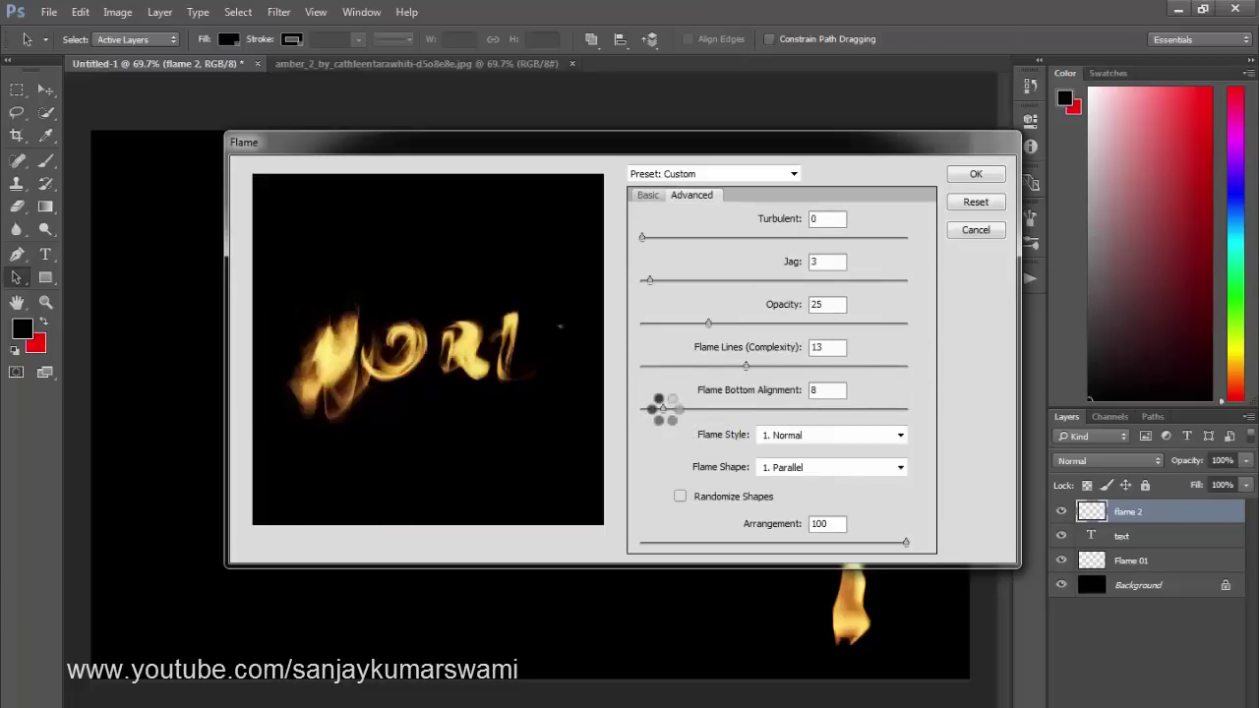
pyautogui.moveTo(659, 406); pyautogui.dragTo(642, 407)
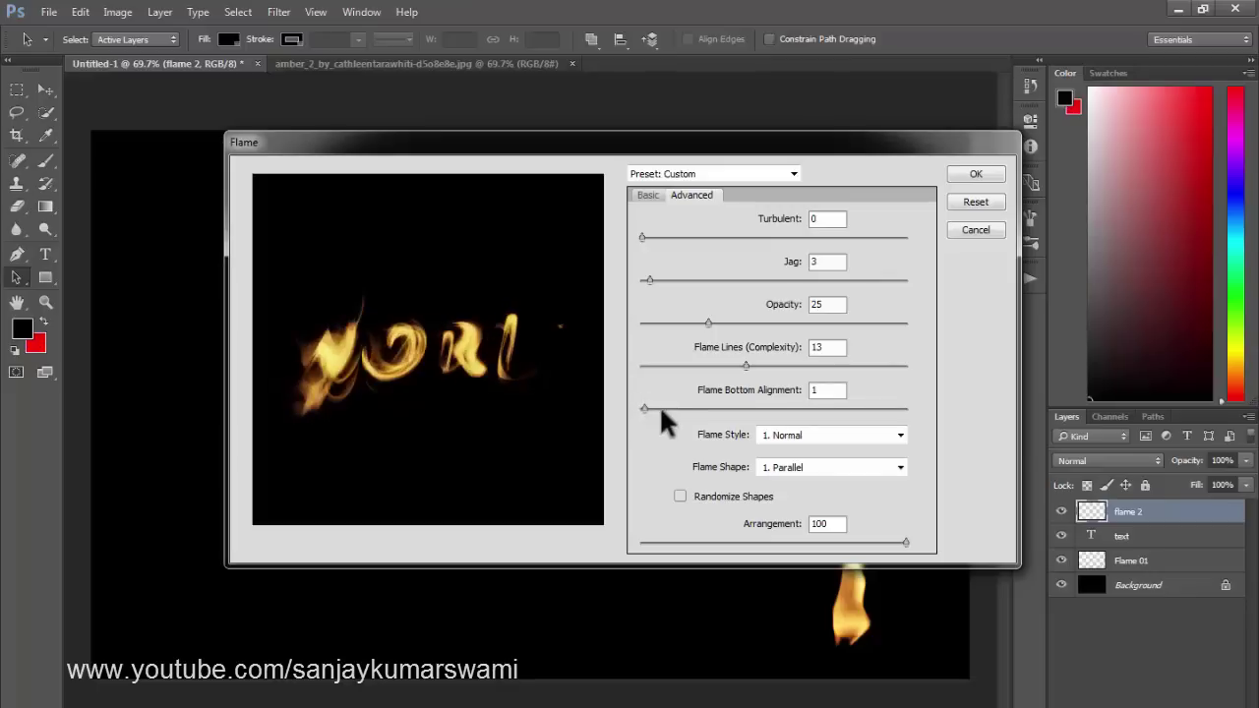
pyautogui.moveTo(644, 405); pyautogui.dragTo(631, 405)
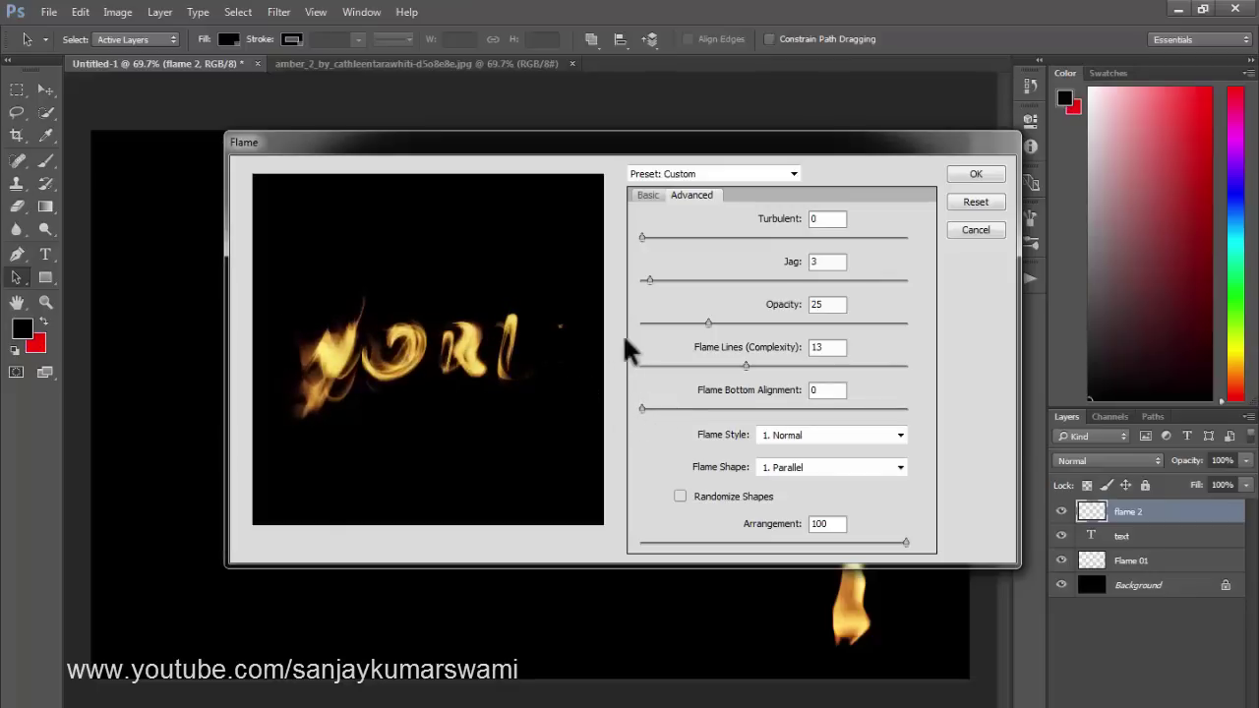
# Step: Try the Candle Light and One Flame Along Path flame types on the WORLD path
pyautogui.click(647, 195)
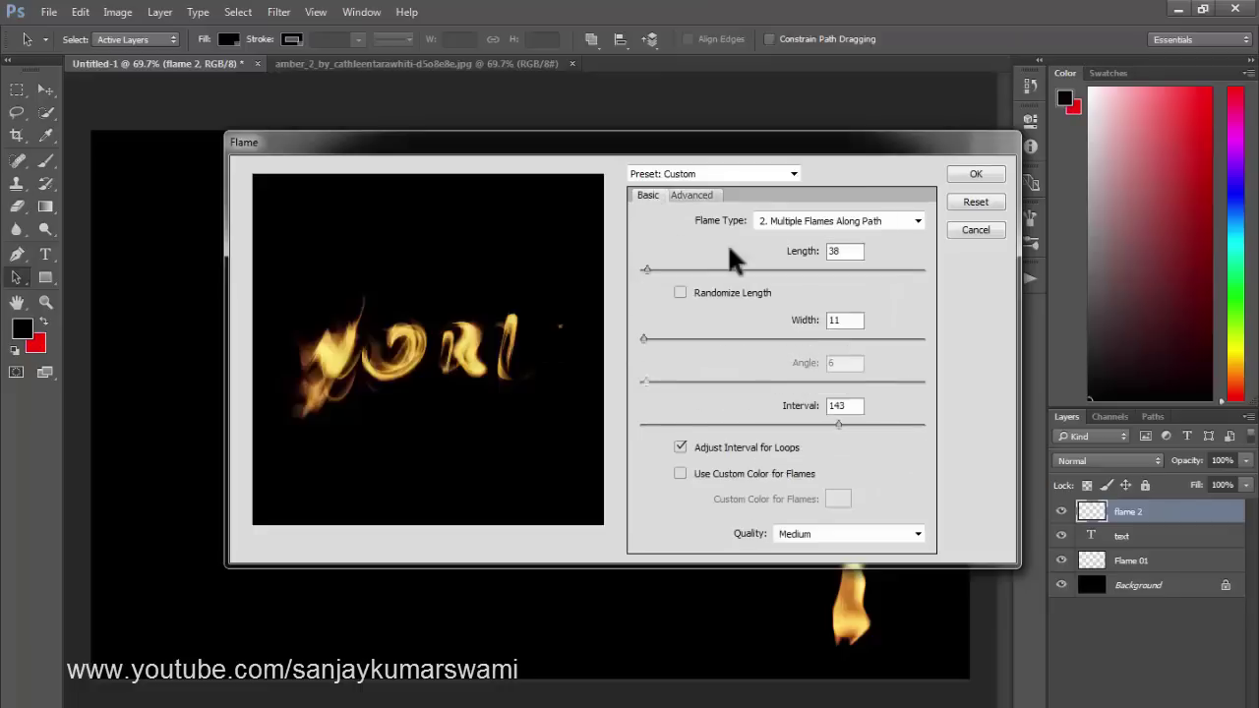
pyautogui.click(843, 221)
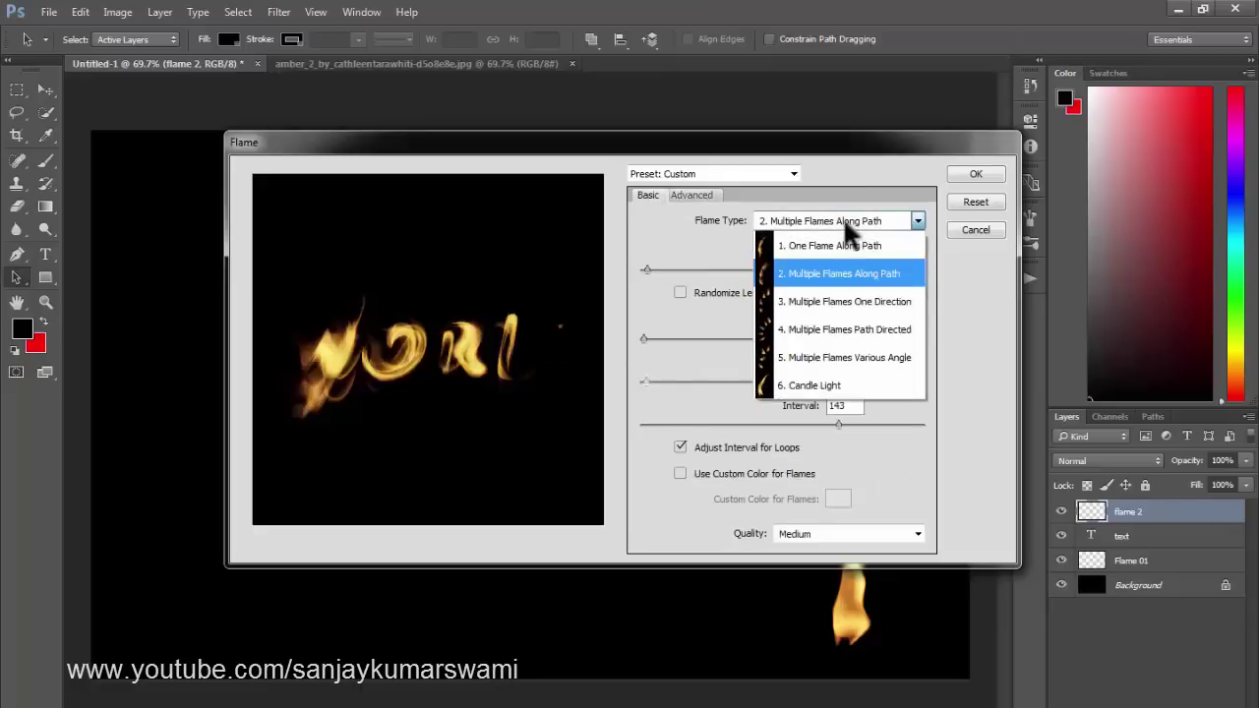
pyautogui.click(845, 391)
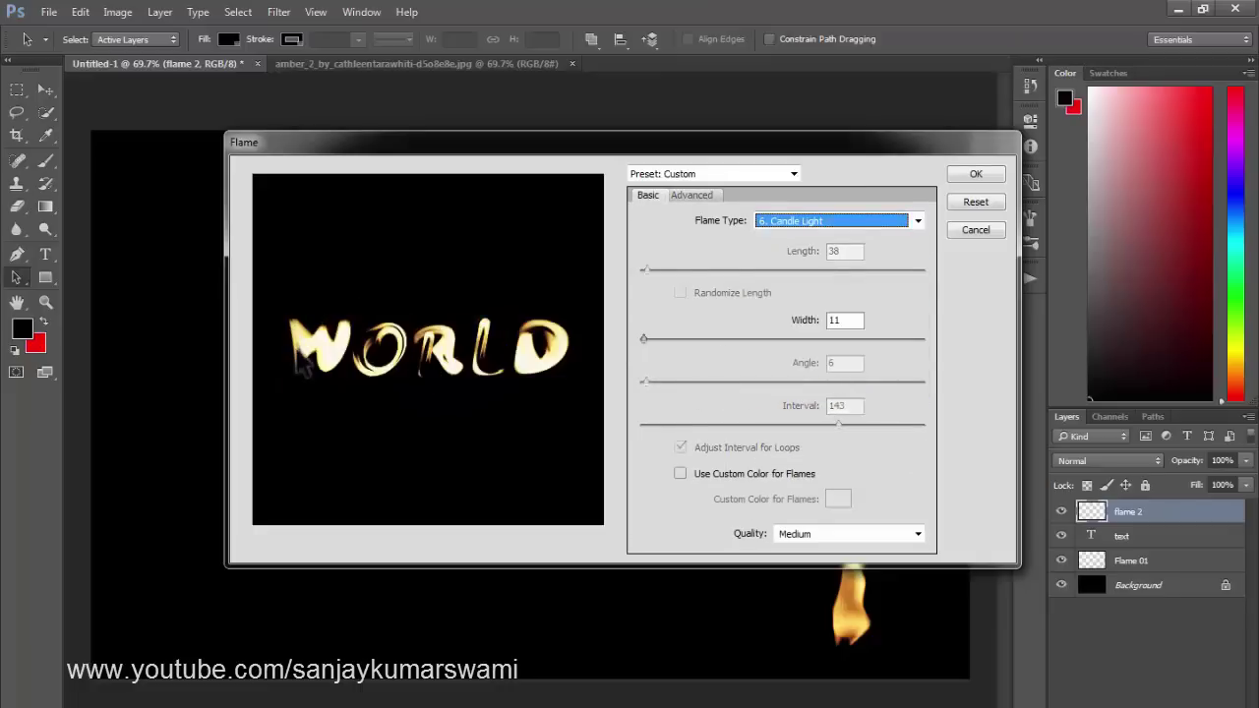
pyautogui.click(850, 217)
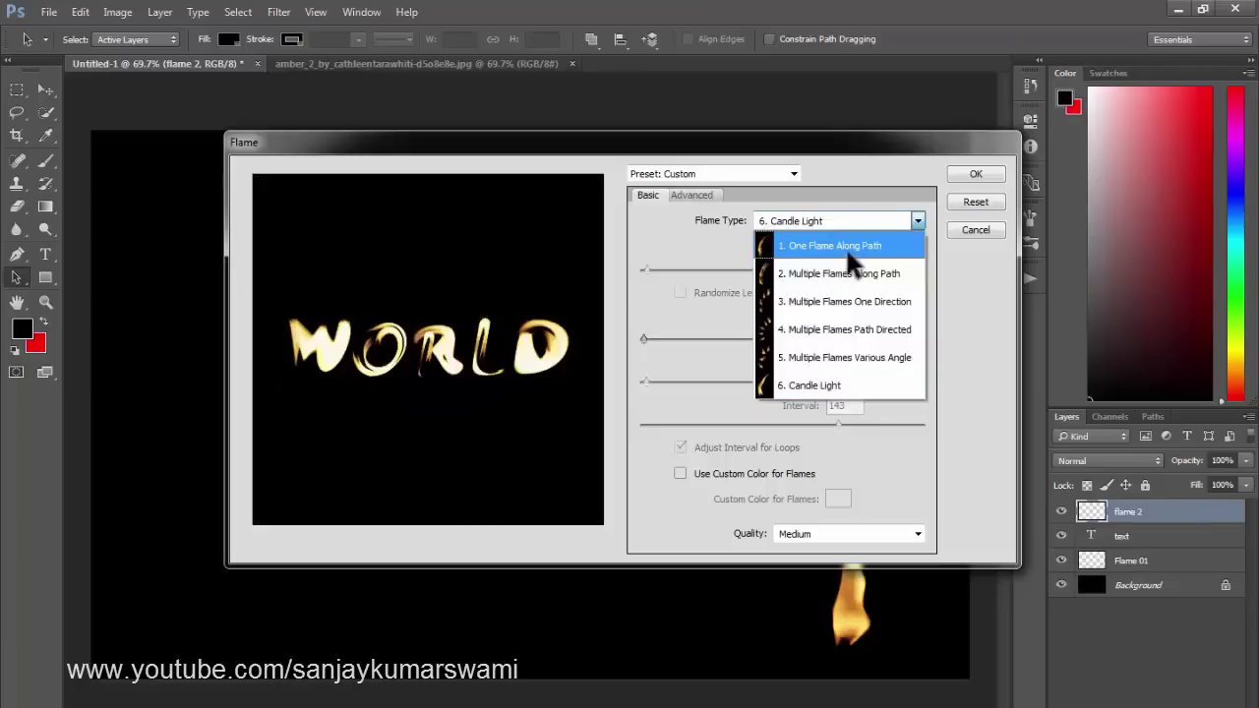
pyautogui.click(846, 250)
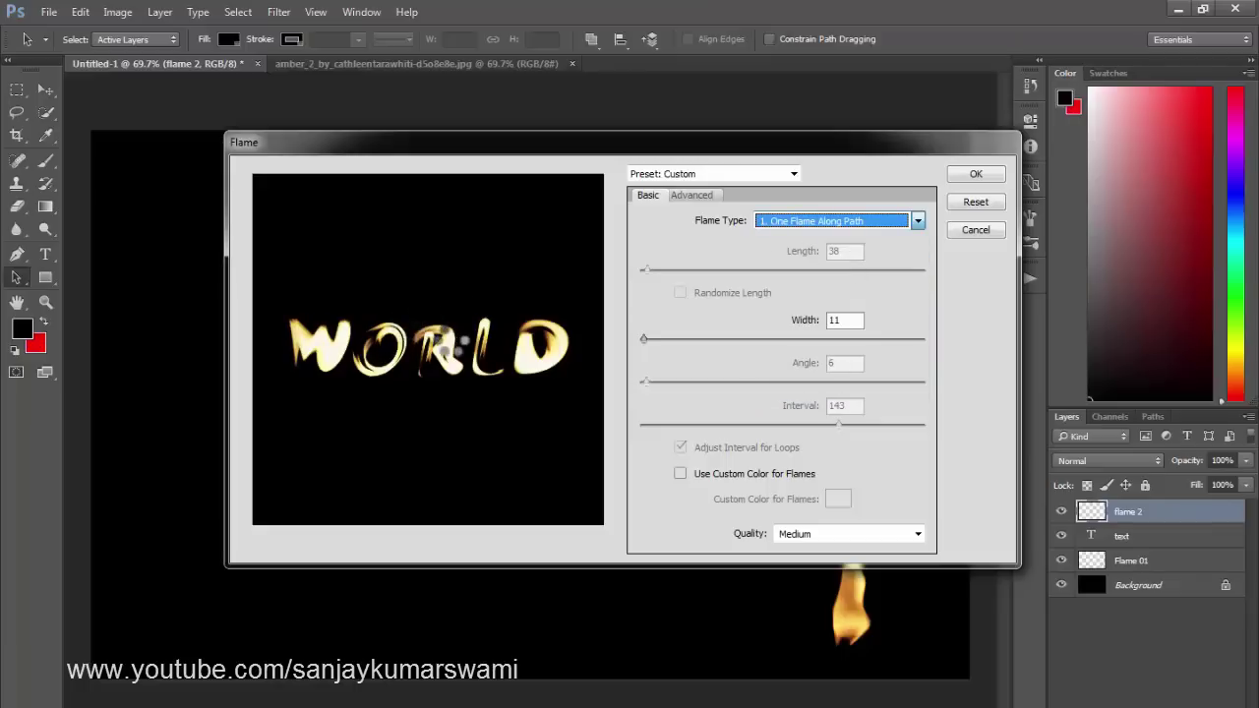
# Step: Change the flame type to Multiple Flames Path Directed with length 20, width 101 and interval 10
pyautogui.click(812, 222)
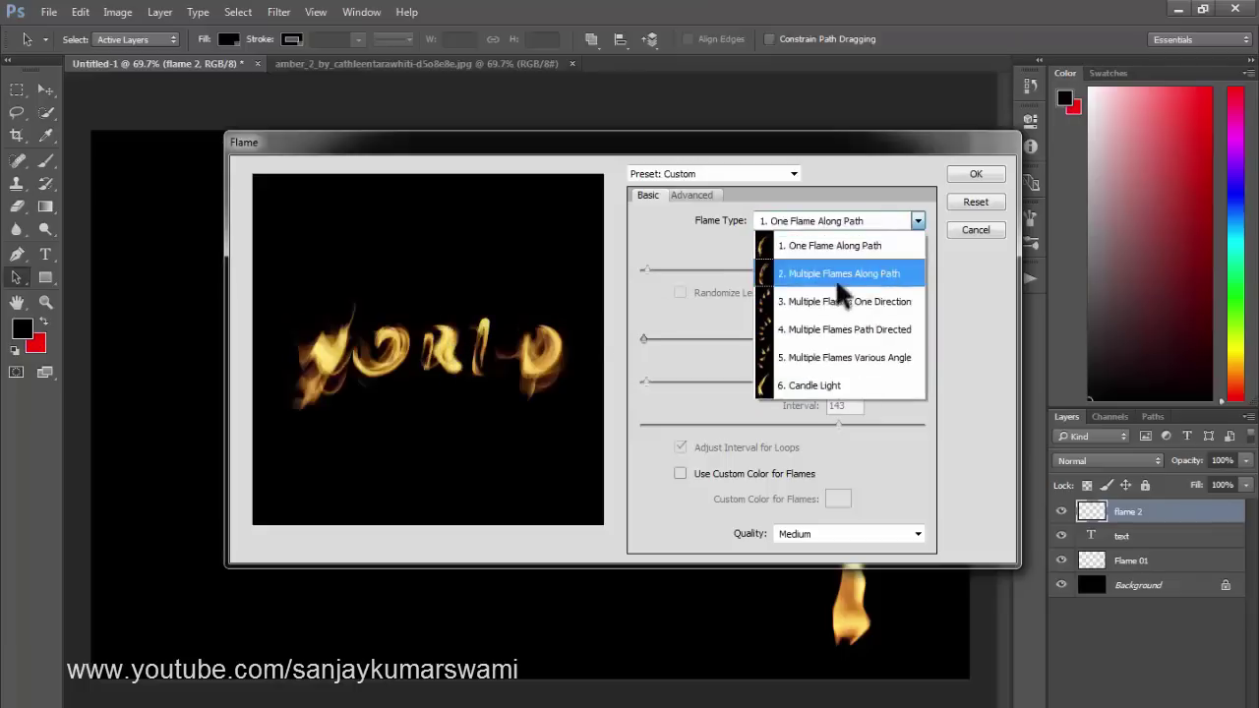
pyautogui.click(858, 330)
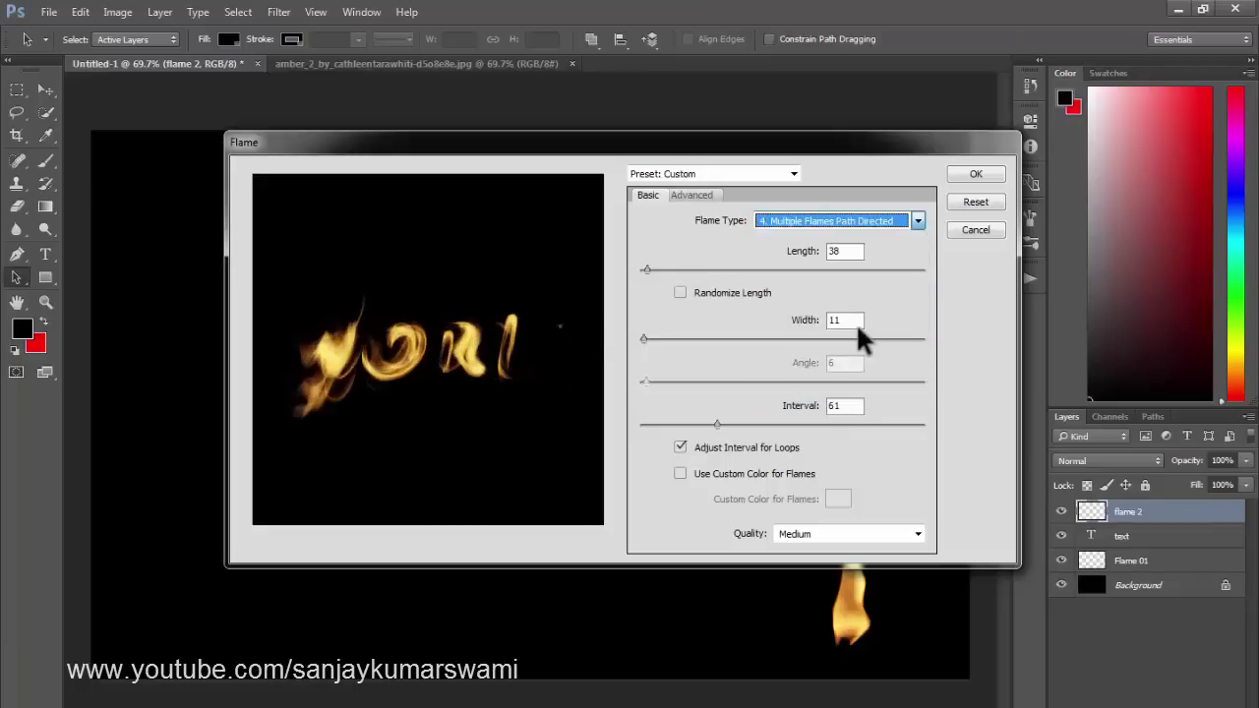
pyautogui.moveTo(645, 269)
pyautogui.mouseDown()
pyautogui.moveTo(658, 260)
pyautogui.moveTo(644, 268)
pyautogui.mouseUp()
pyautogui.click(654, 337)
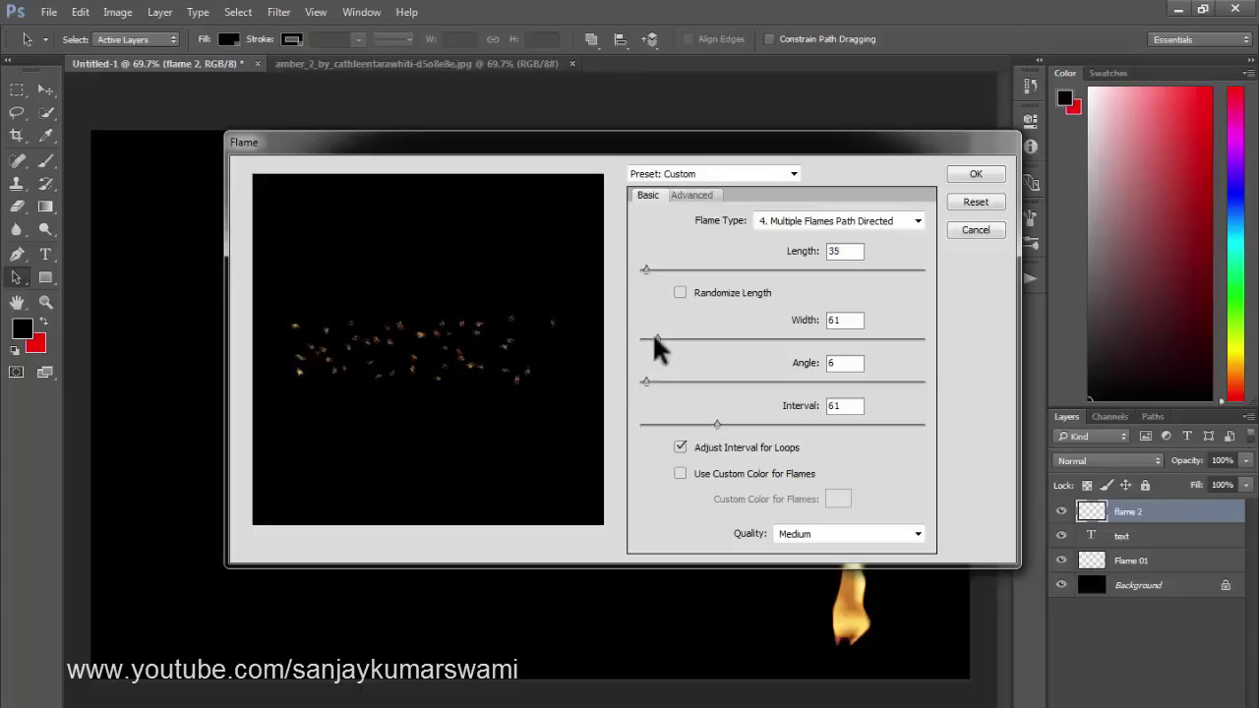
pyautogui.moveTo(655, 338); pyautogui.dragTo(669, 338)
pyautogui.moveTo(645, 269); pyautogui.dragTo(642, 269)
pyautogui.moveTo(717, 424); pyautogui.dragTo(641, 424)
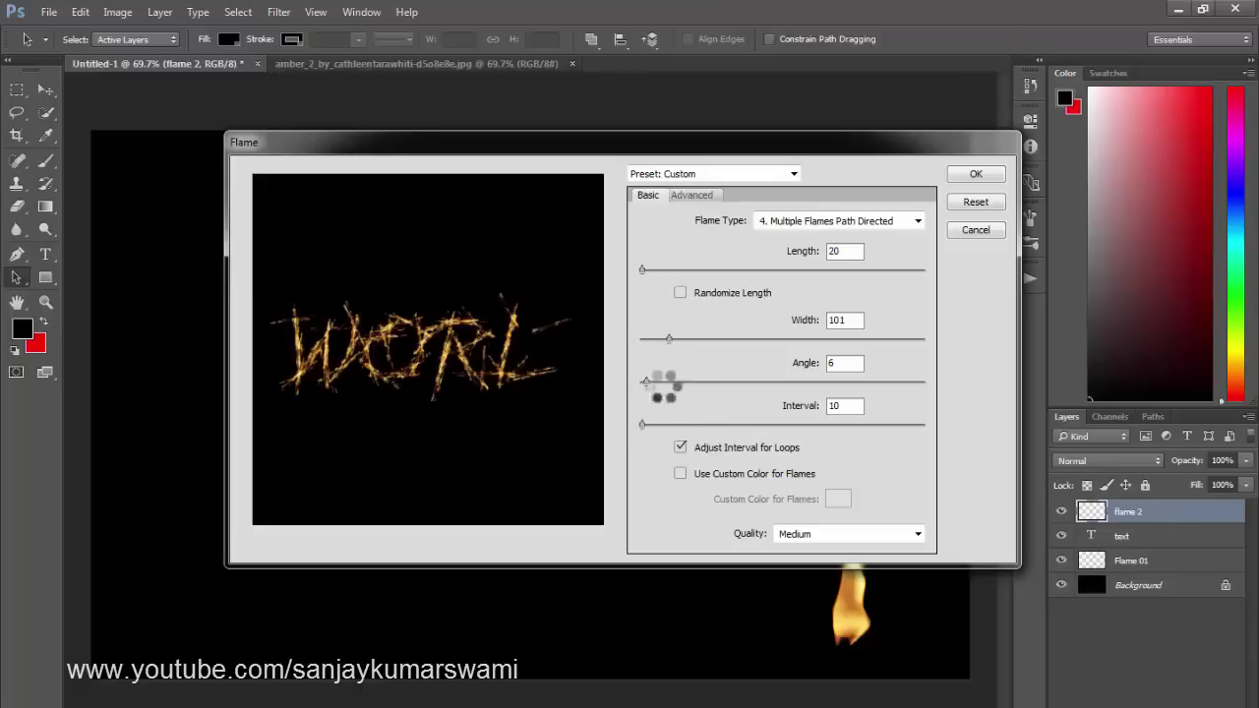
# Step: Reduce the flame width to 36 and raise the length to 38
pyautogui.click(689, 195)
pyautogui.click(649, 194)
pyautogui.moveTo(669, 338); pyautogui.dragTo(651, 338)
pyautogui.moveTo(642, 270); pyautogui.dragTo(648, 269)
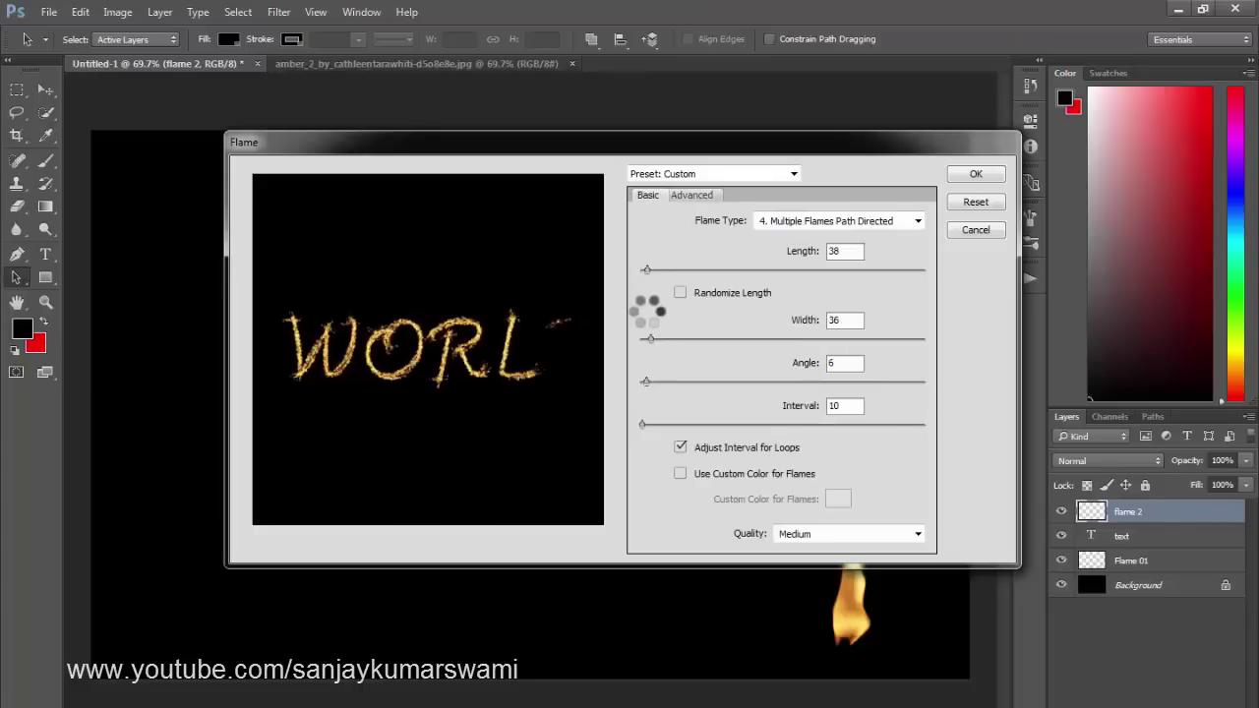
# Step: Set Flame Bottom Alignment to 7 and the flame shape to Oval with Randomize Shapes enabled, and apply the filter
pyautogui.click(689, 195)
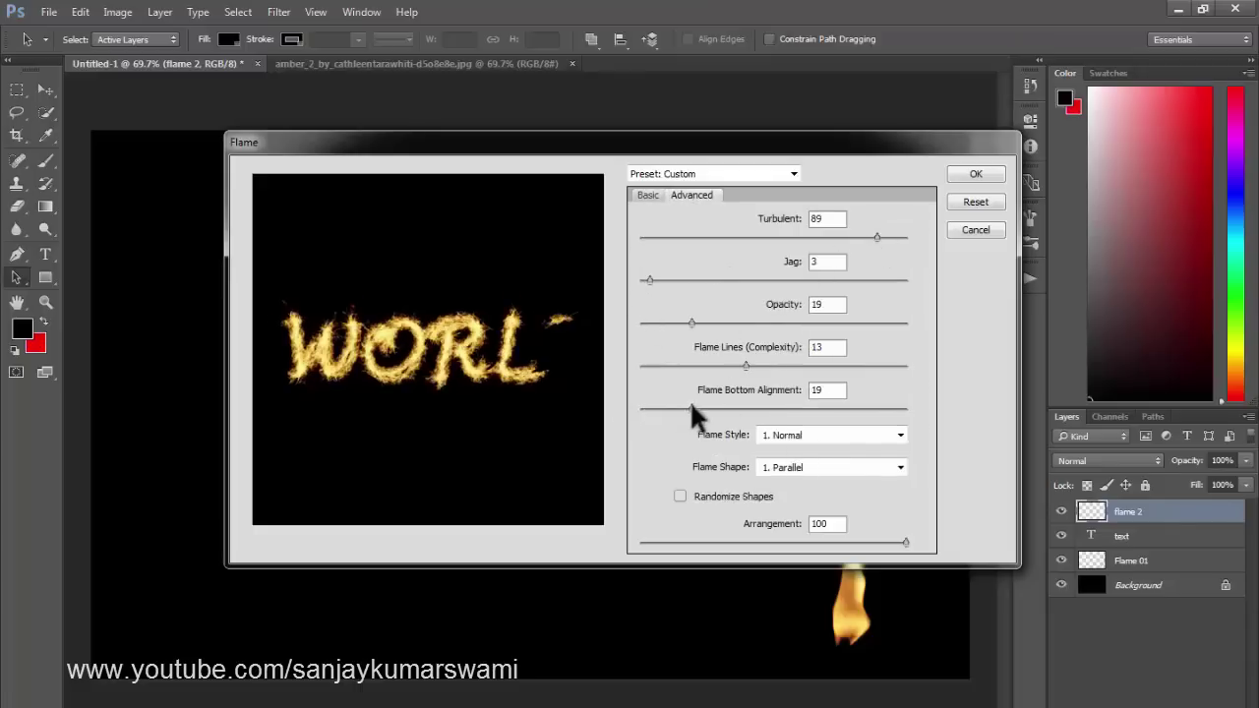
pyautogui.moveTo(691, 407); pyautogui.dragTo(658, 407)
pyautogui.click(832, 468)
pyautogui.click(815, 577)
pyautogui.click(679, 496)
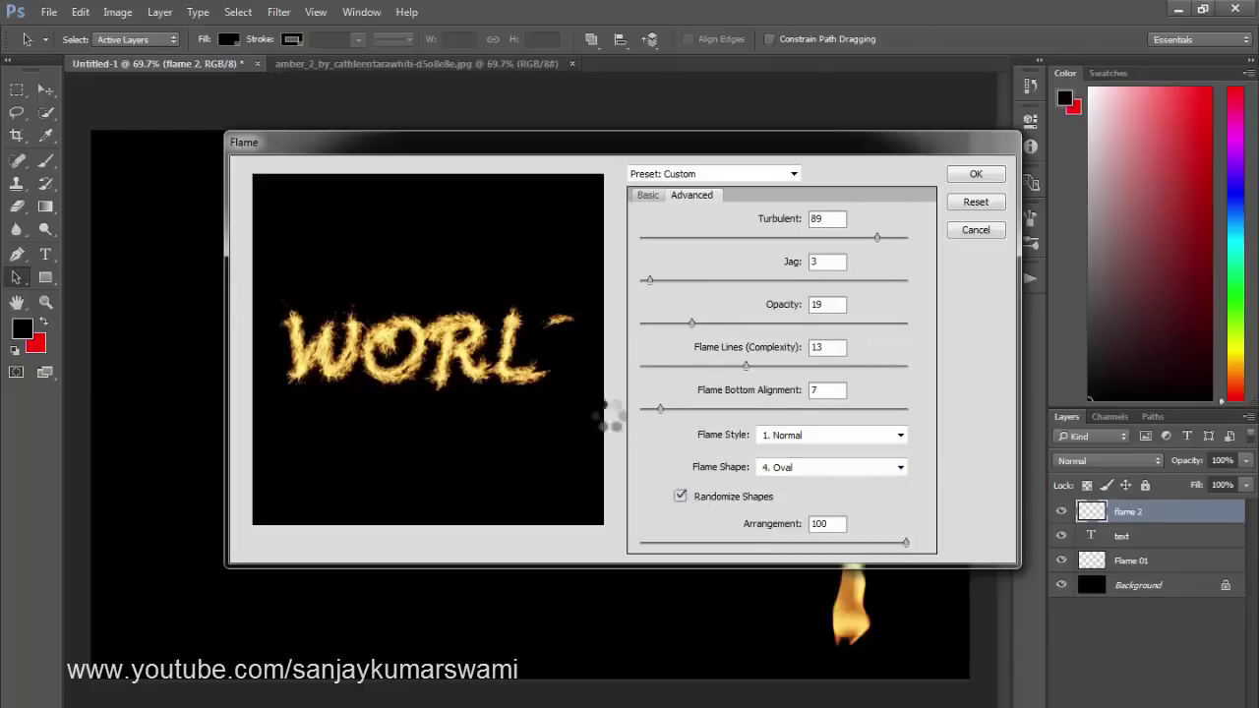
pyautogui.press('Return')
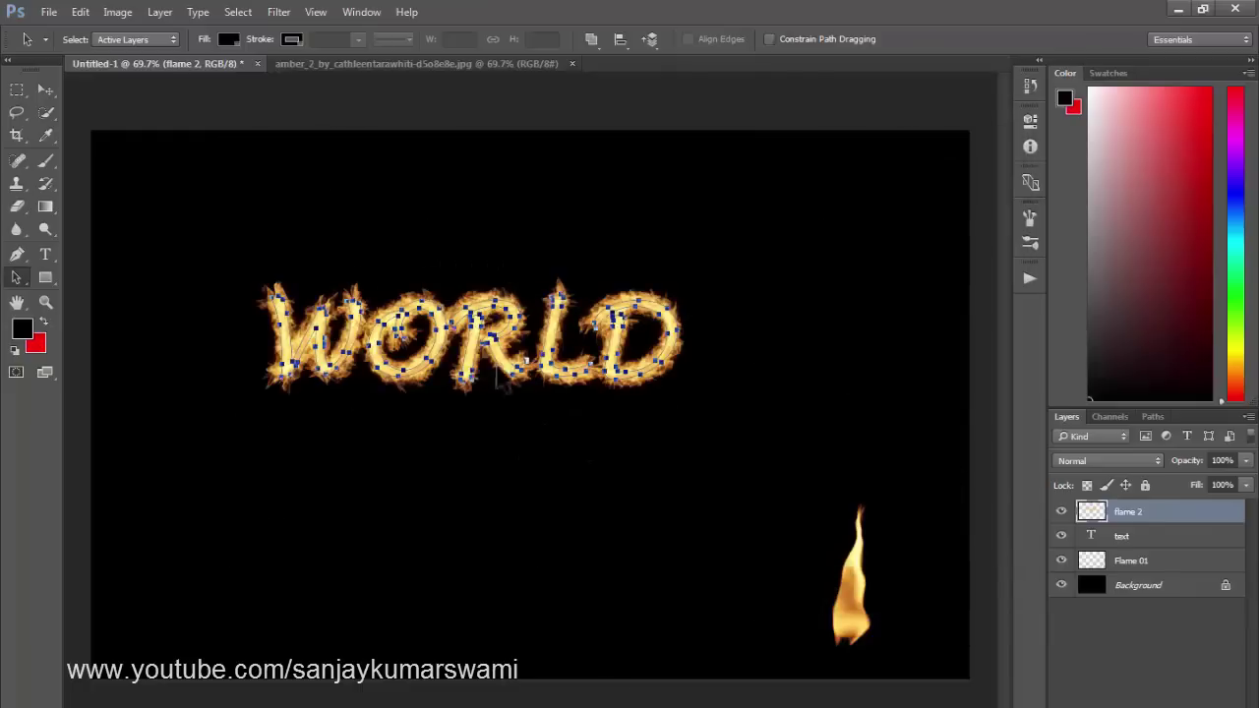
# Step: Delete the WORLD work path and hide the text layer beneath the flames
pyautogui.click(229, 253)
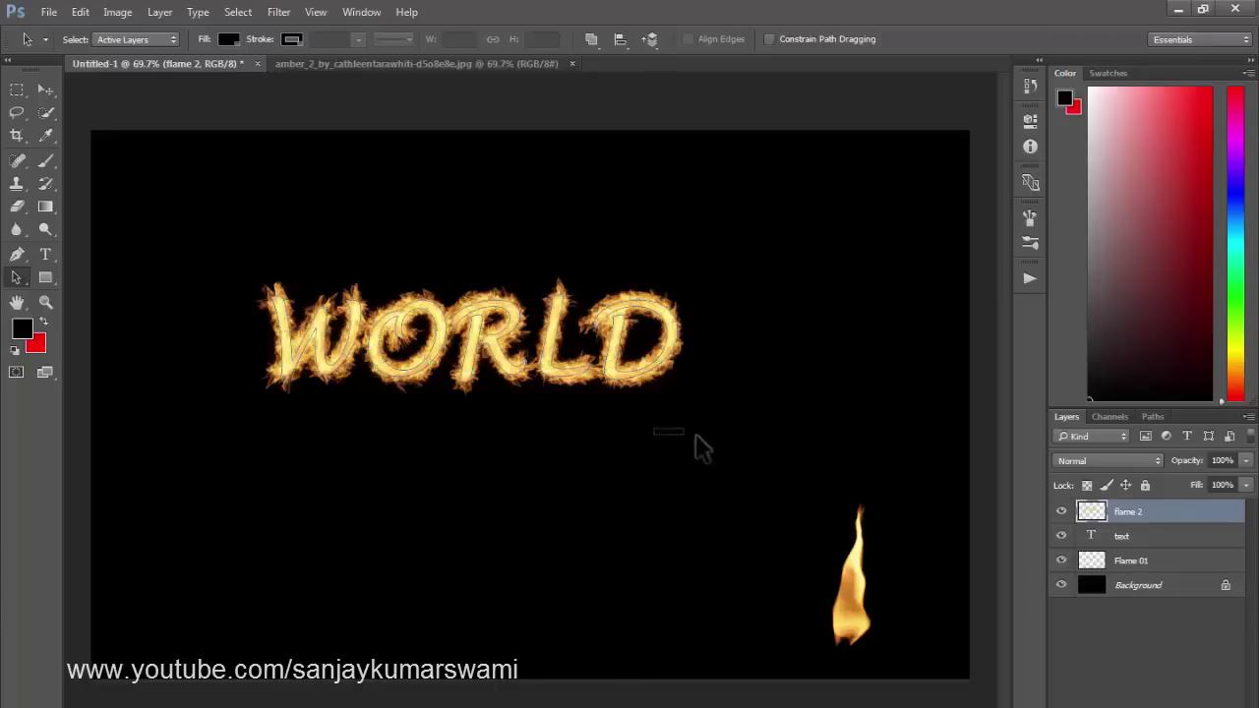
pyautogui.moveTo(694, 404); pyautogui.dragTo(211, 259)
pyautogui.press('Delete')
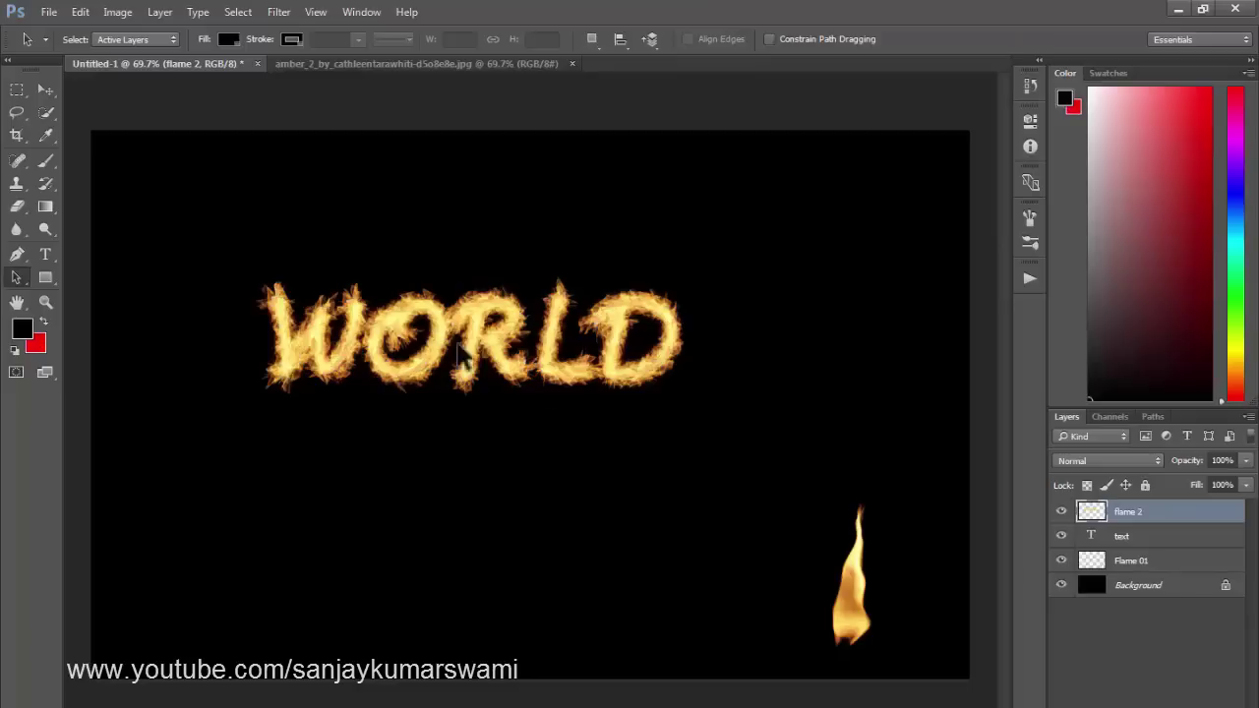
pyautogui.keyDown('ctrl'); pyautogui.click(407, 317); pyautogui.keyUp('ctrl')
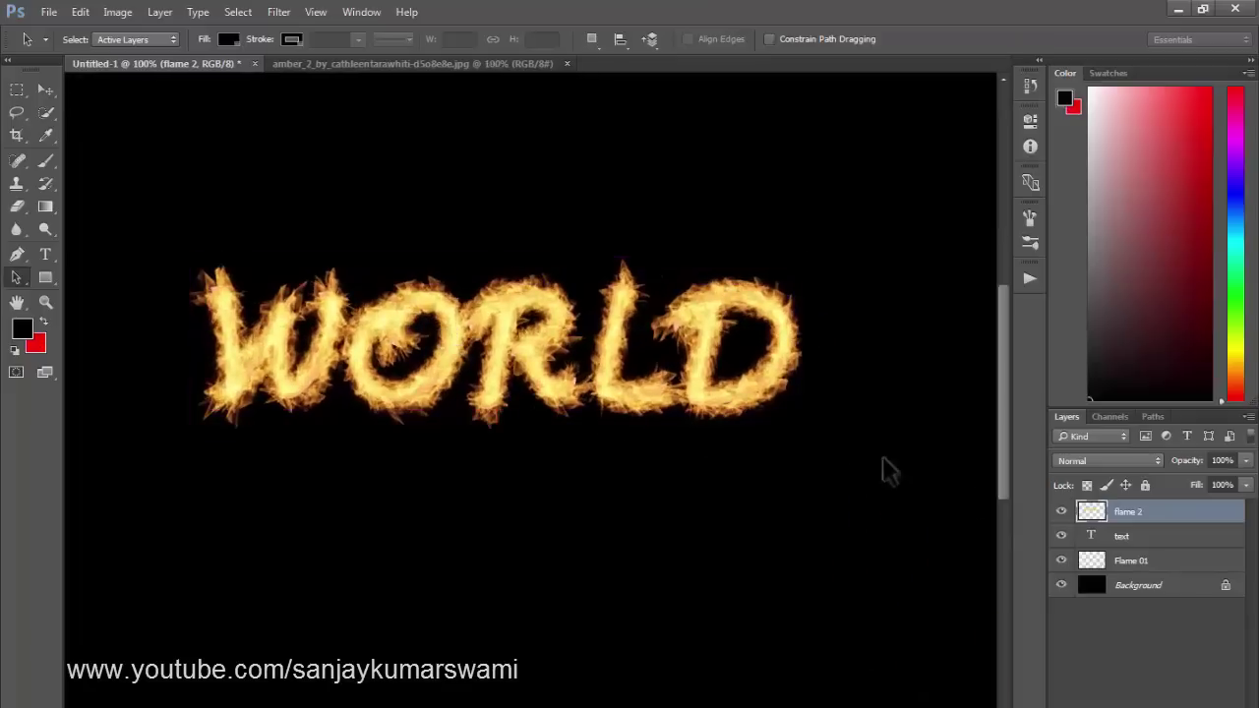
pyautogui.click(1061, 536)
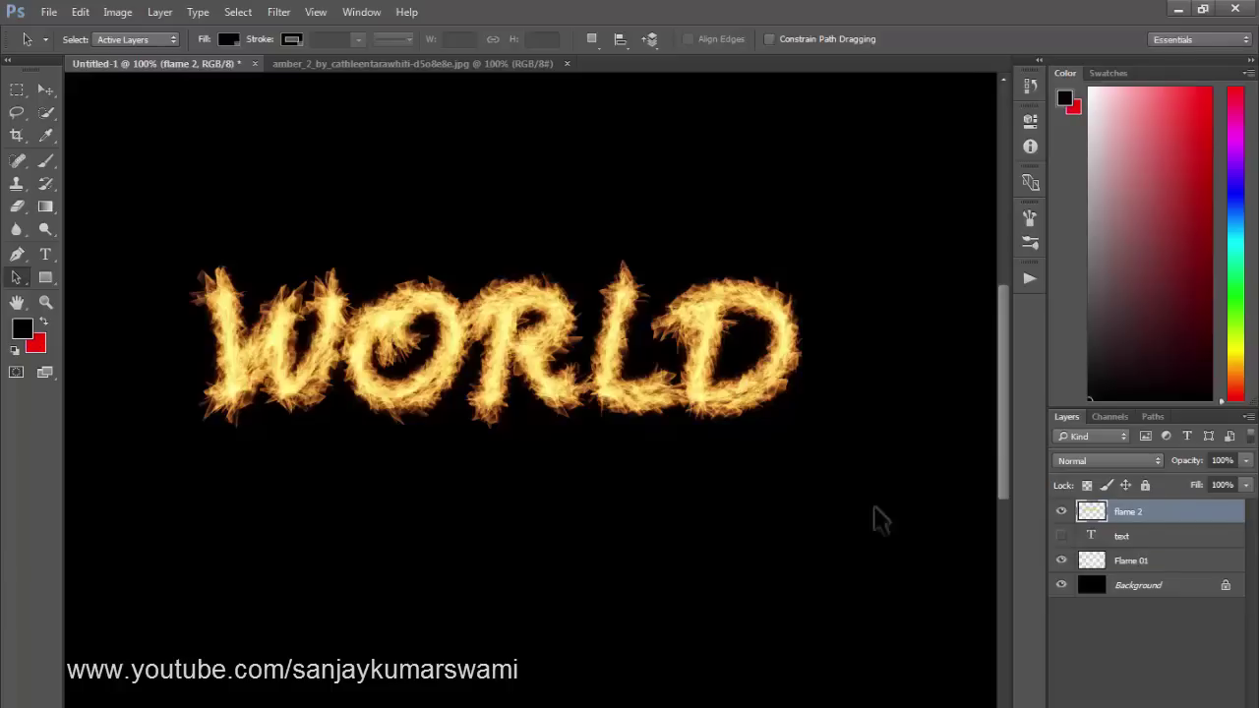
# Step: Move the flaming WORLD lettering slightly lower on the canvas
pyautogui.scroll(-3, 638, 355)
pyautogui.scroll(2, 501, 338)
pyautogui.scroll(-2, 477, 374)
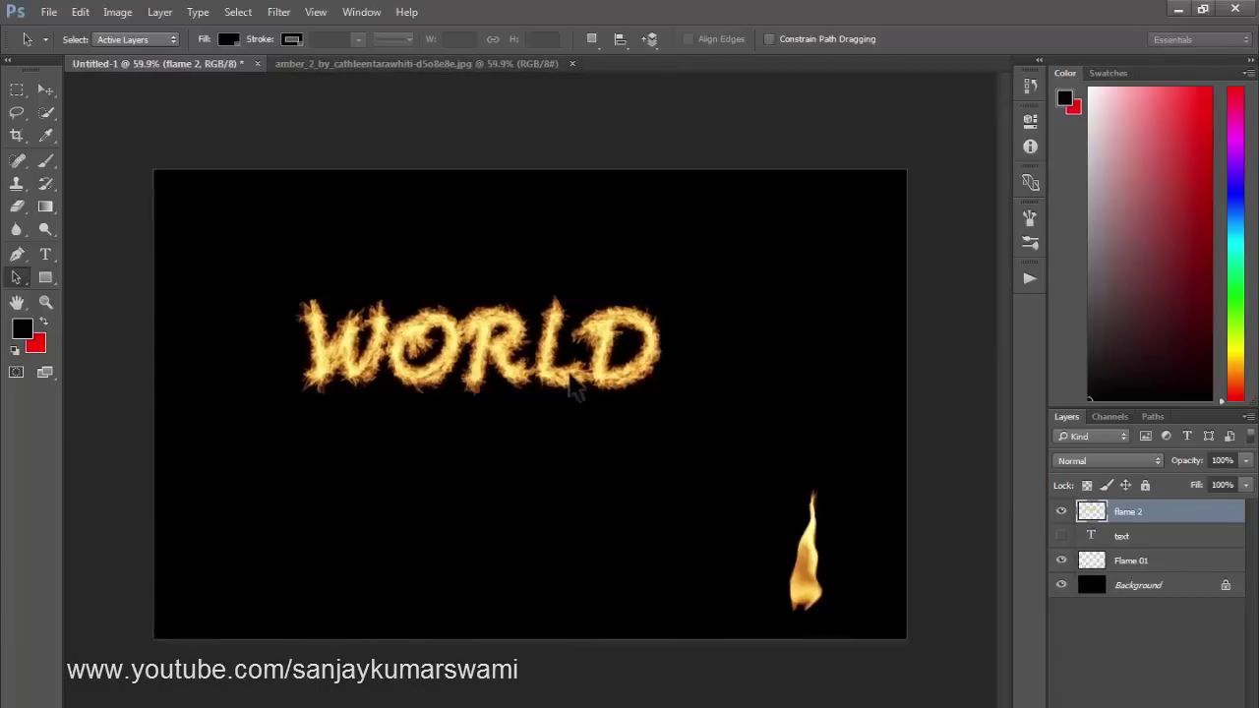
pyautogui.press('v')
pyautogui.moveTo(573, 384); pyautogui.dragTo(544, 368)
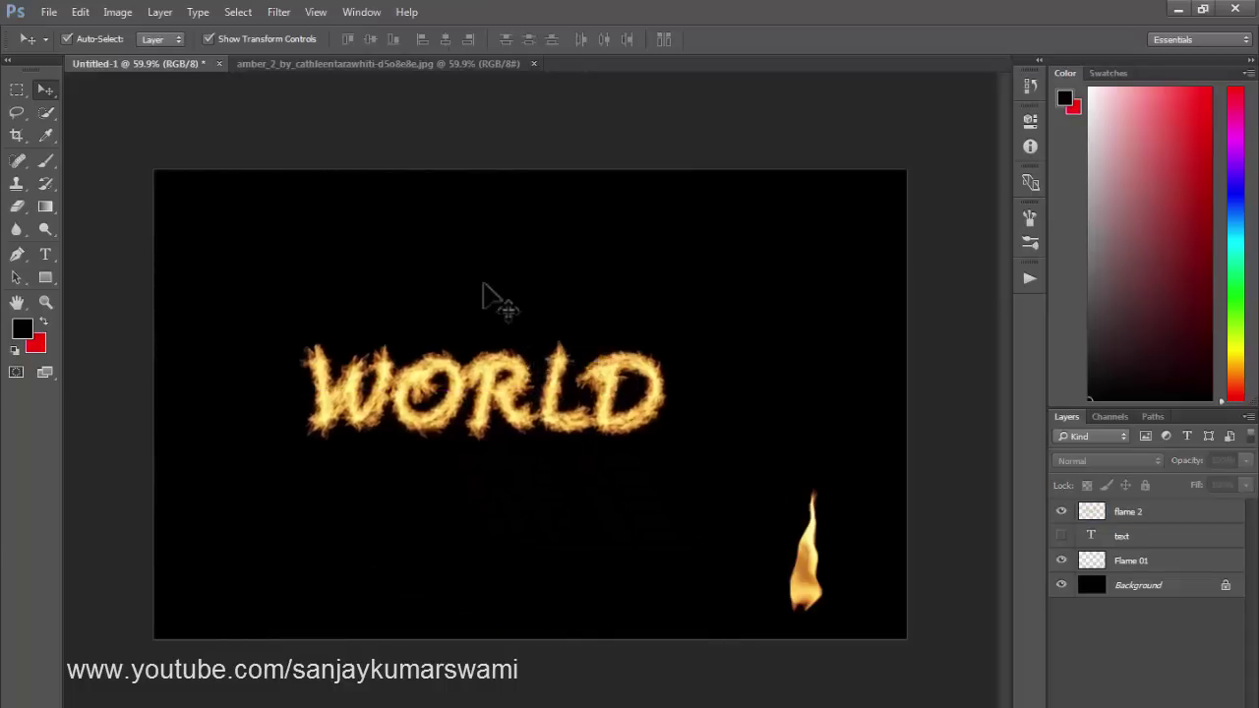
# Step: Switch to the woman's portrait photo and trace a Pen path along the raised hand's inner edge from the index fingertip to the thumb
pyautogui.click(375, 61)
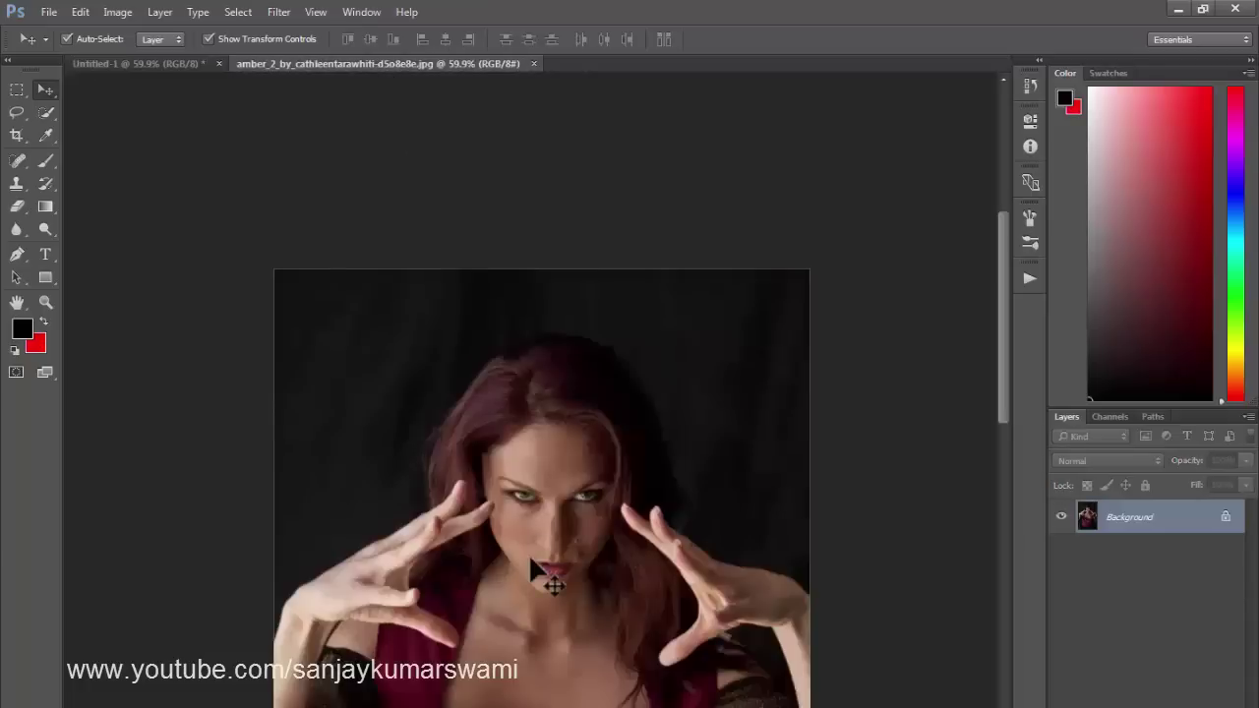
pyautogui.moveTo(548, 581); pyautogui.dragTo(624, 463)
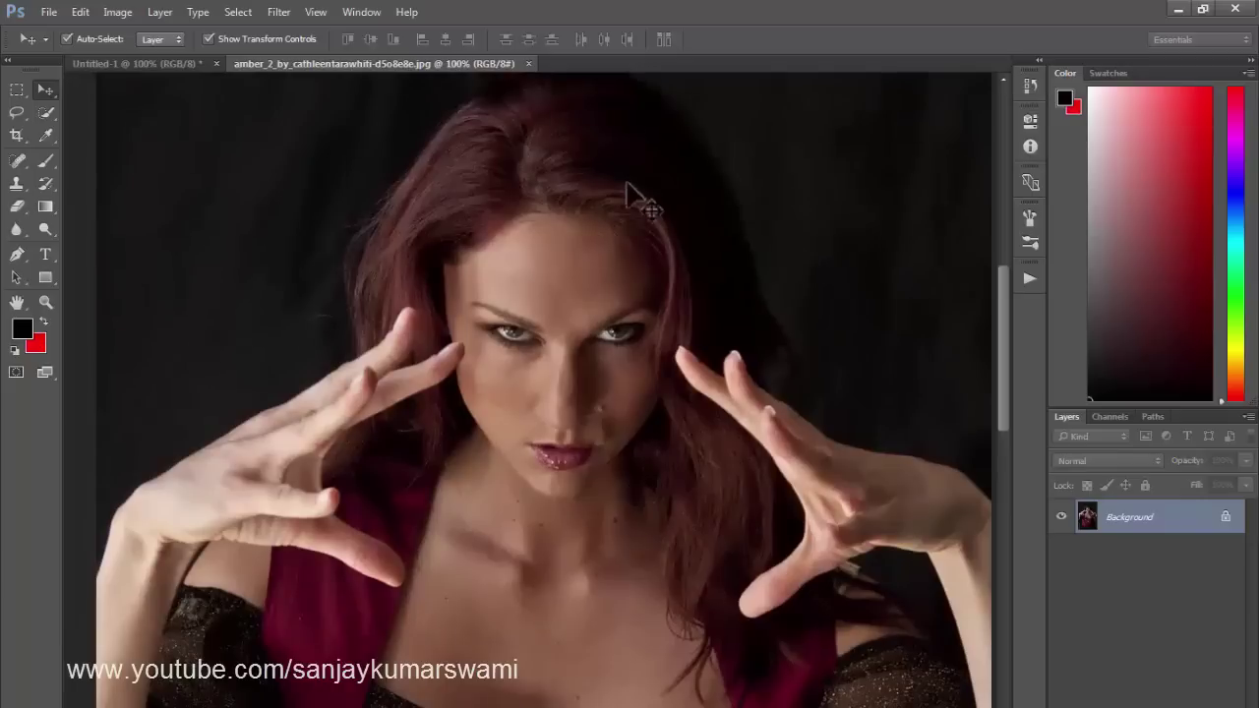
pyautogui.press('p')
pyautogui.hotkey('ctrl', 'space')
pyautogui.moveTo(584, 365); pyautogui.dragTo(787, 383)
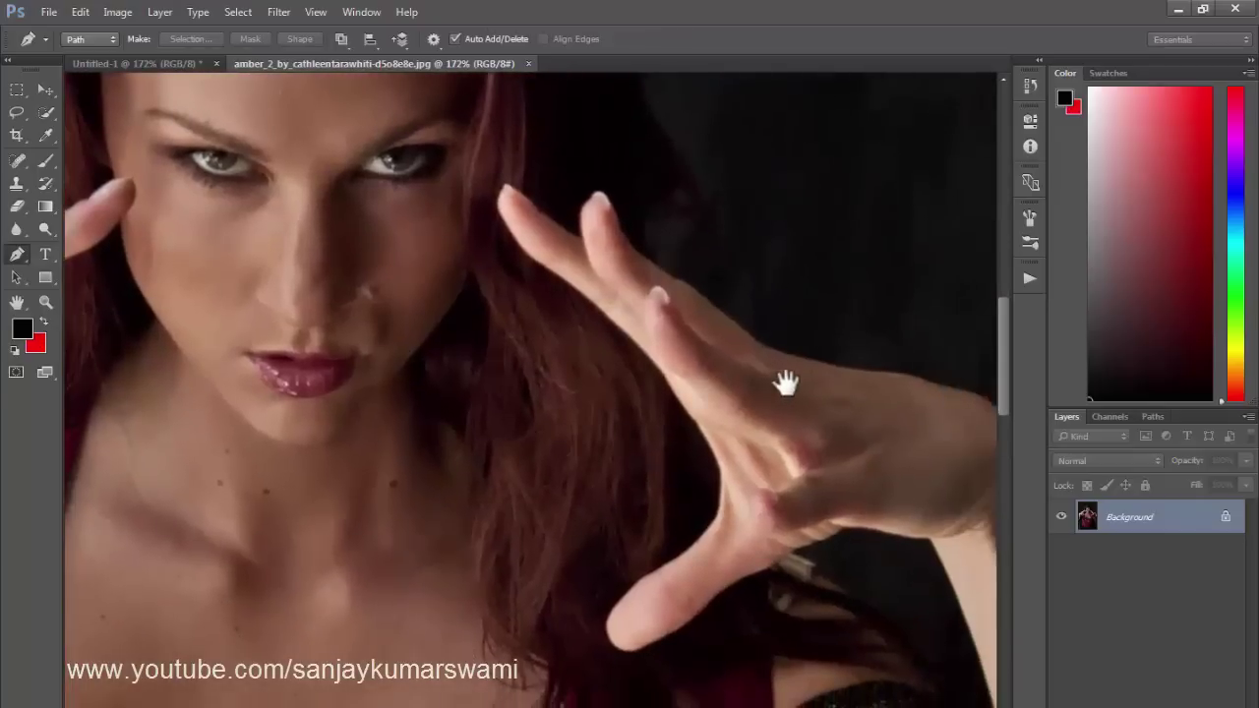
pyautogui.click(566, 232)
pyautogui.moveTo(504, 204); pyautogui.dragTo(578, 290)
pyautogui.click(609, 317)
pyautogui.click(710, 440)
pyautogui.click(723, 495)
pyautogui.click(619, 600)
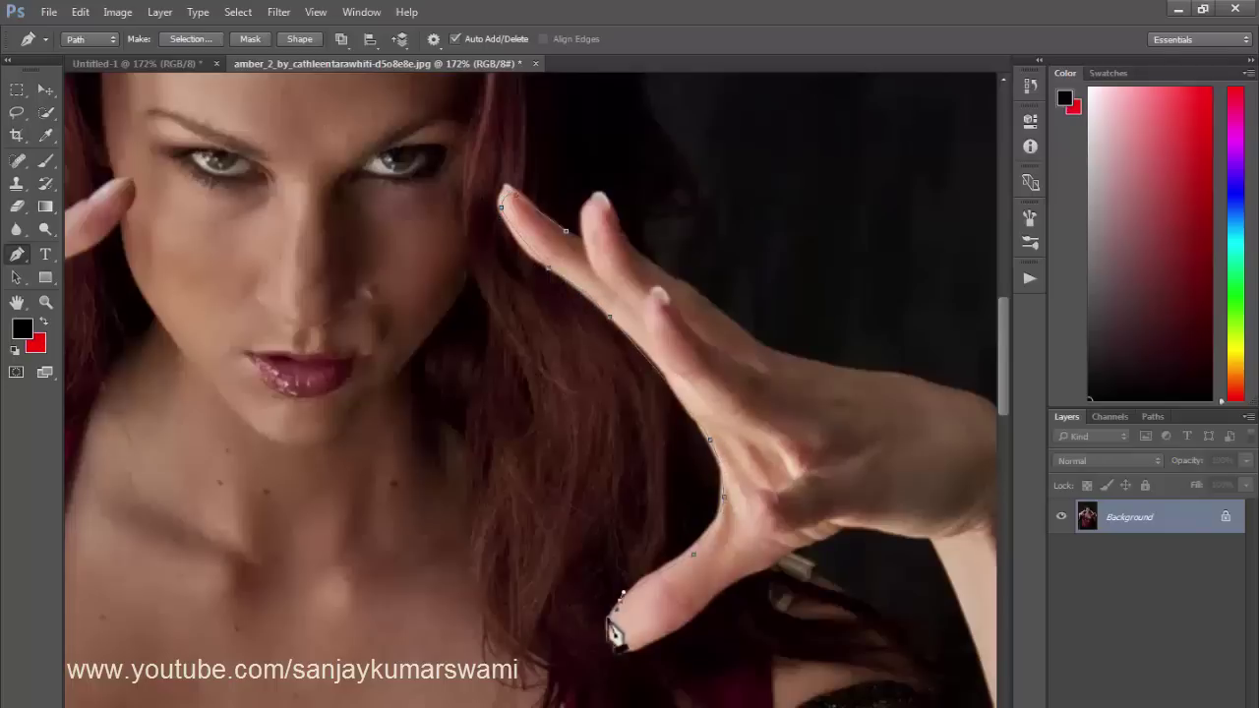
# Step: Continue the path around the thumb tip and along the hand's underside to the wrist
pyautogui.click(700, 605)
pyautogui.click(760, 563)
pyautogui.click(842, 524)
pyautogui.click(939, 542)
pyautogui.scroll(-3, 956, 601)
pyautogui.scroll(3, 810, 502)
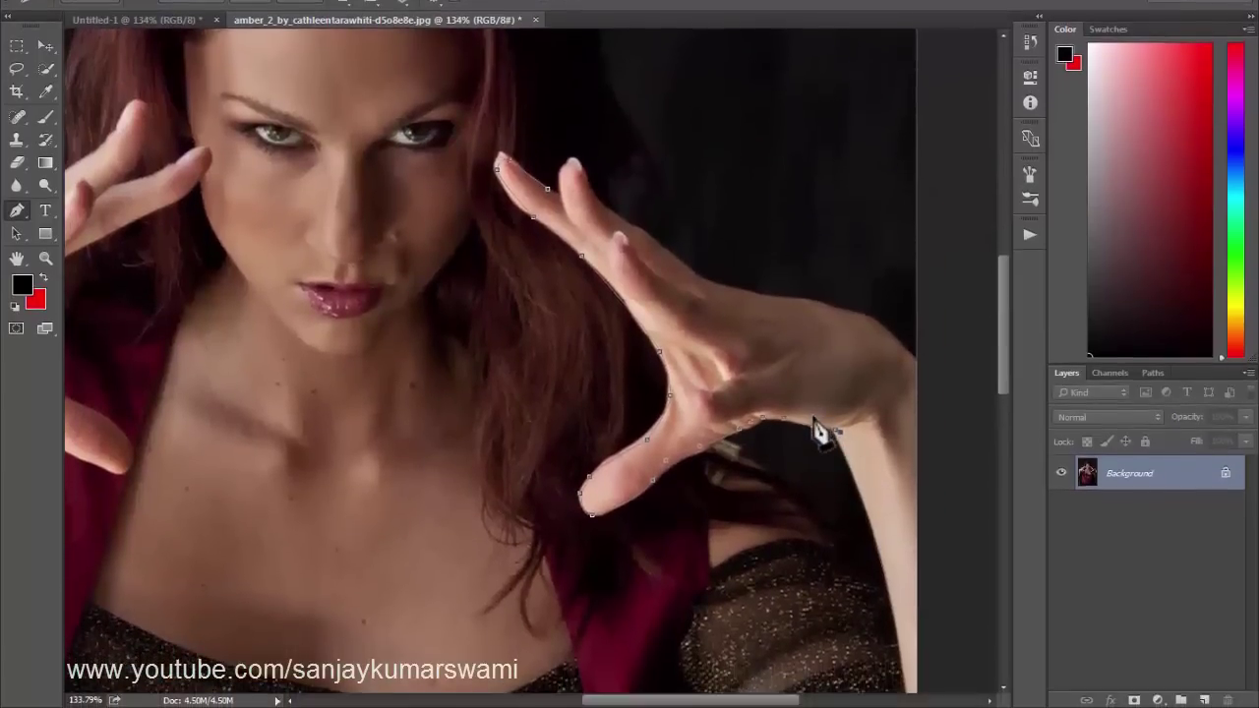
# Step: Add a new layer above the photo and start the Flame filter on the hand path
pyautogui.click(1206, 699)
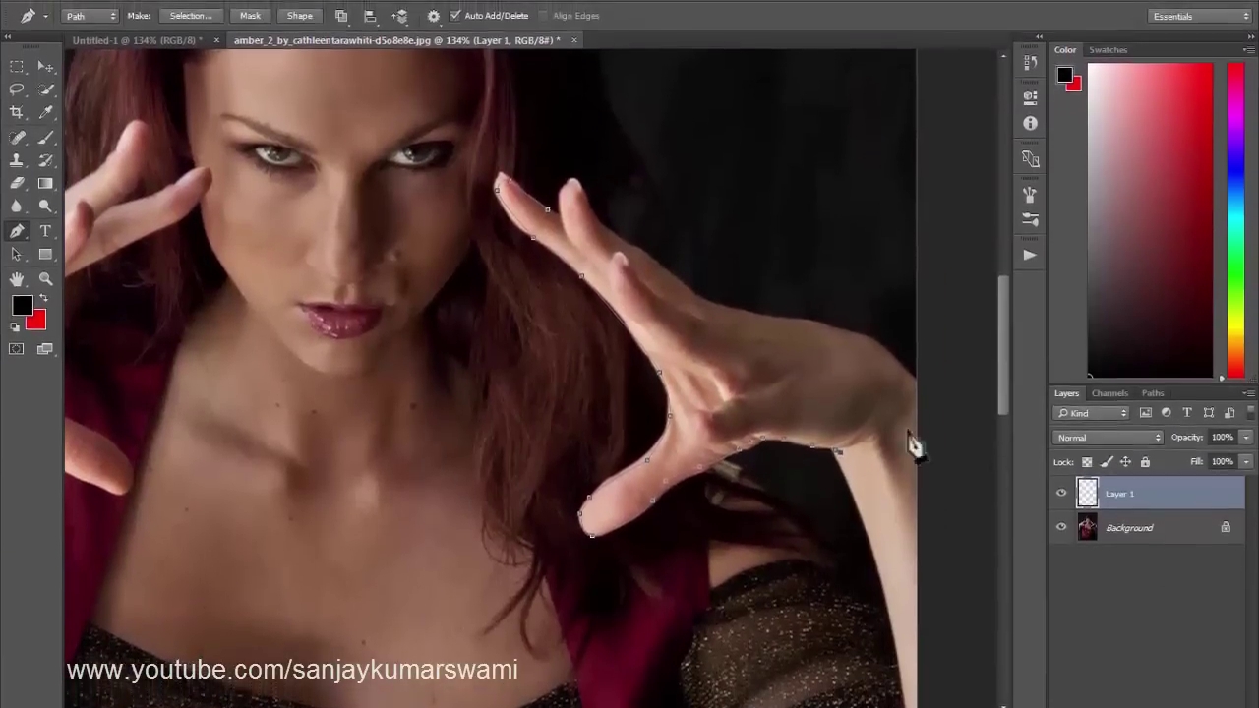
pyautogui.click(289, 12)
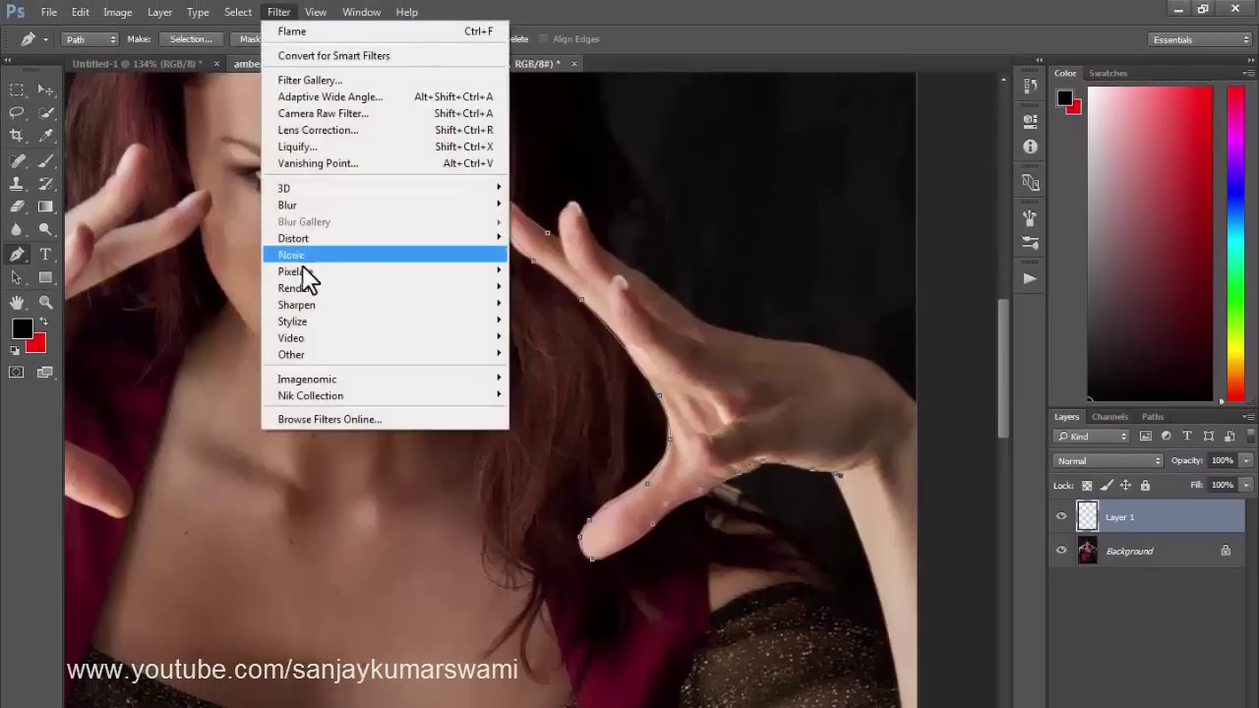
pyautogui.moveTo(317, 291)
pyautogui.click(590, 288)
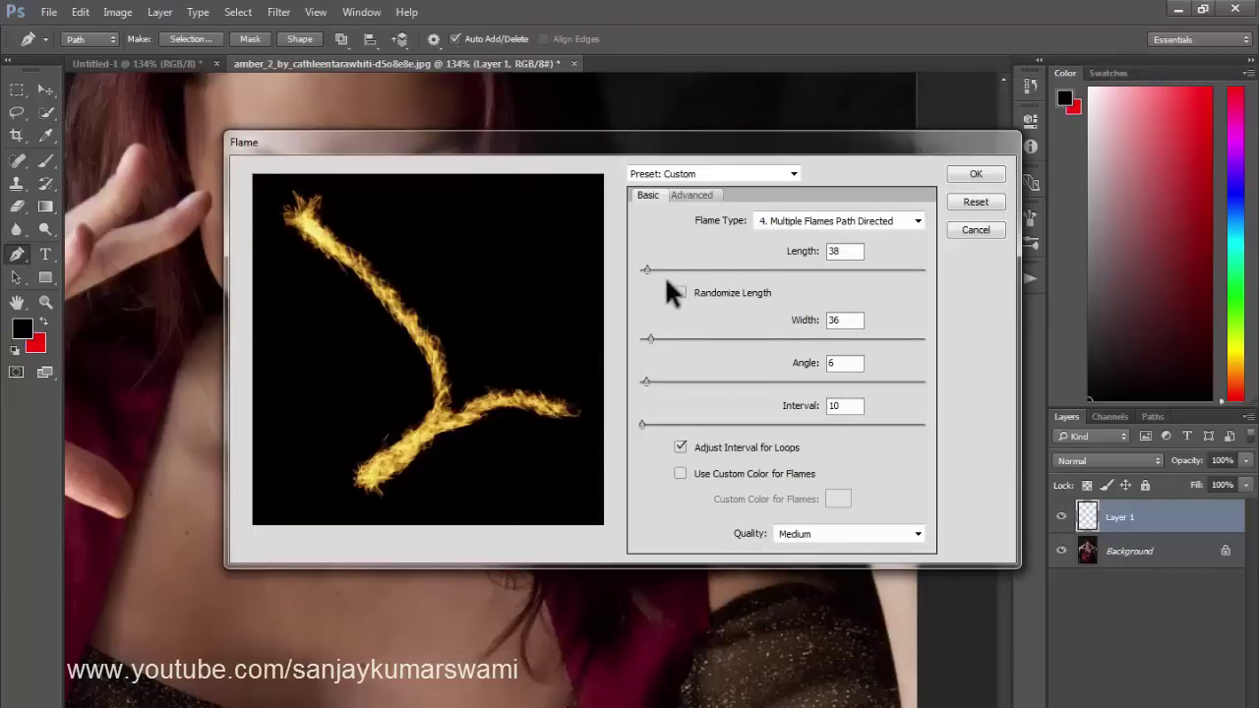
# Step: Keep the Multiple Flames Path Directed type and set the flame length to 90 and the width to 24
pyautogui.moveTo(648, 265); pyautogui.dragTo(655, 266)
pyautogui.click(836, 221)
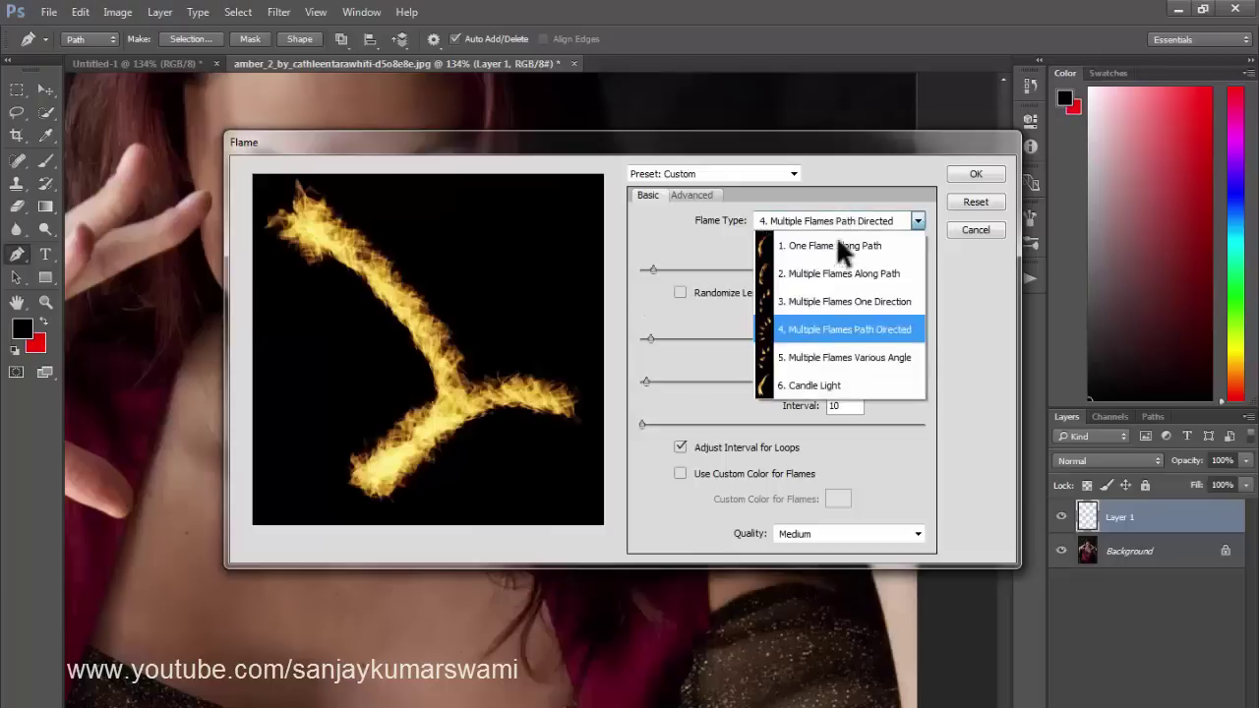
pyautogui.click(836, 330)
pyautogui.moveTo(650, 338); pyautogui.dragTo(643, 338)
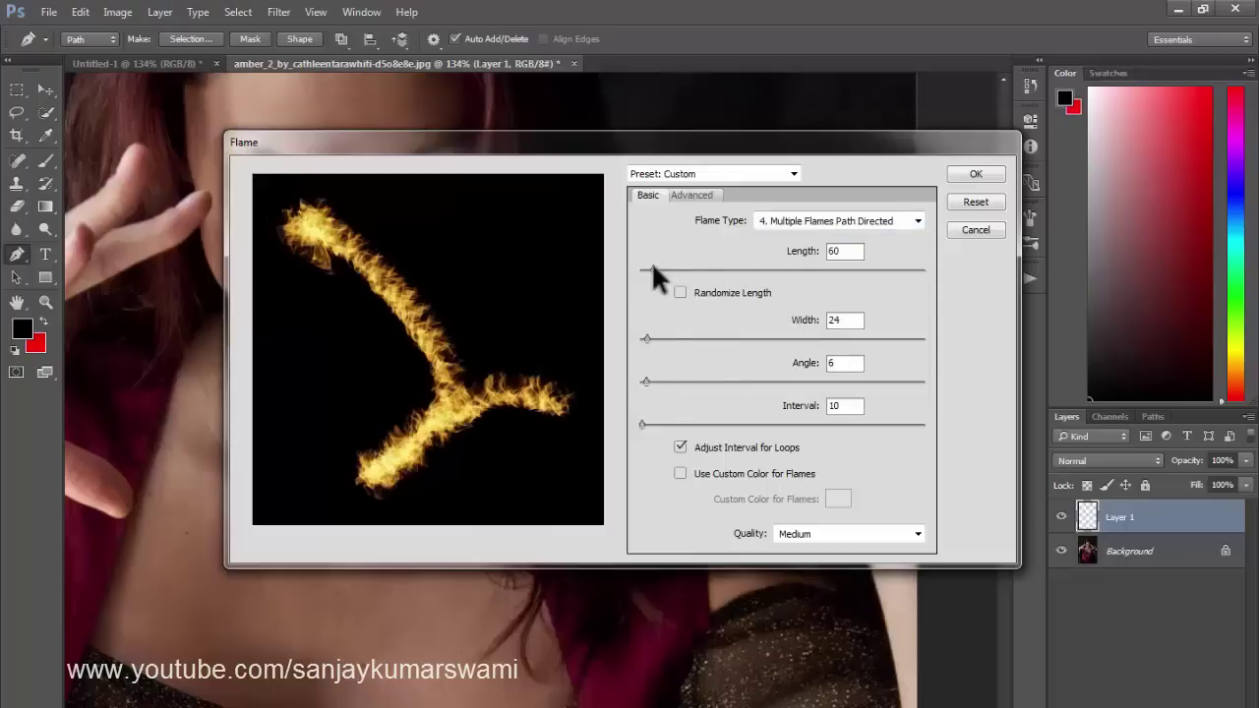
pyautogui.moveTo(651, 260); pyautogui.dragTo(660, 265)
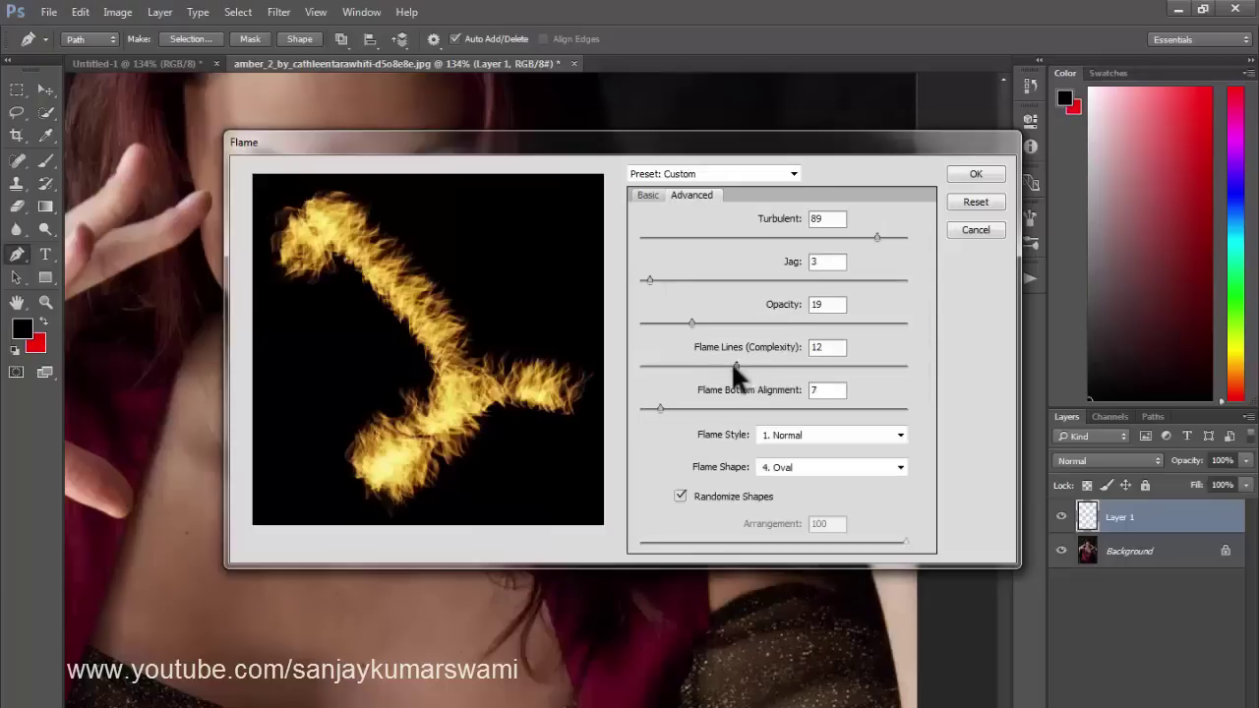
# Step: Set Flame Lines (Complexity) to 11, adjust the Flame Bottom Alignment, and apply the flames to the hand
pyautogui.moveTo(735, 366); pyautogui.dragTo(727, 366)
pyautogui.moveTo(645, 409); pyautogui.dragTo(689, 433)
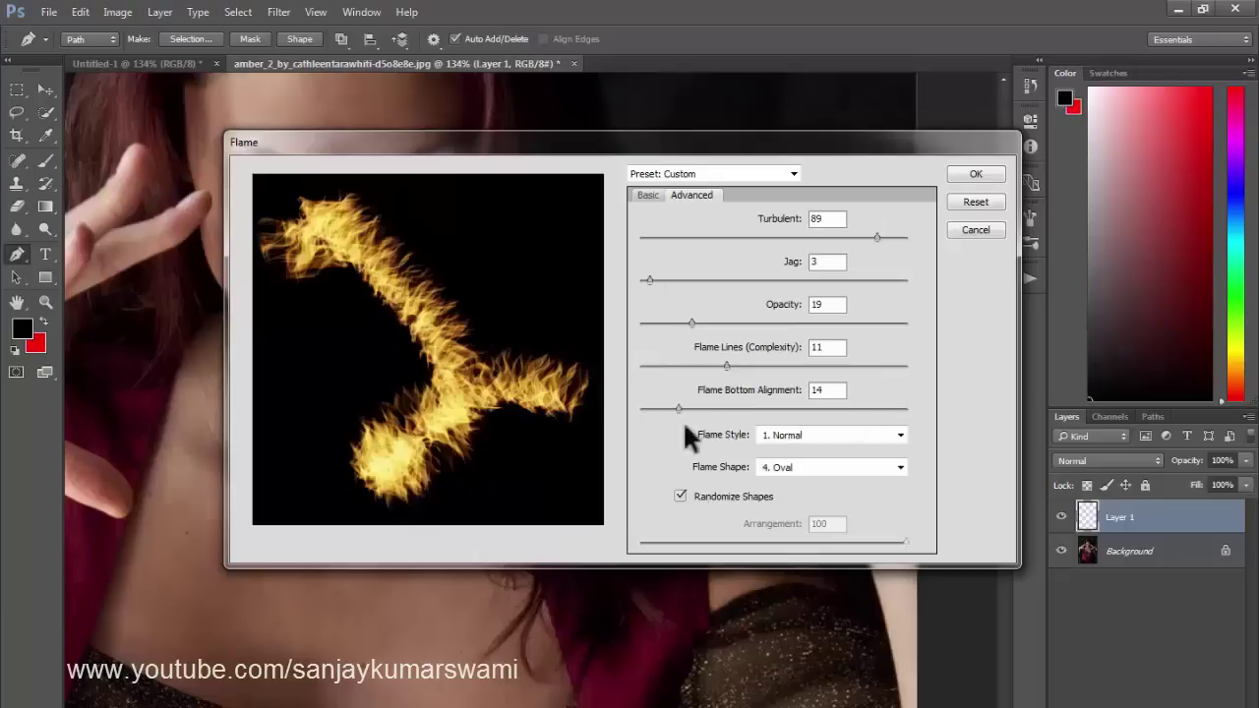
pyautogui.click(649, 195)
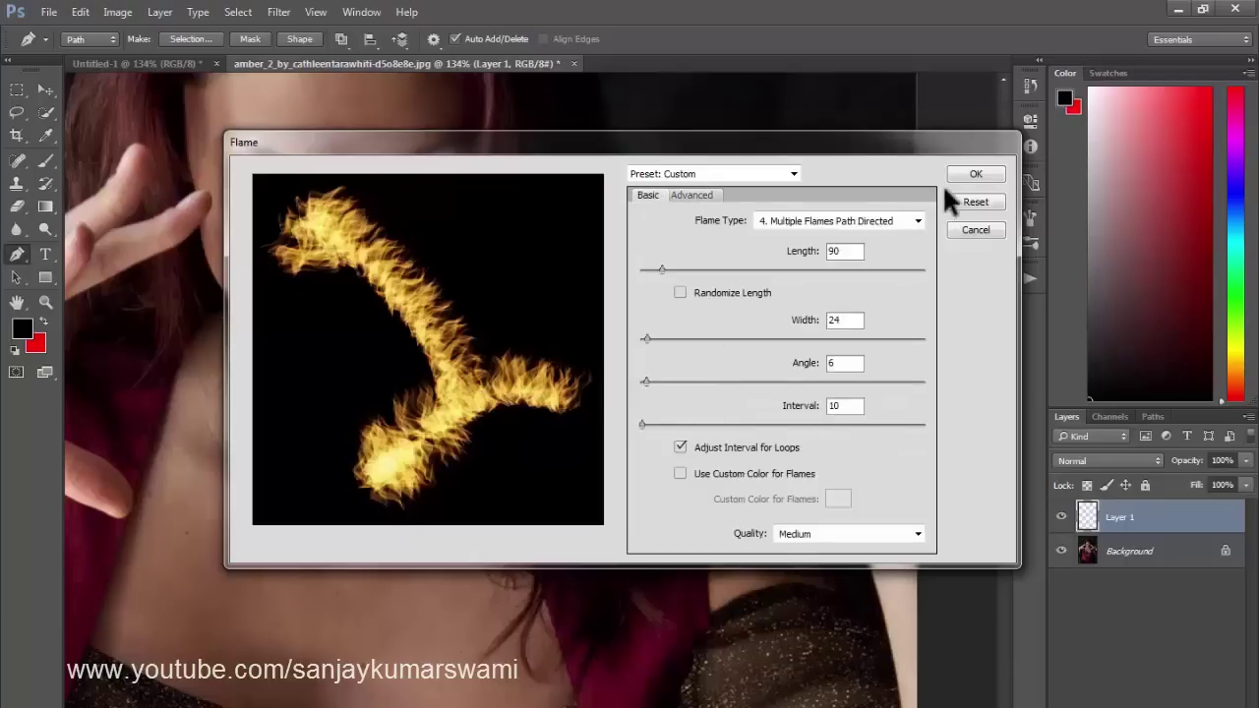
pyautogui.click(972, 174)
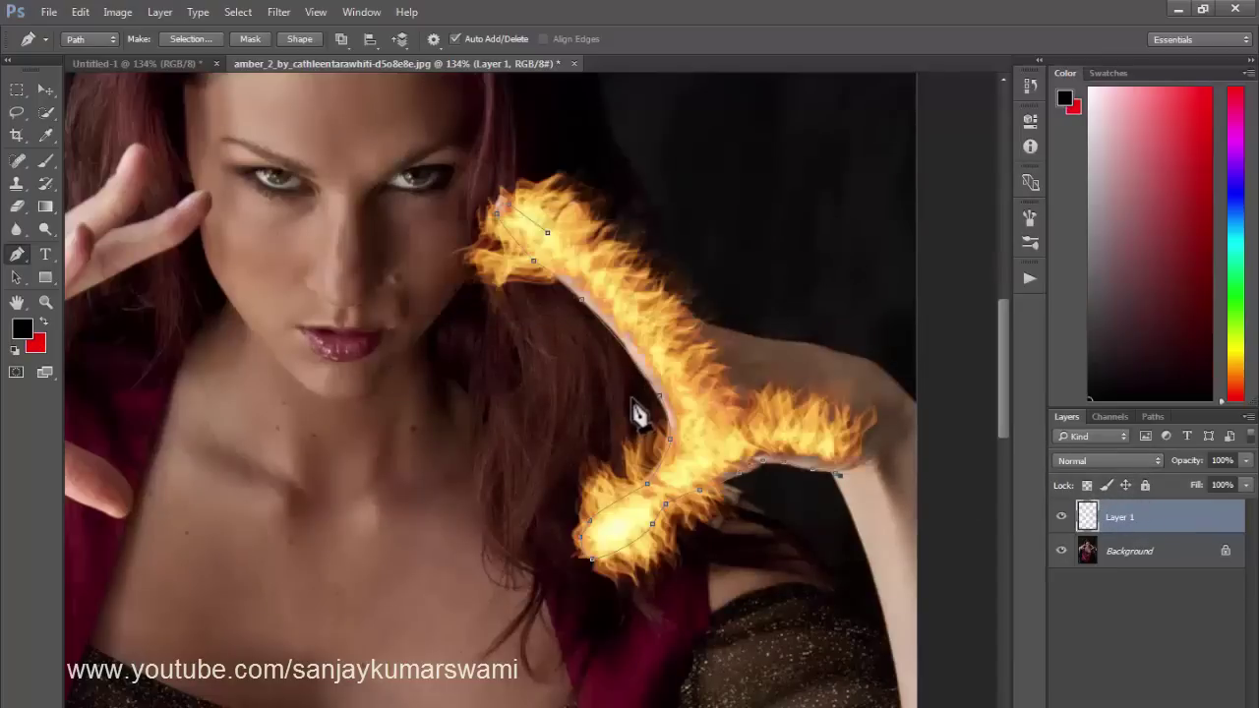
# Step: Delete the hand's work path and shift the flames slightly down and toward the face
pyautogui.hotkey('ctrl', '-')
pyautogui.press('a')
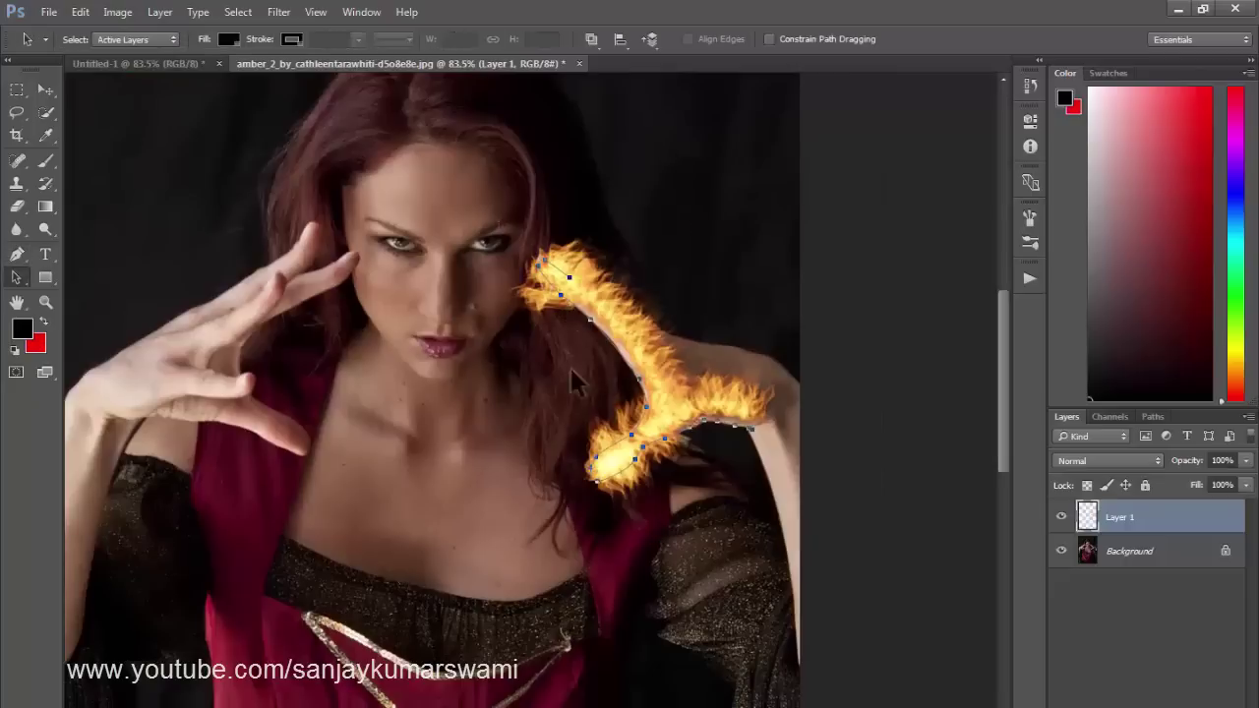
pyautogui.click(782, 512)
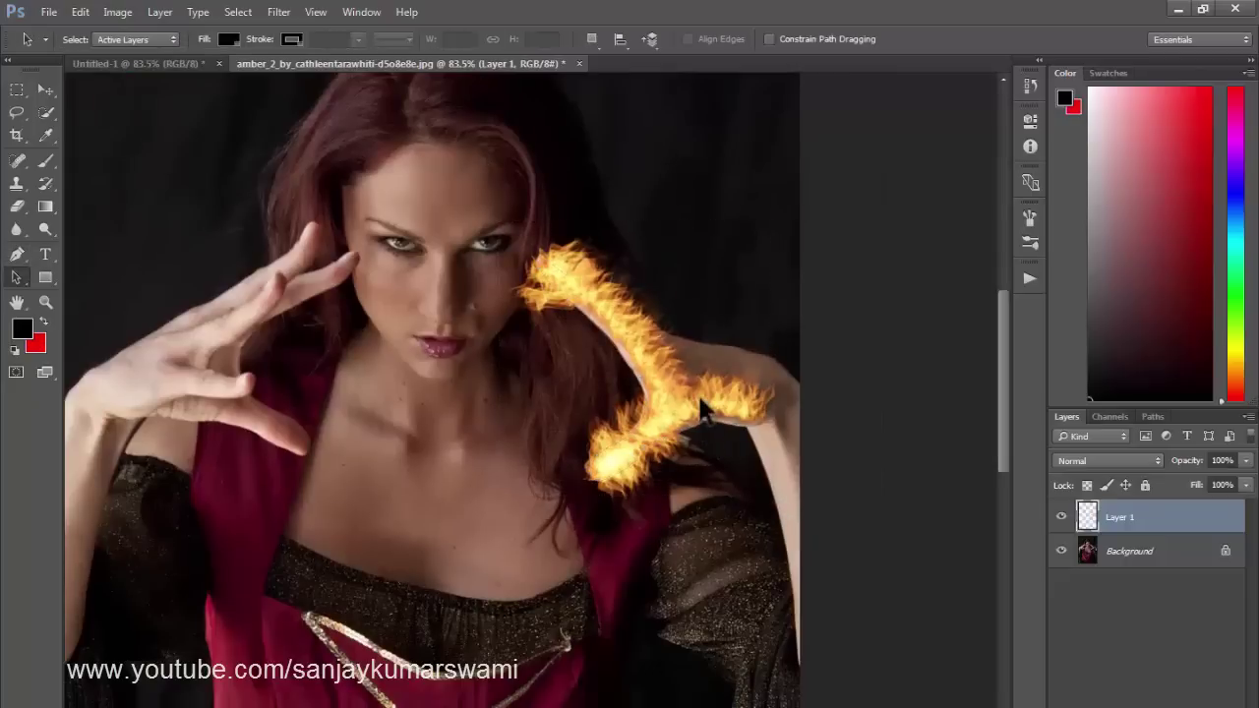
pyautogui.press('v')
pyautogui.moveTo(654, 384); pyautogui.dragTo(694, 409)
# Step: Set the flame layer's blend mode to Hard Light and nudge the flames into place on the hand
pyautogui.click(1087, 458)
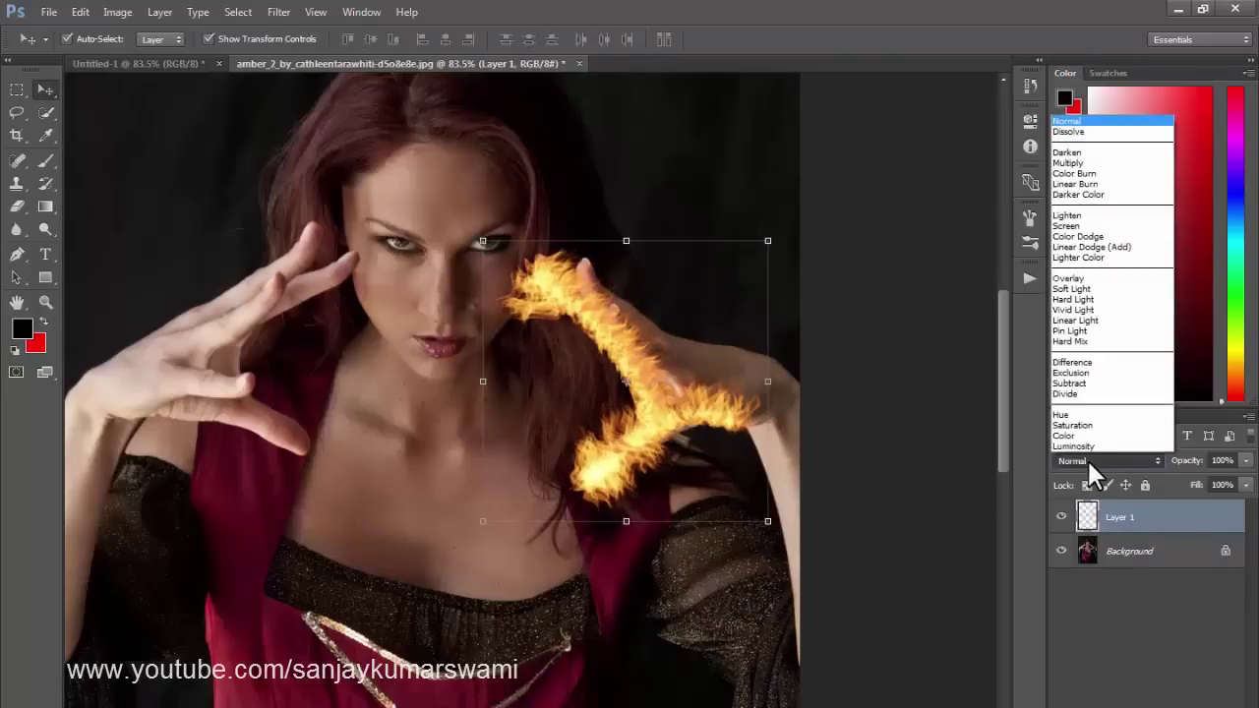
pyautogui.click(1087, 300)
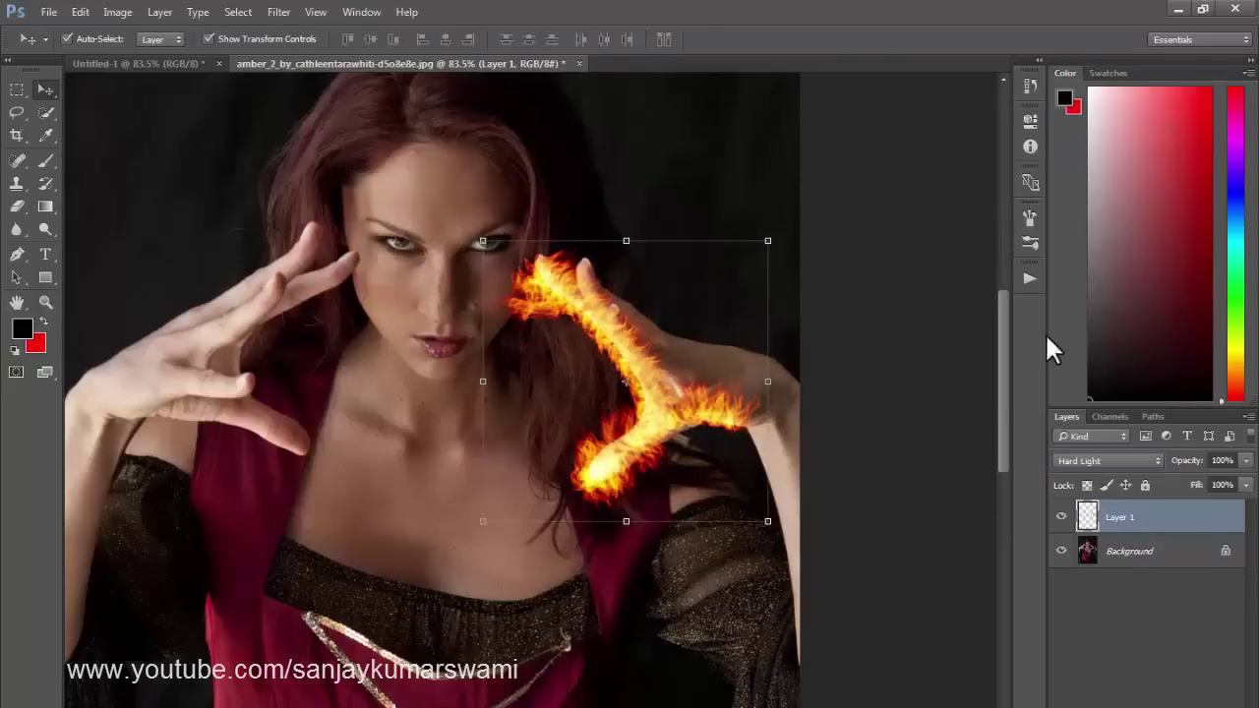
pyautogui.scroll(4, 650, 423)
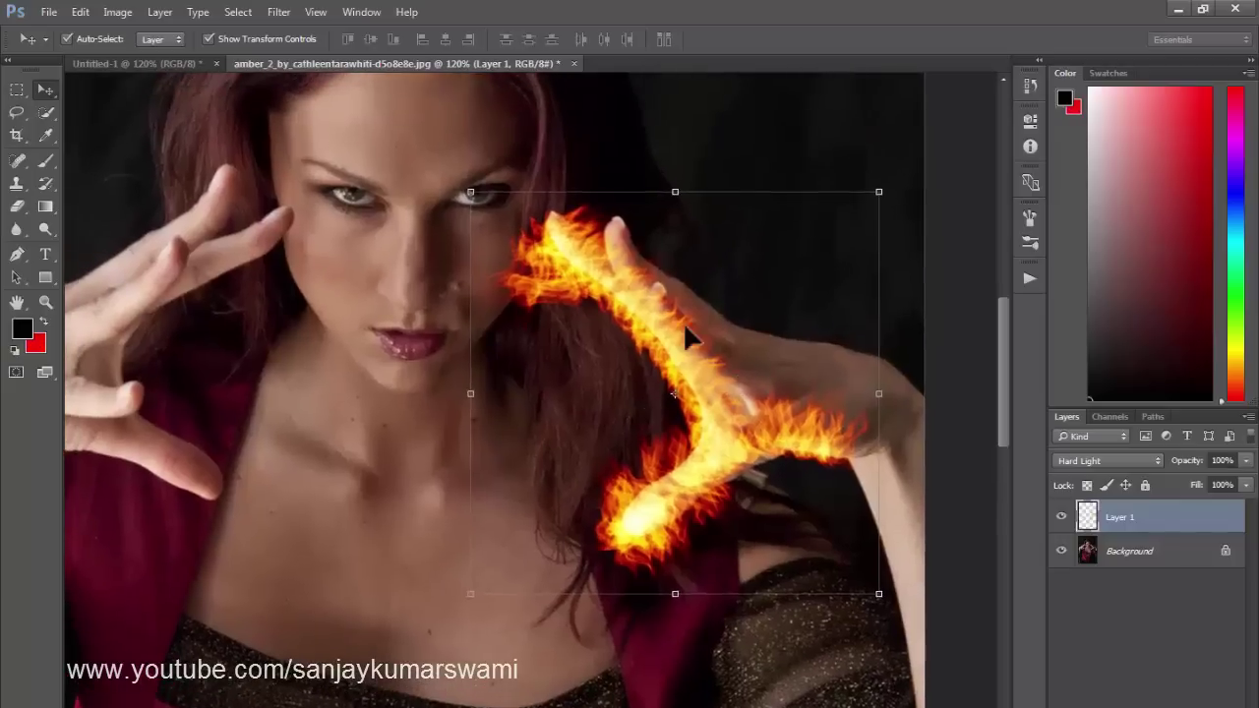
pyautogui.moveTo(685, 329); pyautogui.dragTo(692, 360)
pyautogui.scroll(-5, 744, 428)
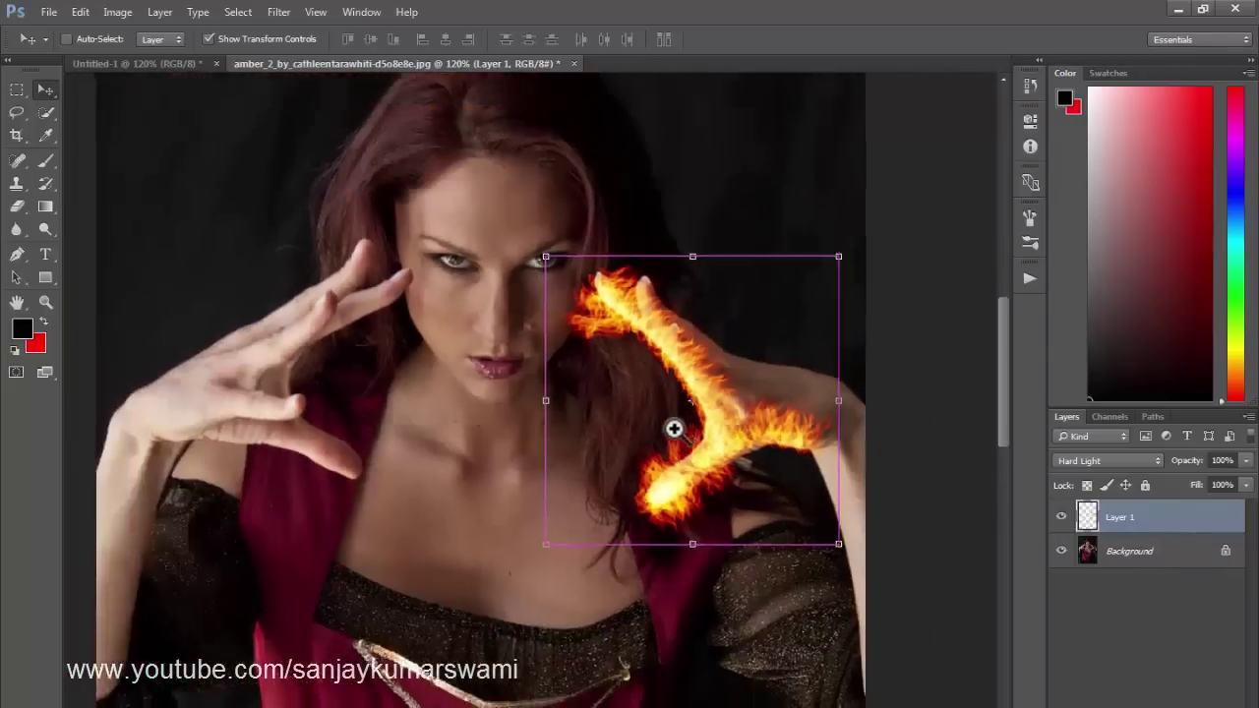
pyautogui.scroll(4, 760, 394)
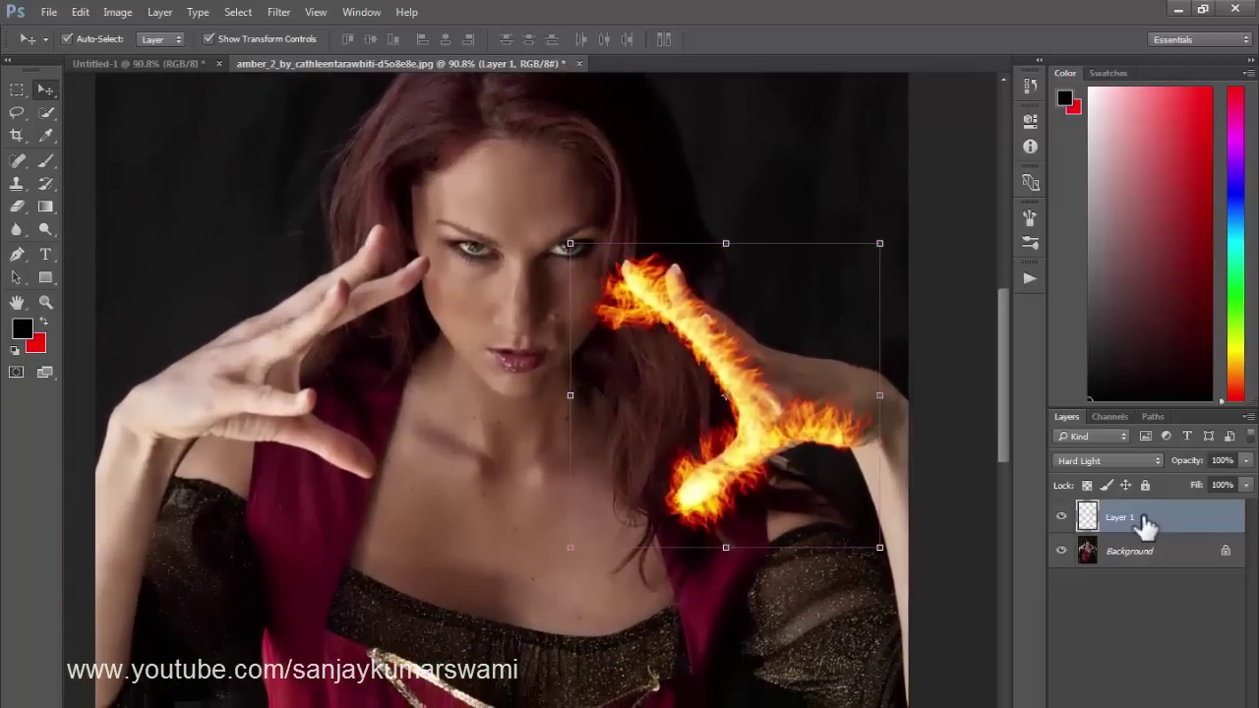
# Step: Trace an open curved path along the lower lid of the eye farther from the burning hand
pyautogui.press('p')
pyautogui.scroll(2, 427, 320)
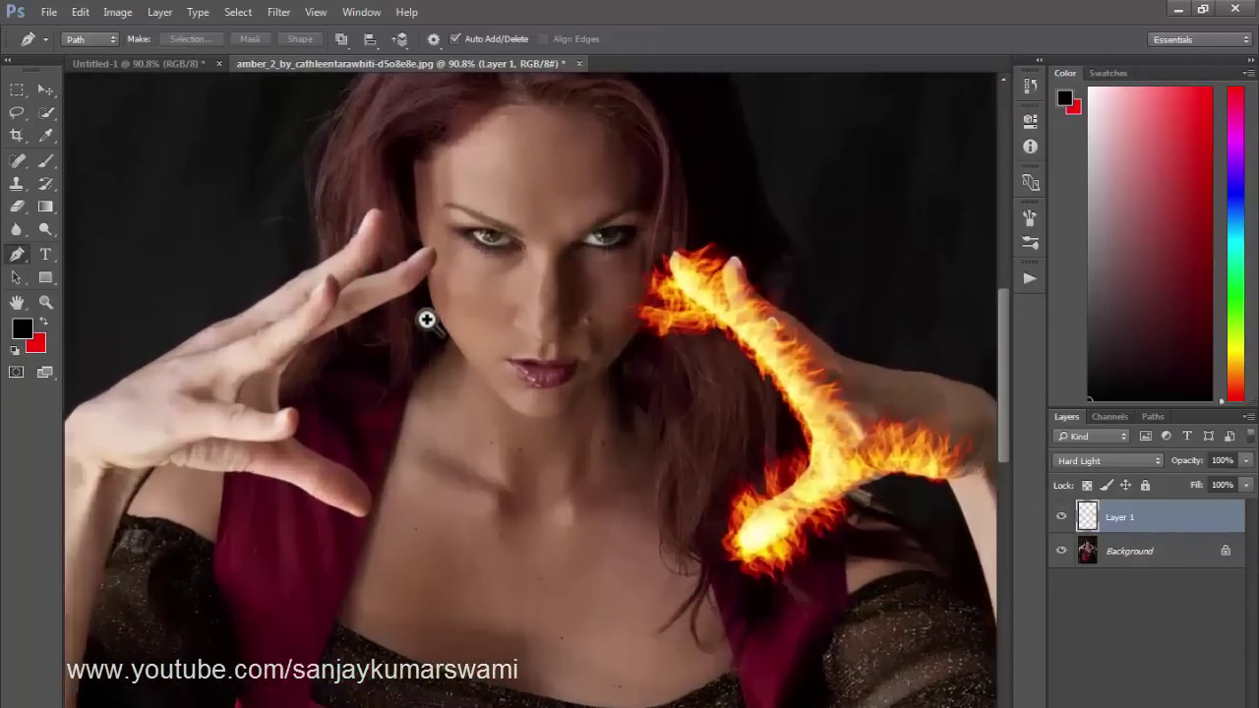
pyautogui.scroll(6, 427, 320)
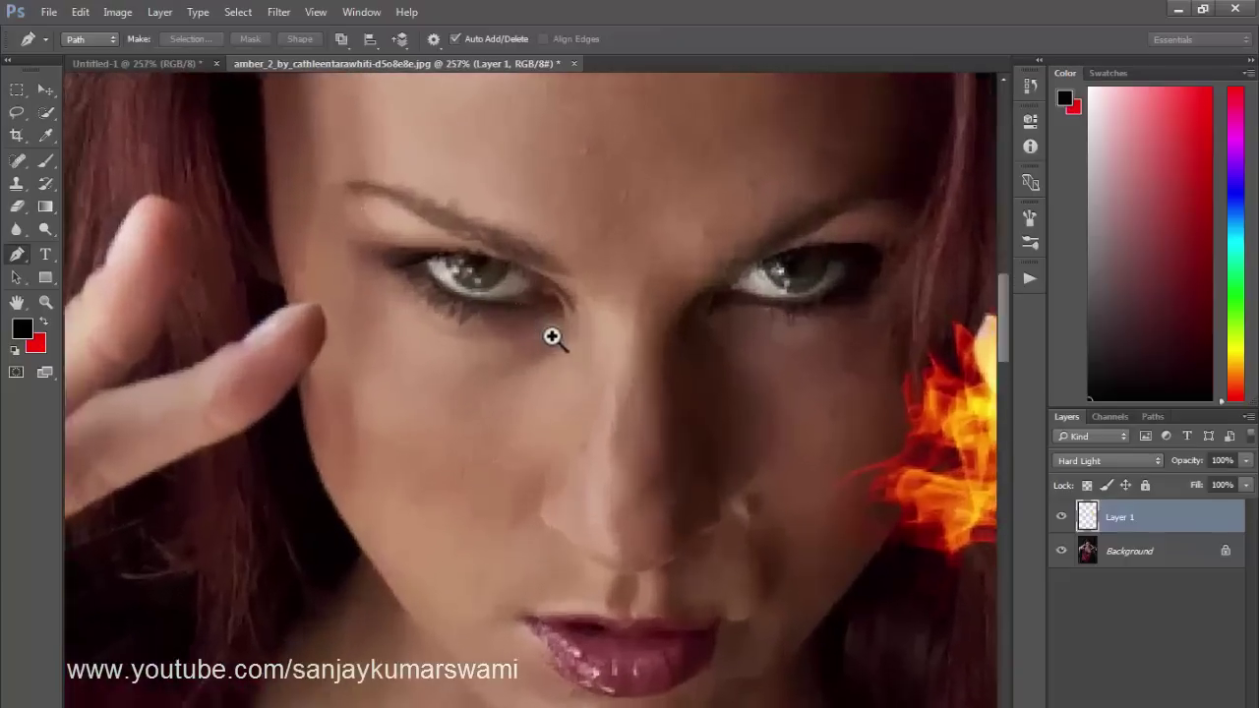
pyautogui.scroll(2, 552, 337)
pyautogui.click(535, 292)
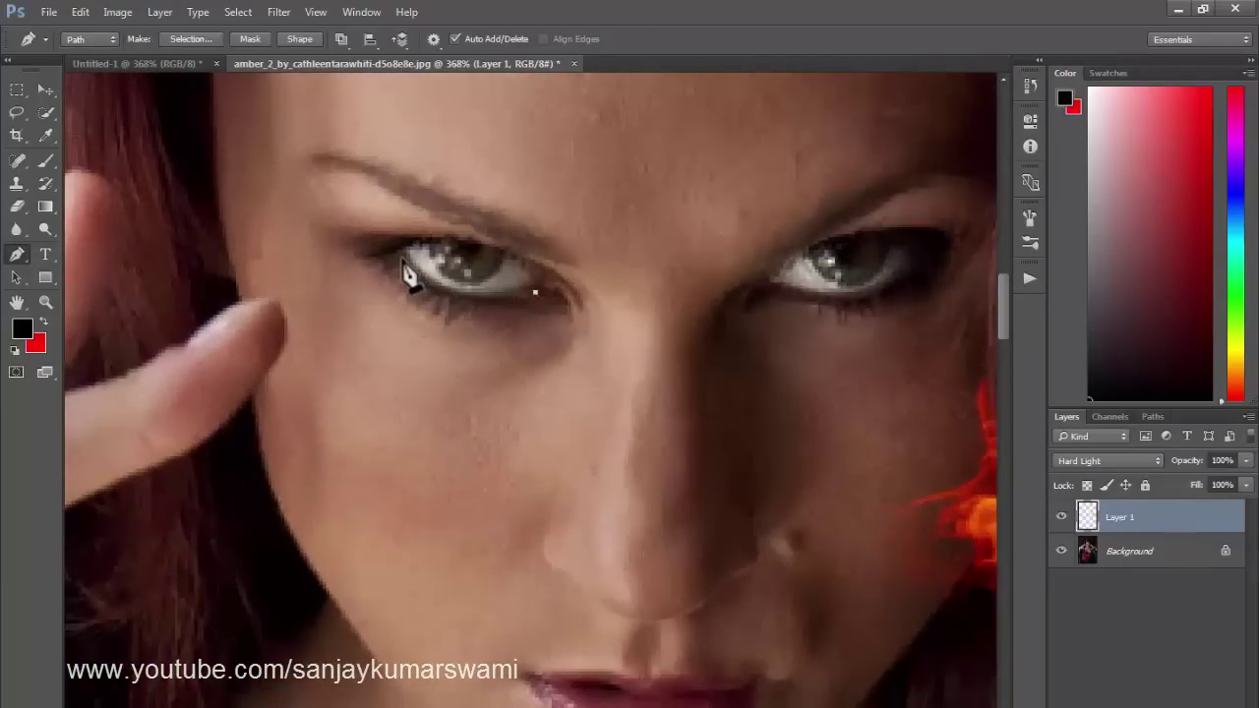
pyautogui.moveTo(401, 257); pyautogui.dragTo(376, 232)
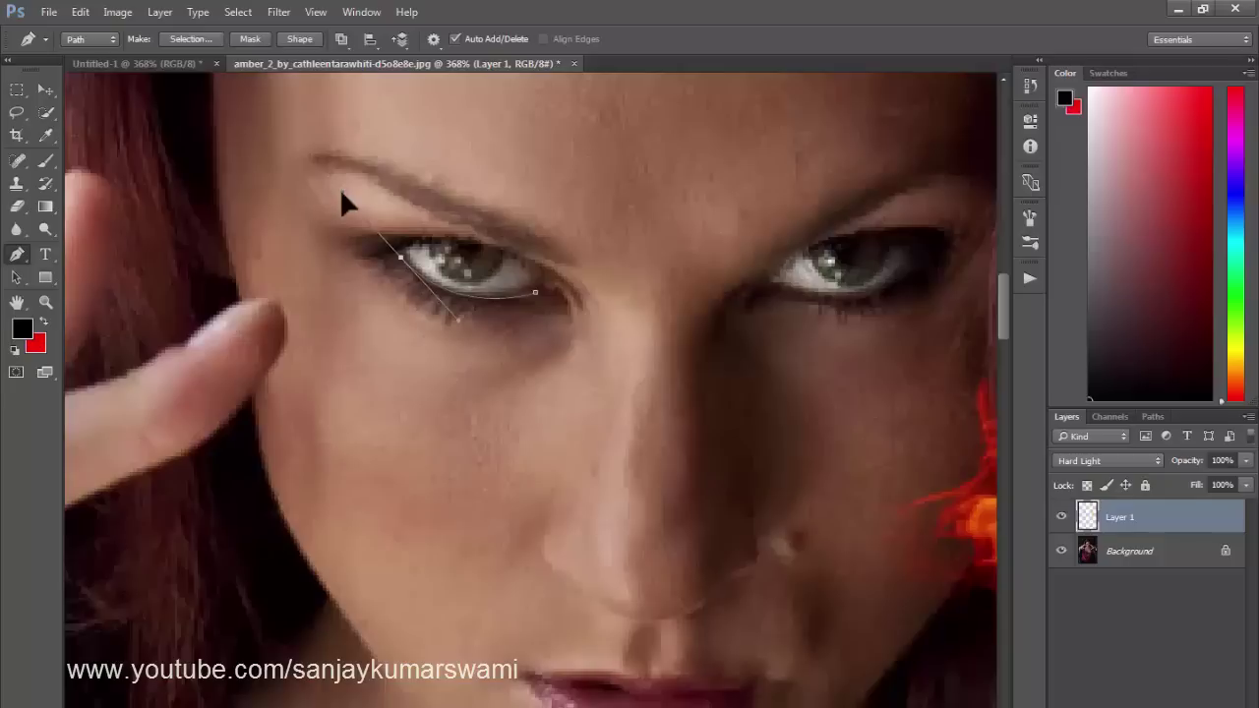
pyautogui.keyDown('ctrl'); pyautogui.click(345, 201); pyautogui.keyUp('ctrl')
# Step: Trace a second open curved path along the lower lid of the eye nearer the burning hand
pyautogui.click(774, 288)
pyautogui.moveTo(922, 265); pyautogui.dragTo(974, 204)
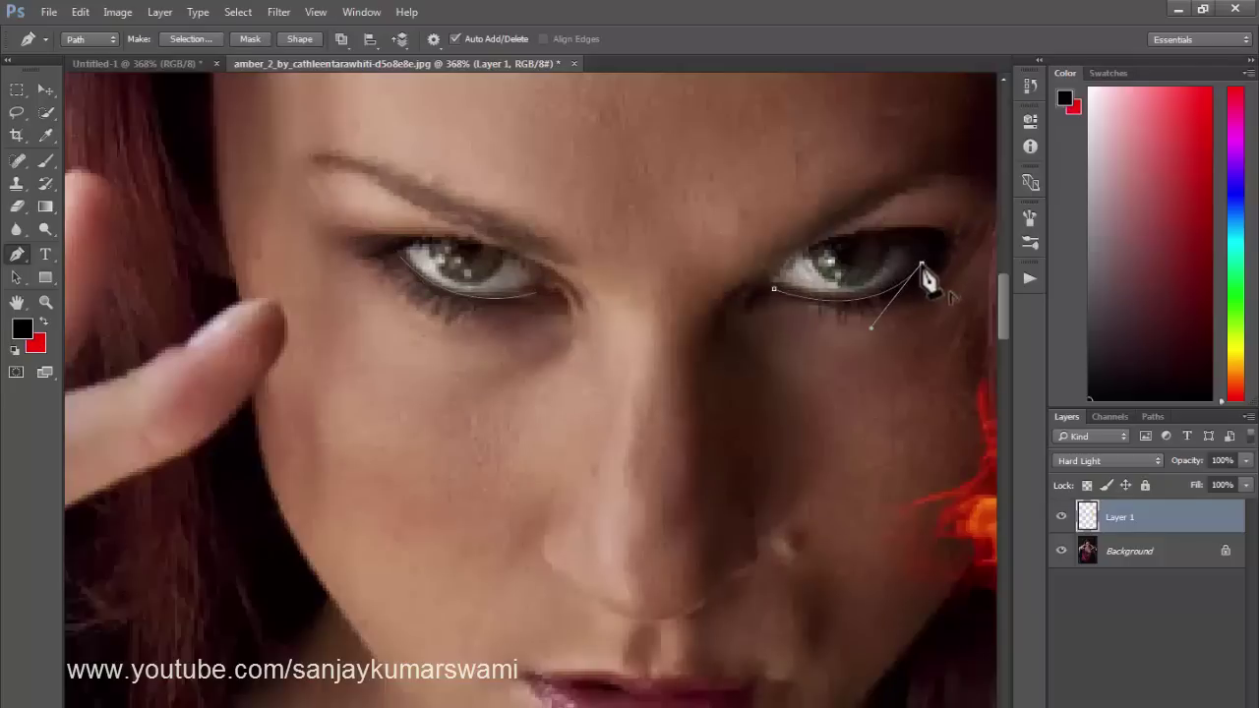
pyautogui.moveTo(765, 378); pyautogui.dragTo(712, 413)
pyautogui.press('a')
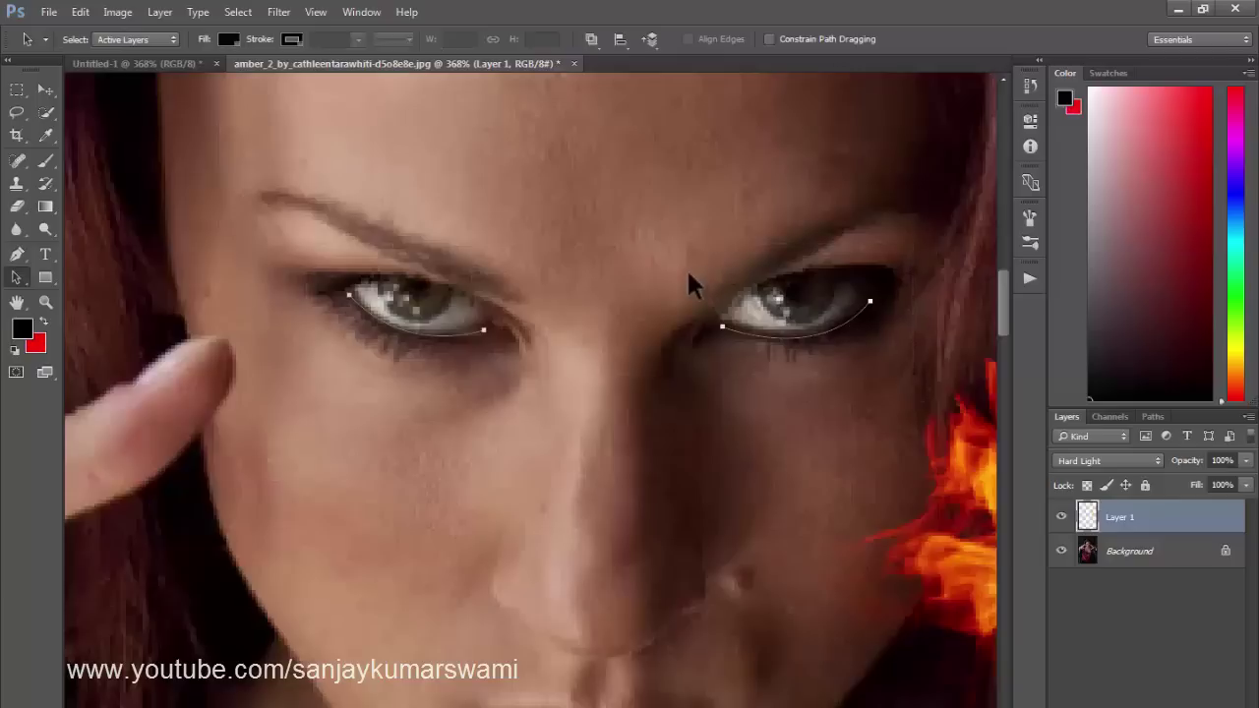
# Step: Start the Flame filter on the two eyelid paths and set the flame width to 8
pyautogui.click(279, 12)
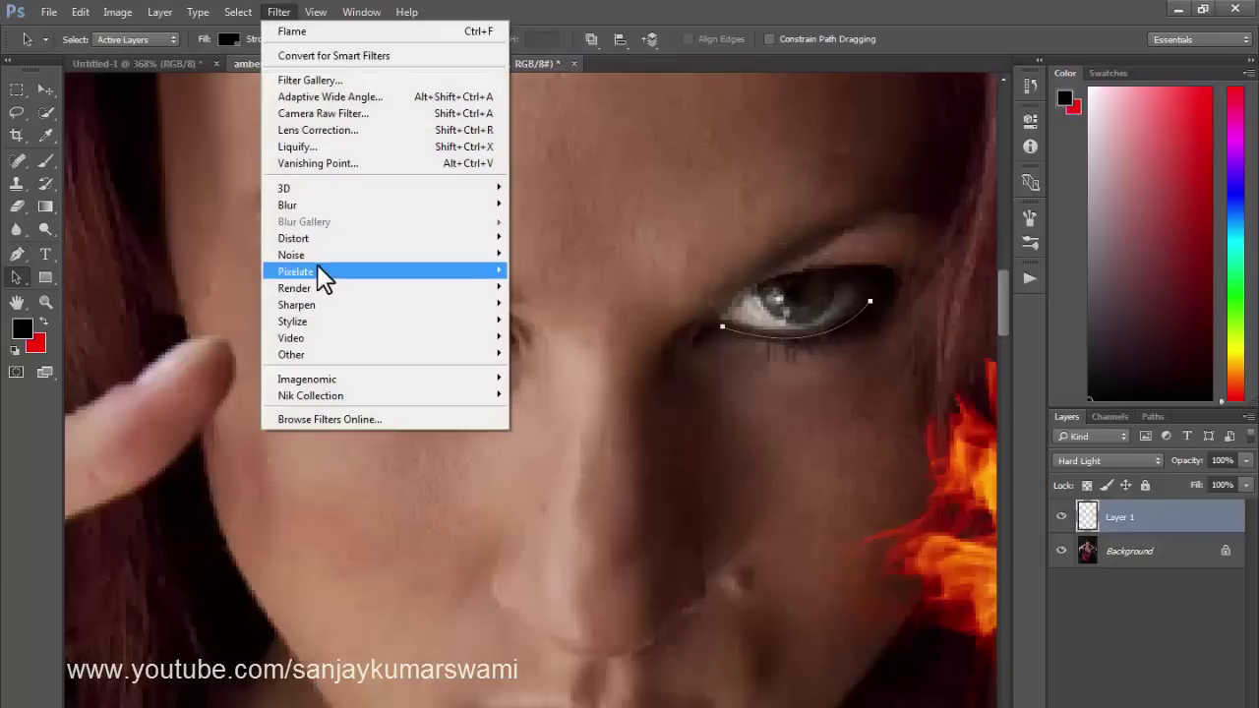
pyautogui.moveTo(320, 290)
pyautogui.click(530, 288)
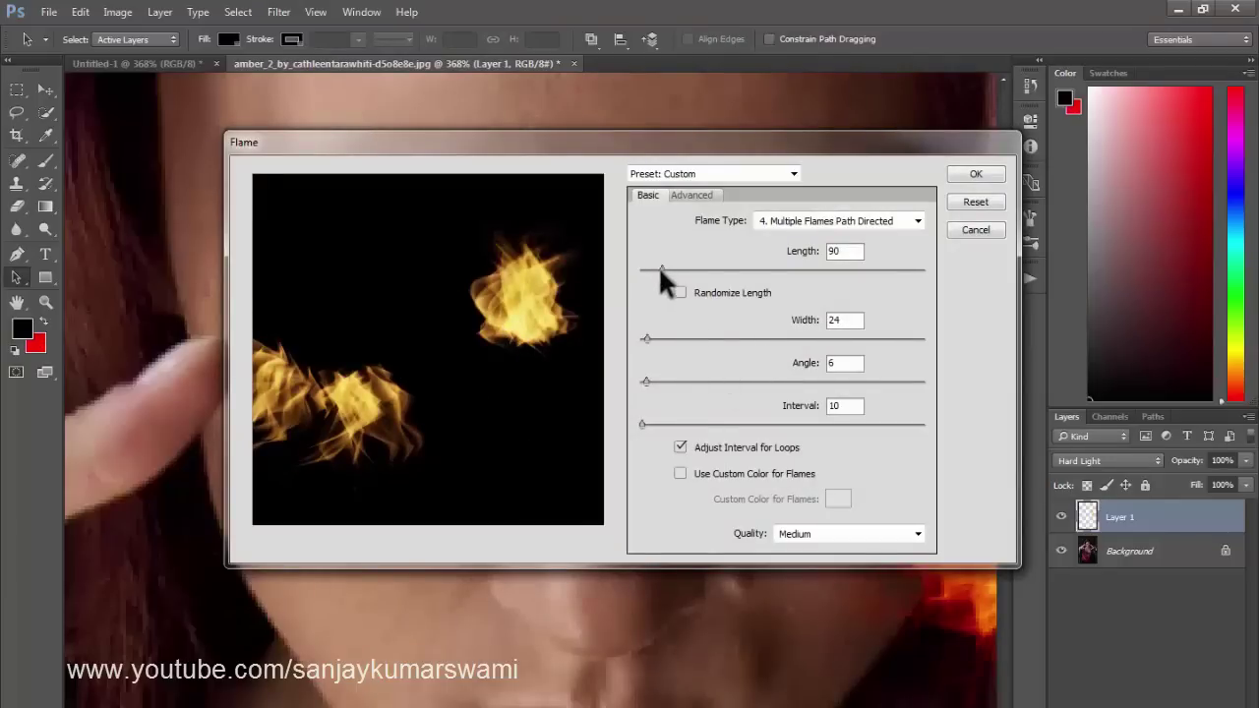
pyautogui.moveTo(645, 339); pyautogui.dragTo(641, 338)
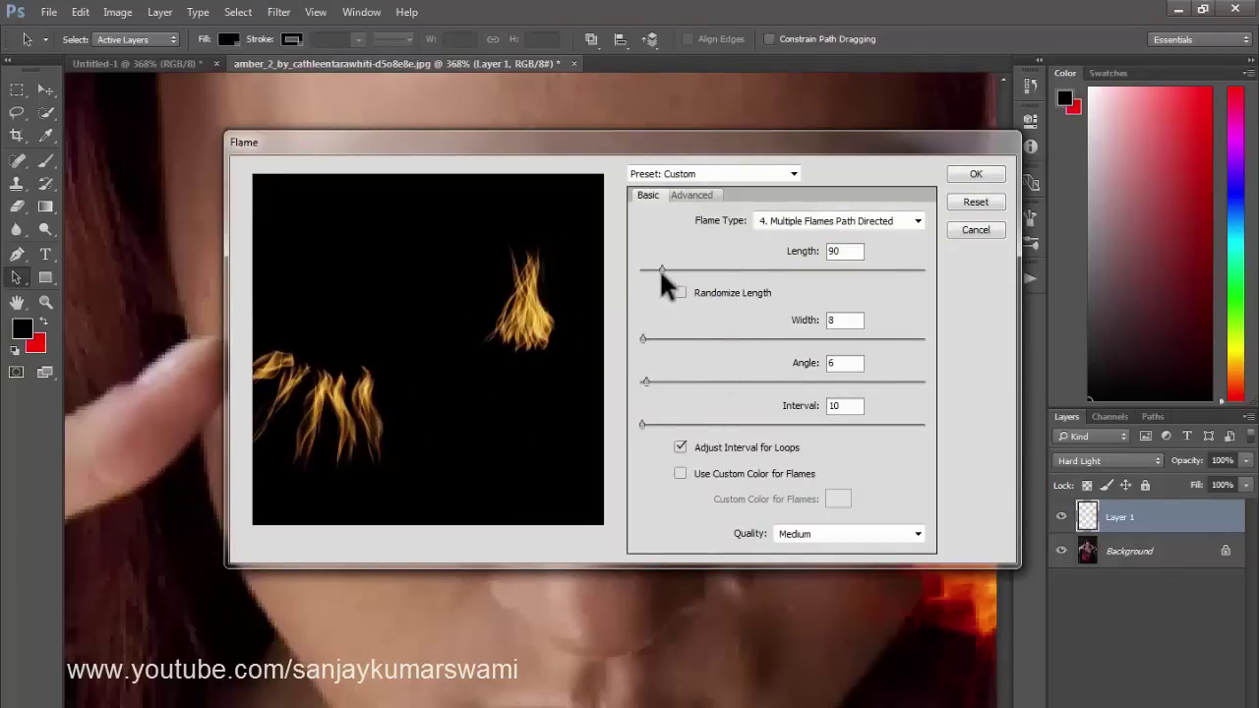
# Step: Set the flame type to 3. Multiple Flames One Direction with a length of 50
pyautogui.scroll(3, 814, 223)
pyautogui.click(837, 220)
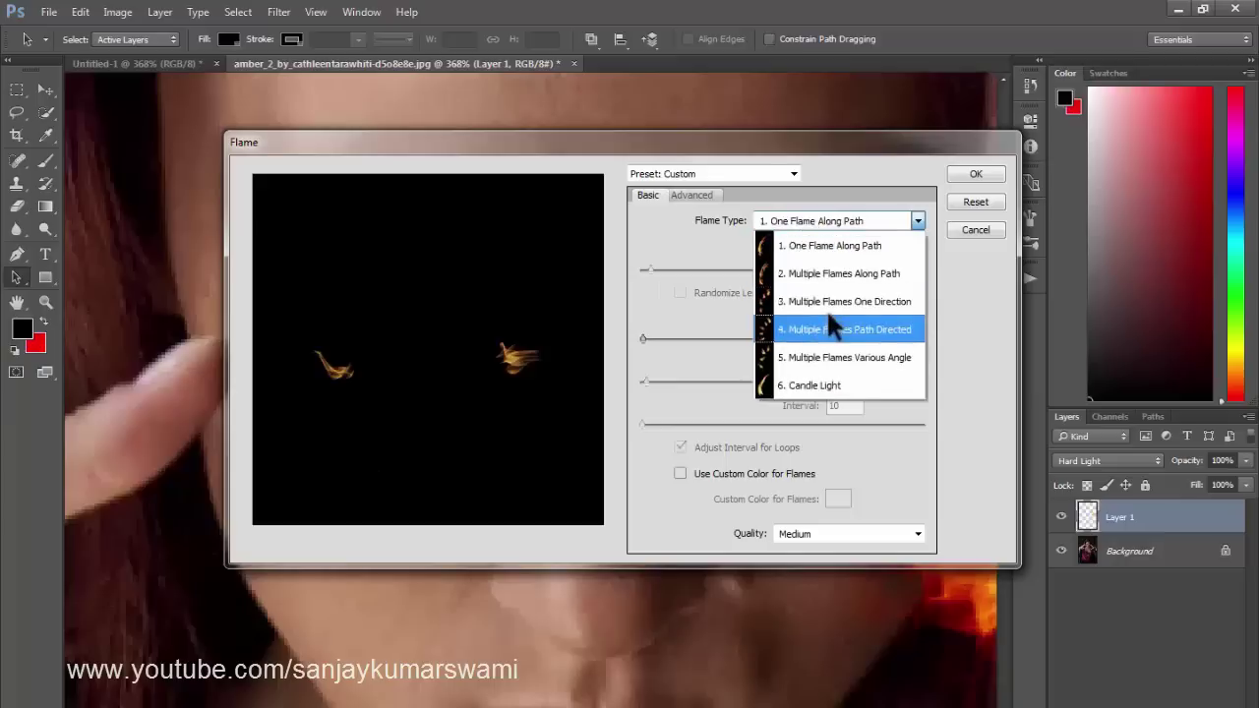
pyautogui.click(861, 300)
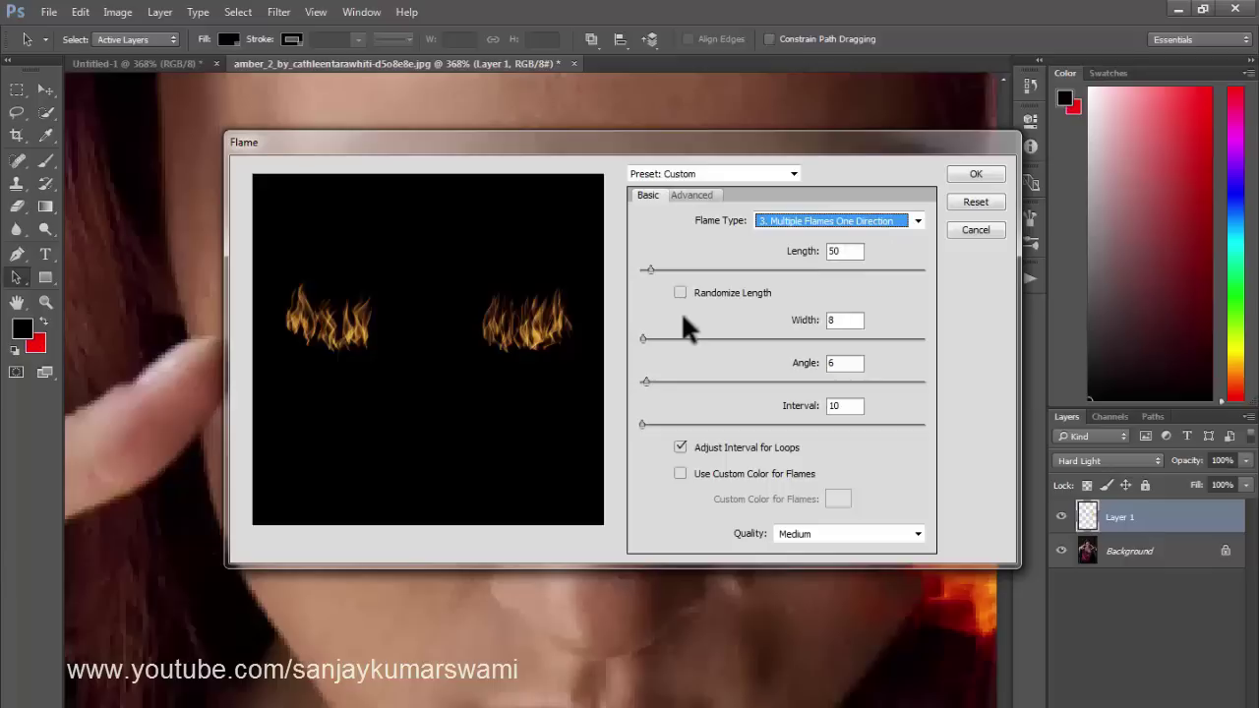
# Step: Set the flame lines complexity to 26 and, after trying another shape, choose the Oval flame shape
pyautogui.click(682, 192)
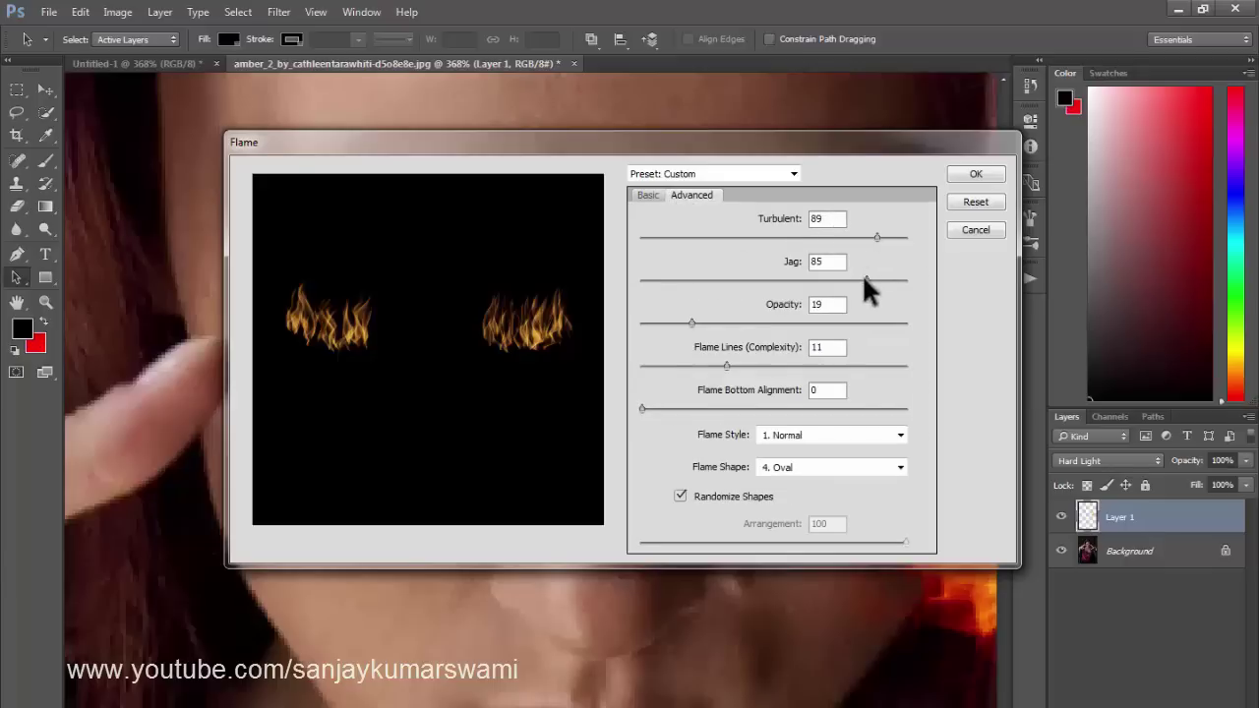
pyautogui.moveTo(866, 280); pyautogui.dragTo(856, 280)
pyautogui.moveTo(726, 366); pyautogui.dragTo(650, 367)
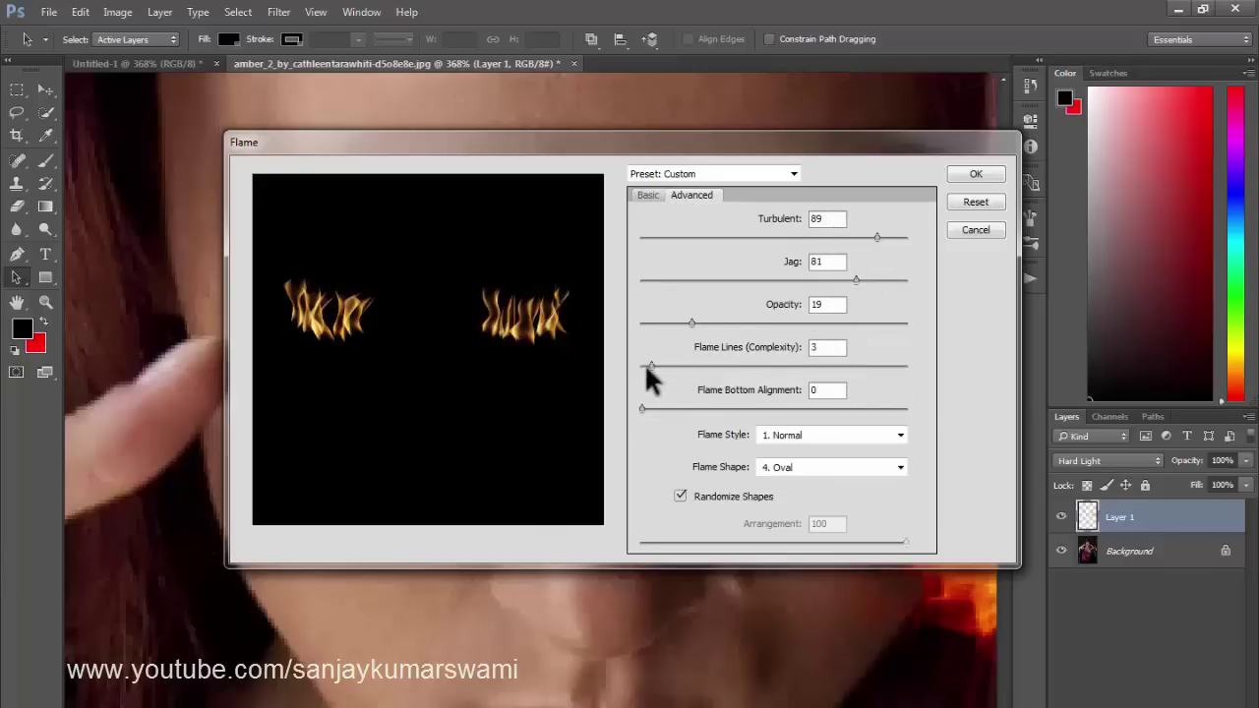
pyautogui.click(793, 469)
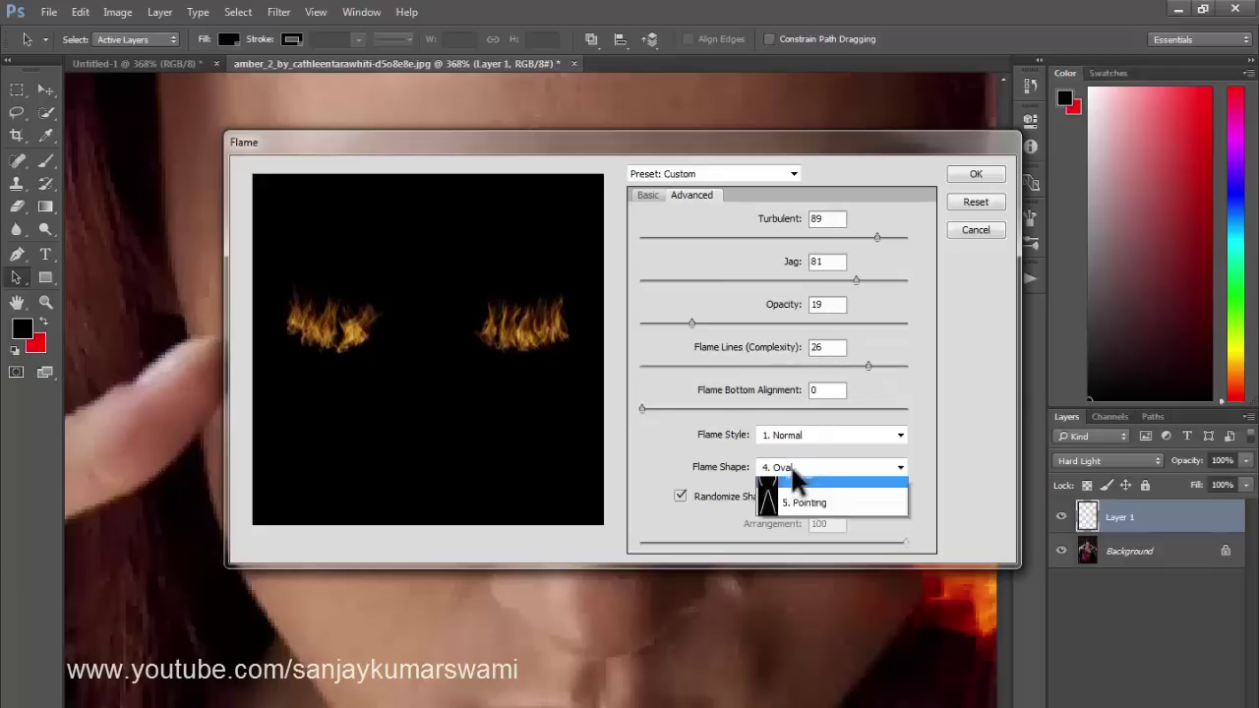
pyautogui.click(807, 603)
pyautogui.click(818, 468)
pyautogui.click(803, 575)
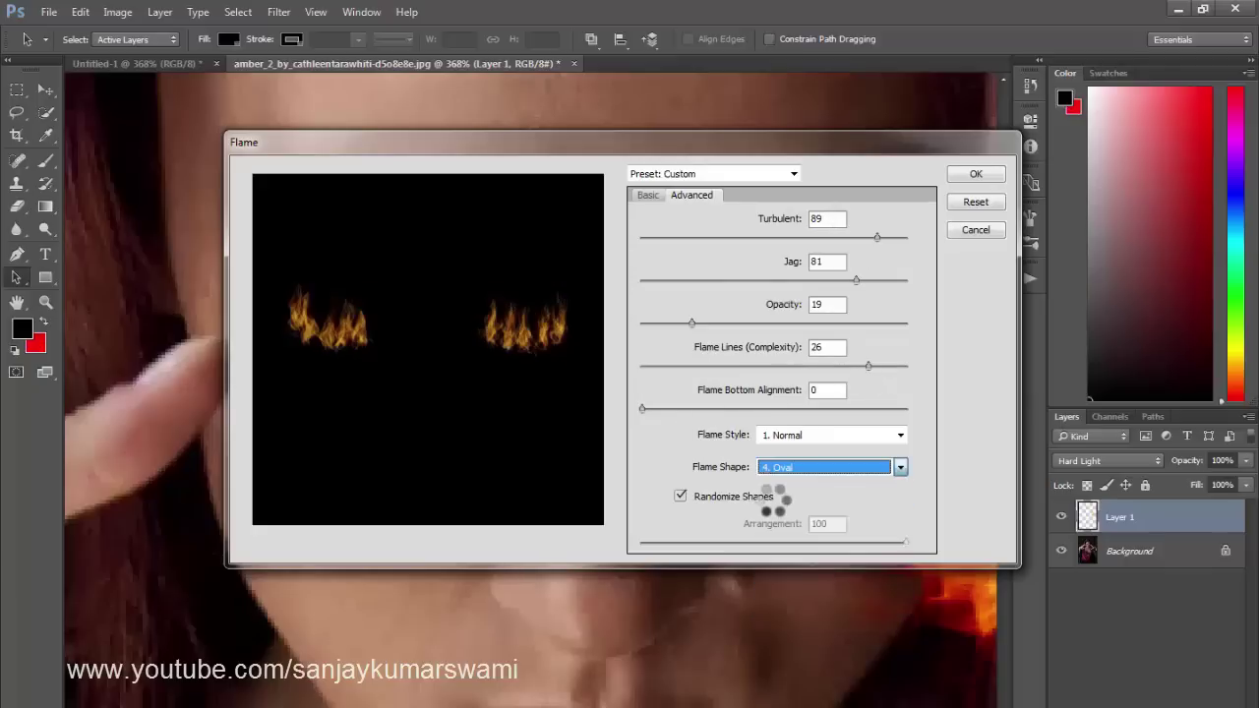
# Step: Set the flame turbulence to 96 and jag to 72, and render the flames along both eyelid paths
pyautogui.click(650, 281)
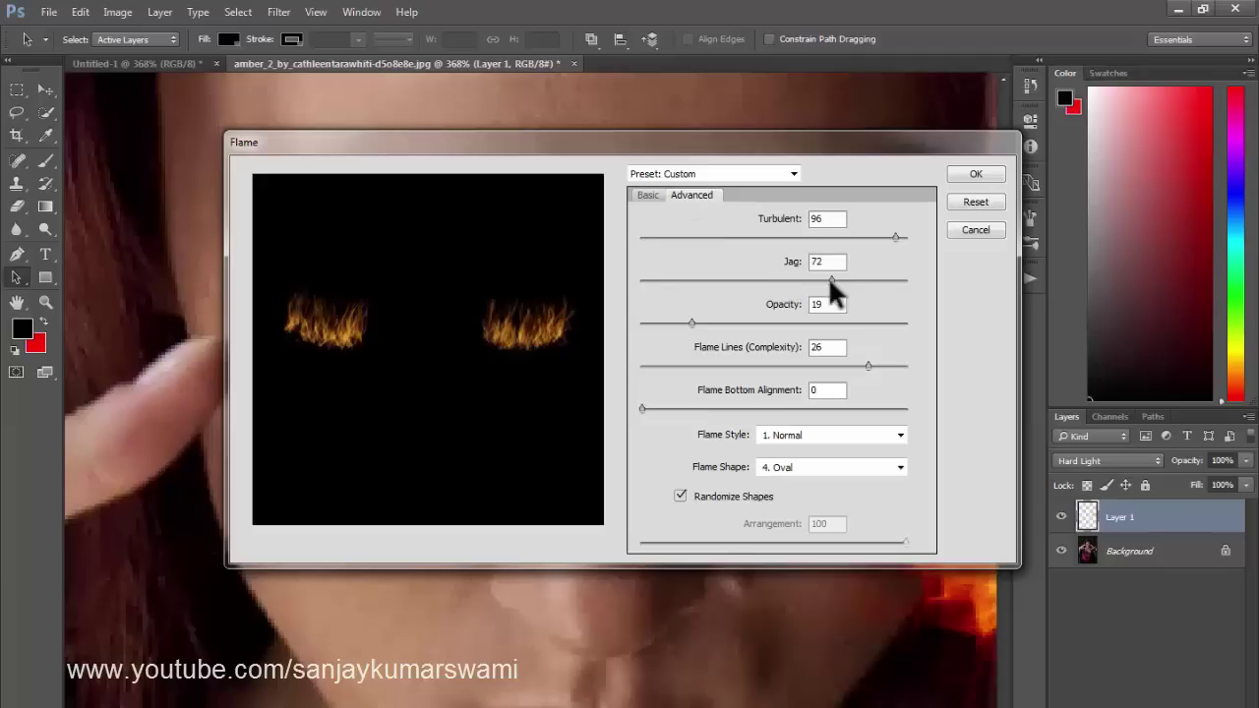
pyautogui.click(648, 195)
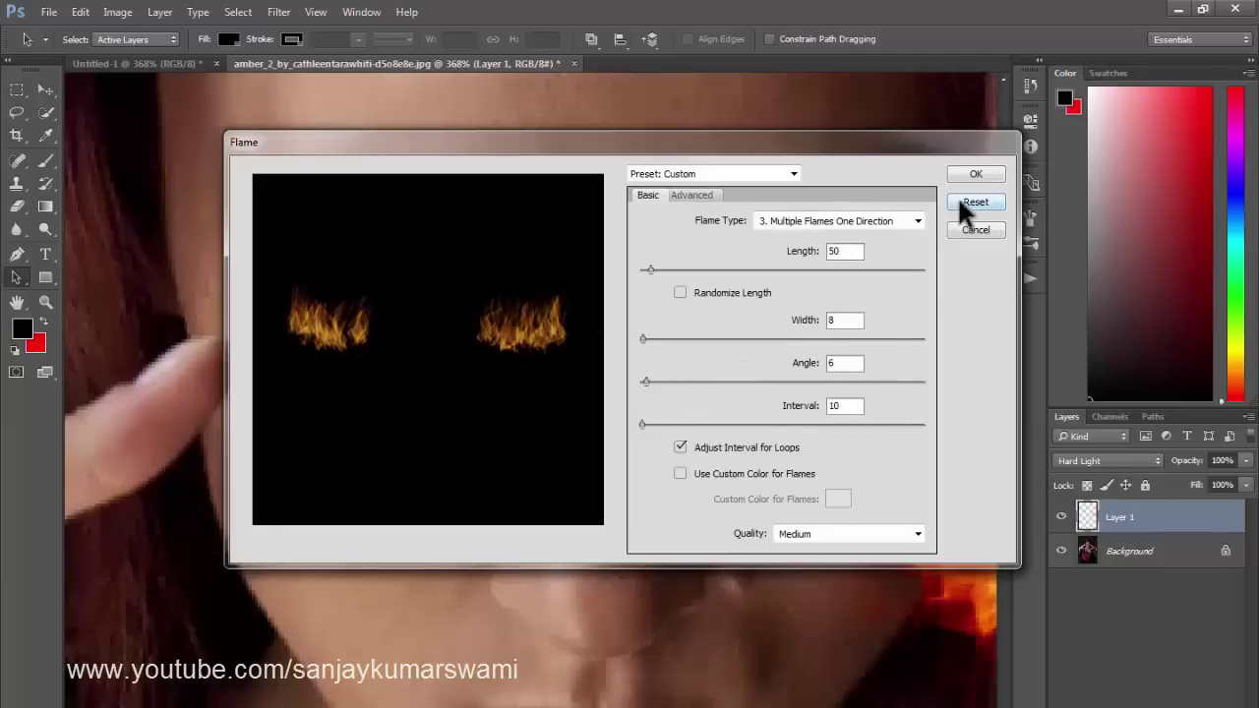
pyautogui.click(959, 171)
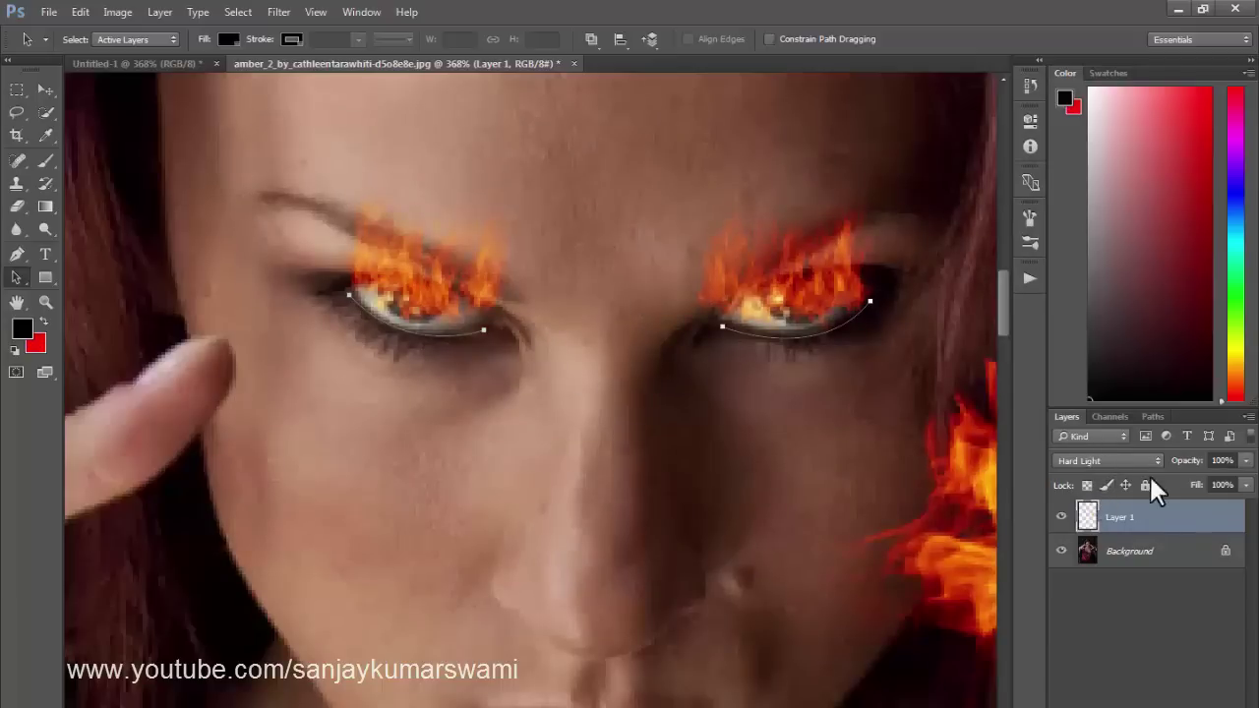
# Step: Select the flames over both eyes with a rectangular marquee, then cut and paste them onto a new layer
pyautogui.press('v')
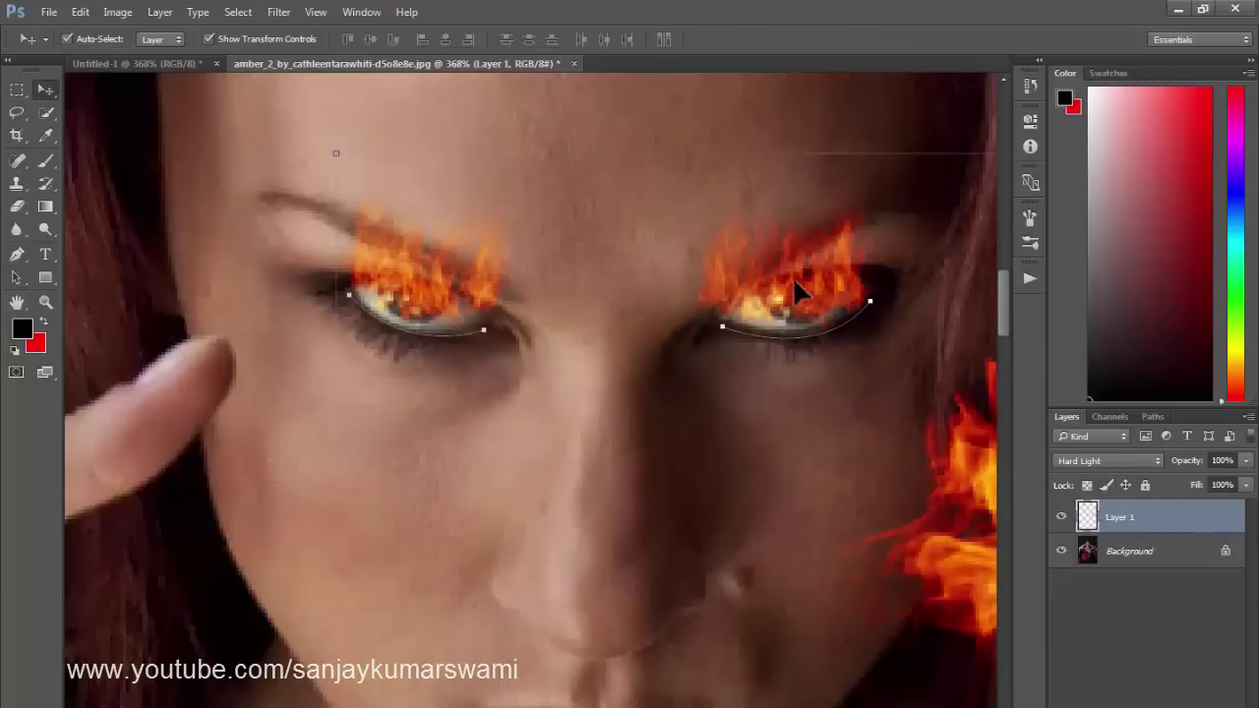
pyautogui.press('a')
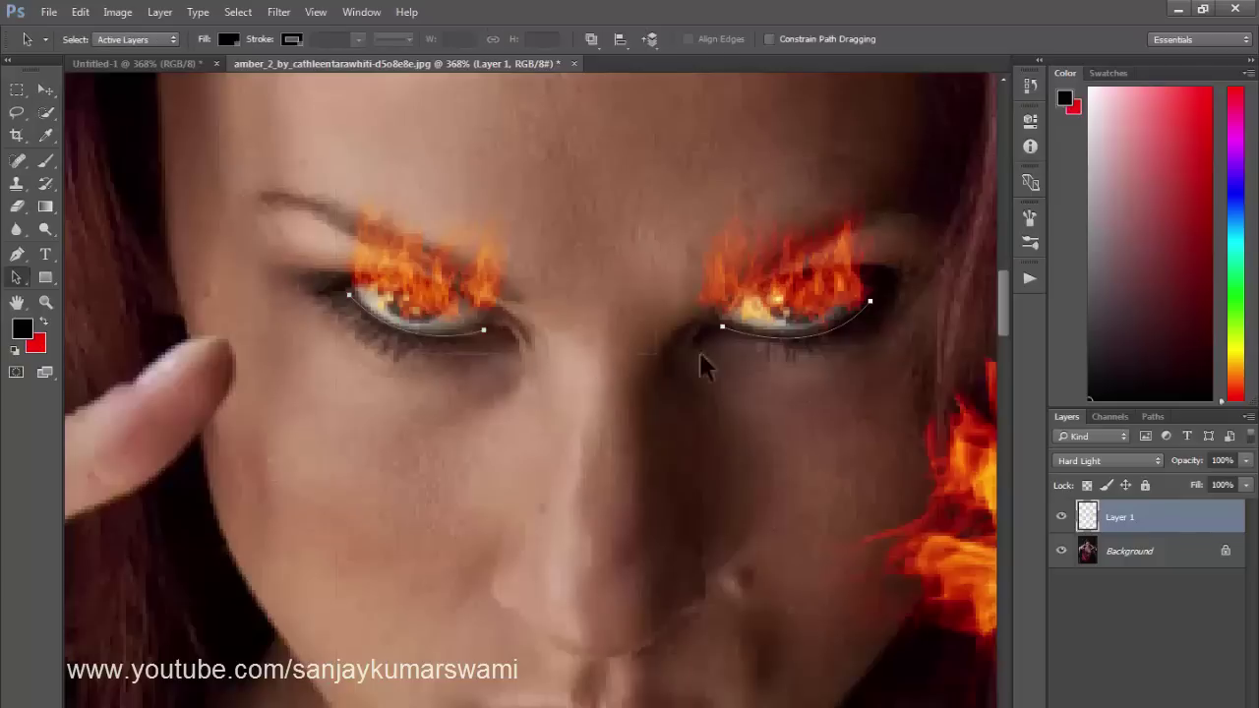
pyautogui.hotkey('ctrl', '-')
pyautogui.keyDown('ctrl'); pyautogui.click(647, 379); pyautogui.keyUp('ctrl')
pyautogui.moveTo(712, 364); pyautogui.dragTo(655, 367)
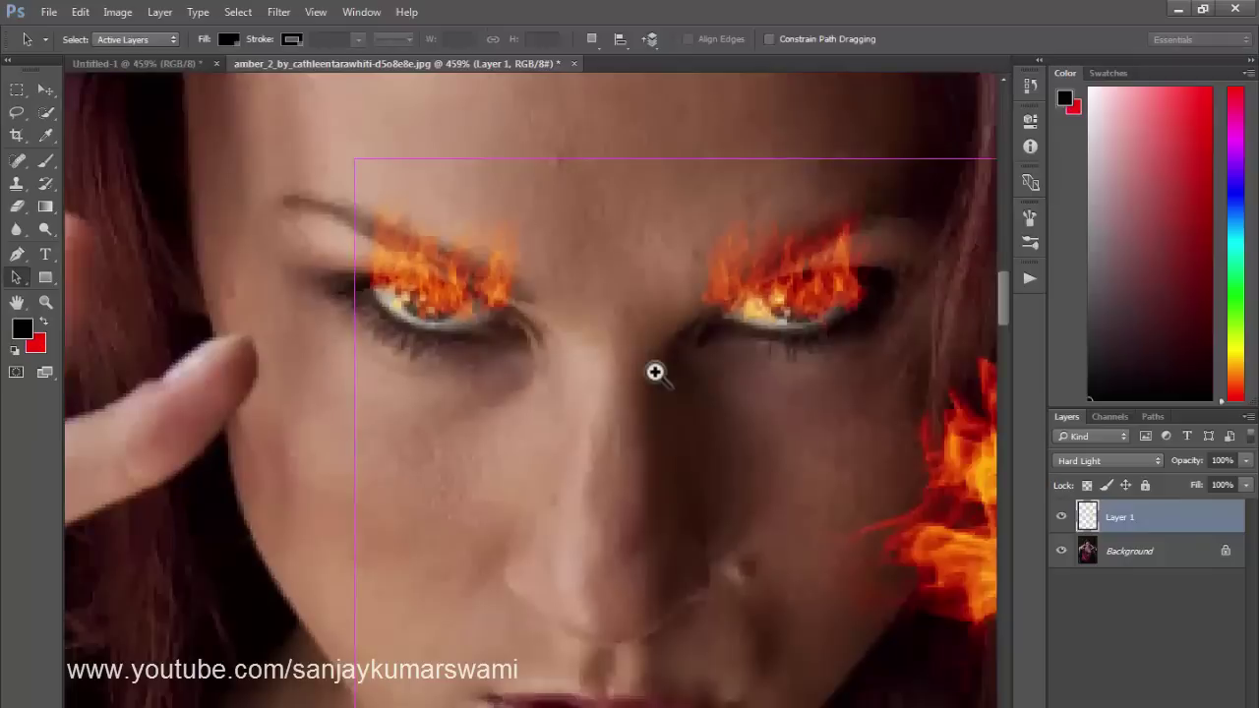
pyautogui.press('m')
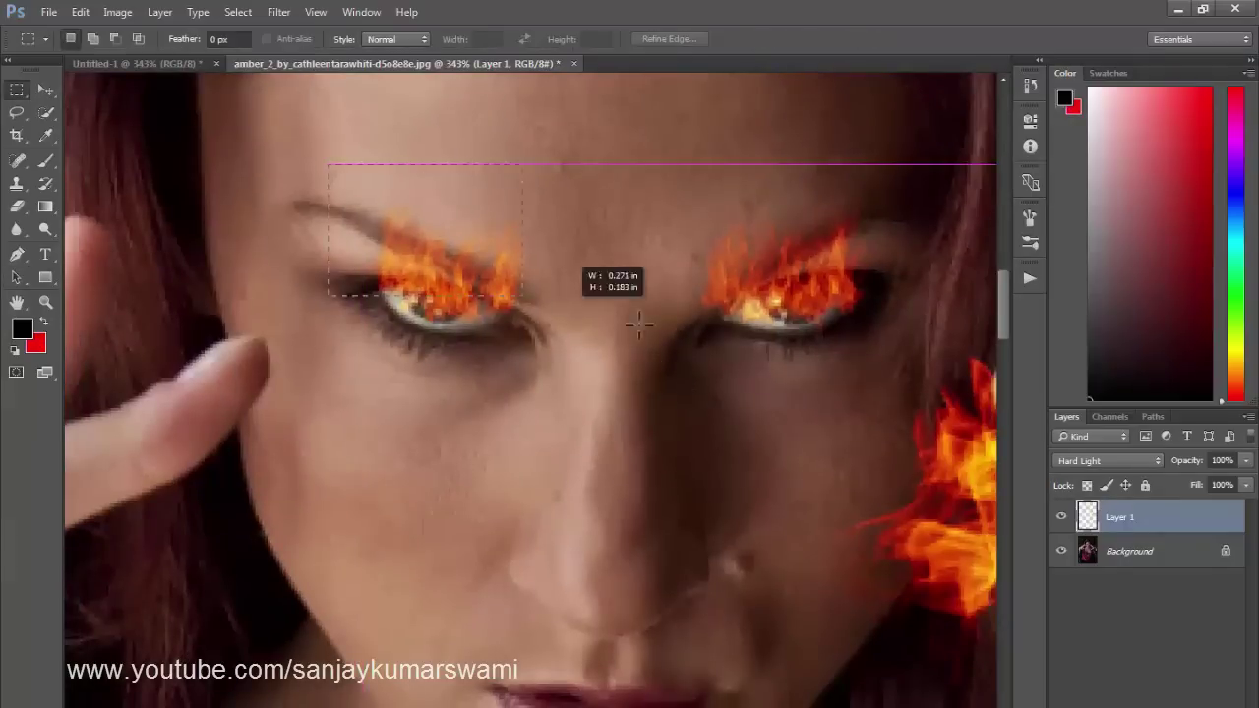
pyautogui.moveTo(639, 325); pyautogui.dragTo(895, 368)
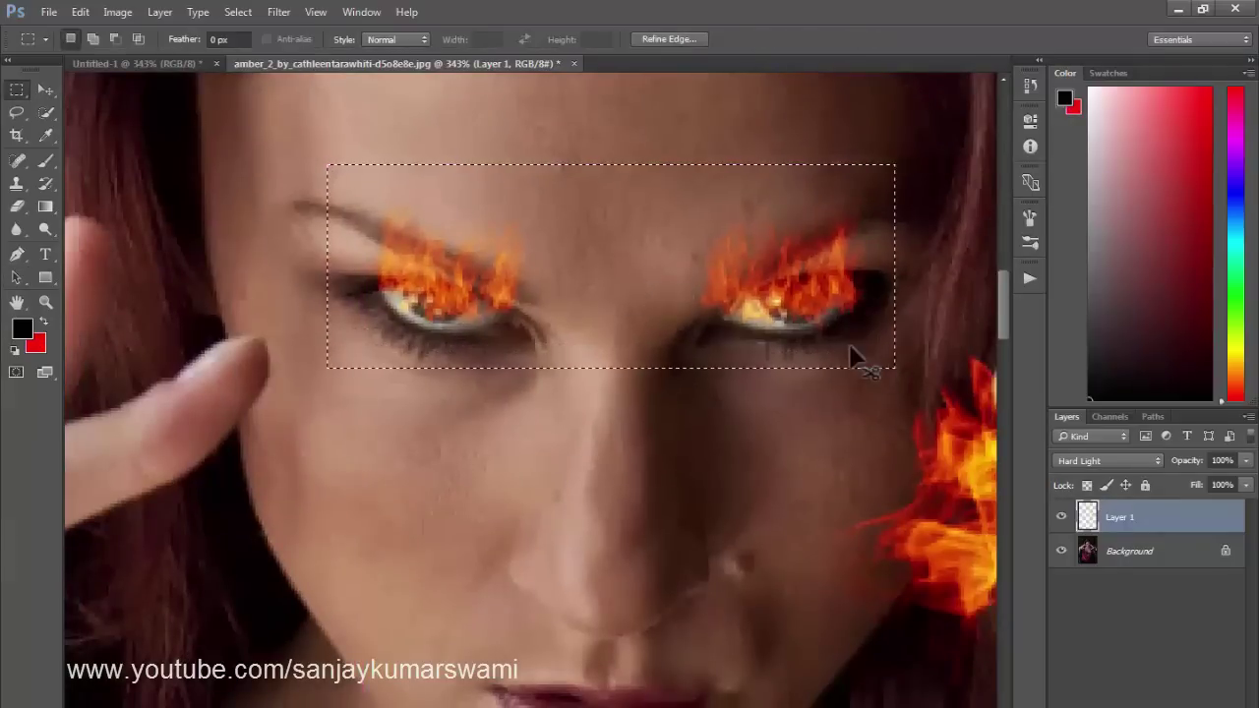
pyautogui.hotkey('ctrl', 'x')
pyautogui.hotkey('ctrl', 'v')
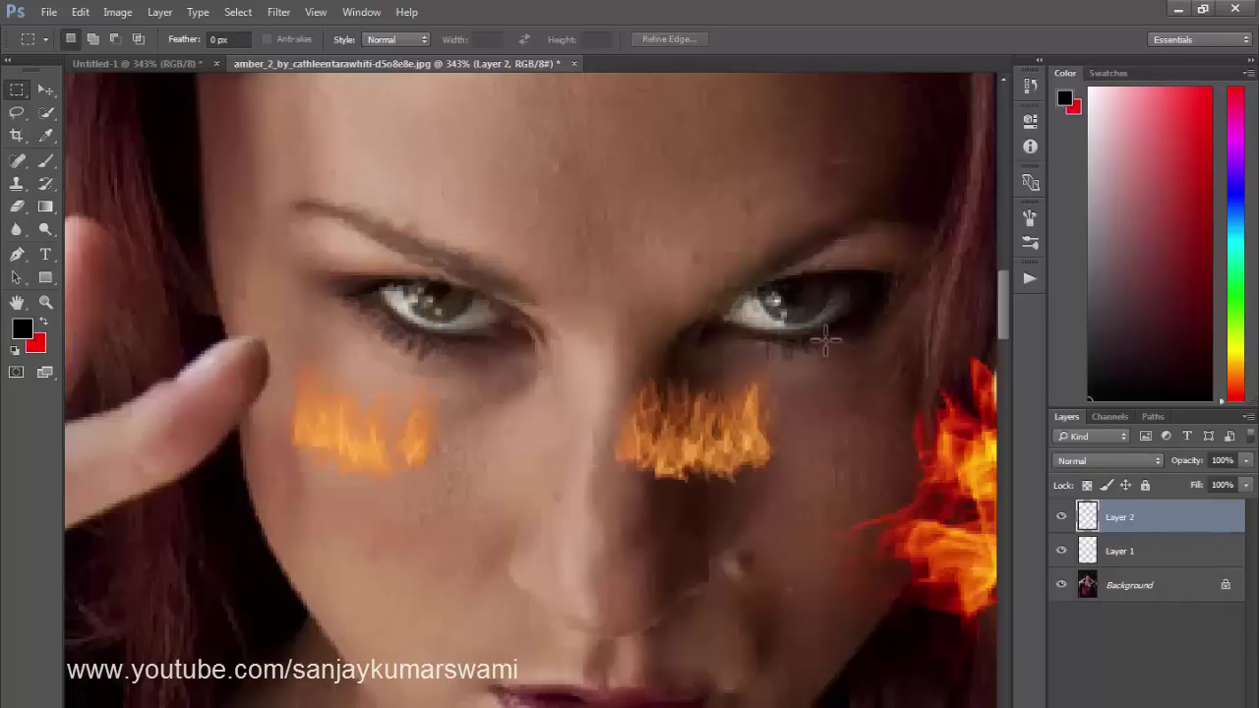
# Step: Move the pasted flames back over the woman's eyes and set their layer's blend mode to Hard Light
pyautogui.press('v')
pyautogui.moveTo(705, 444); pyautogui.dragTo(797, 317)
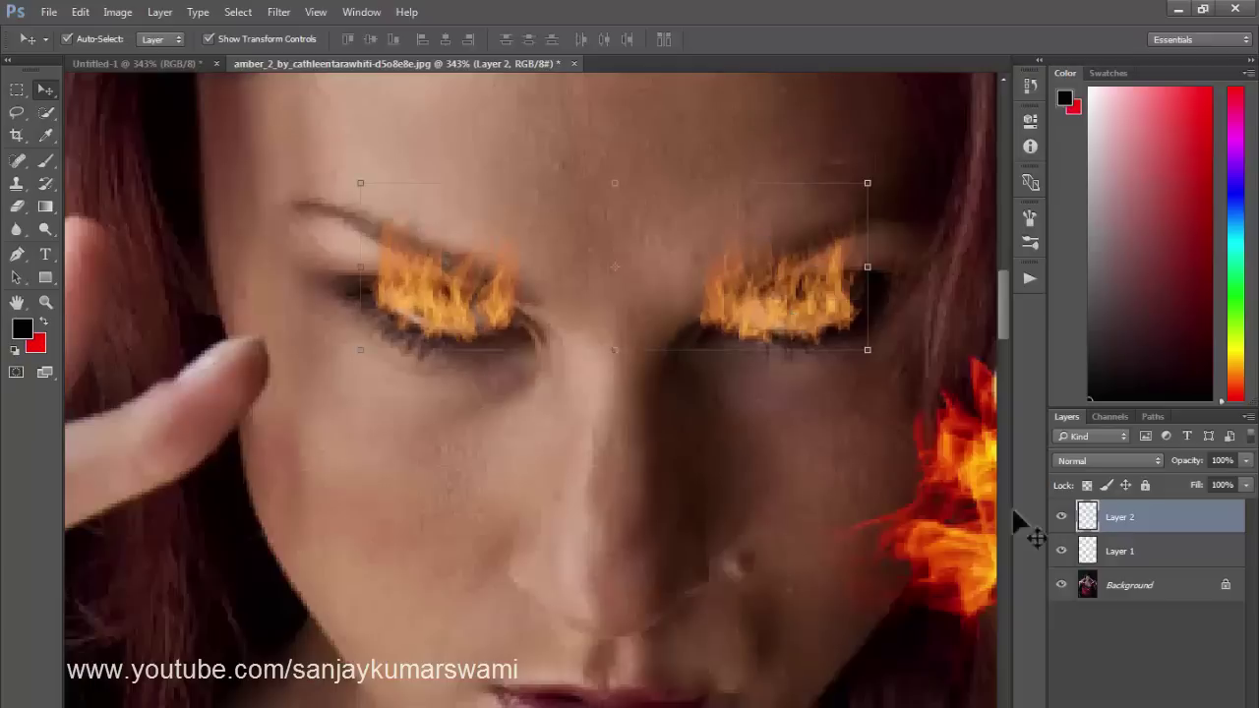
pyautogui.click(1082, 461)
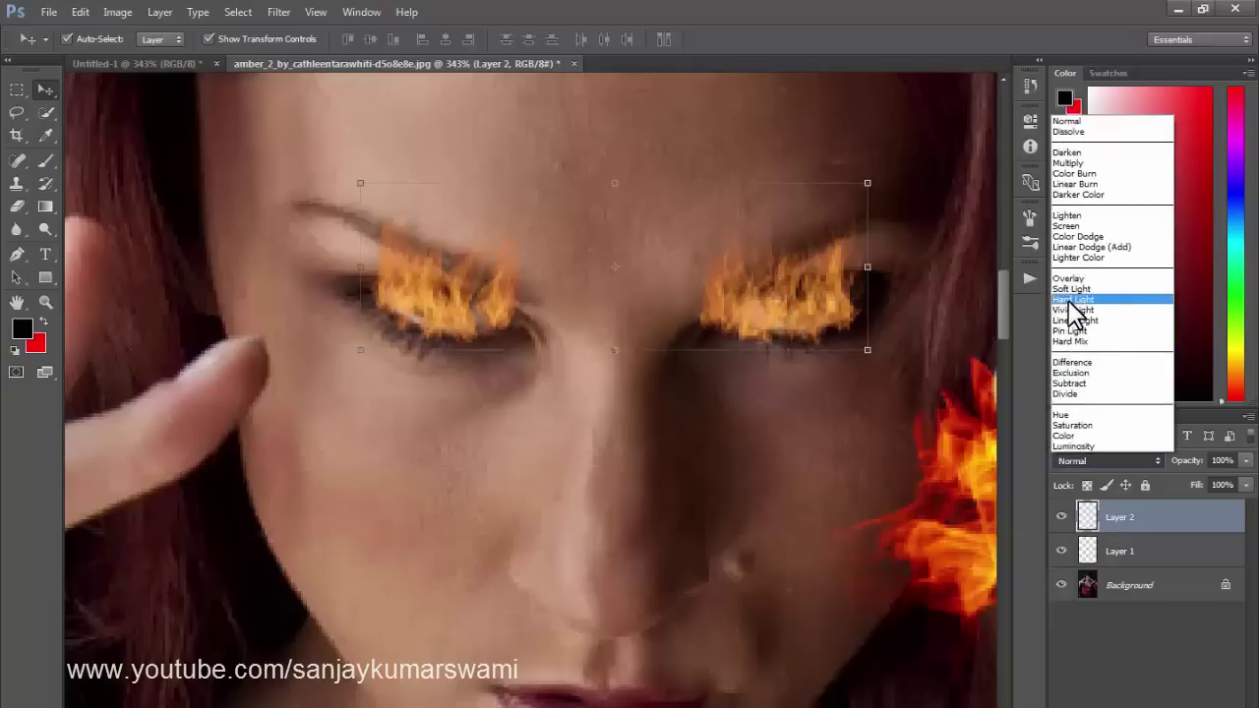
pyautogui.click(1075, 299)
pyautogui.scroll(-6, 782, 448)
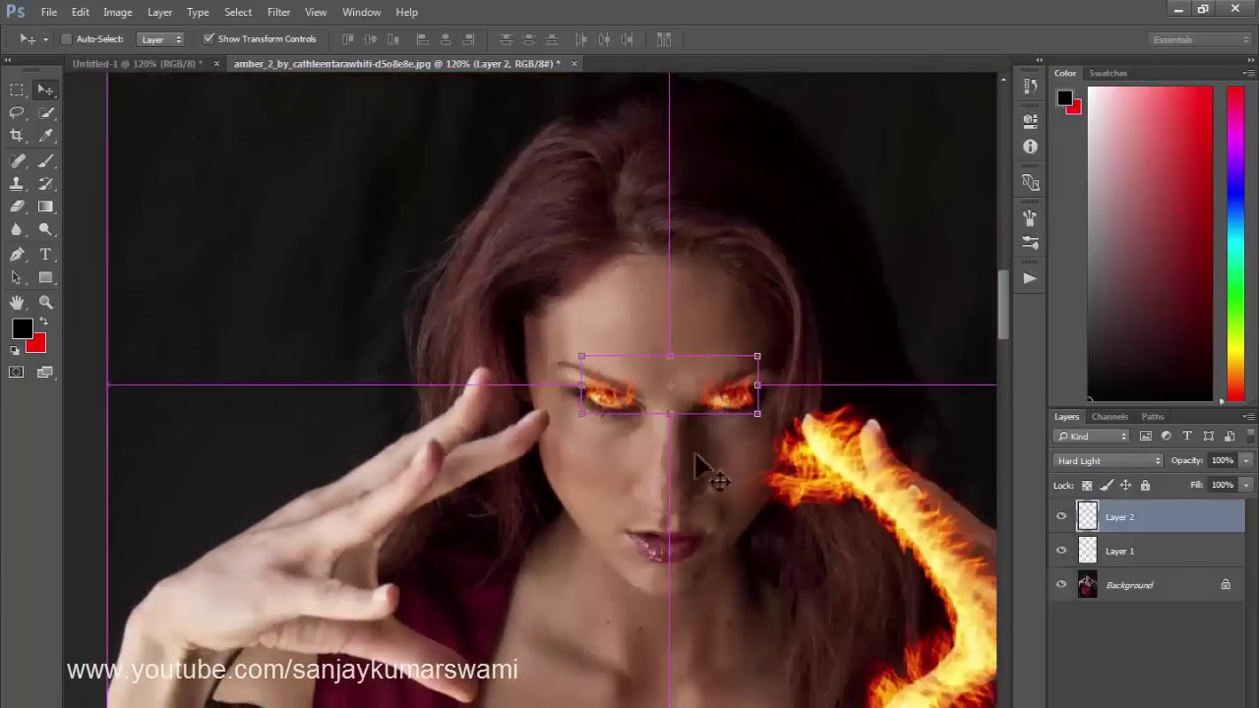
# Step: Nudge the eye flames slightly into place and check them against the whole portrait
pyautogui.click(711, 496)
pyautogui.scroll(6, 564, 337)
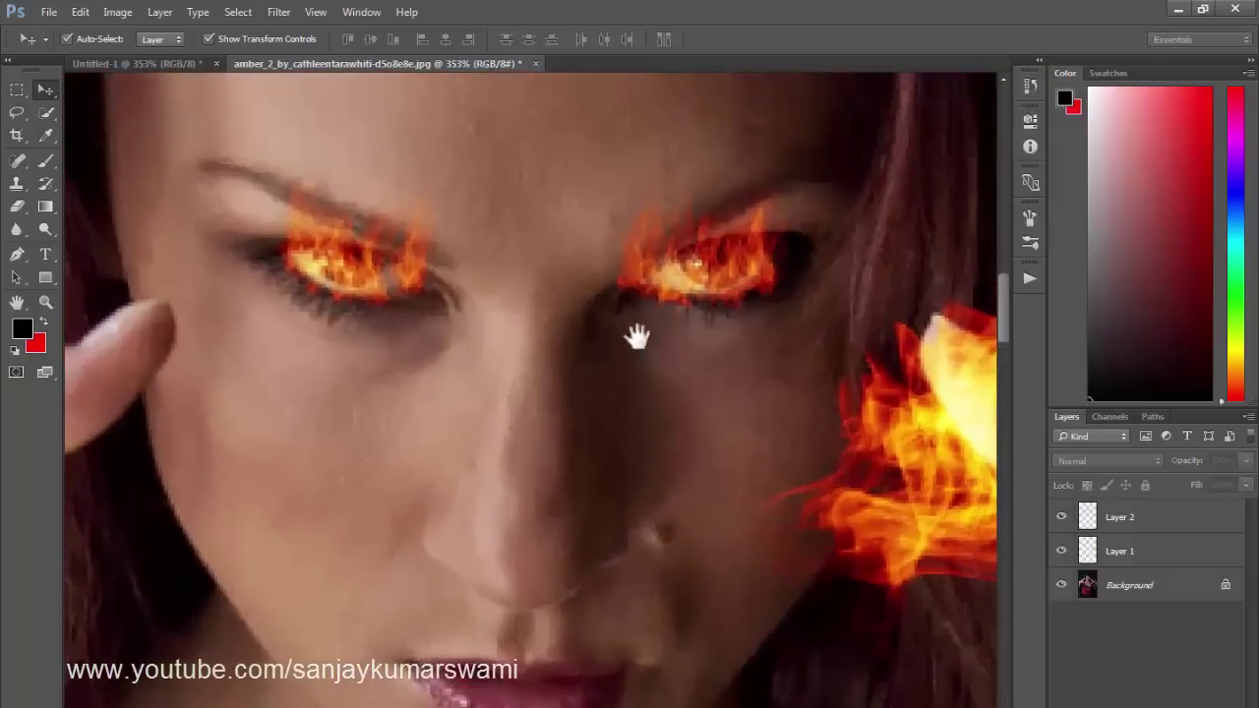
pyautogui.click(697, 267)
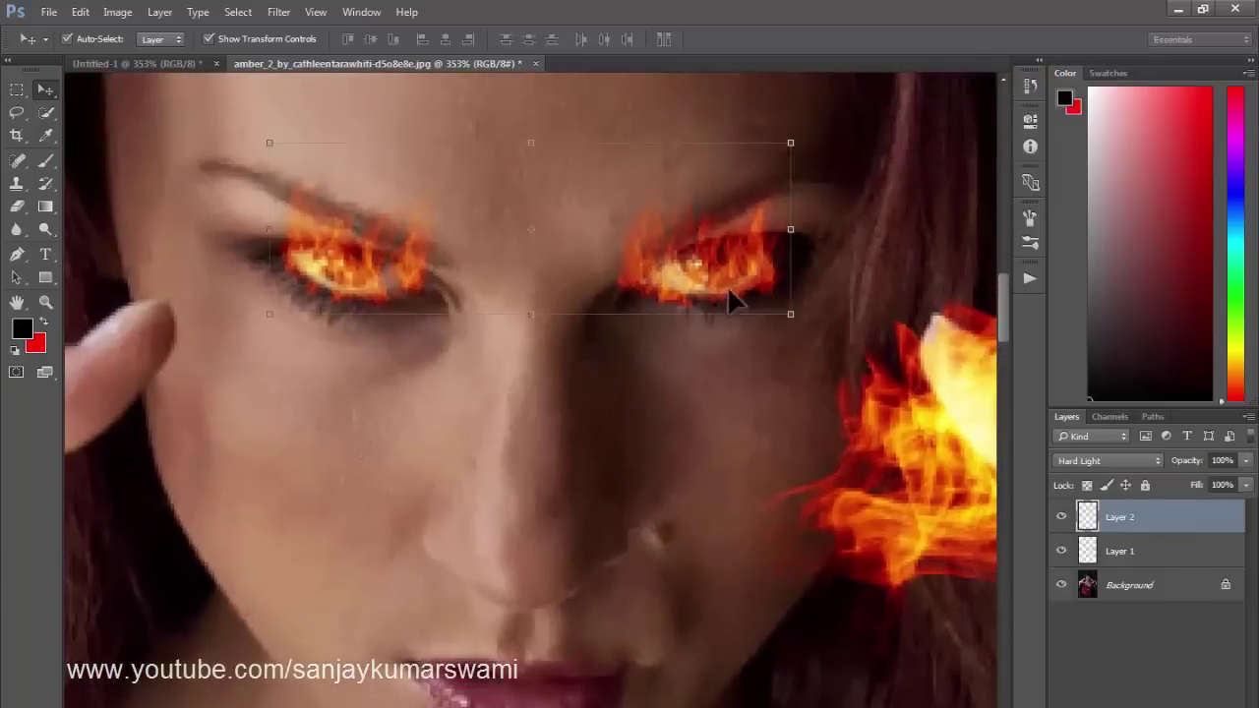
pyautogui.moveTo(696, 268); pyautogui.dragTo(711, 271)
pyautogui.scroll(-6, 552, 333)
pyautogui.scroll(-5, 552, 333)
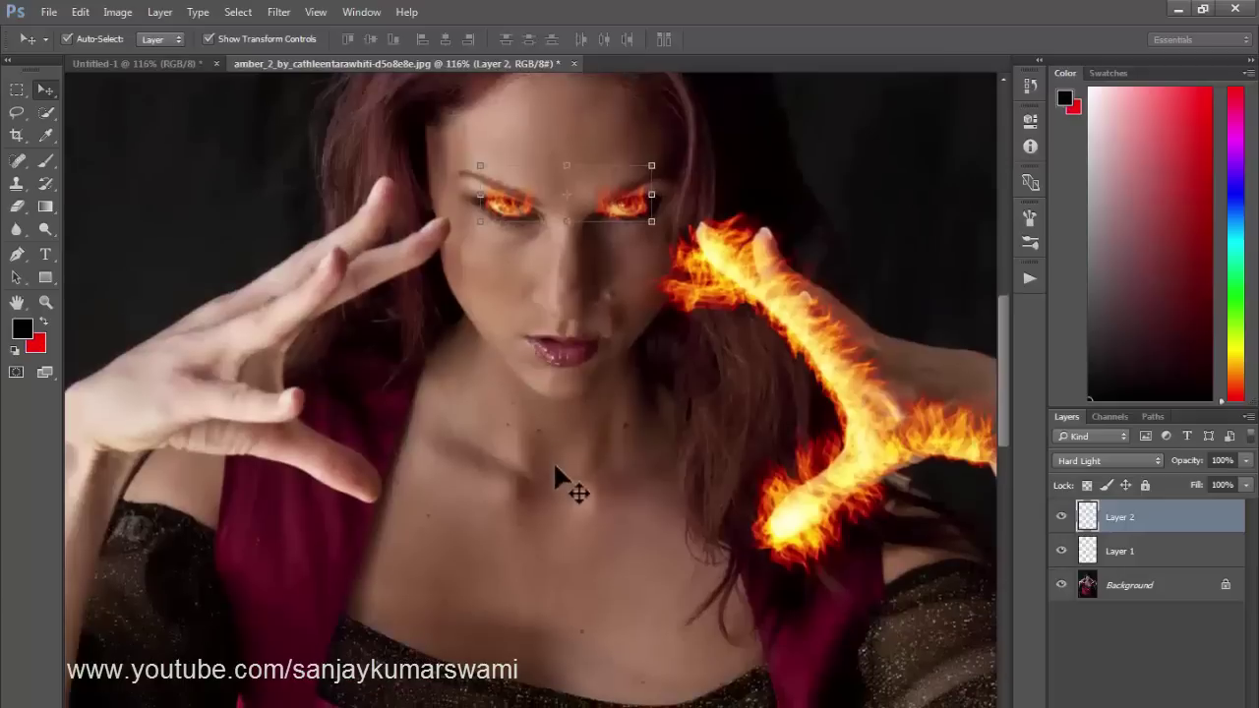
pyautogui.click(569, 490)
pyautogui.scroll(-2, 568, 492)
pyautogui.scroll(-3, 570, 492)
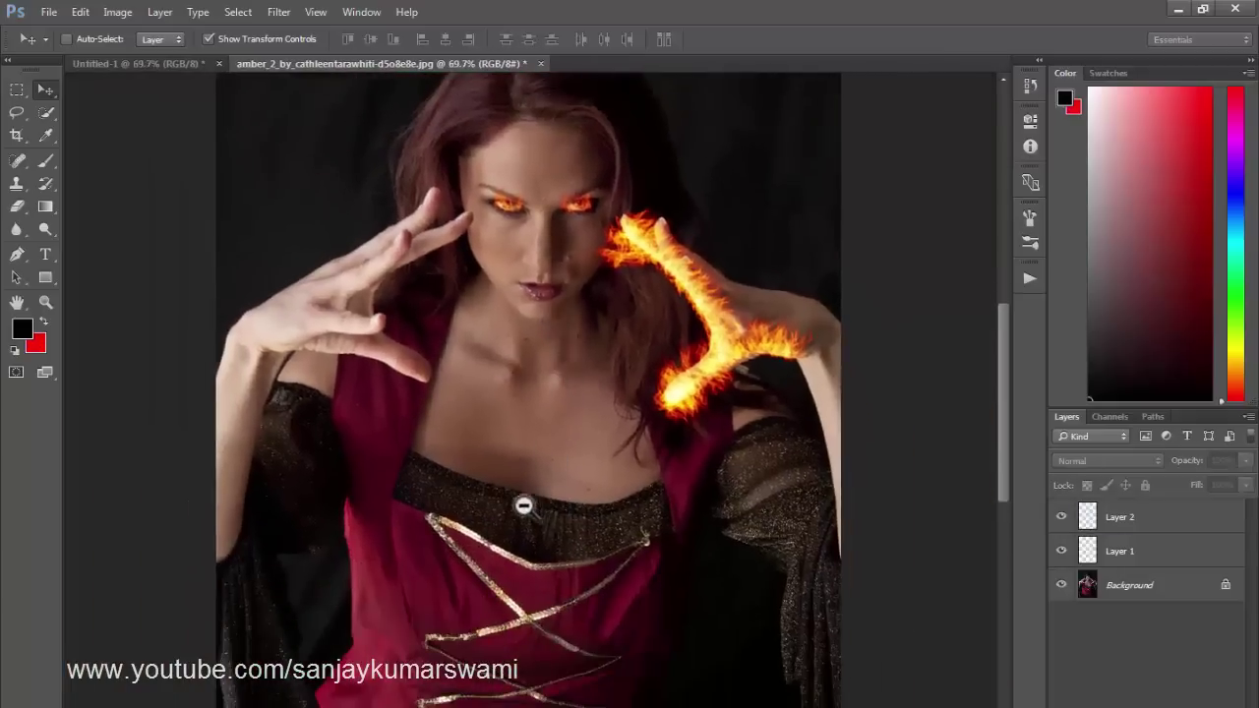
# Step: Copy the flames on the burning hand's thumb to a new layer and move the copy near the other thumb
pyautogui.scroll(1, 541, 503)
pyautogui.click(728, 346)
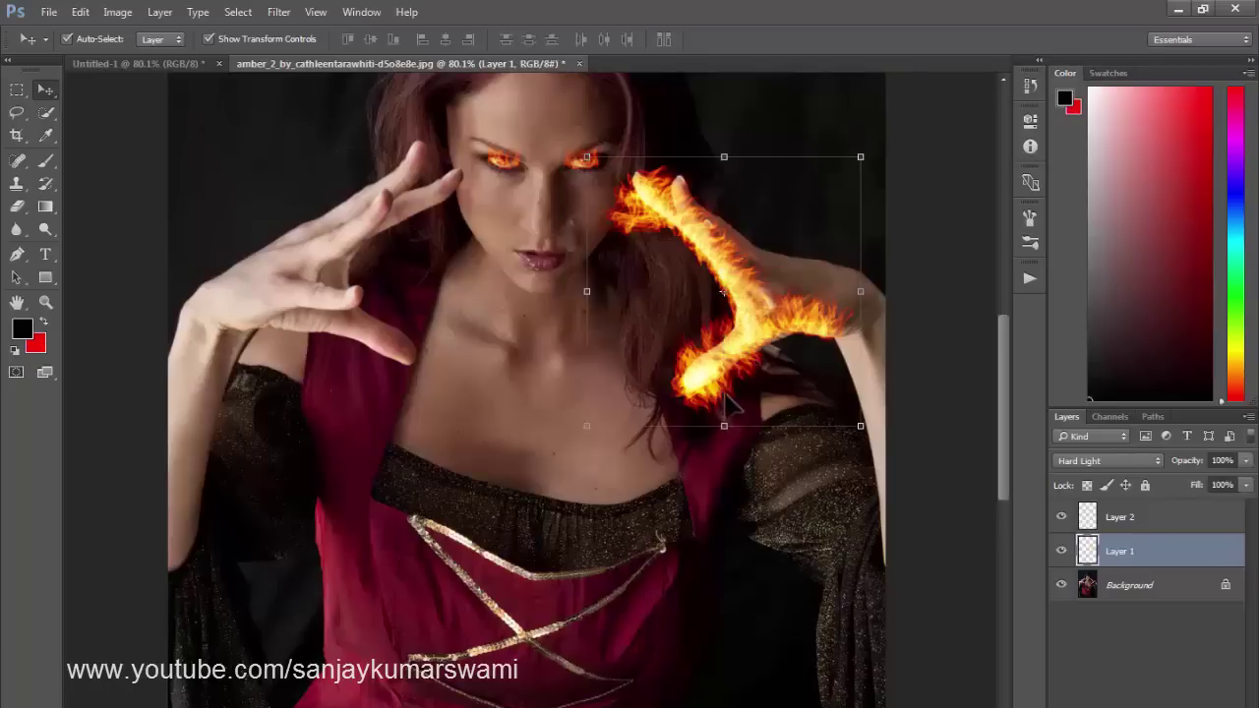
pyautogui.press('m')
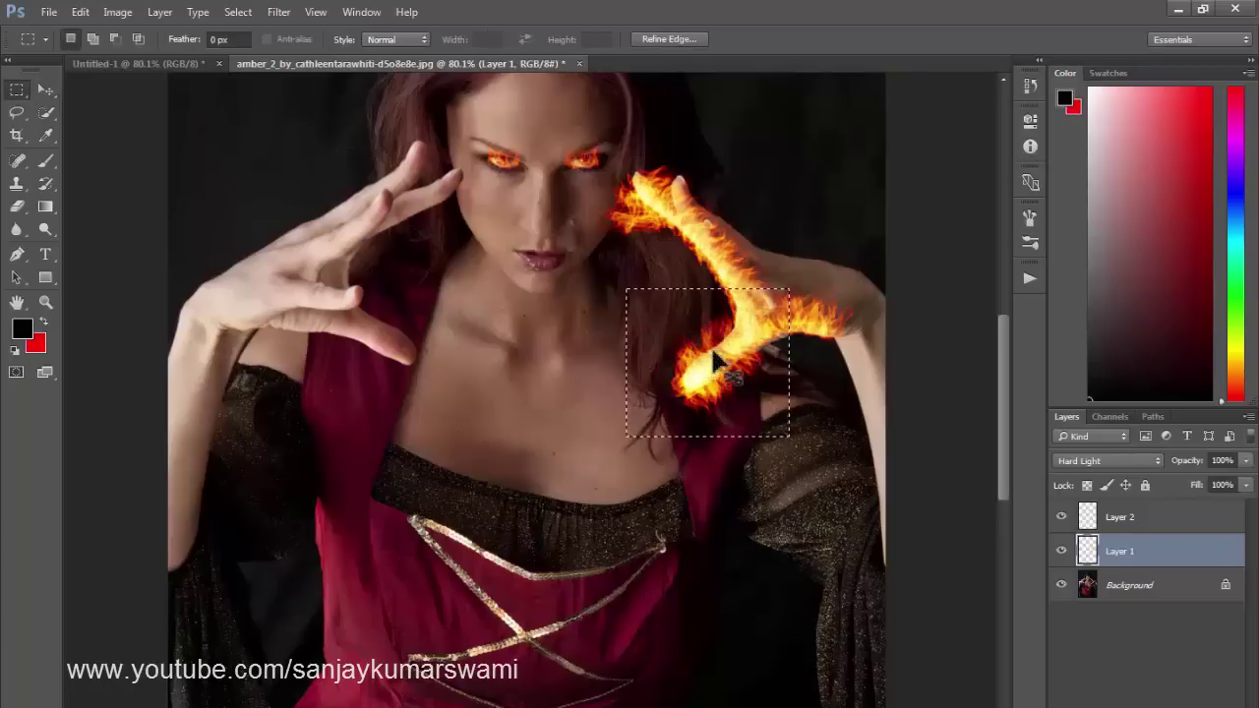
pyautogui.rightClick(717, 362)
pyautogui.click(753, 368)
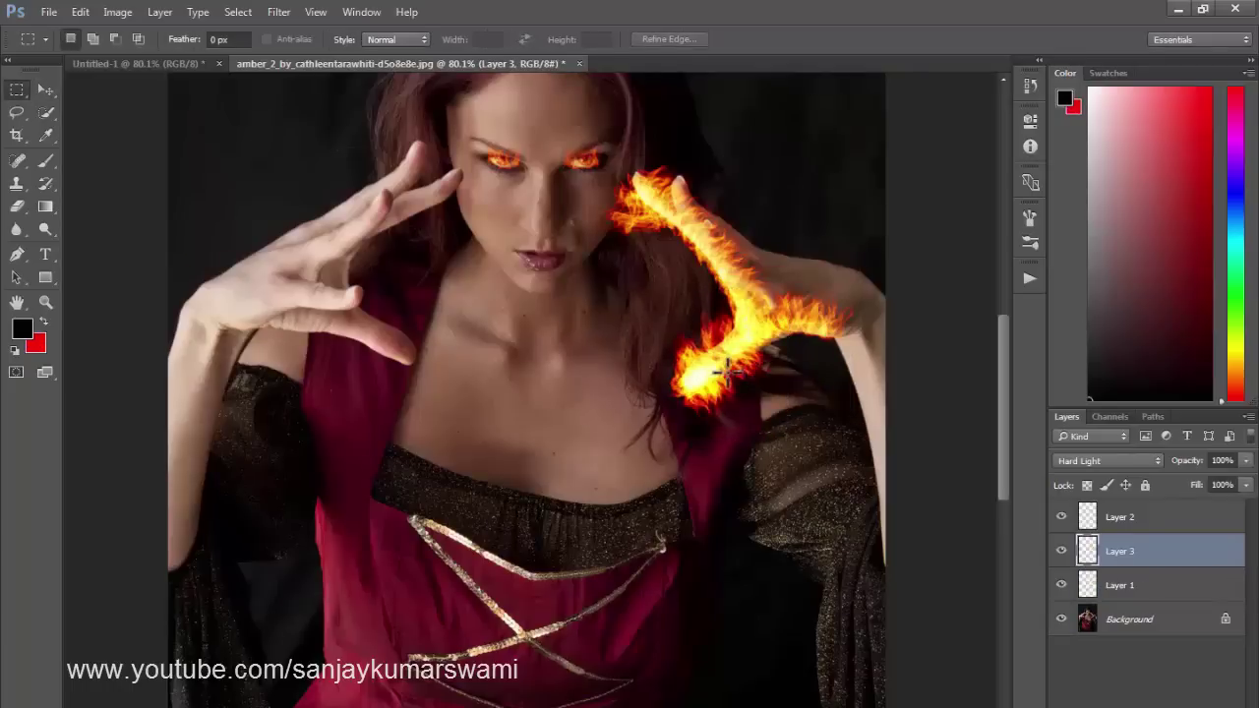
pyautogui.press('v')
pyautogui.moveTo(715, 365); pyautogui.dragTo(442, 360)
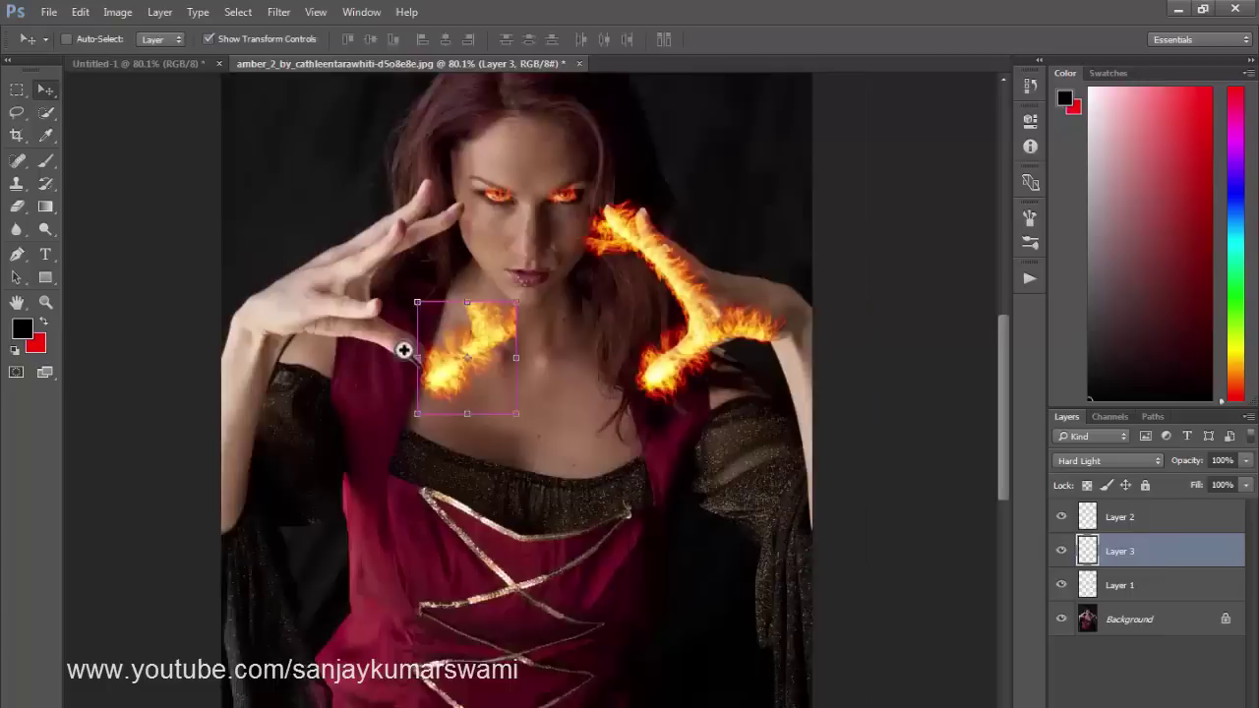
# Step: Enlarge the copied thumb flames and place them over the woman's face
pyautogui.hotkey('ctrl', '-')
pyautogui.hotkey('ctrl', '-')
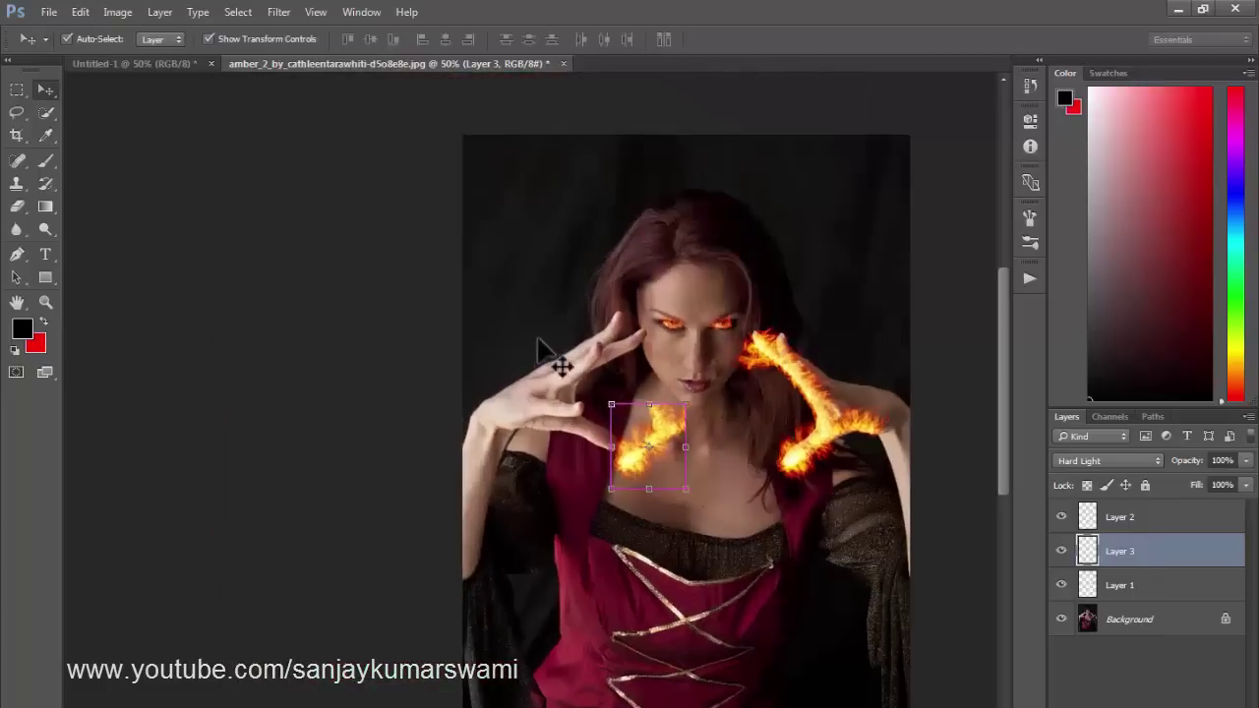
pyautogui.keyDown('shift'); pyautogui.click(701, 384); pyautogui.keyUp('shift')
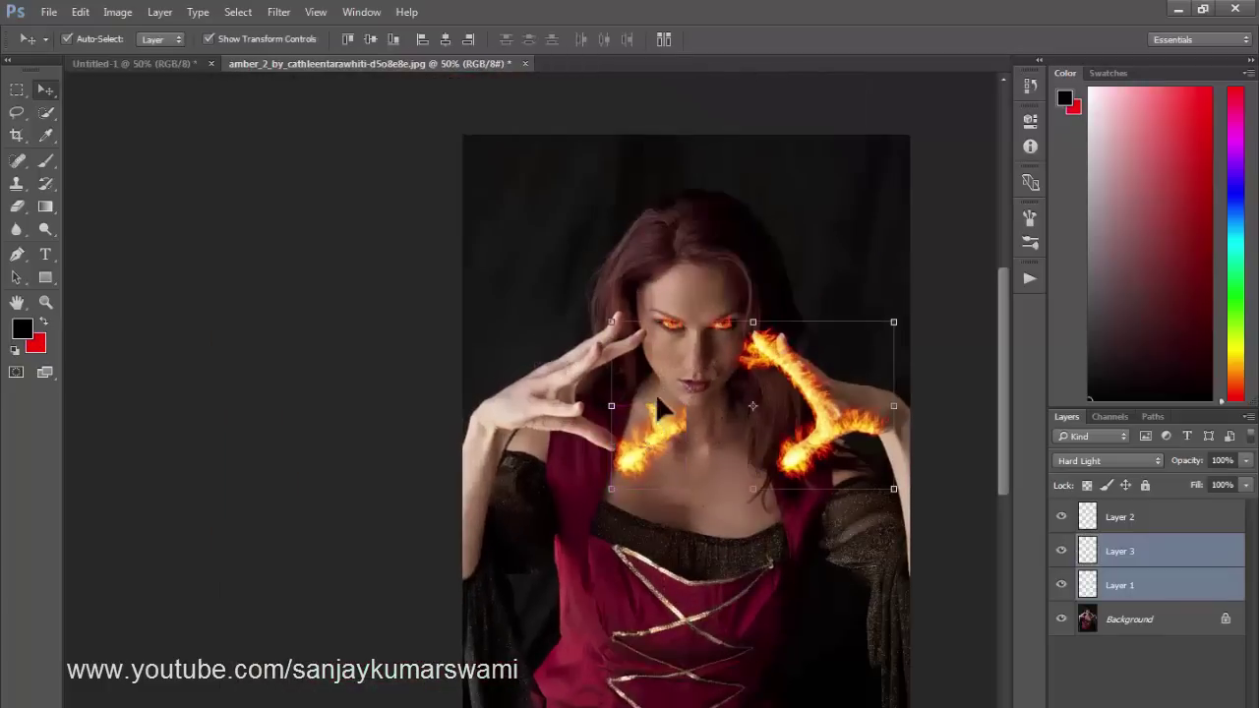
pyautogui.click(661, 429)
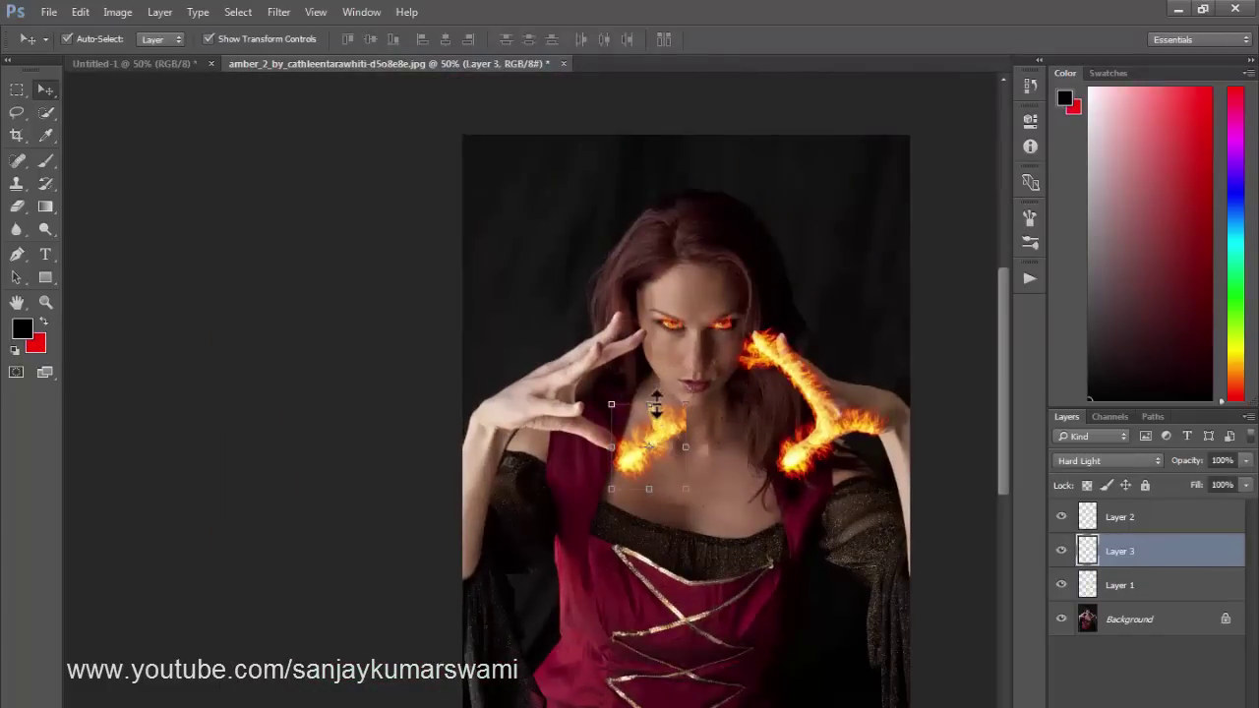
pyautogui.moveTo(655, 403); pyautogui.dragTo(578, 281)
pyautogui.press('Return')
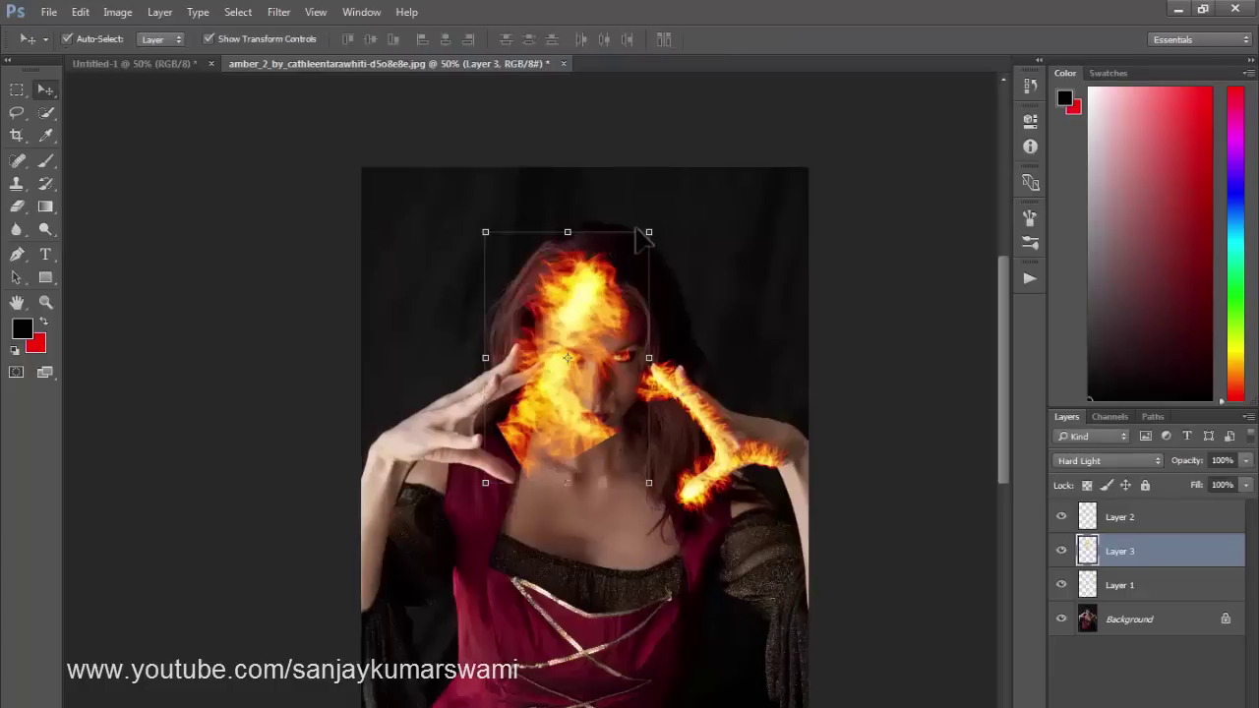
# Step: Scale the flame copy up across most of the figure, shift it over the unlit hand, and set its blend mode to Overlay
pyautogui.moveTo(647, 231); pyautogui.dragTo(815, 73)
pyautogui.moveTo(703, 366); pyautogui.dragTo(483, 236)
pyautogui.press('Return')
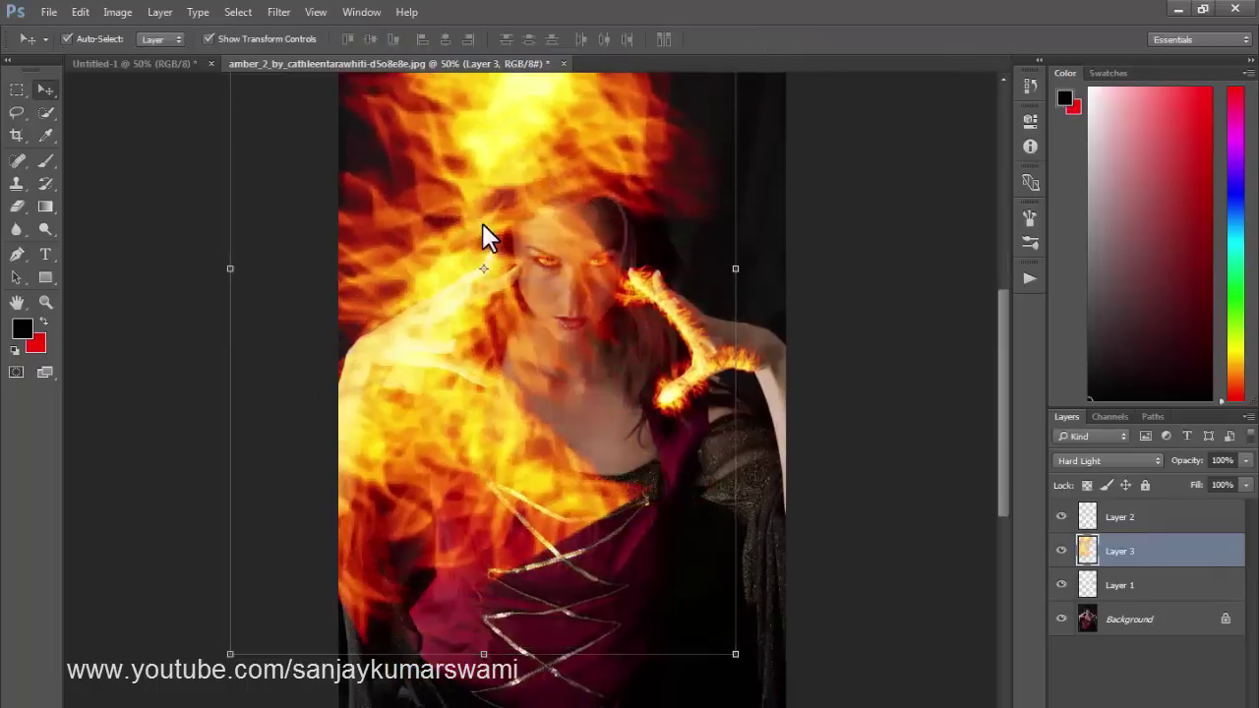
pyautogui.click(1076, 460)
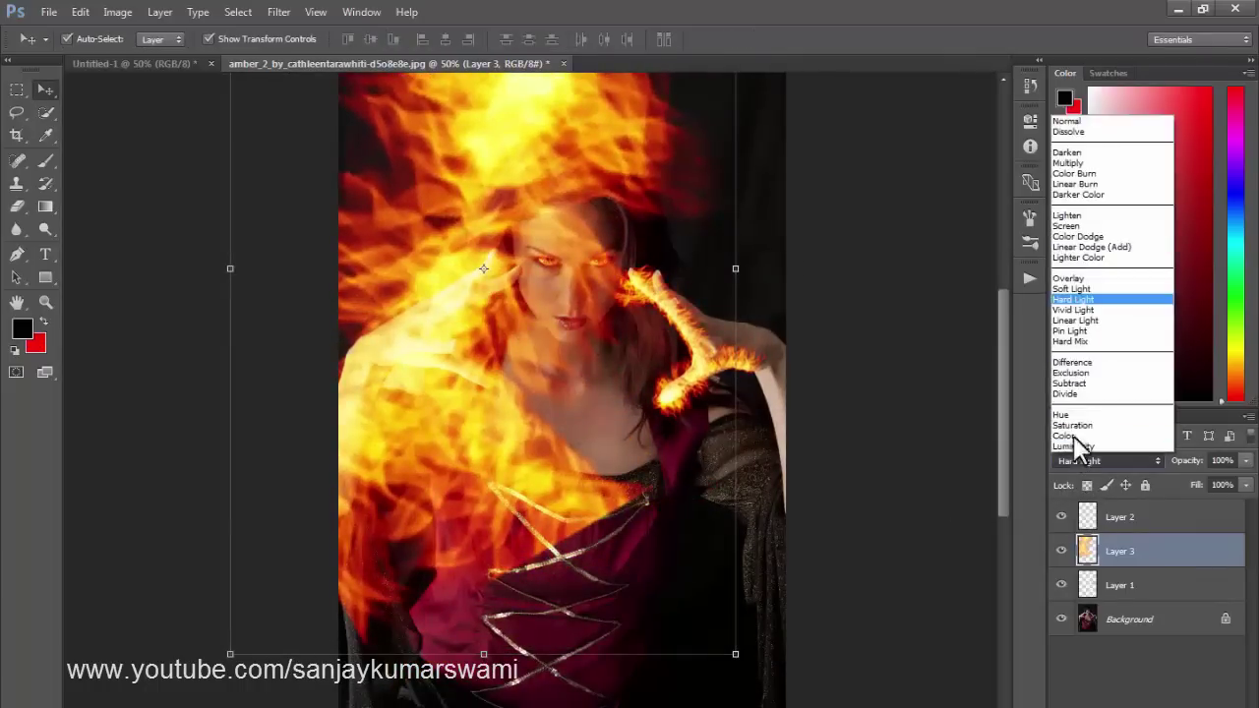
pyautogui.click(1069, 279)
# Step: Duplicate the enlarged Overlay flame layer, then rotate the duplicate sideways and place it across the woman's upper body
pyautogui.hotkey('ctrl', 'j')
pyautogui.hotkey('ctrl', 't')
pyautogui.hotkey('ctrl', '0')
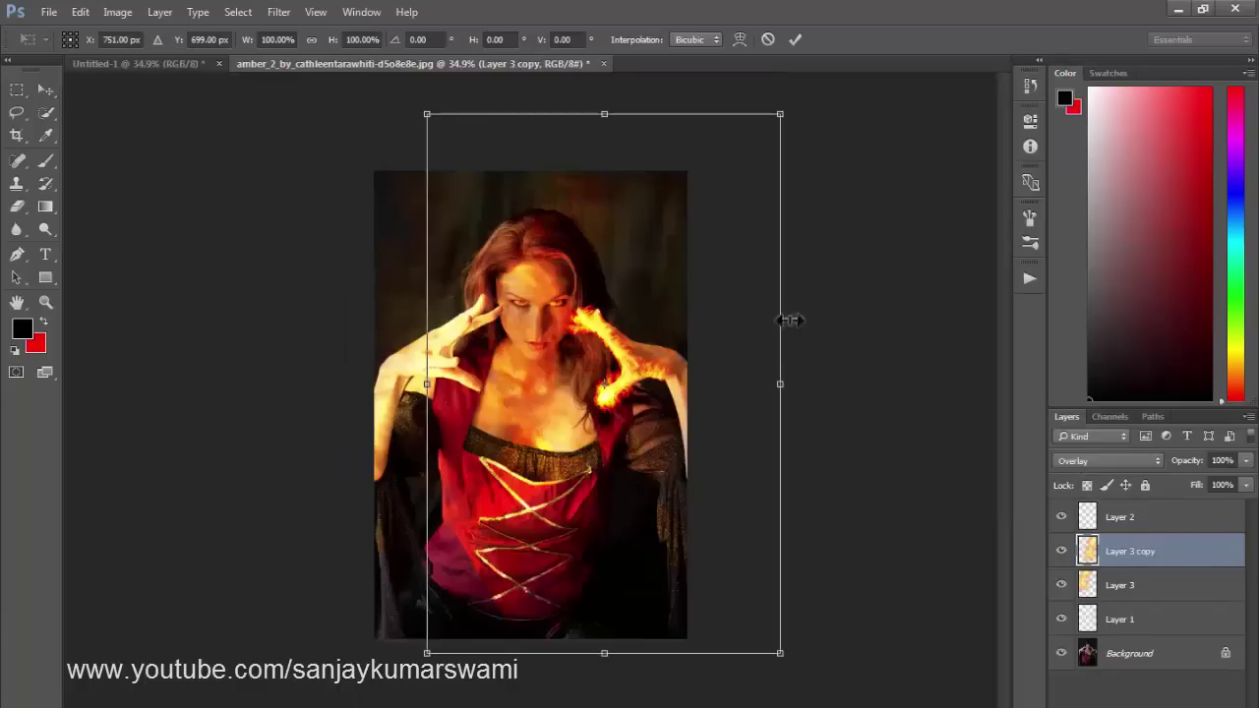
pyautogui.moveTo(793, 317)
pyautogui.mouseDown()
pyautogui.moveTo(800, 562)
pyautogui.moveTo(787, 295)
pyautogui.mouseUp()
pyautogui.moveTo(598, 326); pyautogui.dragTo(545, 397)
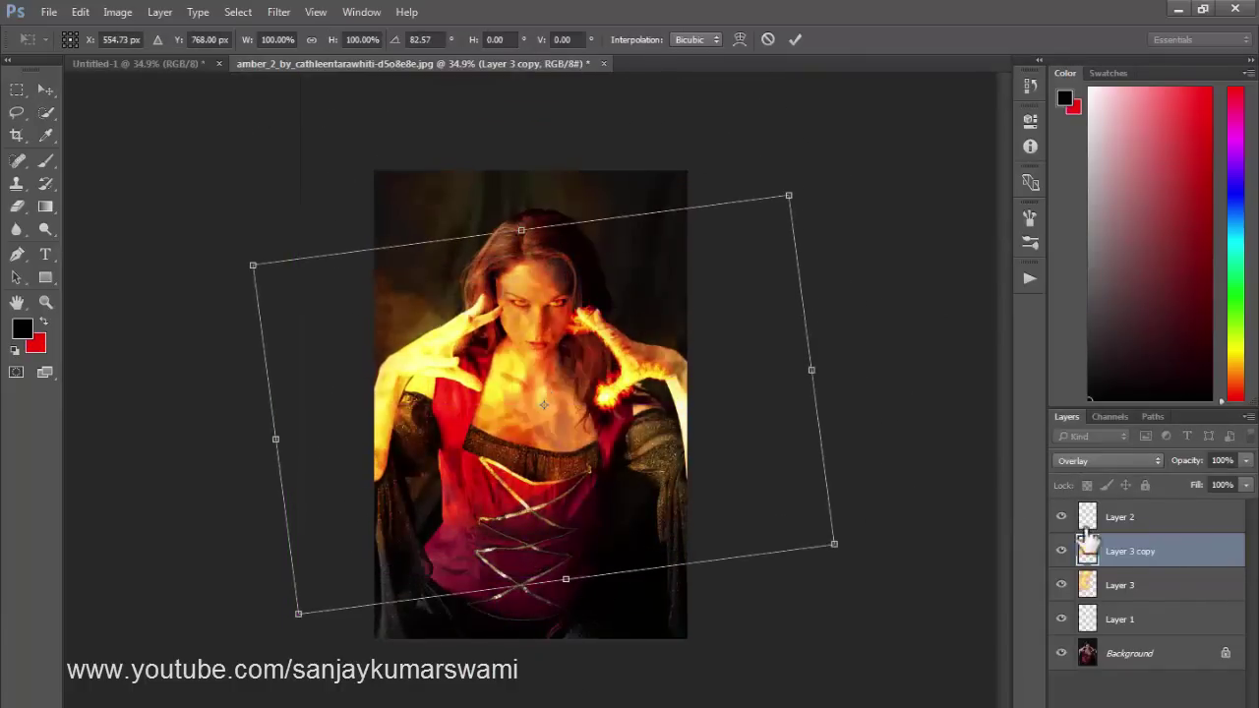
pyautogui.press('Return')
# Step: Set the duplicate flame layer's blend mode to Soft Light and shift it over the face and chest
pyautogui.click(1082, 456)
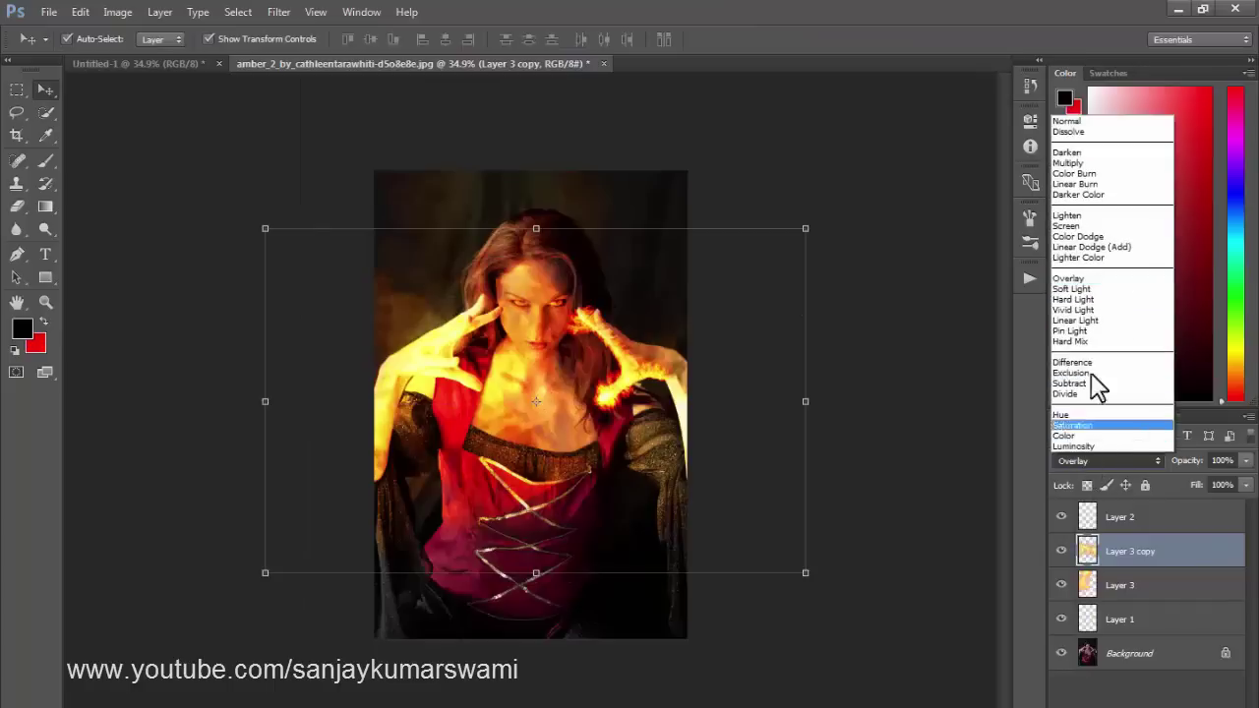
pyautogui.click(1072, 294)
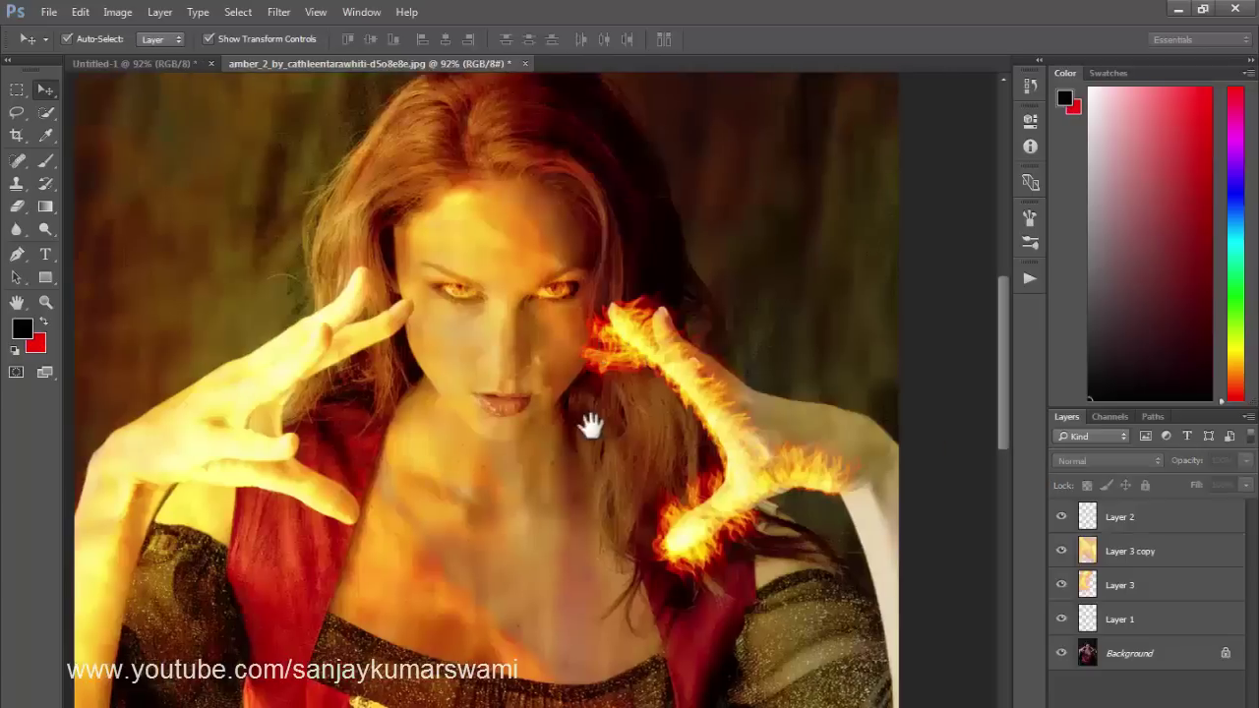
pyautogui.moveTo(590, 422); pyautogui.dragTo(616, 454)
pyautogui.click(536, 277)
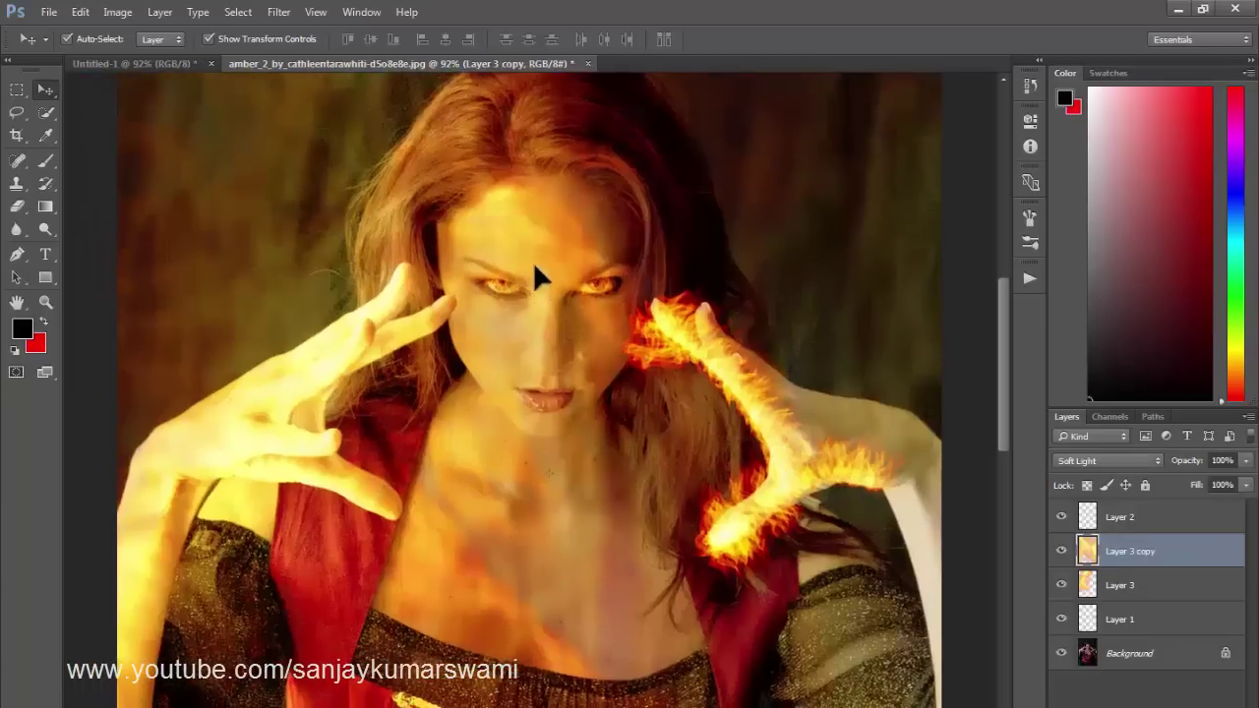
pyautogui.moveTo(548, 235)
pyautogui.mouseDown()
pyautogui.moveTo(576, 283)
pyautogui.moveTo(555, 247)
pyautogui.moveTo(536, 254)
pyautogui.moveTo(507, 191)
pyautogui.moveTo(480, 246)
pyautogui.moveTo(523, 284)
pyautogui.moveTo(603, 313)
pyautogui.mouseUp()
# Step: Erase the duplicate layer's flame glow around the eyes and undo unwanted strokes
pyautogui.press('e')
pyautogui.moveTo(479, 288)
pyautogui.mouseDown()
pyautogui.moveTo(438, 197)
pyautogui.moveTo(501, 400)
pyautogui.moveTo(462, 393)
pyautogui.moveTo(575, 362)
pyautogui.mouseUp()
pyautogui.hotkey('ctrl', 'alt', 'z')
pyautogui.hotkey('ctrl', 'alt', 'z')
pyautogui.hotkey('ctrl', 'alt', 'z')
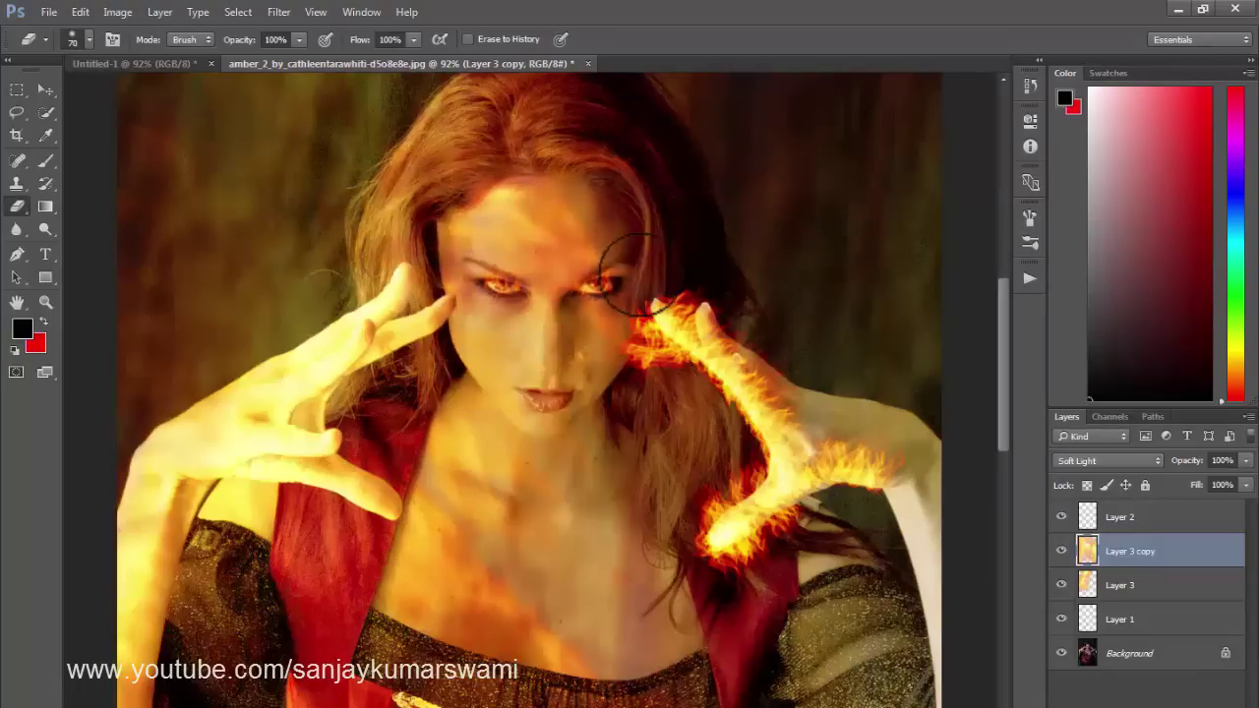